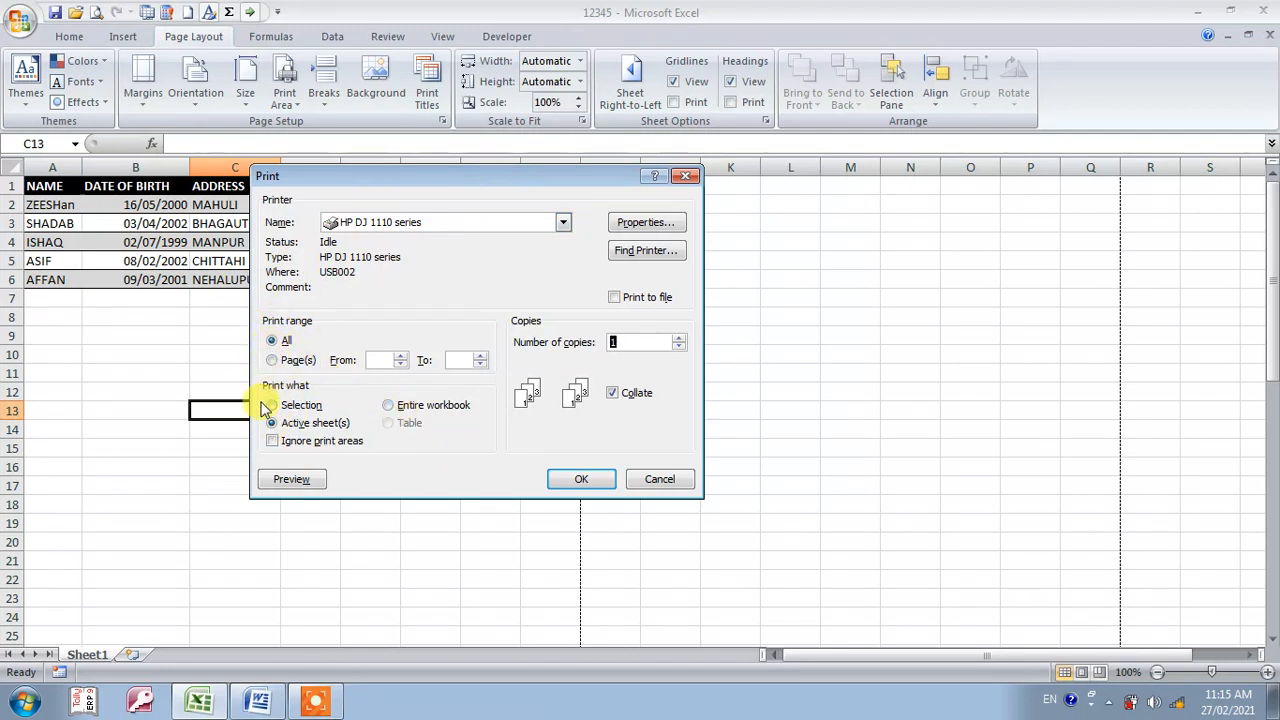
Try to preview only pages 5 to 15 of the active sheet for printing
{"action": "left_click", "coordinate": [272, 362]}
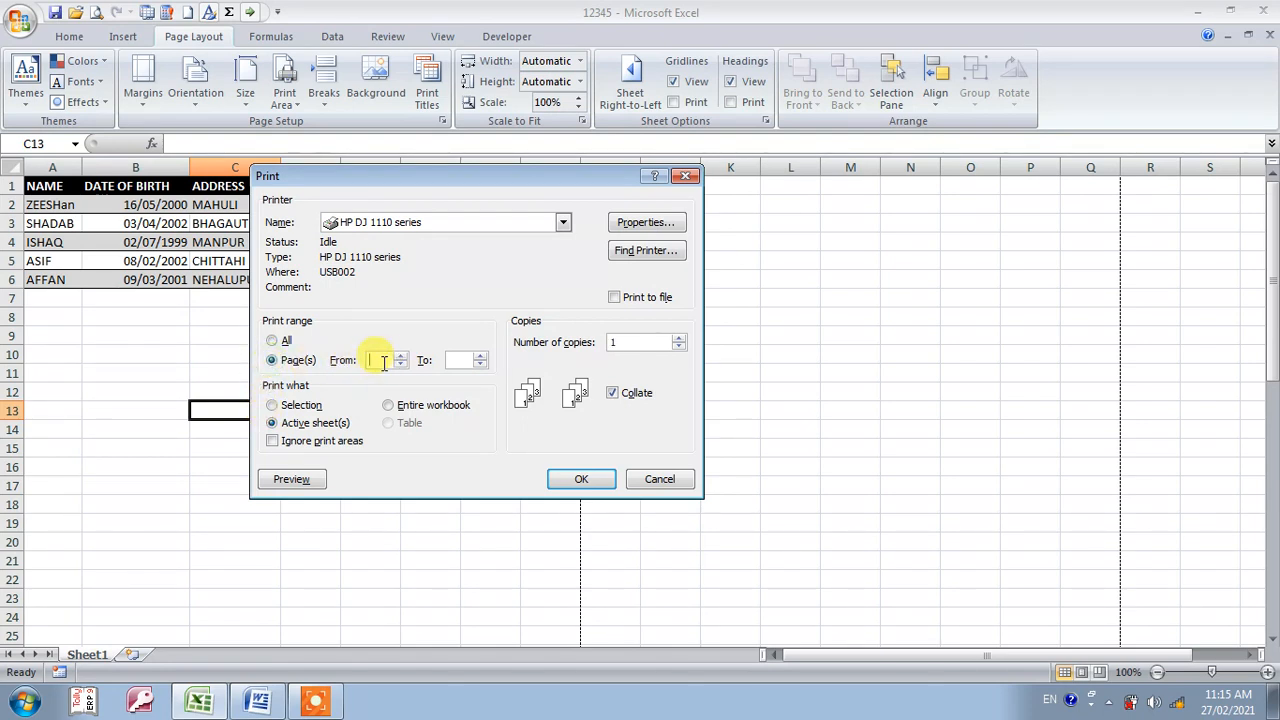
{"action": "left_click", "coordinate": [462, 361]}
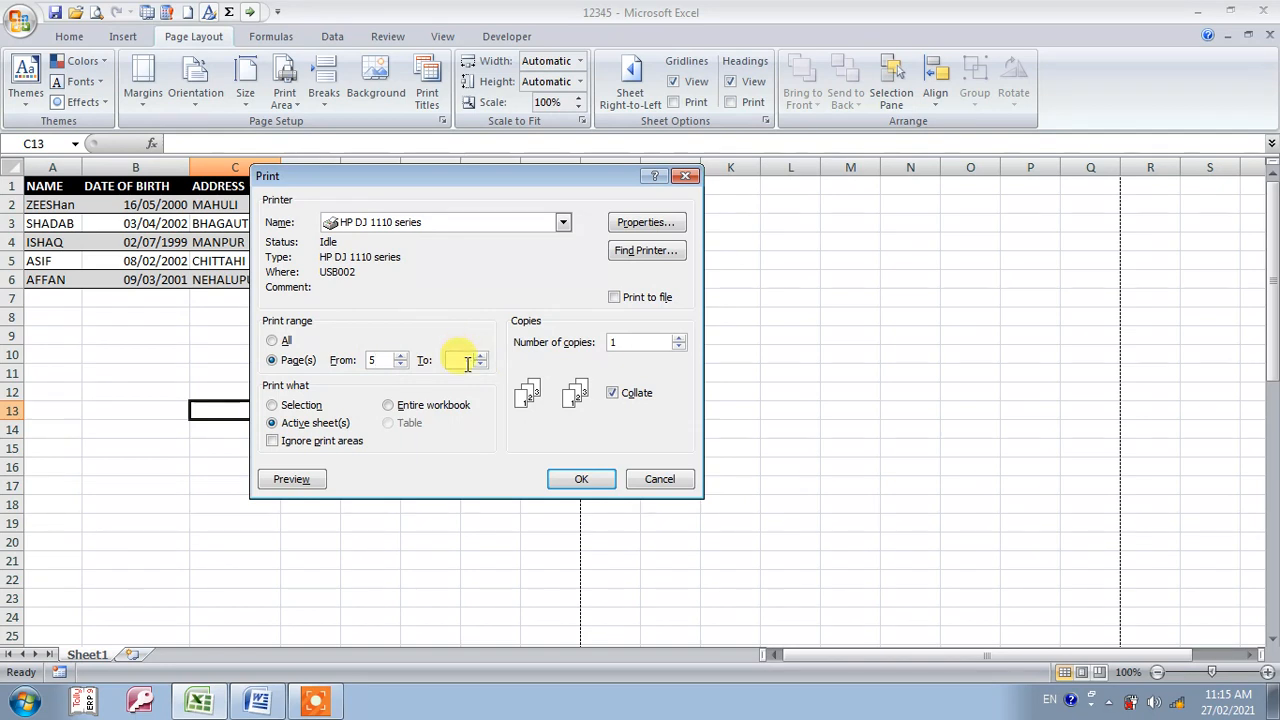
{"action": "type", "text": "15"}
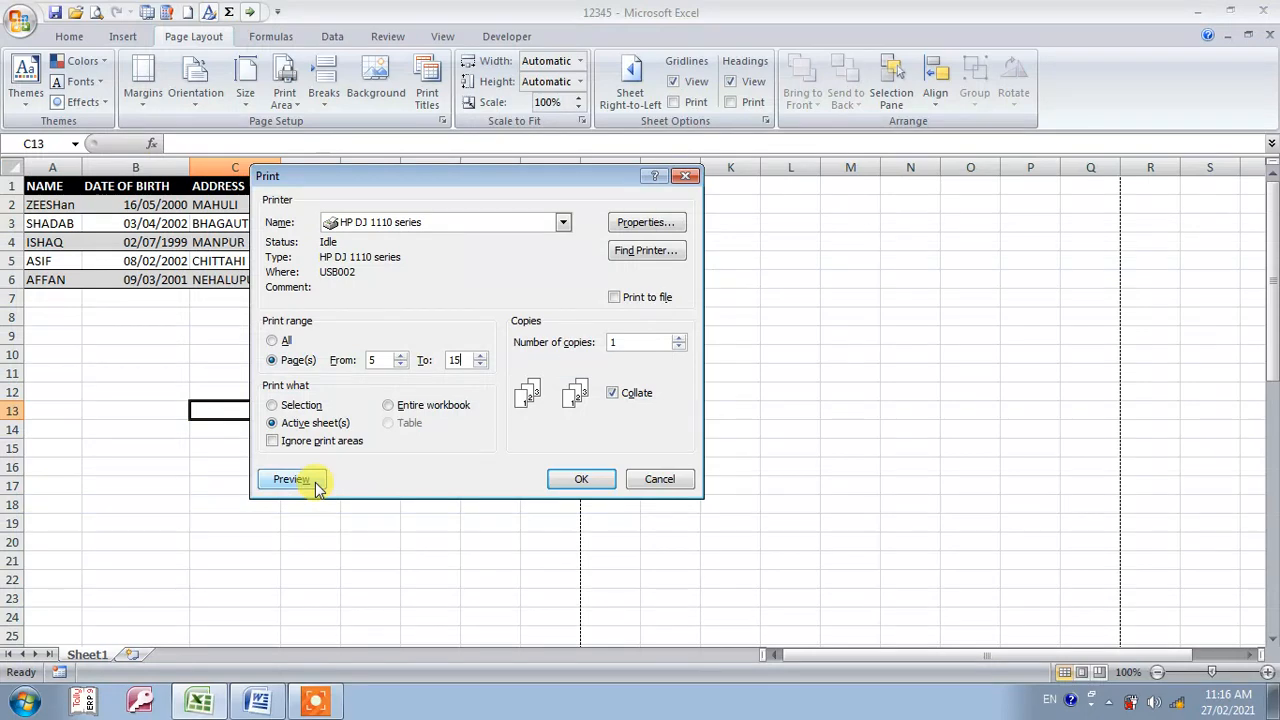
{"action": "left_click", "coordinate": [292, 480]}
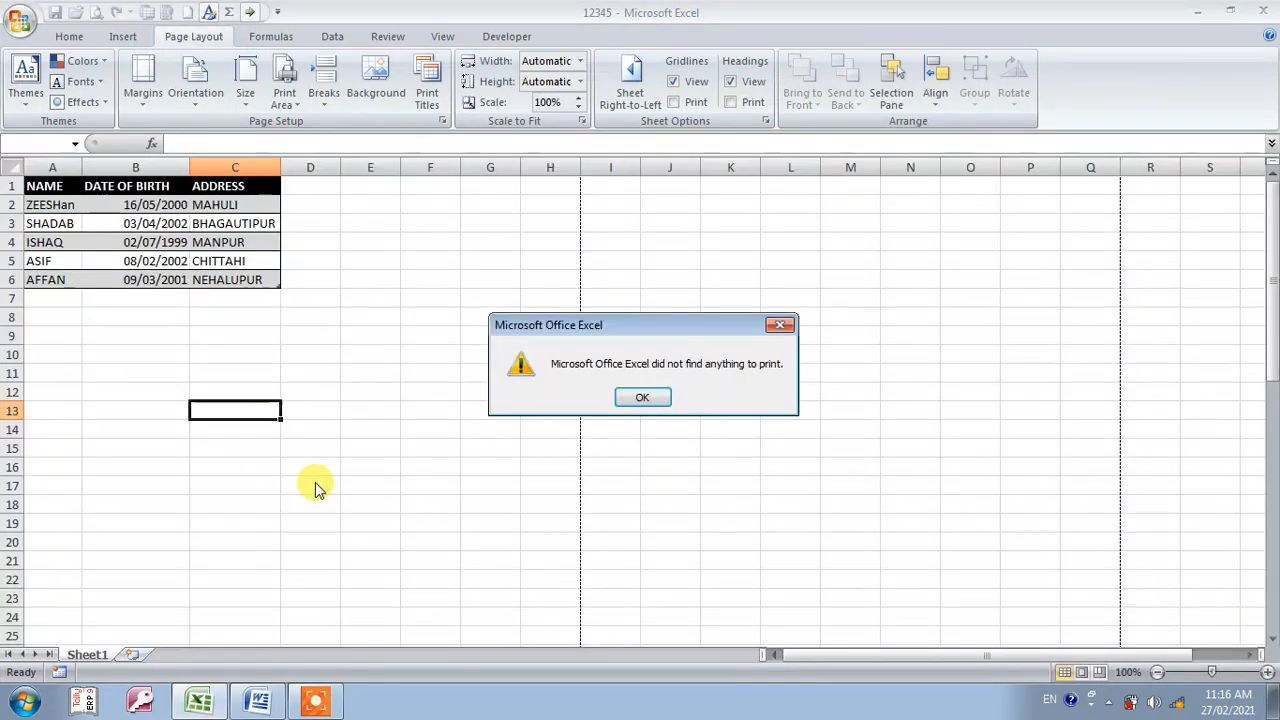
{"action": "left_click", "coordinate": [657, 395]}
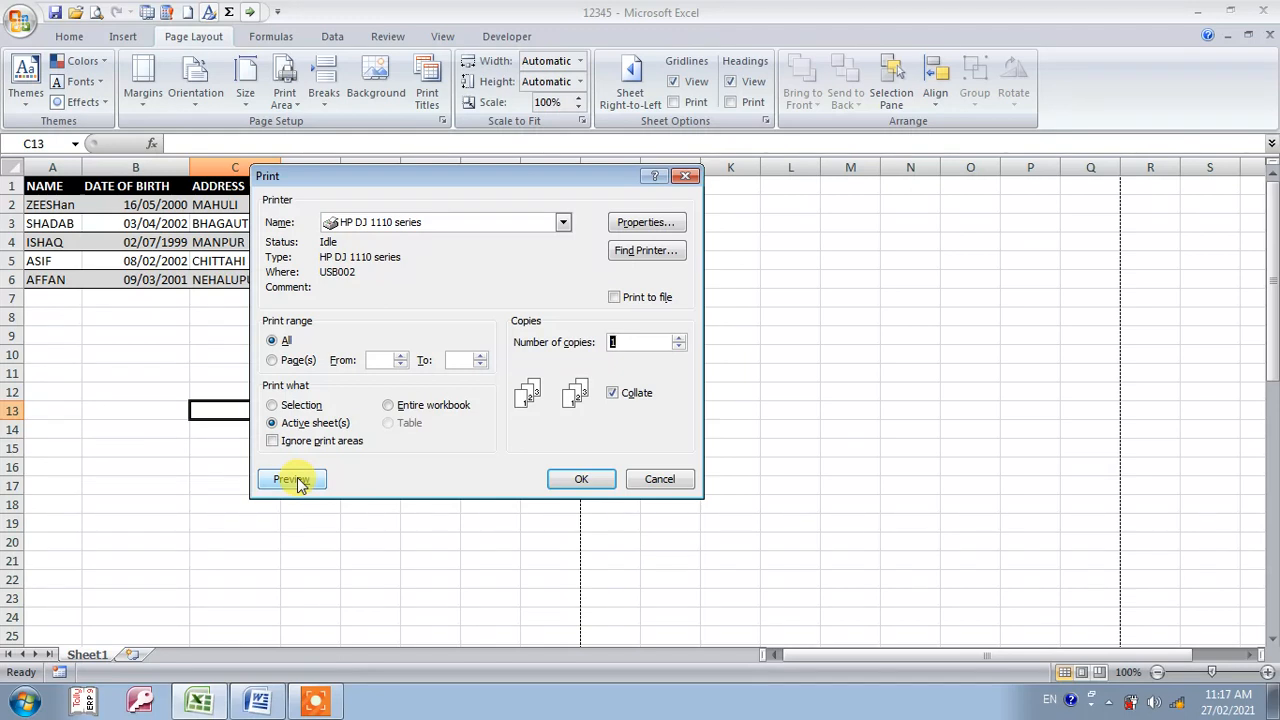
Preview the active sheet with the print range covering all pages, close the preview, and open it again
{"action": "left_click", "coordinate": [292, 479]}
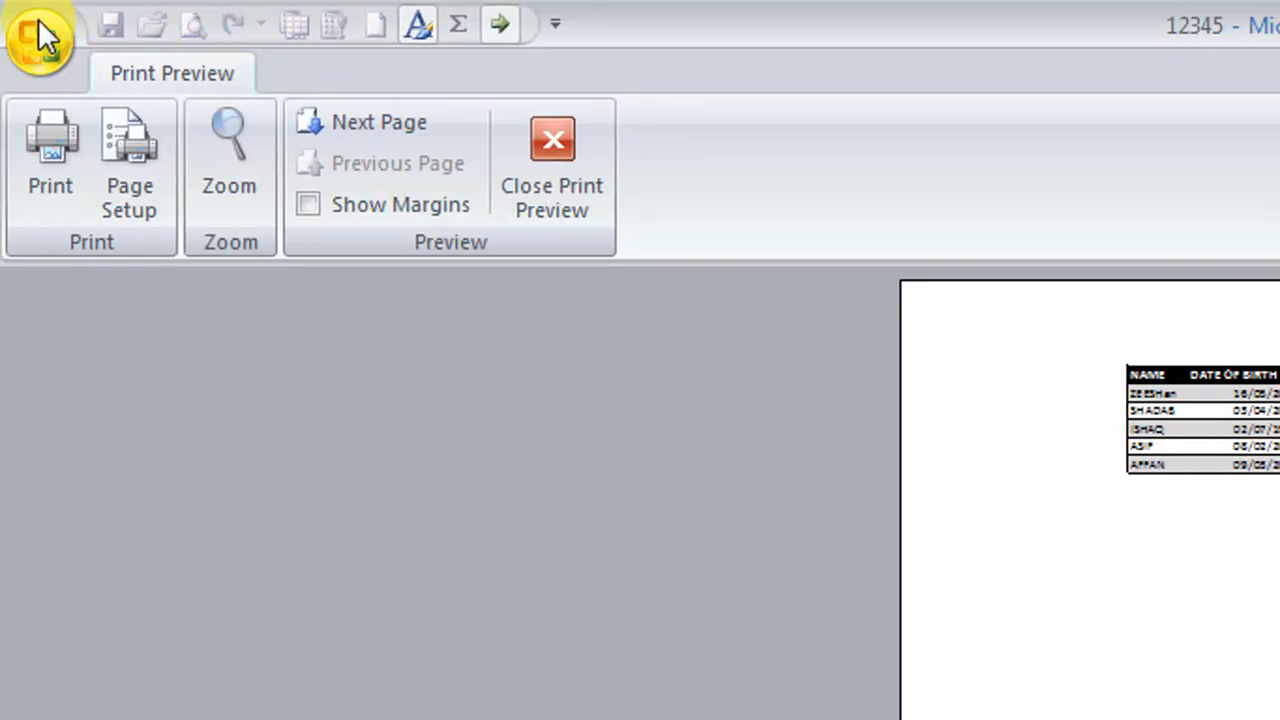
{"action": "left_click", "coordinate": [563, 184]}
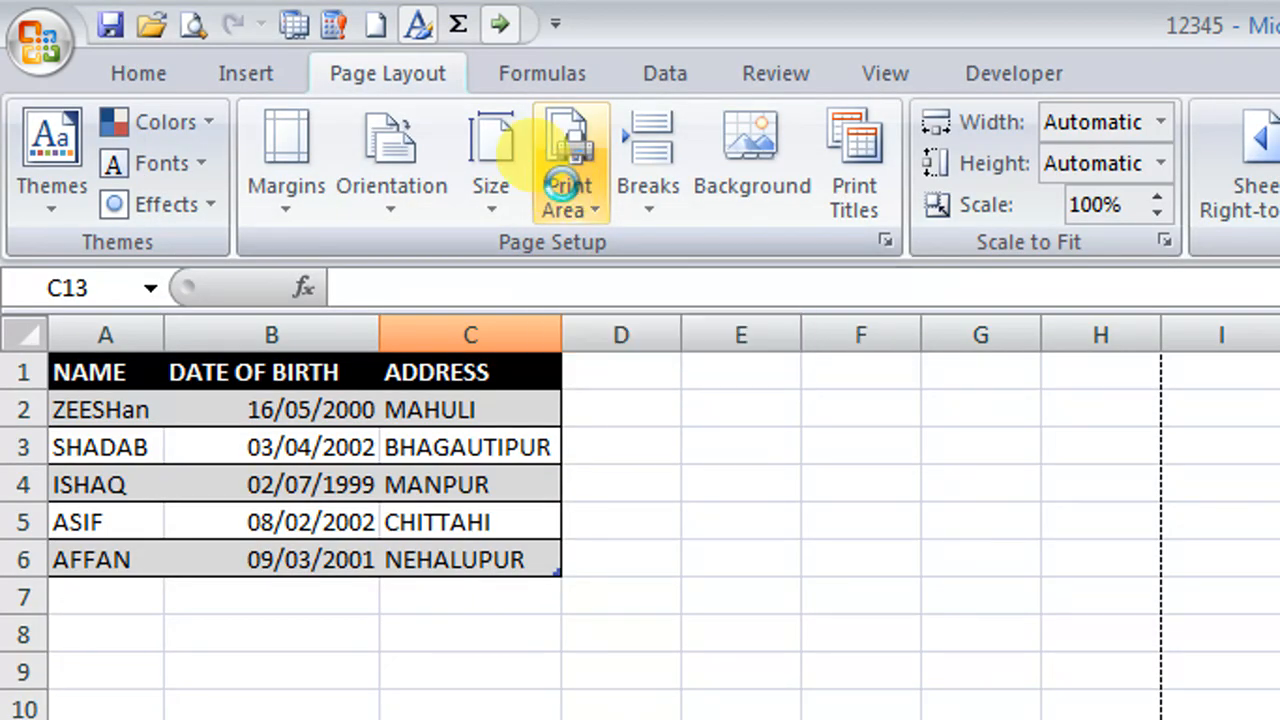
{"action": "key", "text": "ctrl+p"}
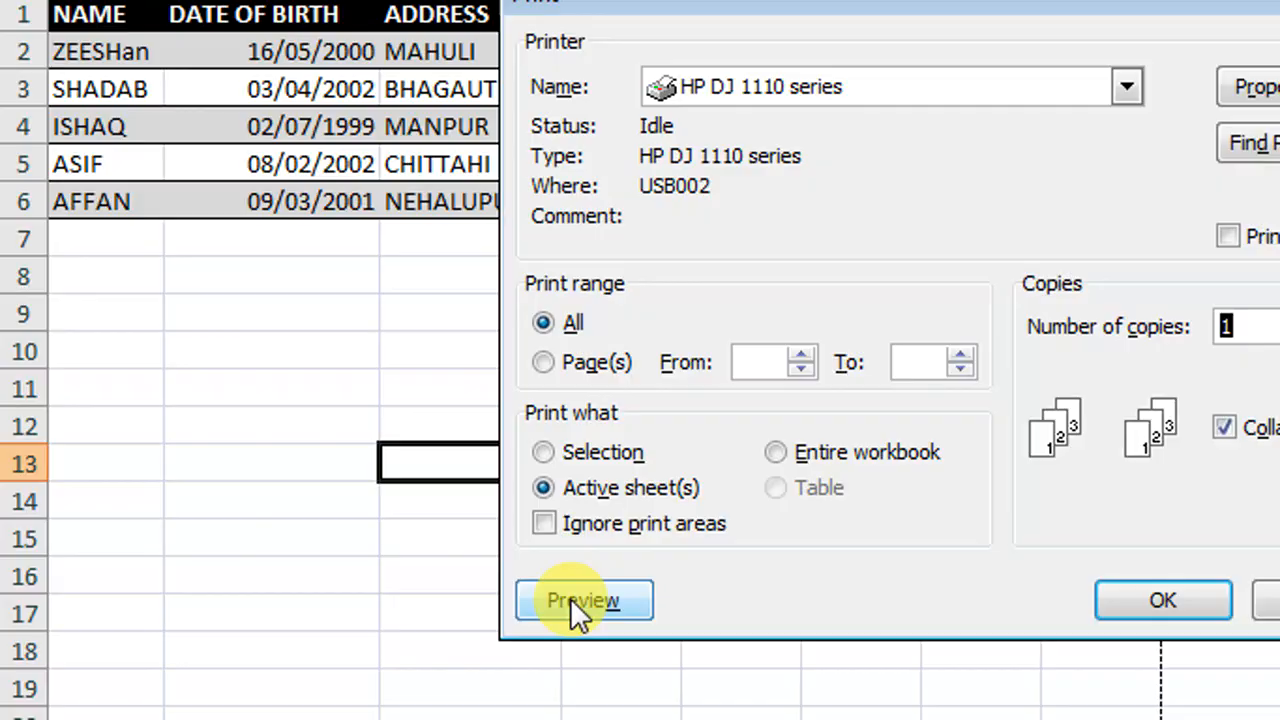
{"action": "left_click", "coordinate": [572, 602]}
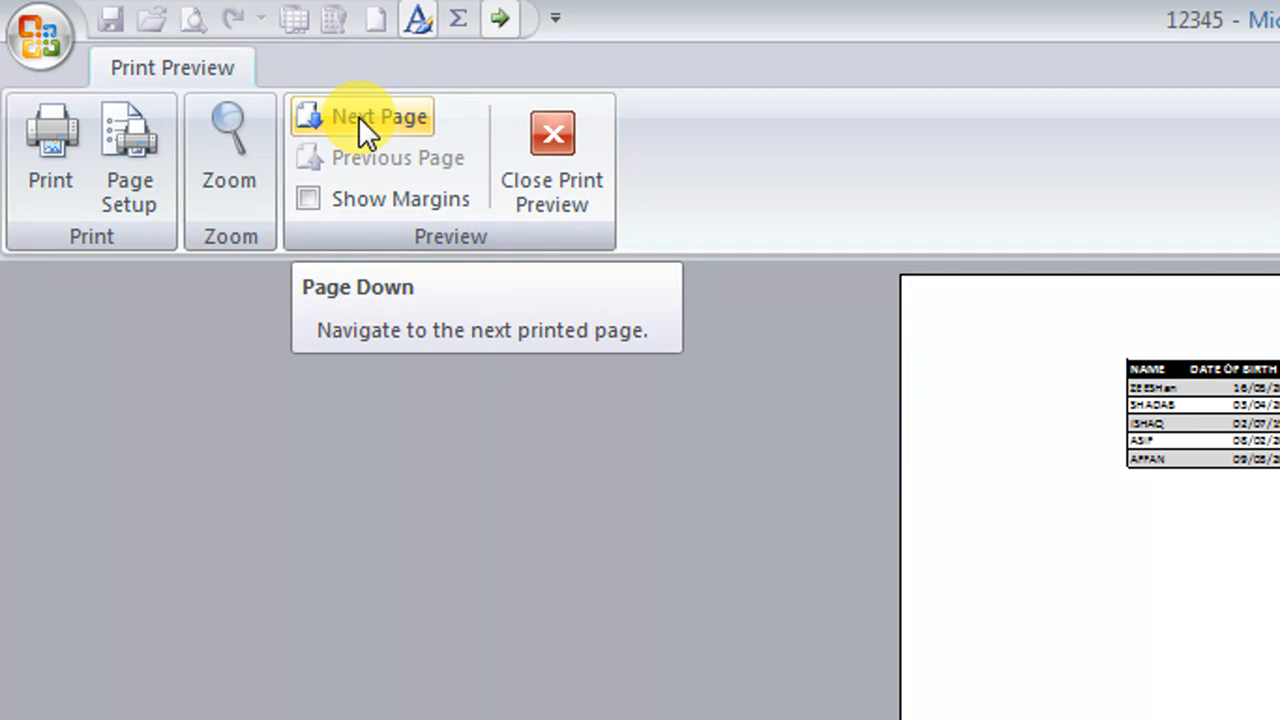
Page forward and back through the print preview, ending on page 2
{"action": "left_click", "coordinate": [358, 116]}
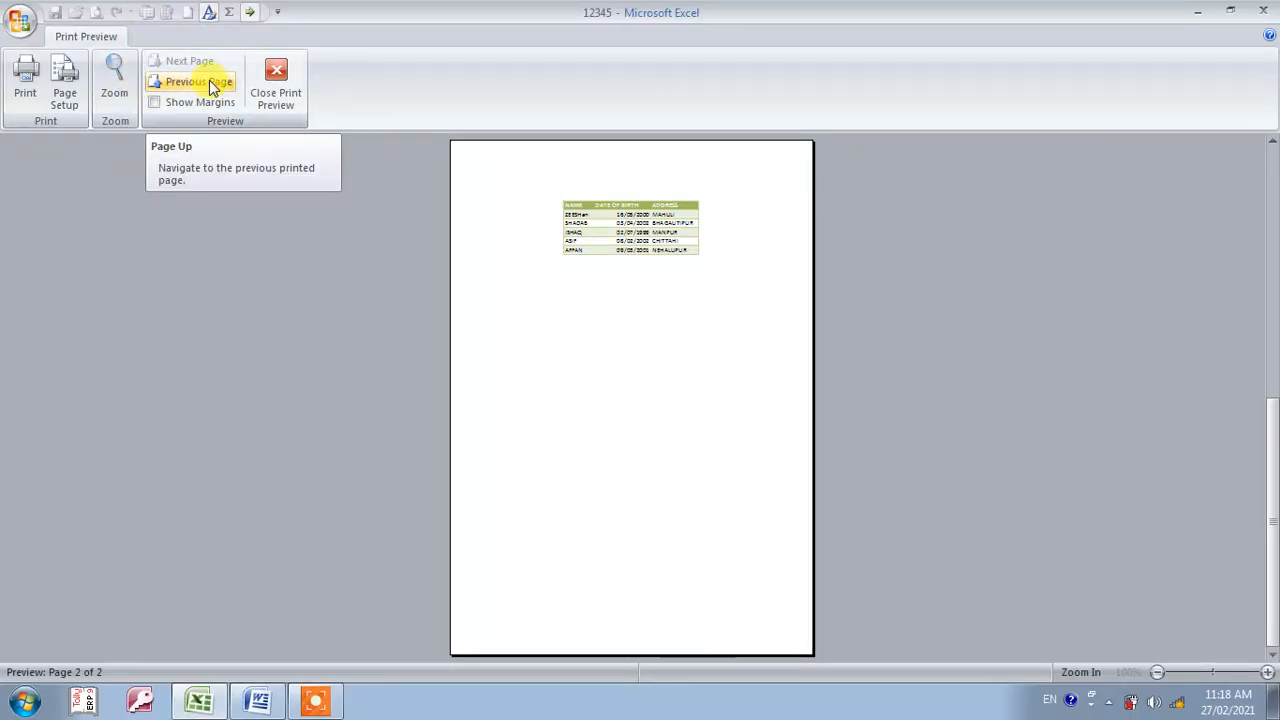
{"action": "left_click", "coordinate": [208, 86]}
{"action": "left_click", "coordinate": [172, 60]}
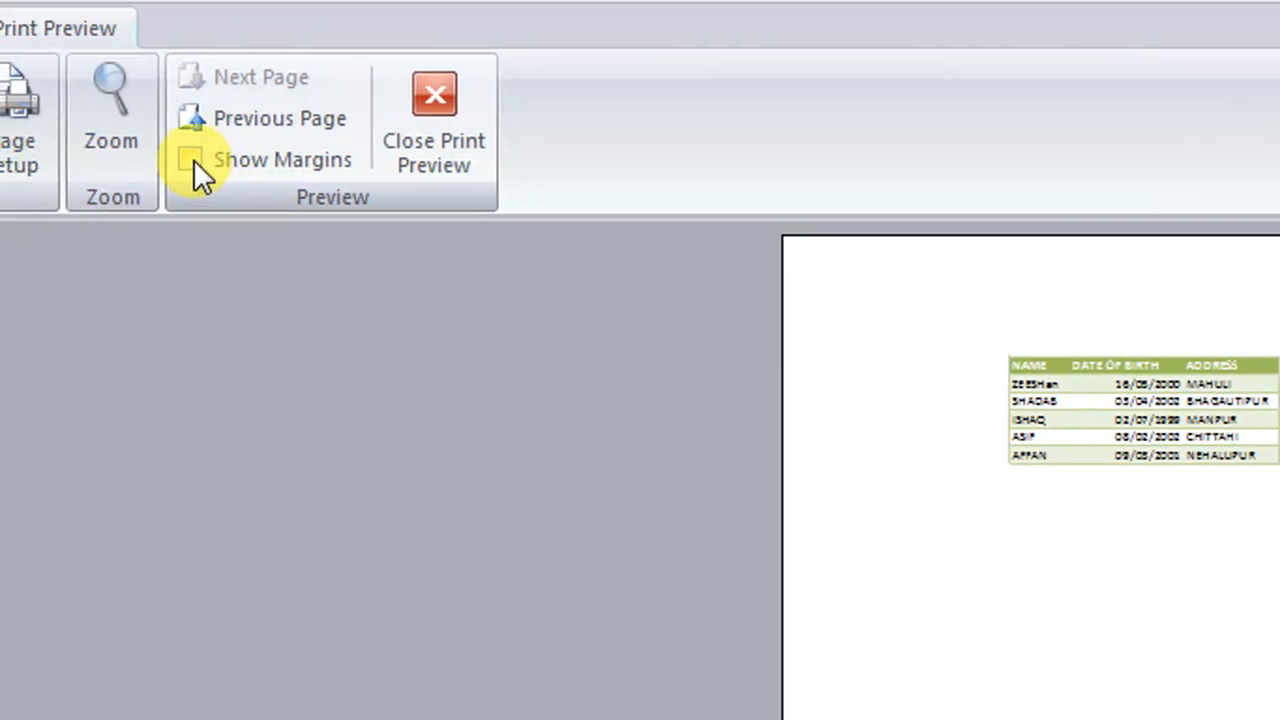
Show the margin guides on page 2 of the print preview
{"action": "left_click", "coordinate": [63, 160]}
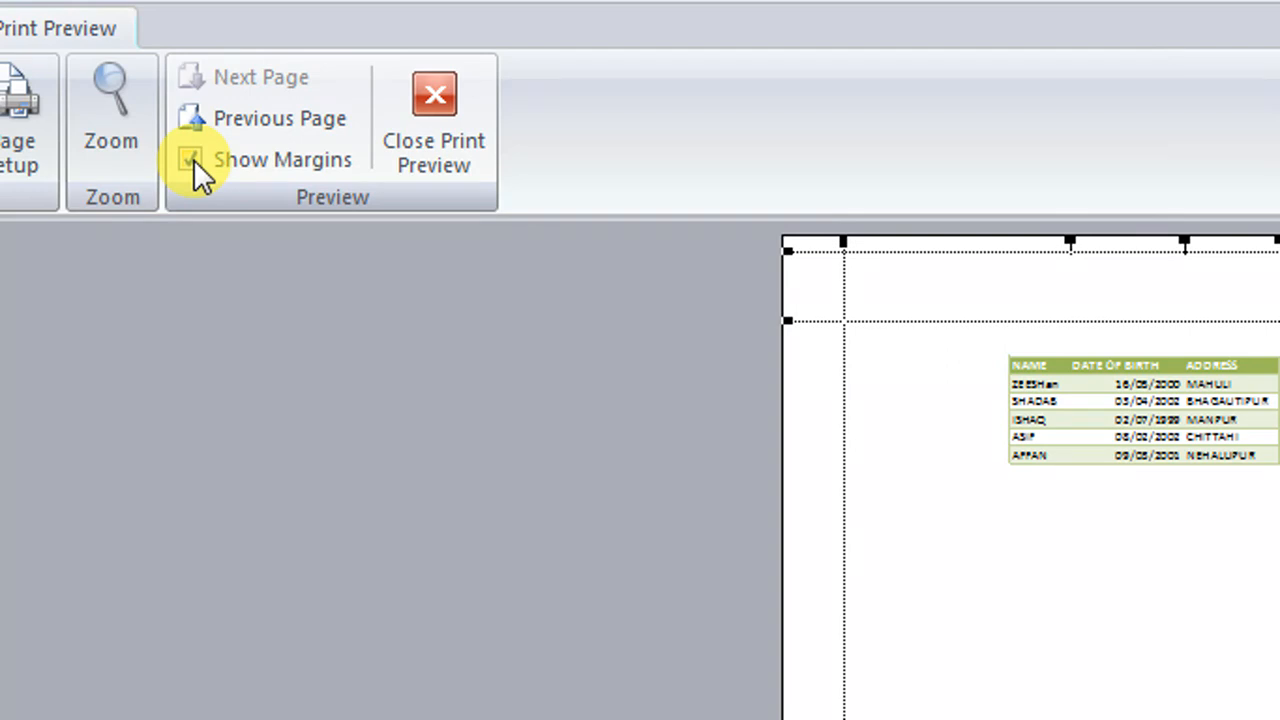
{"action": "left_click", "coordinate": [193, 159]}
{"action": "left_click", "coordinate": [193, 159]}
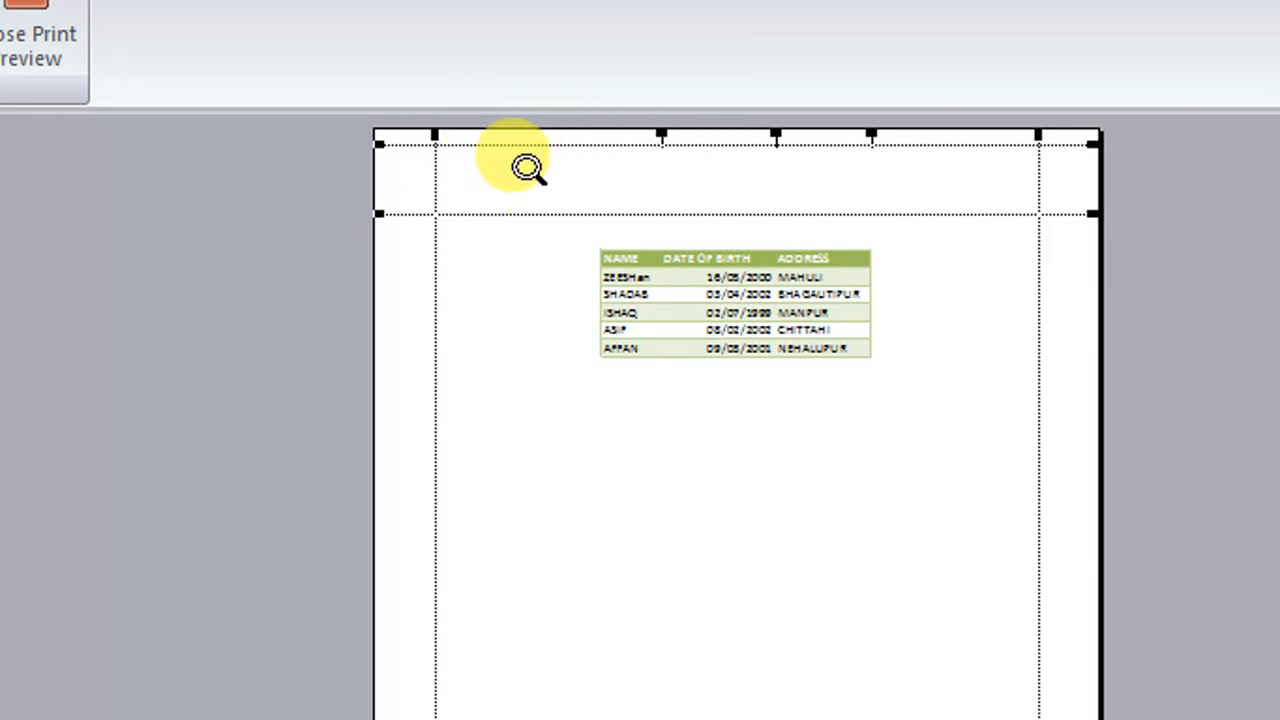
Reposition the header margin at about 0.8 and the top margin at about 2.5 on the previewed page, and hide the margin guides
{"action": "left_click_drag", "start_coordinate": [417, 145], "coordinate": [429, 256]}
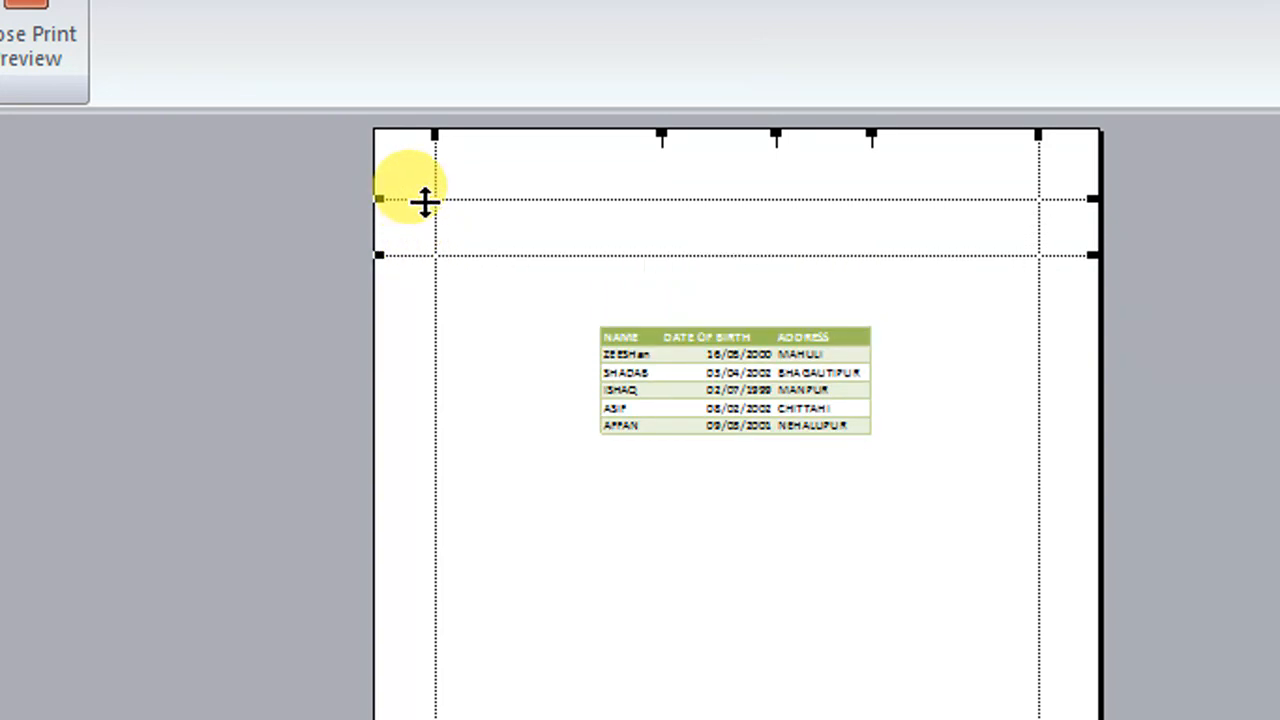
{"action": "left_click_drag", "start_coordinate": [423, 198], "coordinate": [426, 155]}
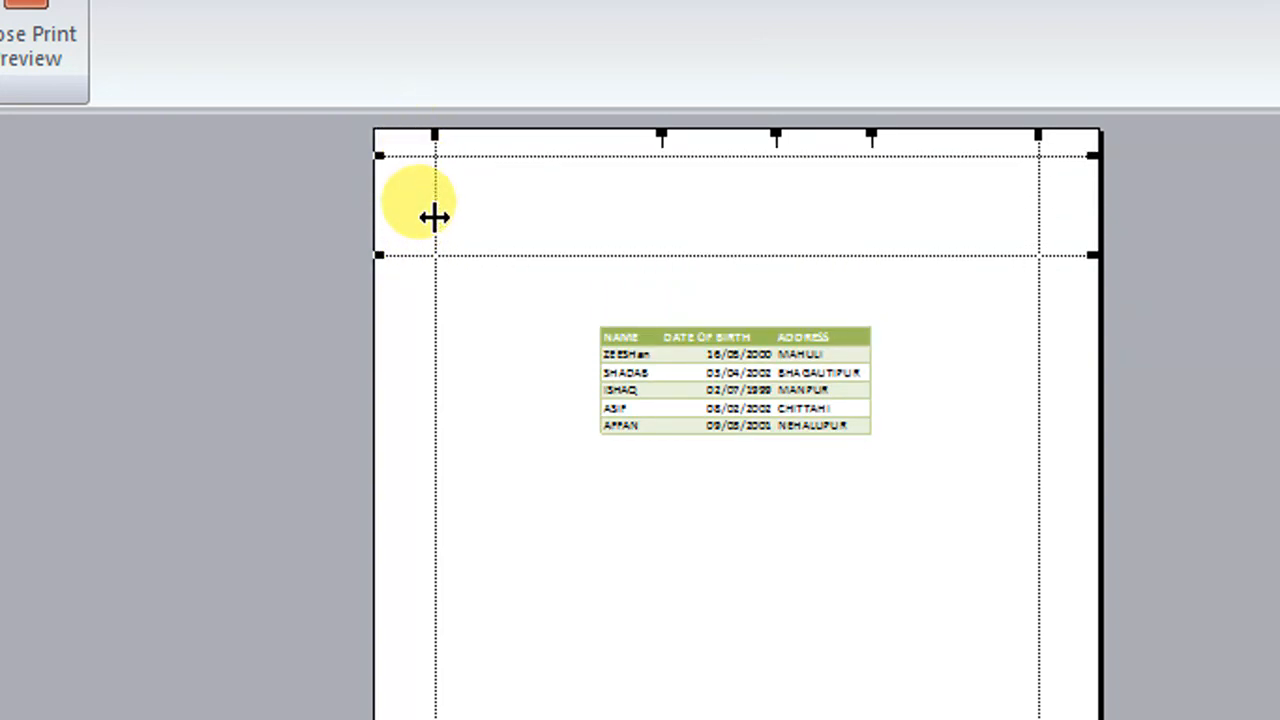
{"action": "left_click_drag", "start_coordinate": [424, 254], "coordinate": [429, 213]}
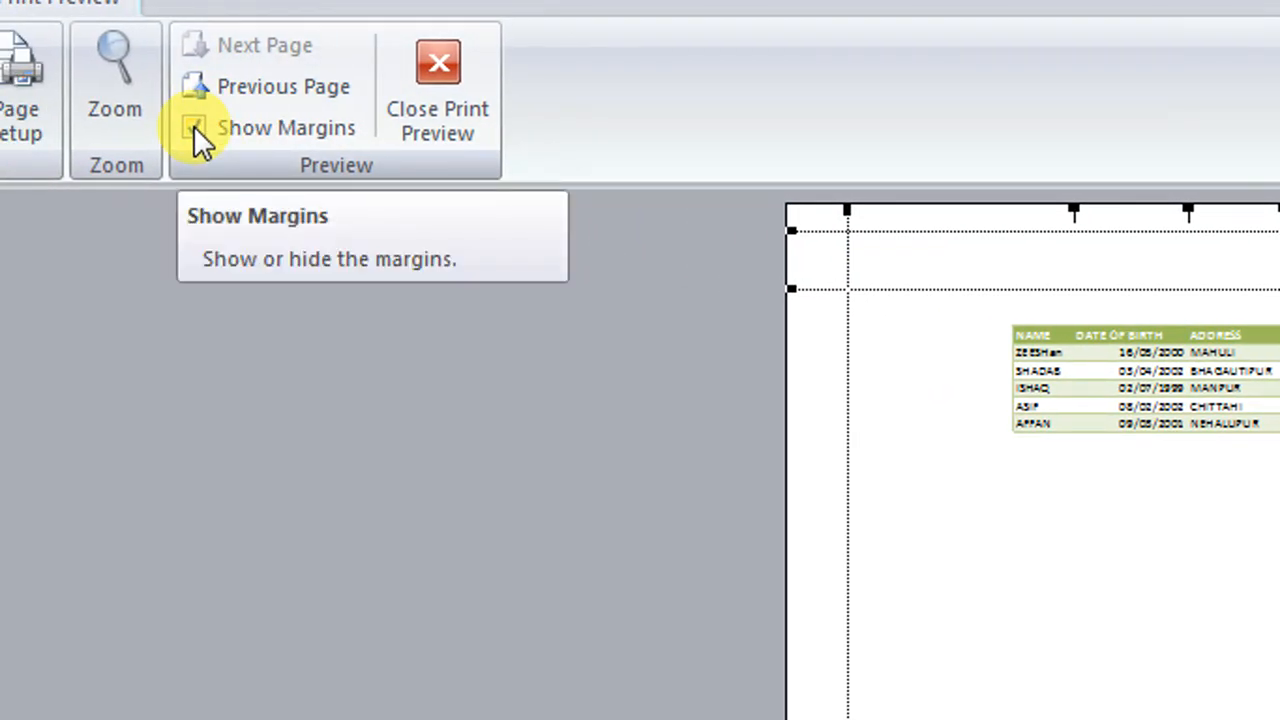
{"action": "left_click", "coordinate": [195, 128]}
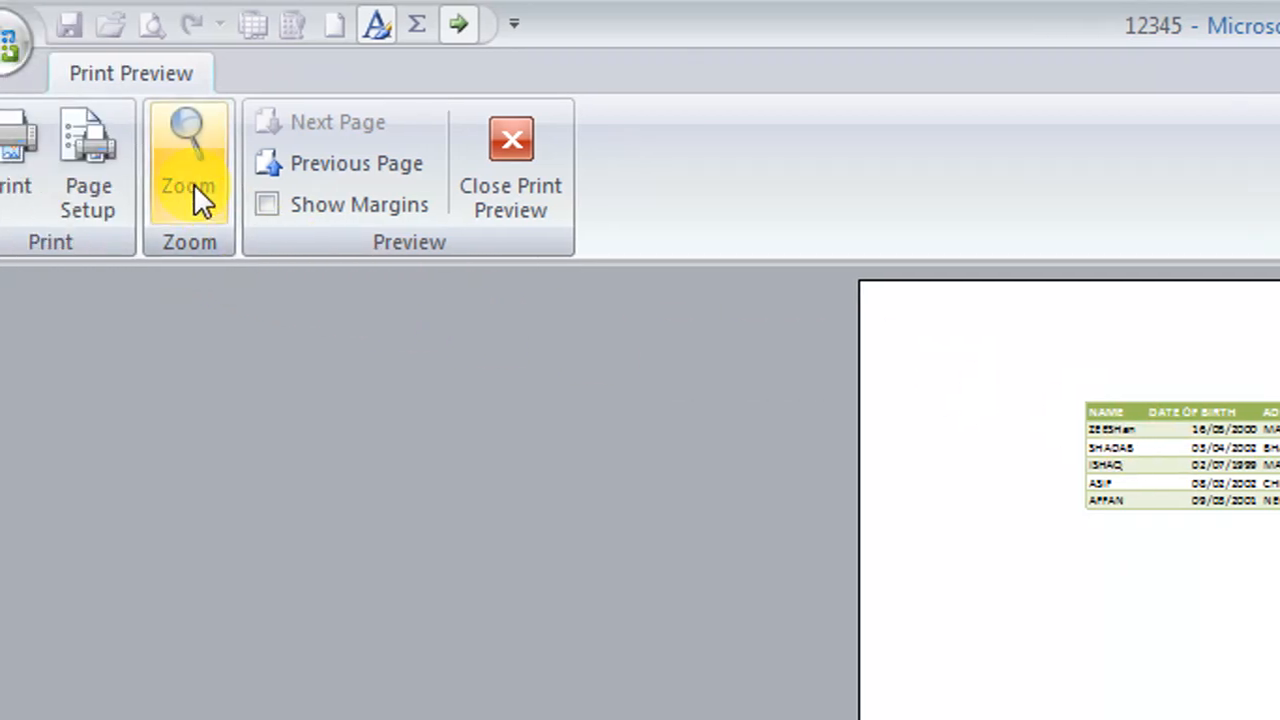
Zoom in on the previewed table and examine the page, margin, header/footer and sheet settings in Page Setup
{"action": "left_click", "coordinate": [193, 185]}
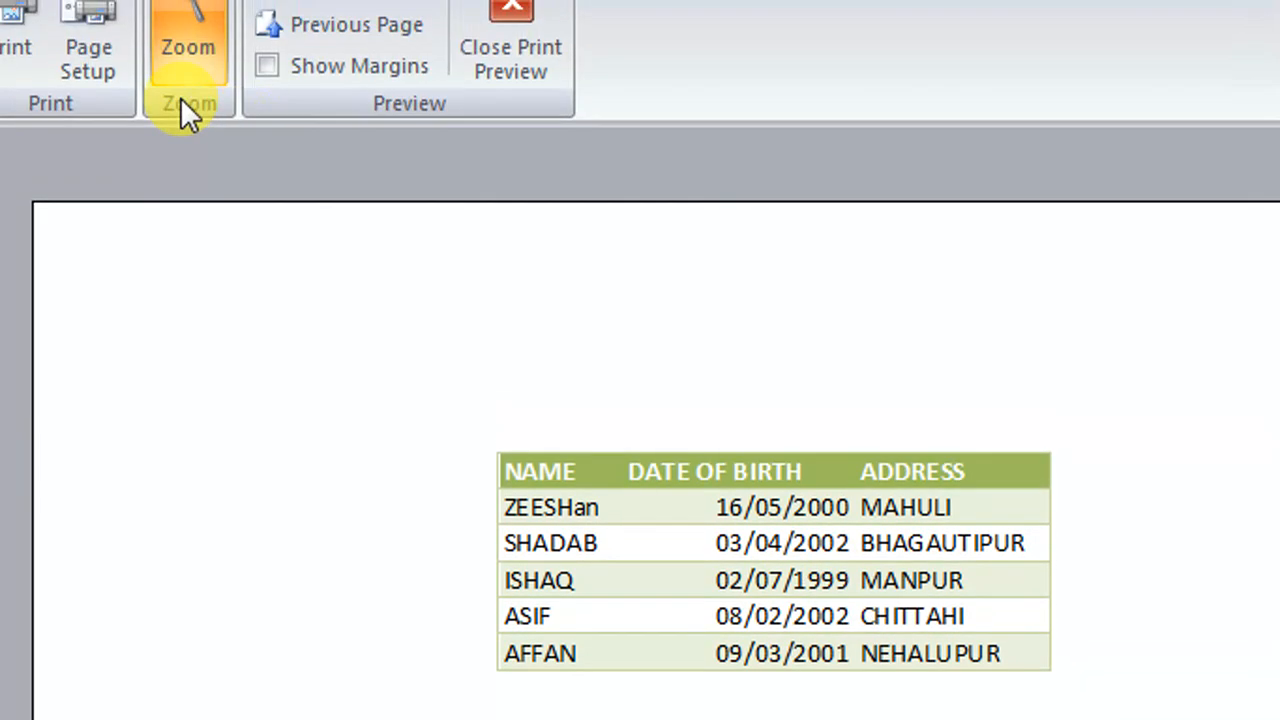
{"action": "left_click", "coordinate": [226, 105]}
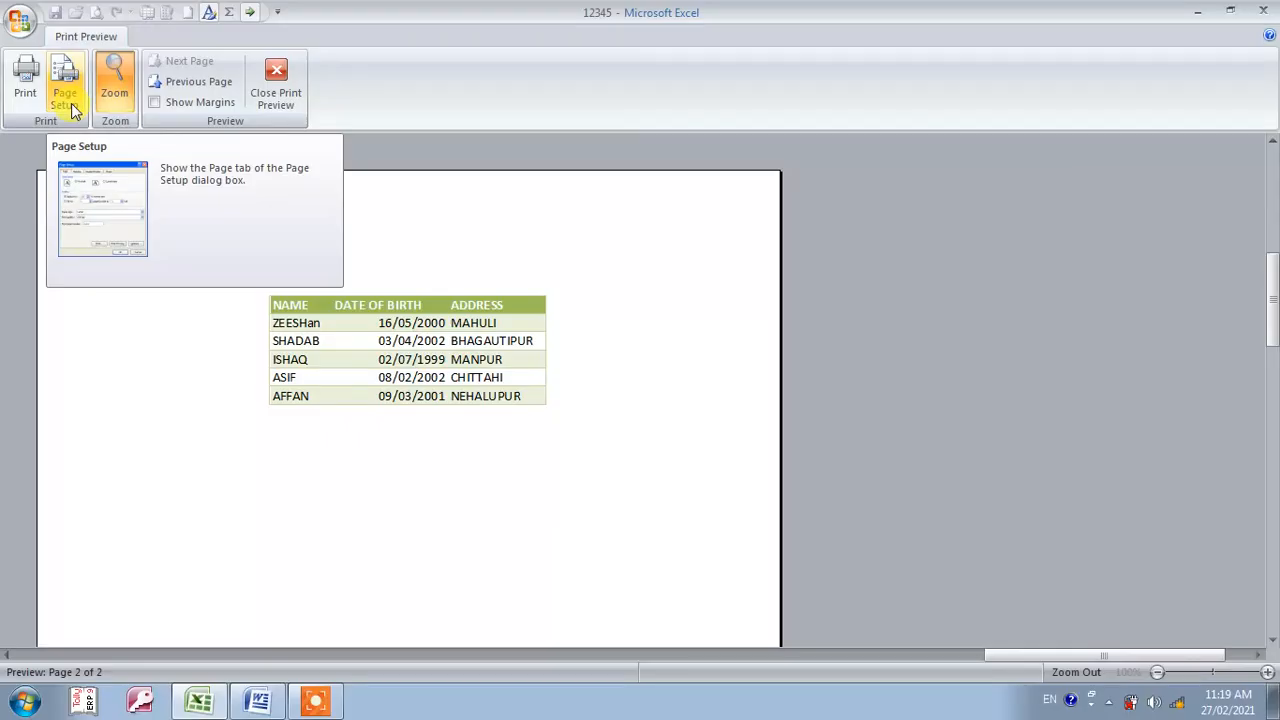
{"action": "left_click", "coordinate": [71, 103]}
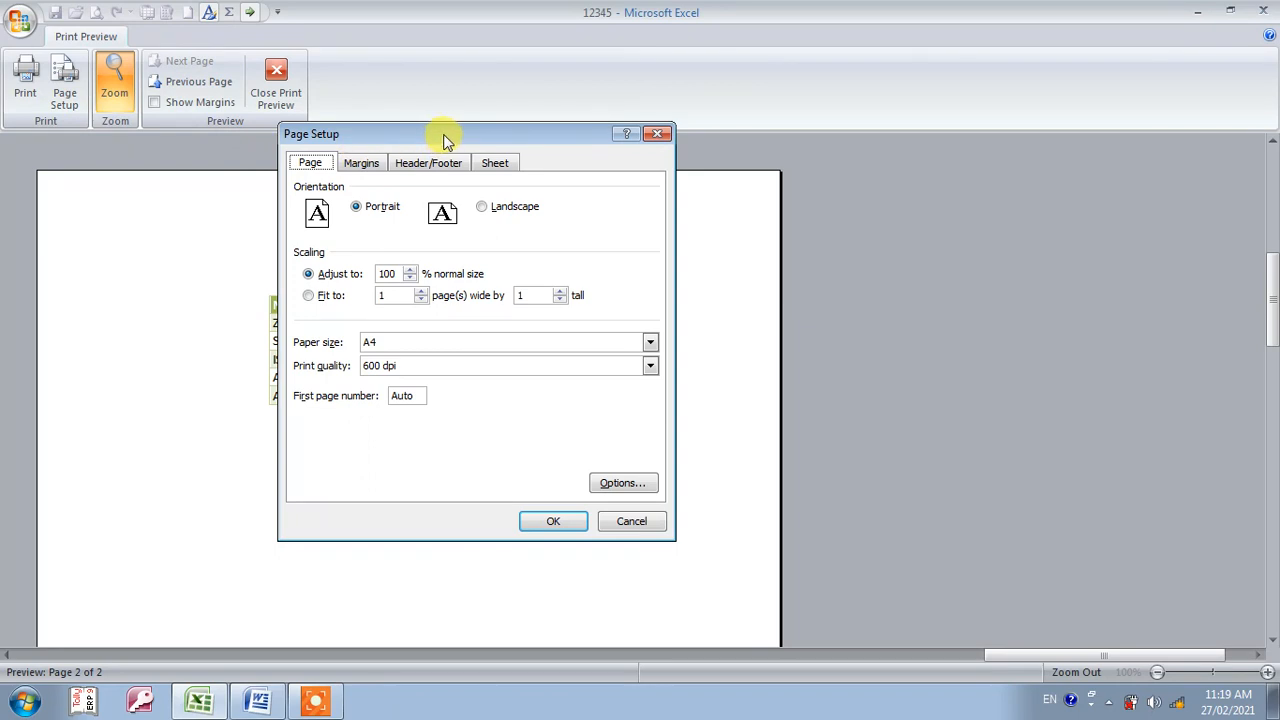
{"action": "left_click_drag", "start_coordinate": [443, 134], "coordinate": [468, 92]}
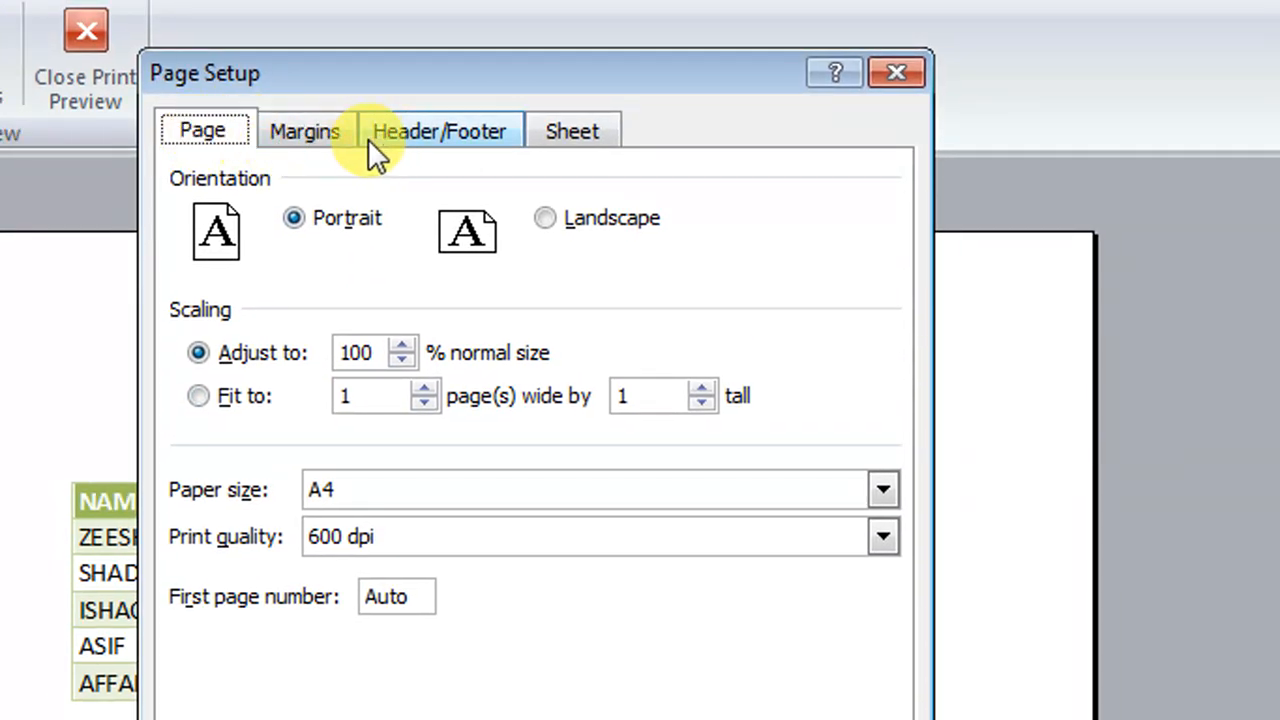
{"action": "left_click", "coordinate": [398, 139]}
{"action": "left_click", "coordinate": [560, 137]}
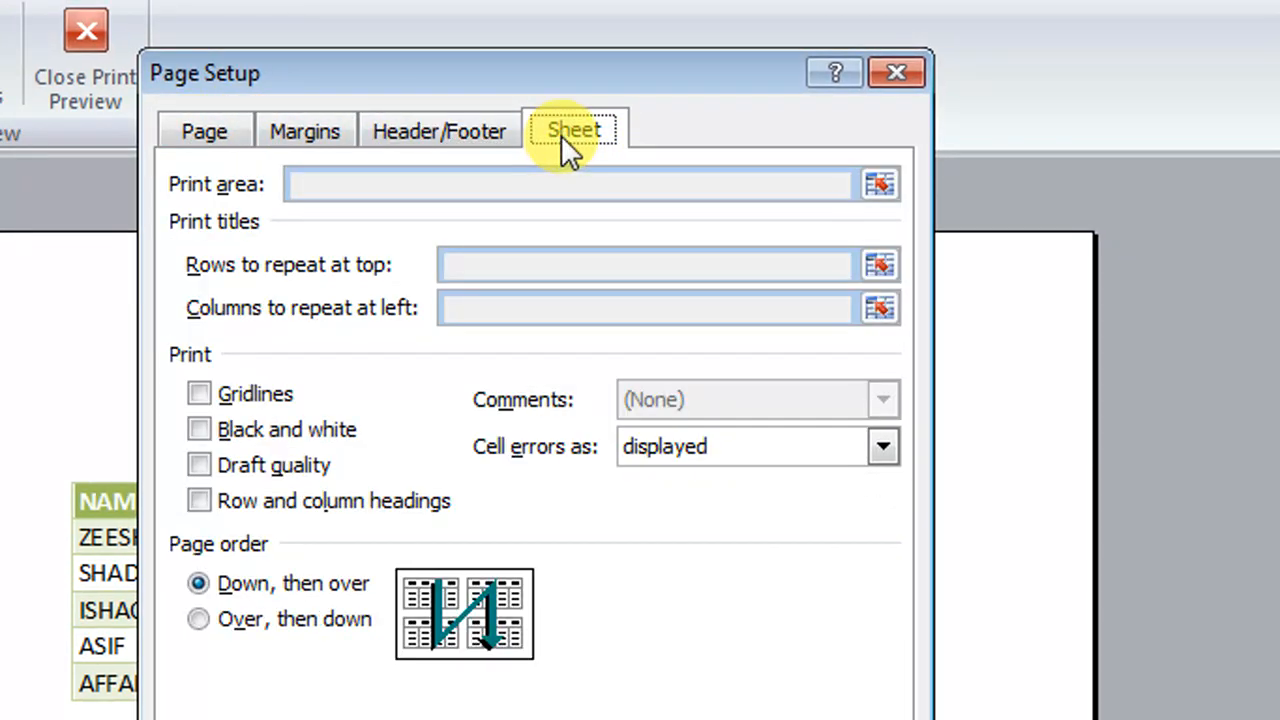
{"action": "left_click", "coordinate": [210, 124]}
{"action": "left_click", "coordinate": [290, 133]}
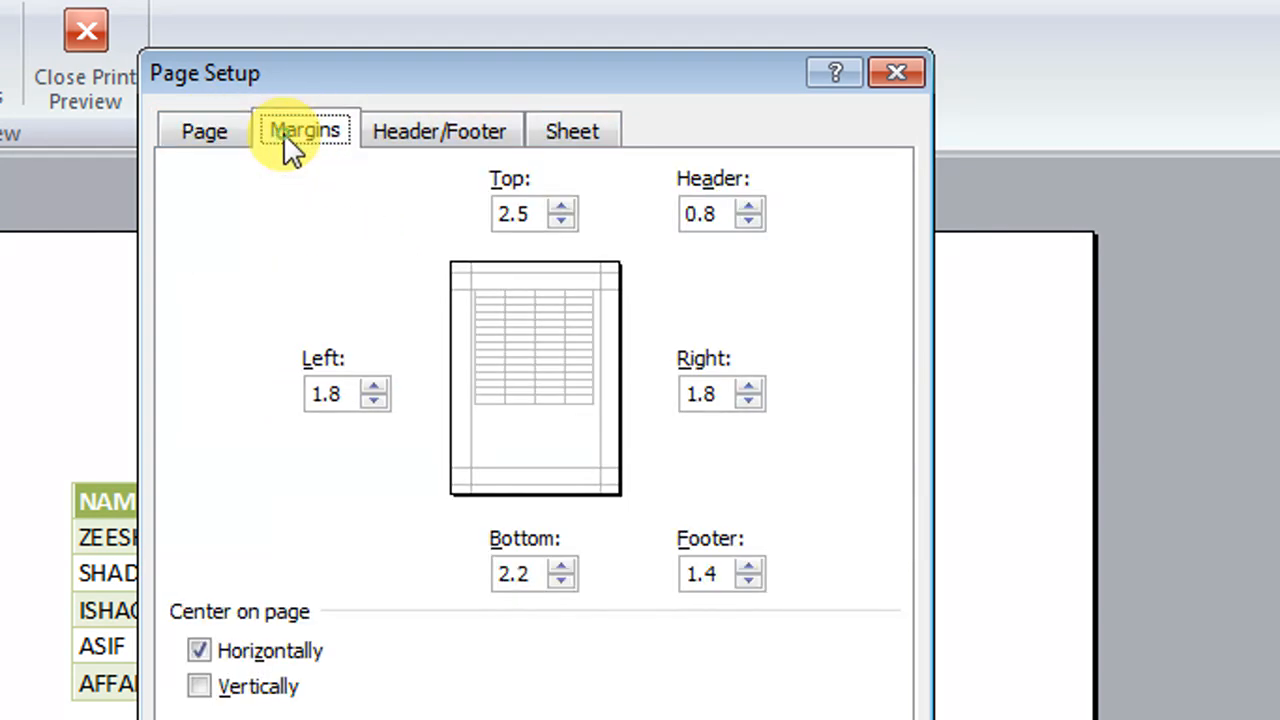
{"action": "left_click", "coordinate": [386, 135]}
{"action": "left_click", "coordinate": [556, 138]}
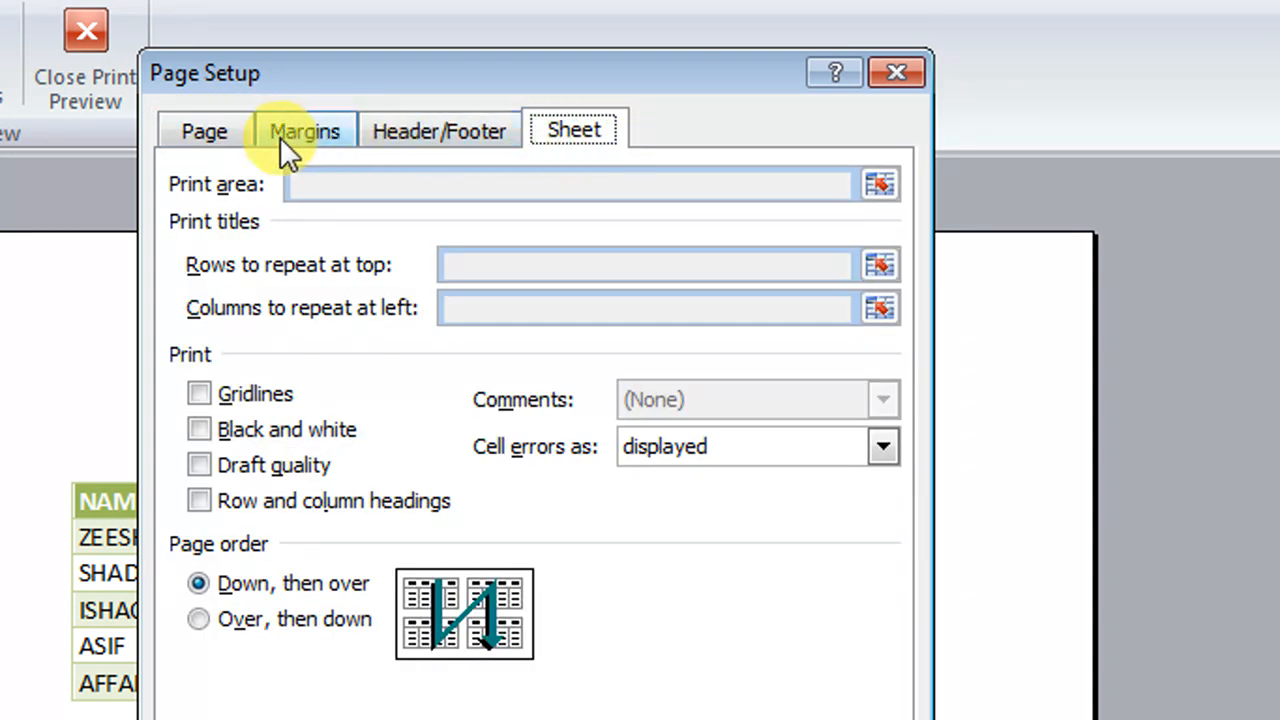
{"action": "left_click", "coordinate": [207, 133]}
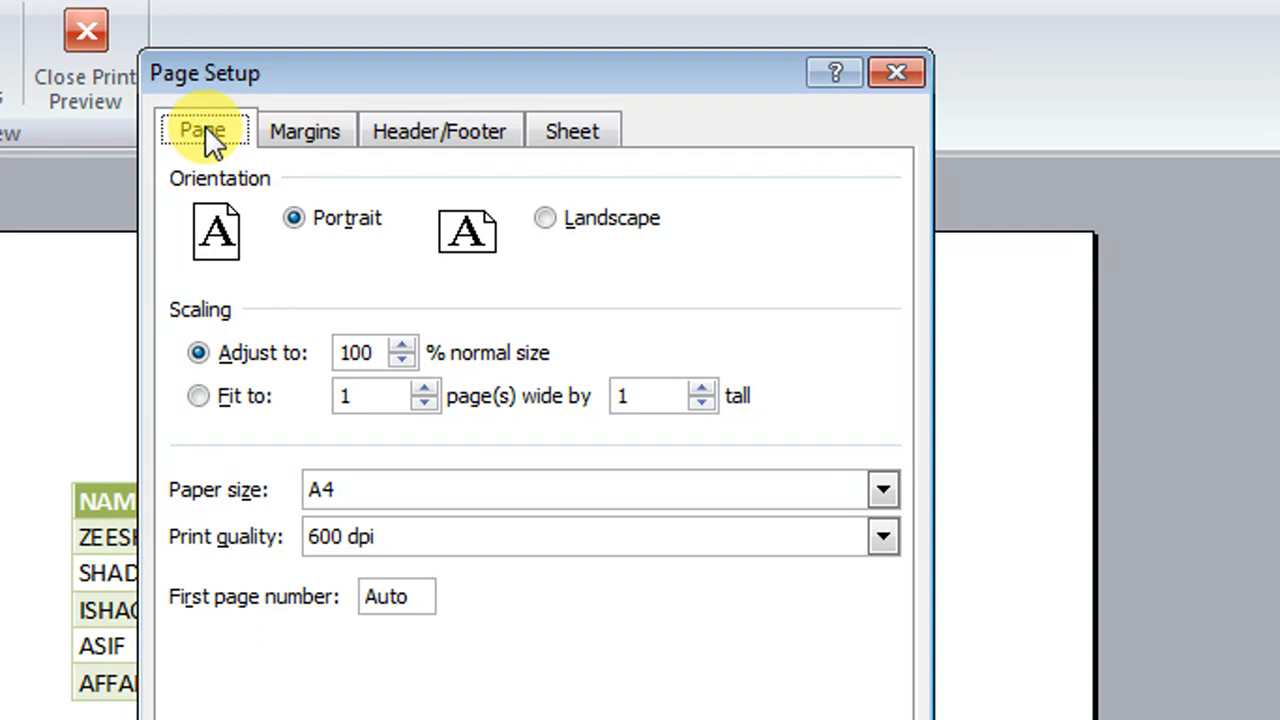
Change the page orientation to landscape and view the whole page in the preview
{"action": "left_click", "coordinate": [290, 220]}
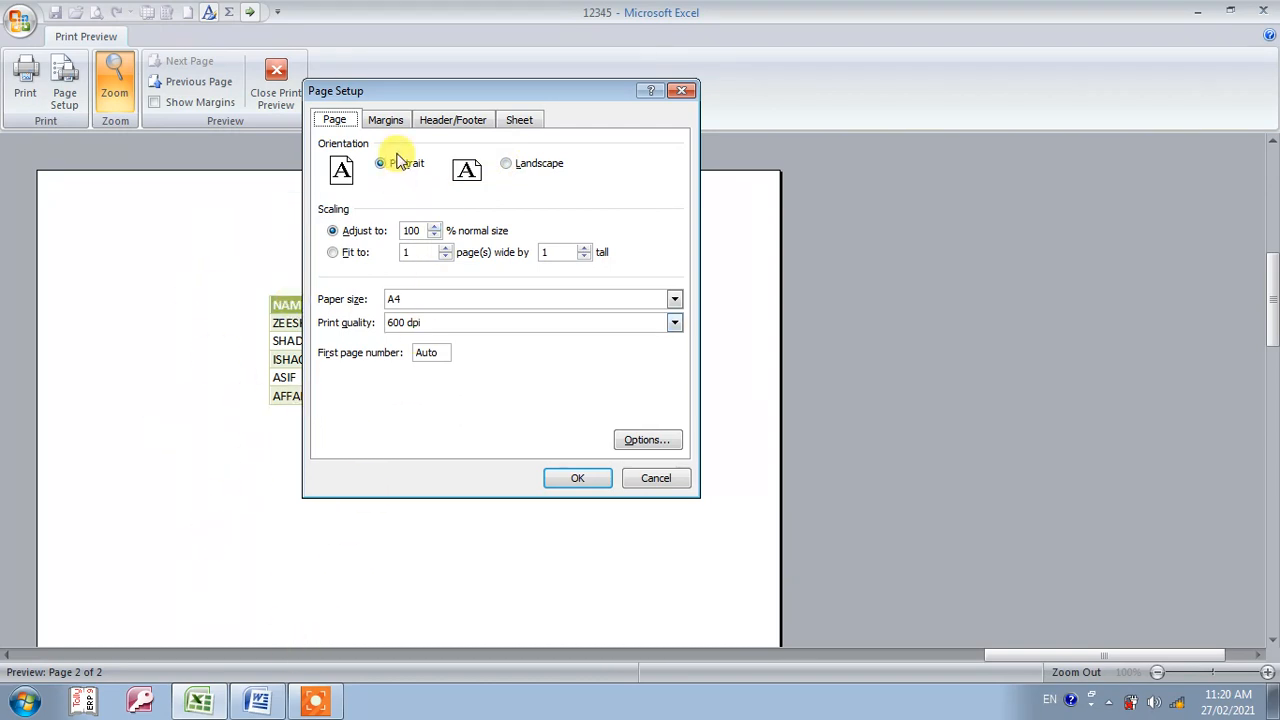
{"action": "left_click", "coordinate": [505, 165]}
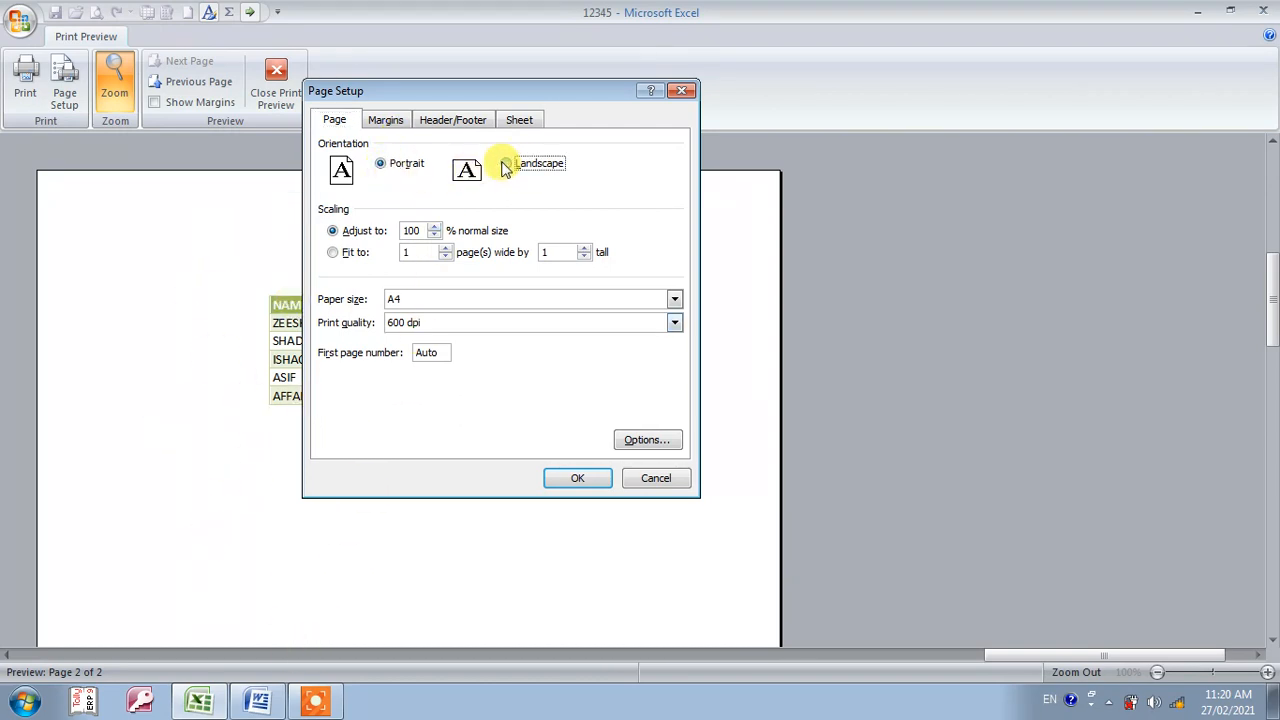
{"action": "left_click", "coordinate": [578, 478]}
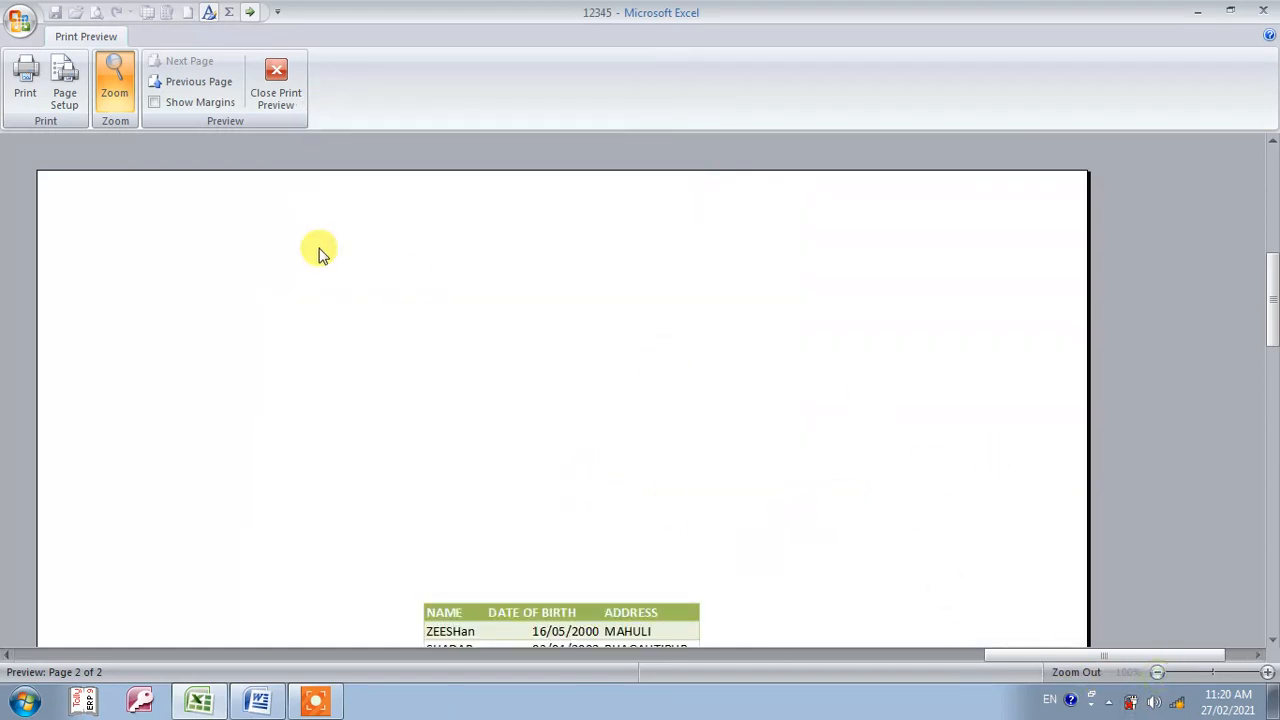
{"action": "left_click", "coordinate": [104, 97]}
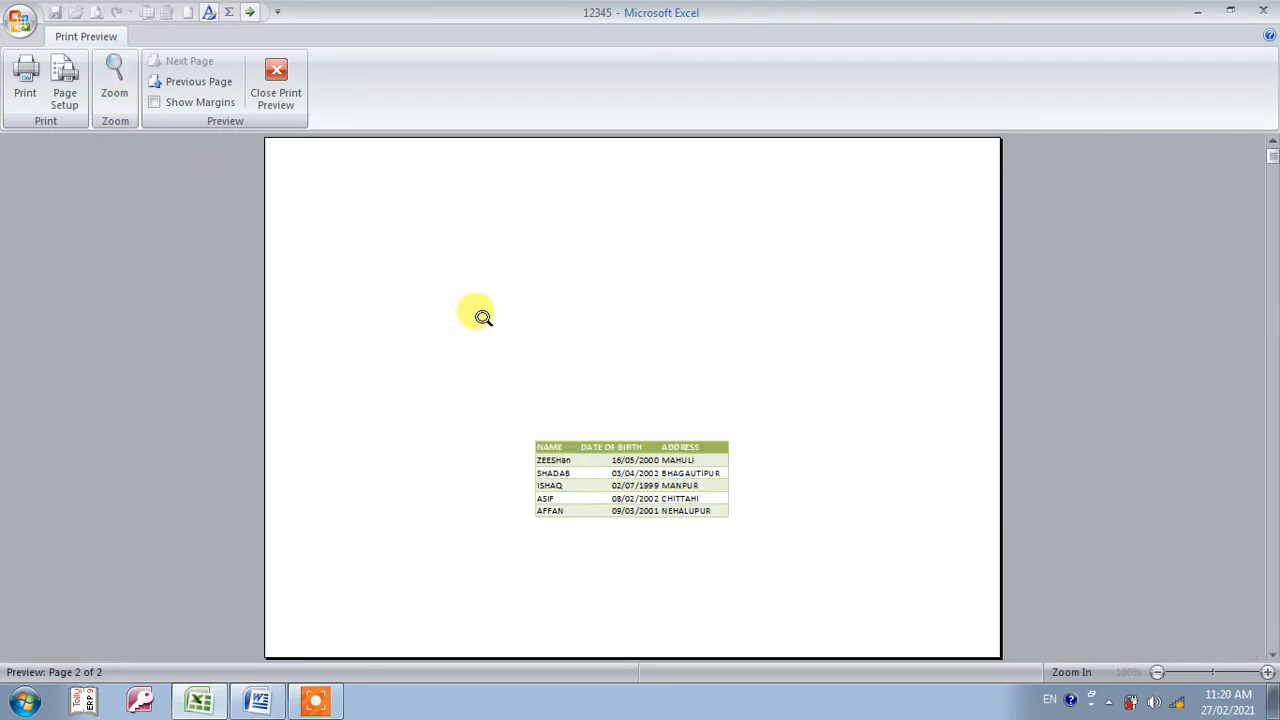
Return the page orientation to portrait in Page Setup
{"action": "left_click", "coordinate": [66, 100]}
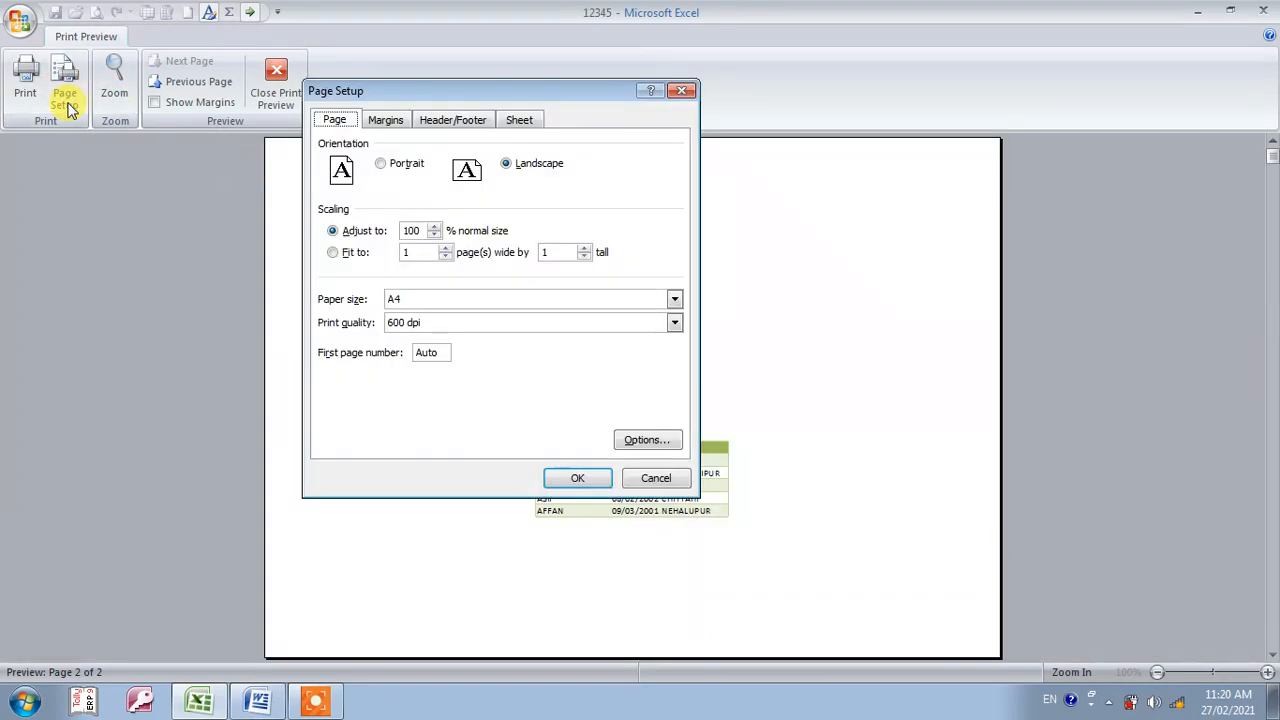
{"action": "left_click", "coordinate": [380, 165]}
{"action": "left_click", "coordinate": [580, 478]}
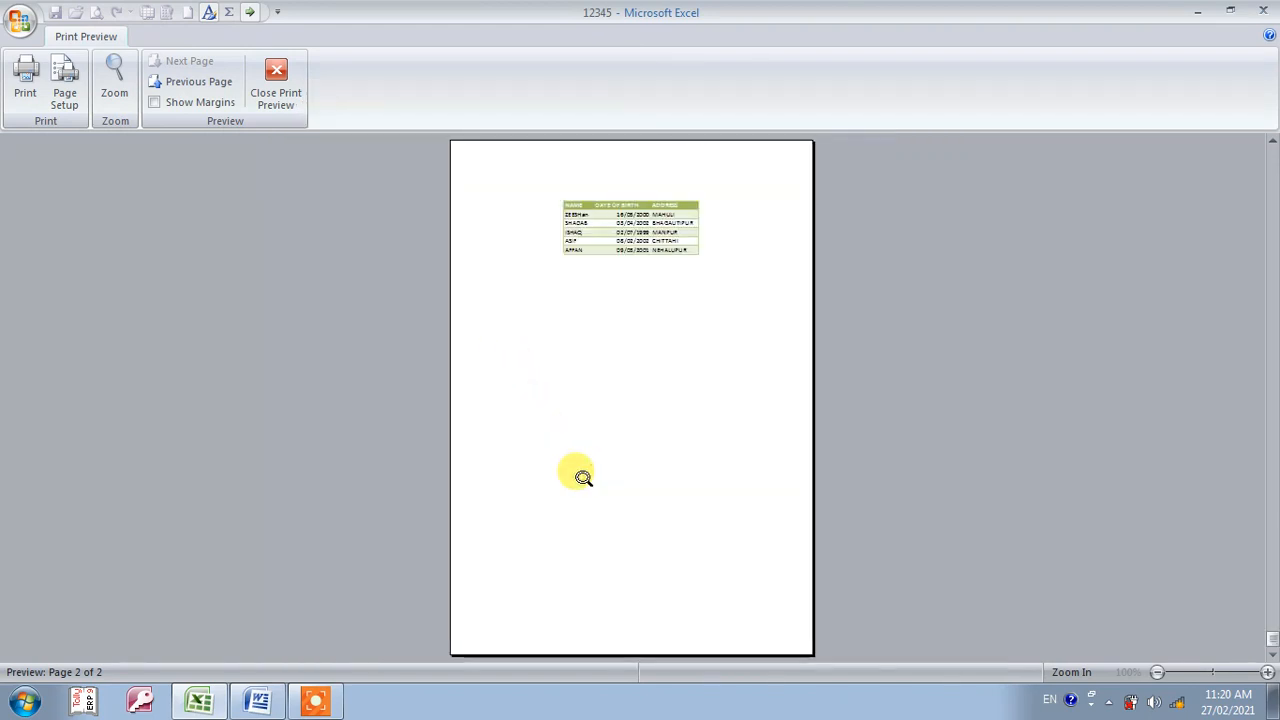
Set the print scaling to 260% of normal size in Page Setup and view the next page in the preview
{"action": "left_click", "coordinate": [64, 95]}
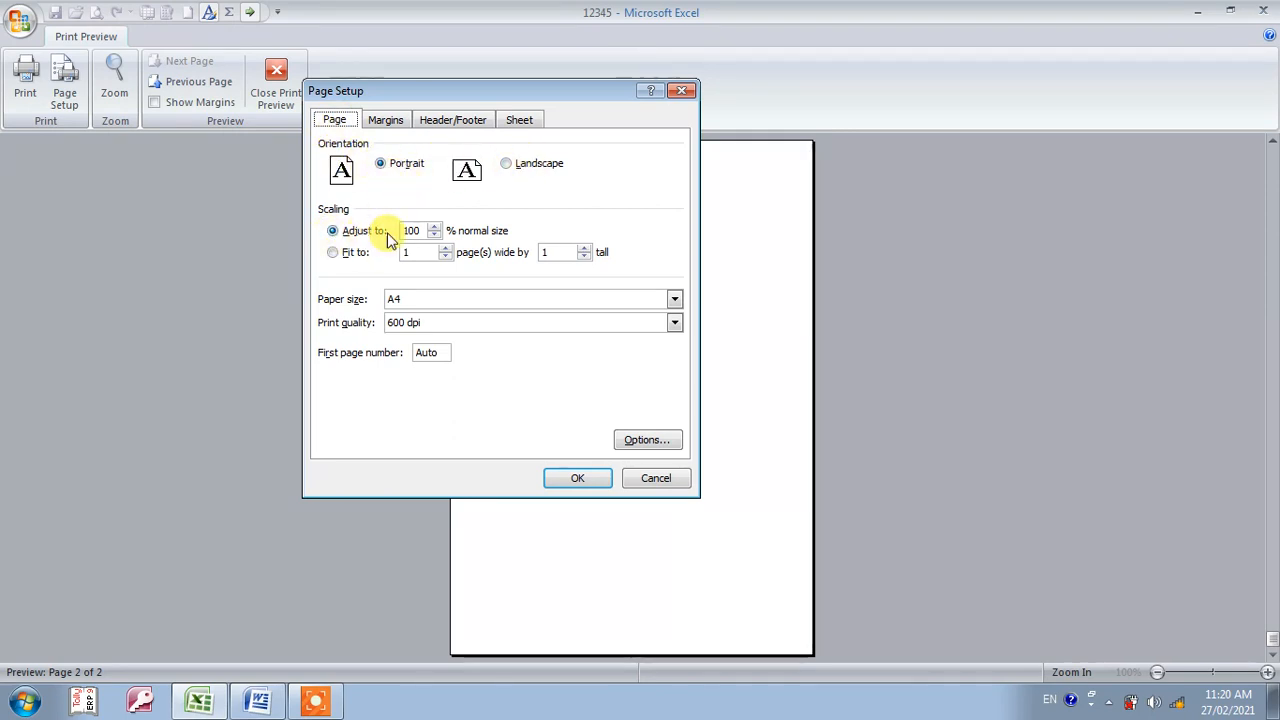
{"action": "left_click_drag", "start_coordinate": [414, 94], "coordinate": [891, 100]}
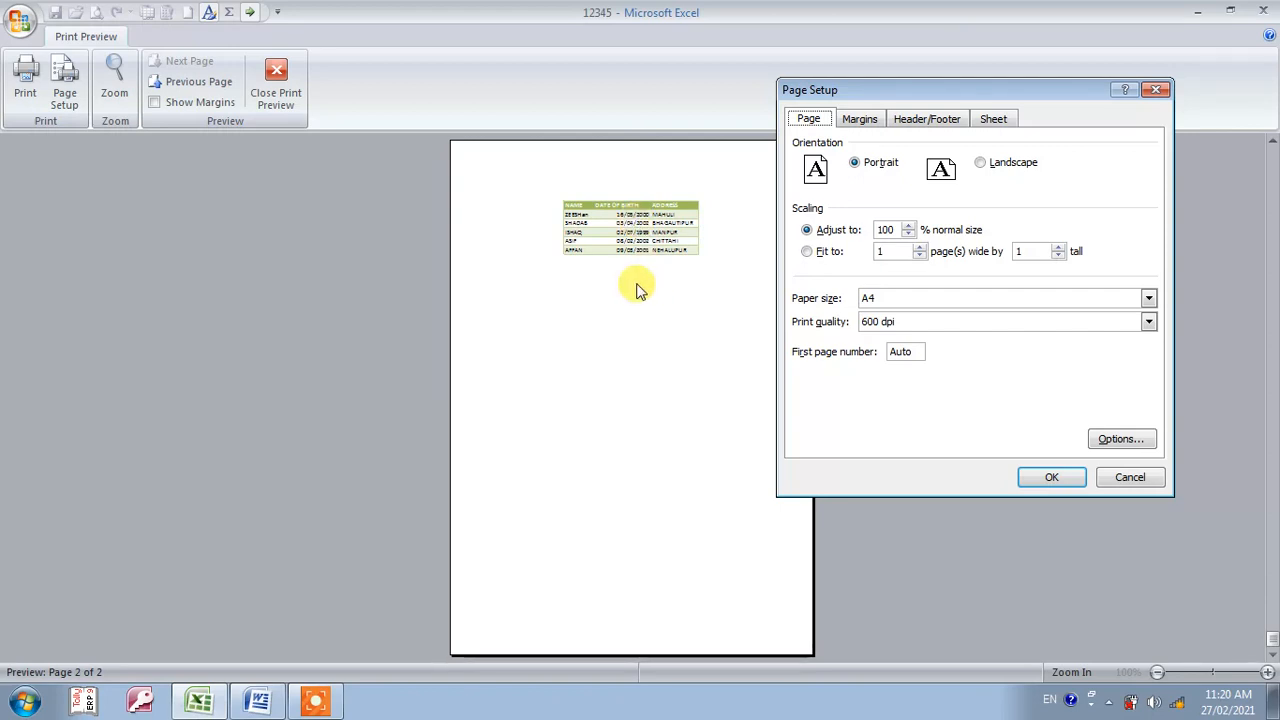
{"action": "left_click", "coordinate": [909, 226]}
{"action": "left_click", "coordinate": [909, 226]}
{"action": "left_click", "coordinate": [909, 226]}
{"action": "left_click", "coordinate": [909, 226]}
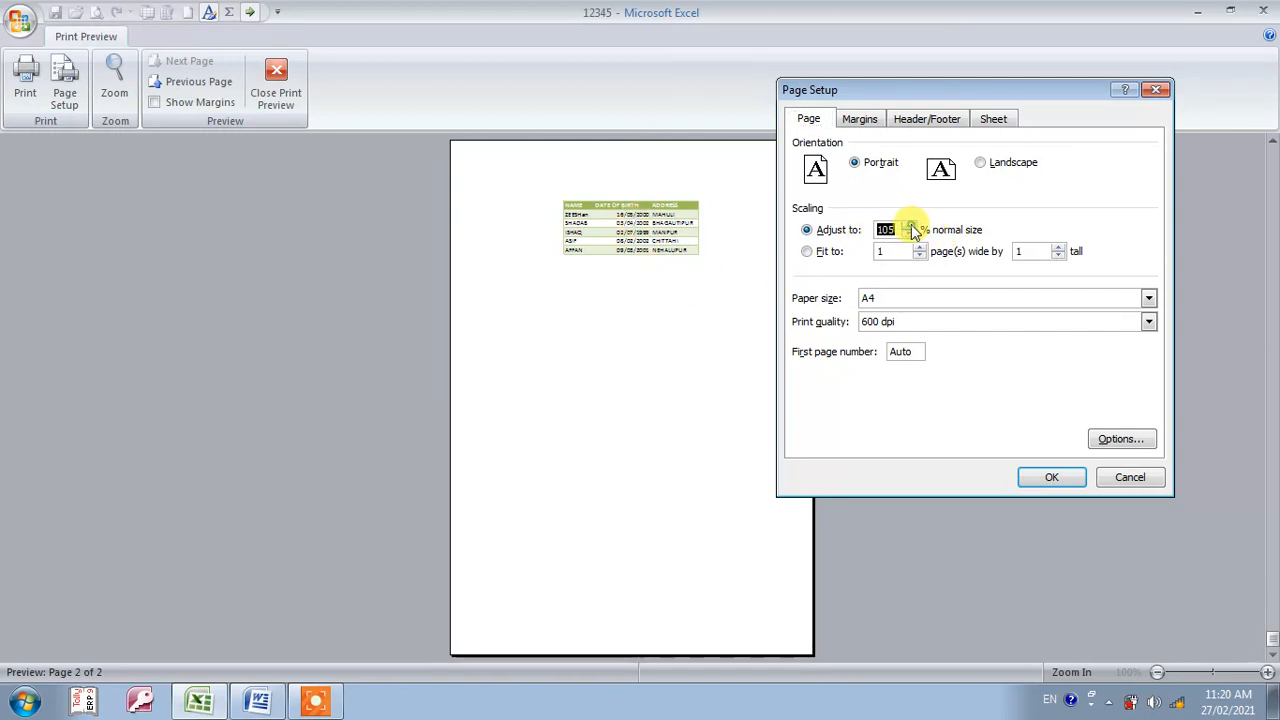
{"action": "left_click", "coordinate": [909, 226]}
{"action": "left_click", "coordinate": [909, 226]}
{"action": "left_click", "coordinate": [909, 226]}
{"action": "left_click_drag", "start_coordinate": [909, 227], "coordinate": [909, 227]}
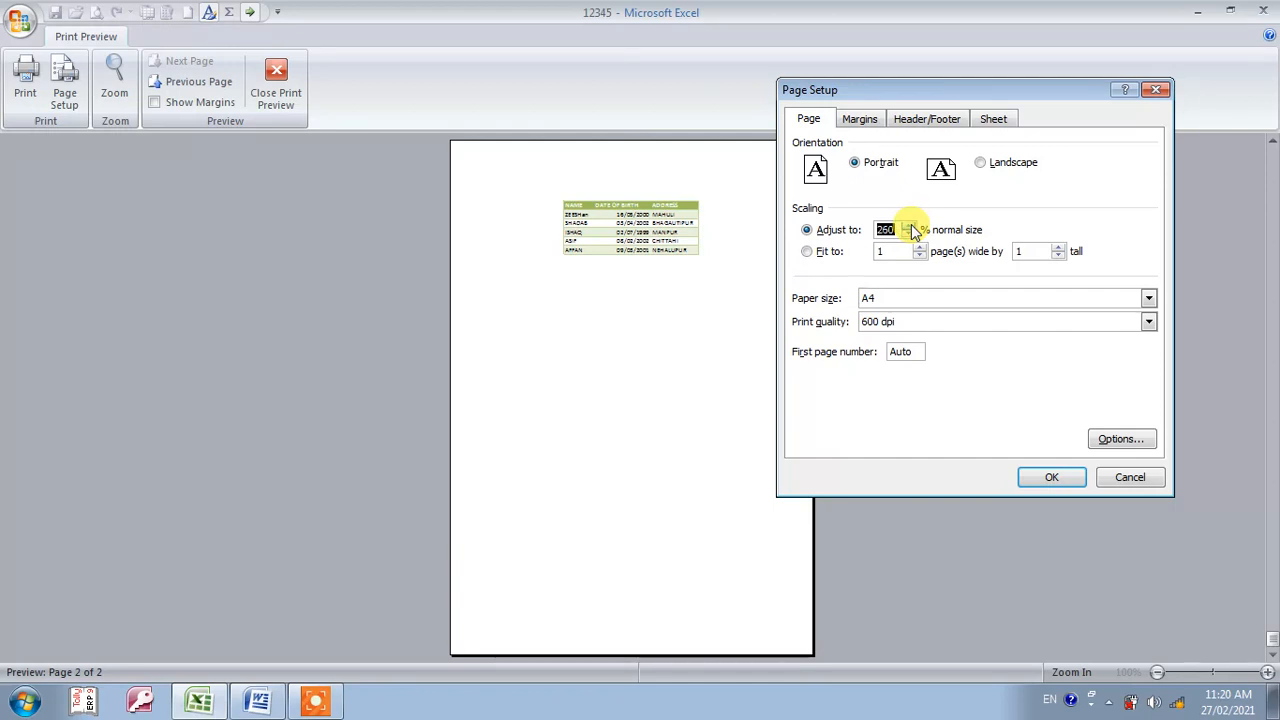
{"action": "left_click", "coordinate": [1051, 478]}
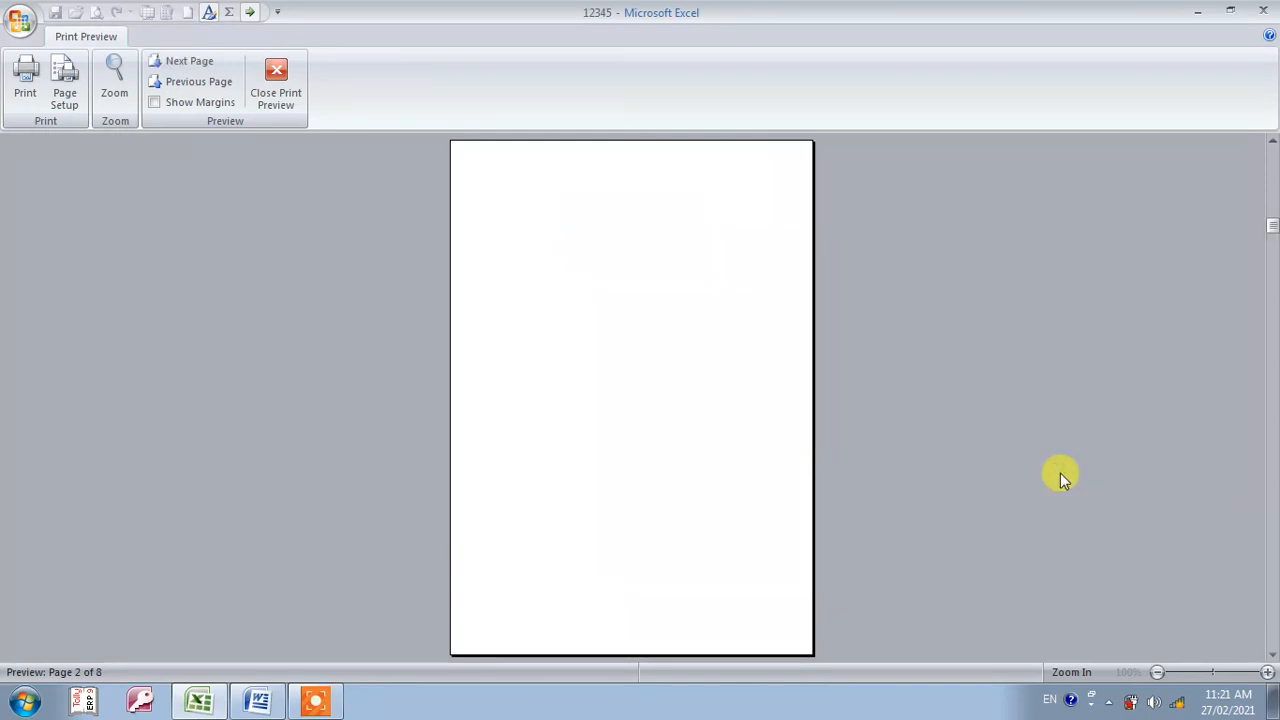
{"action": "left_click", "coordinate": [181, 58]}
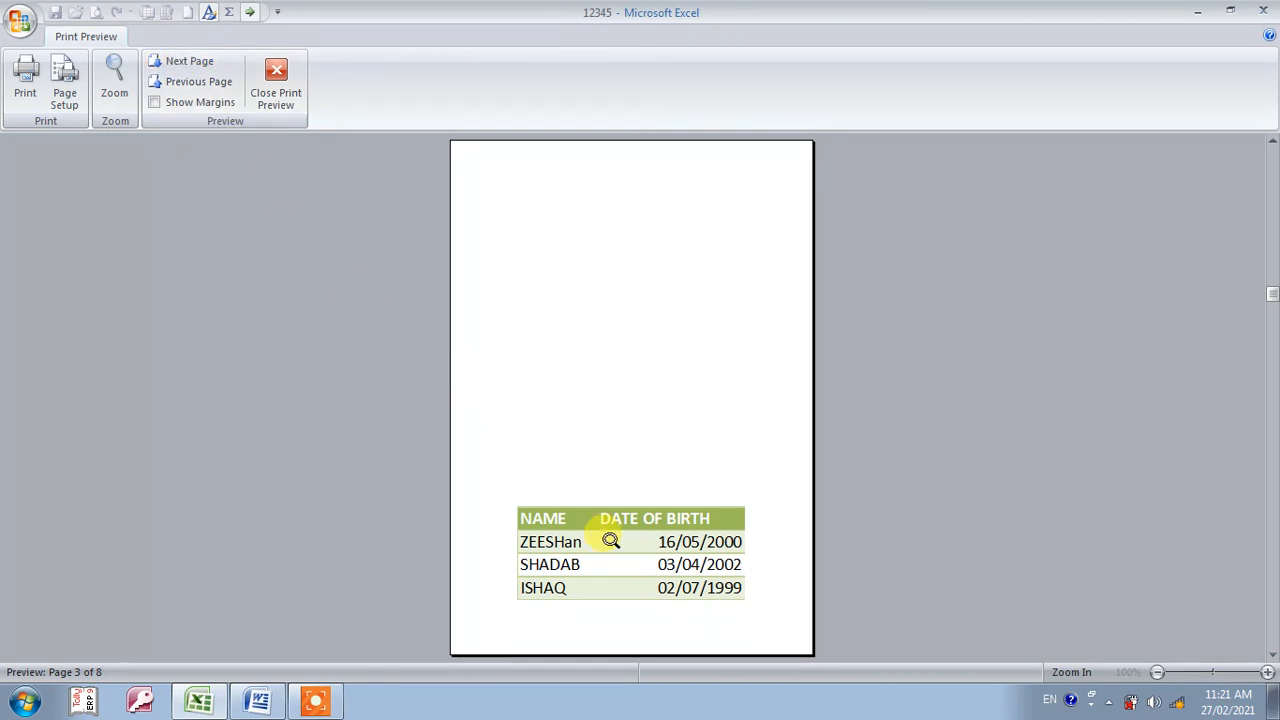
Try print scalings of 125% and 160% of normal size in Page Setup, applying each to the preview
{"action": "left_click", "coordinate": [64, 100]}
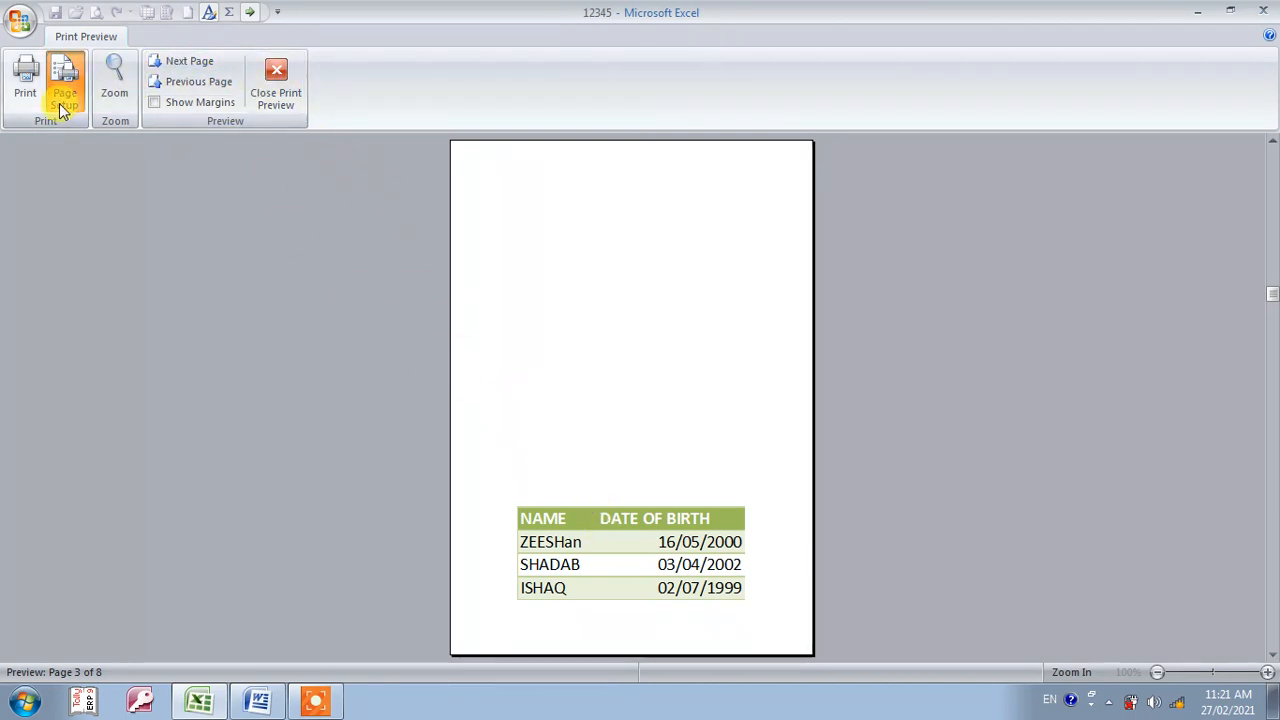
{"action": "left_click", "coordinate": [907, 235]}
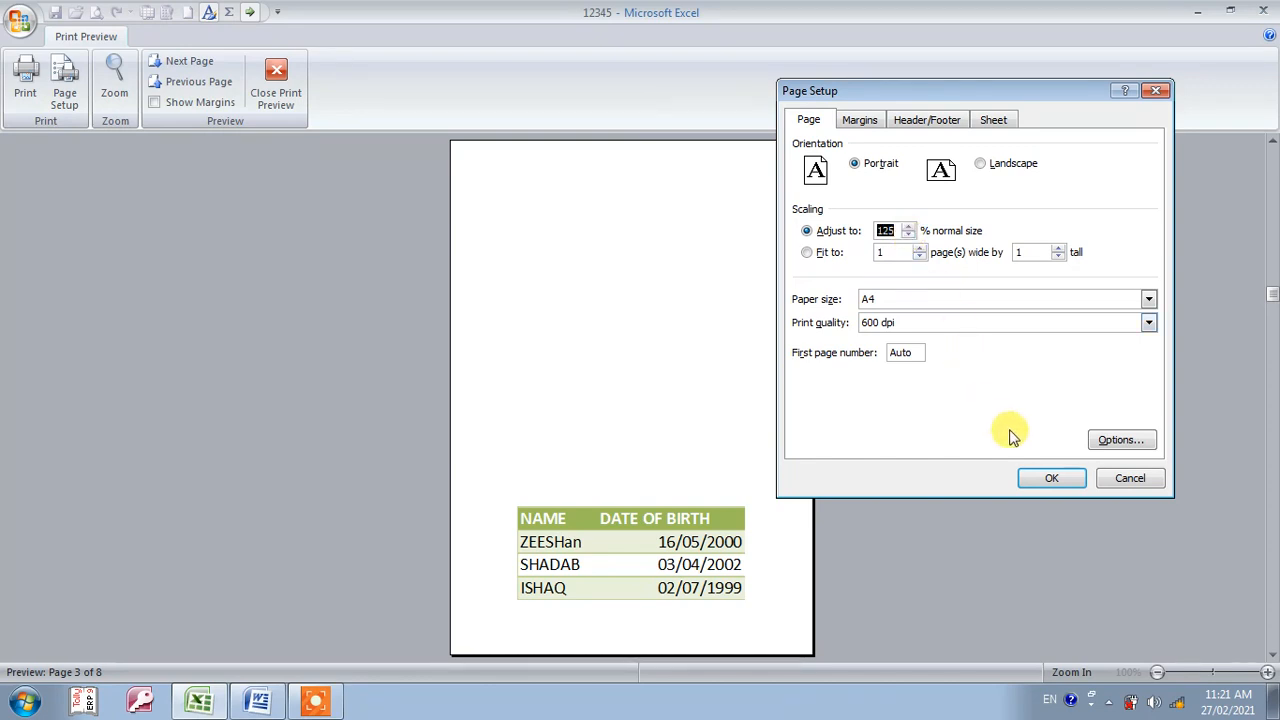
{"action": "left_click", "coordinate": [1050, 478]}
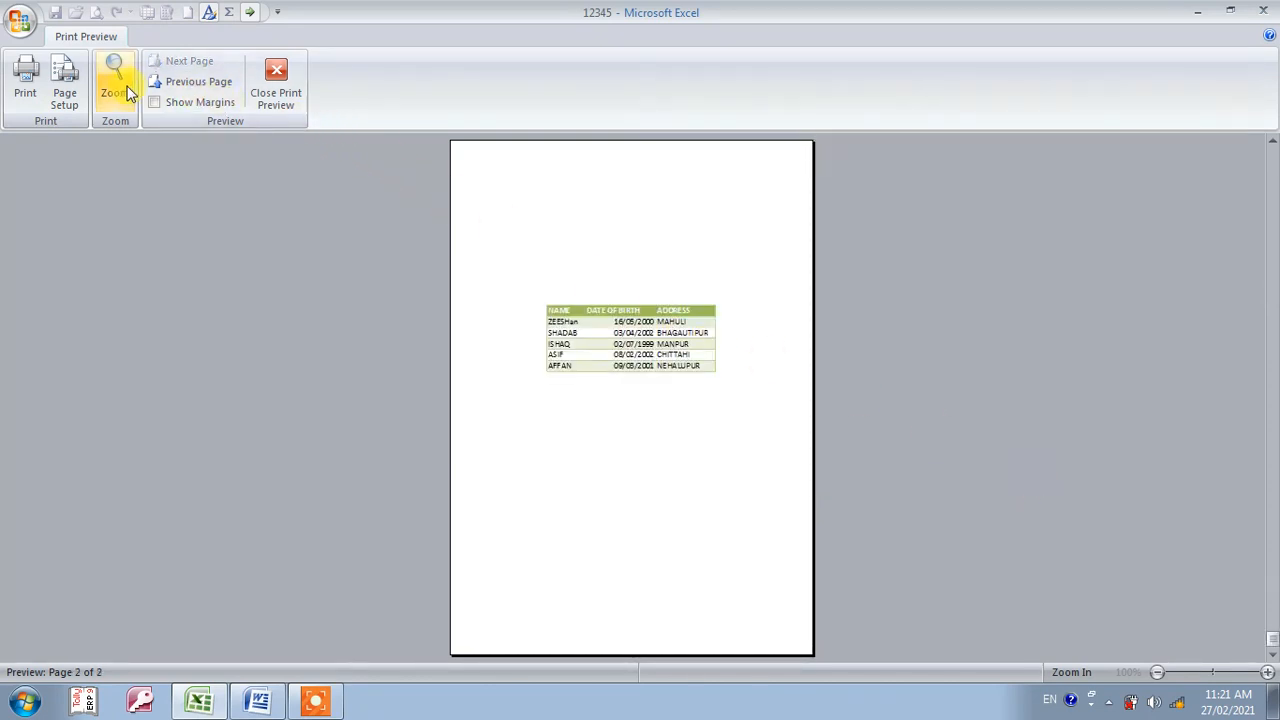
{"action": "left_click", "coordinate": [64, 103]}
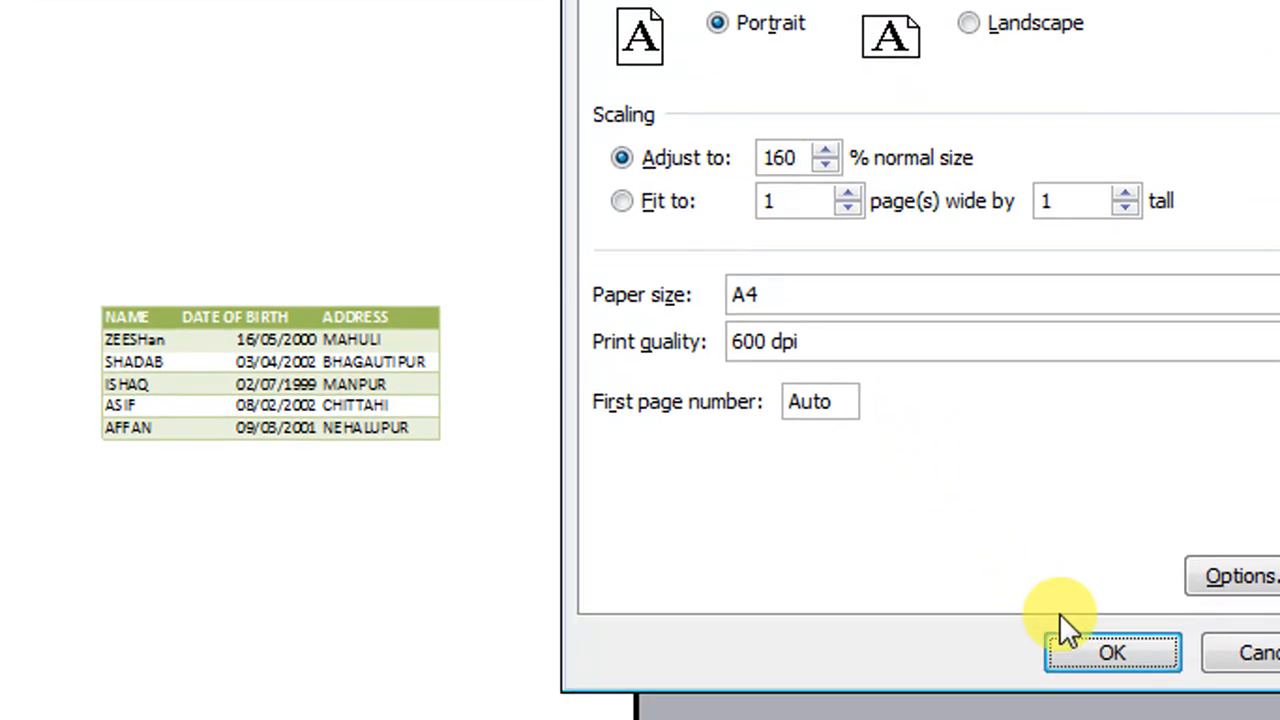
{"action": "left_click", "coordinate": [1082, 612]}
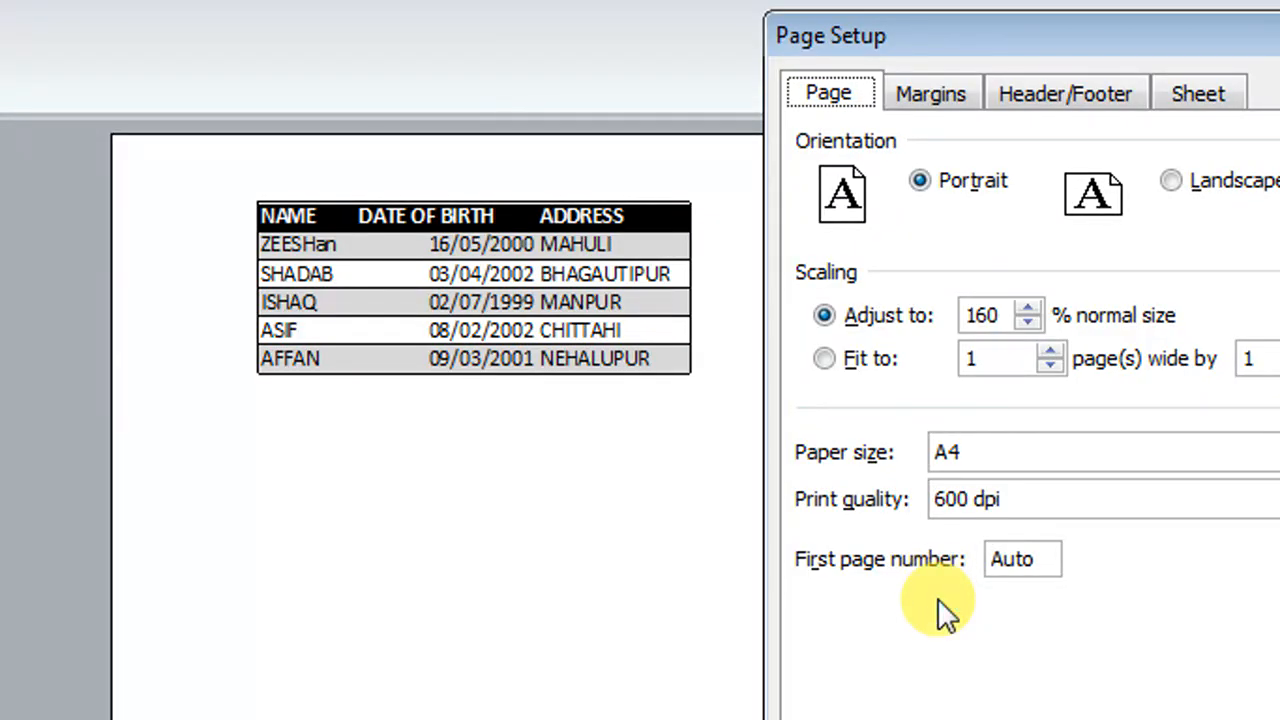
Set the print scaling to 100% of normal size and apply it to the preview
{"action": "left_click_drag", "start_coordinate": [1005, 316], "coordinate": [954, 320]}
{"action": "type", "text": "10"}
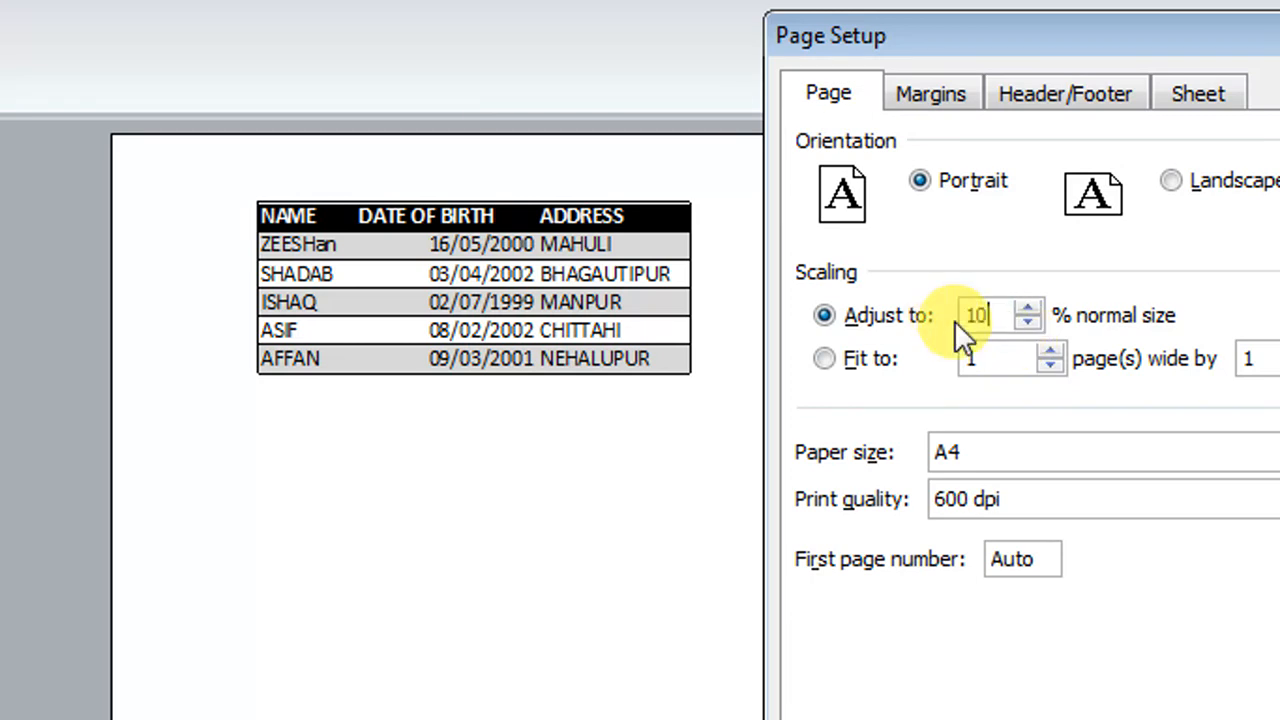
{"action": "type", "text": "0"}
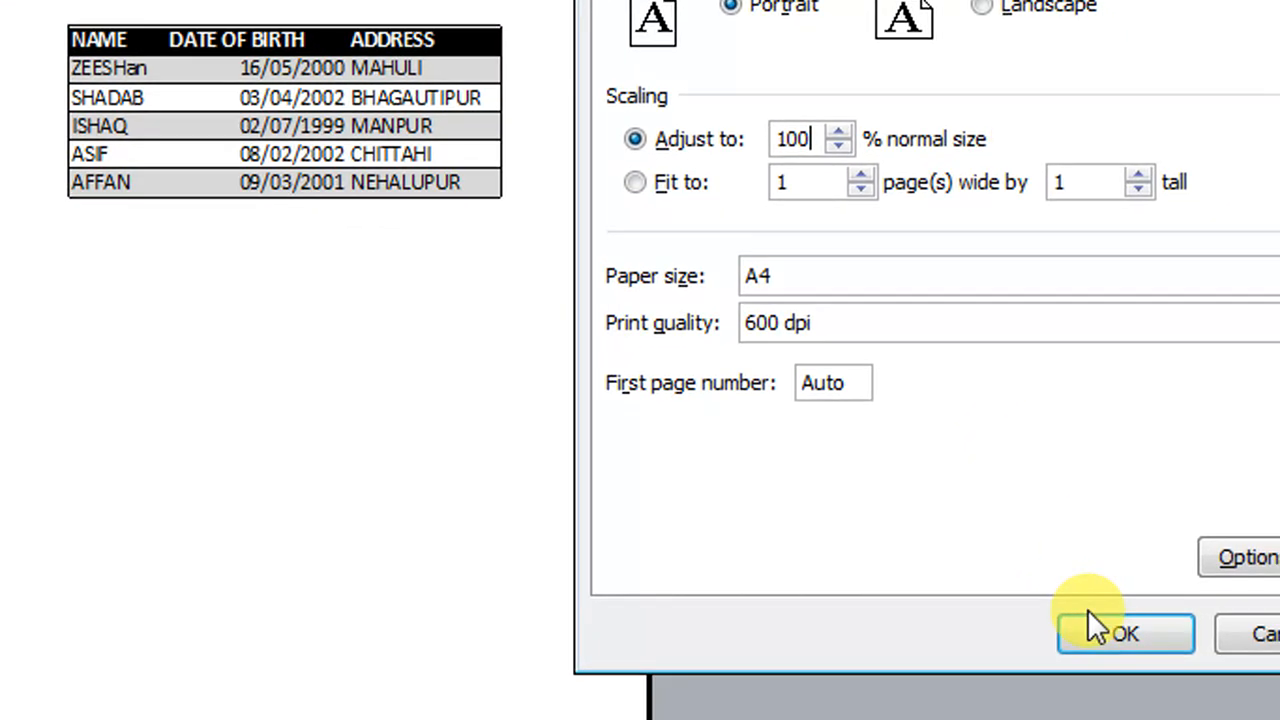
{"action": "left_click", "coordinate": [1090, 614]}
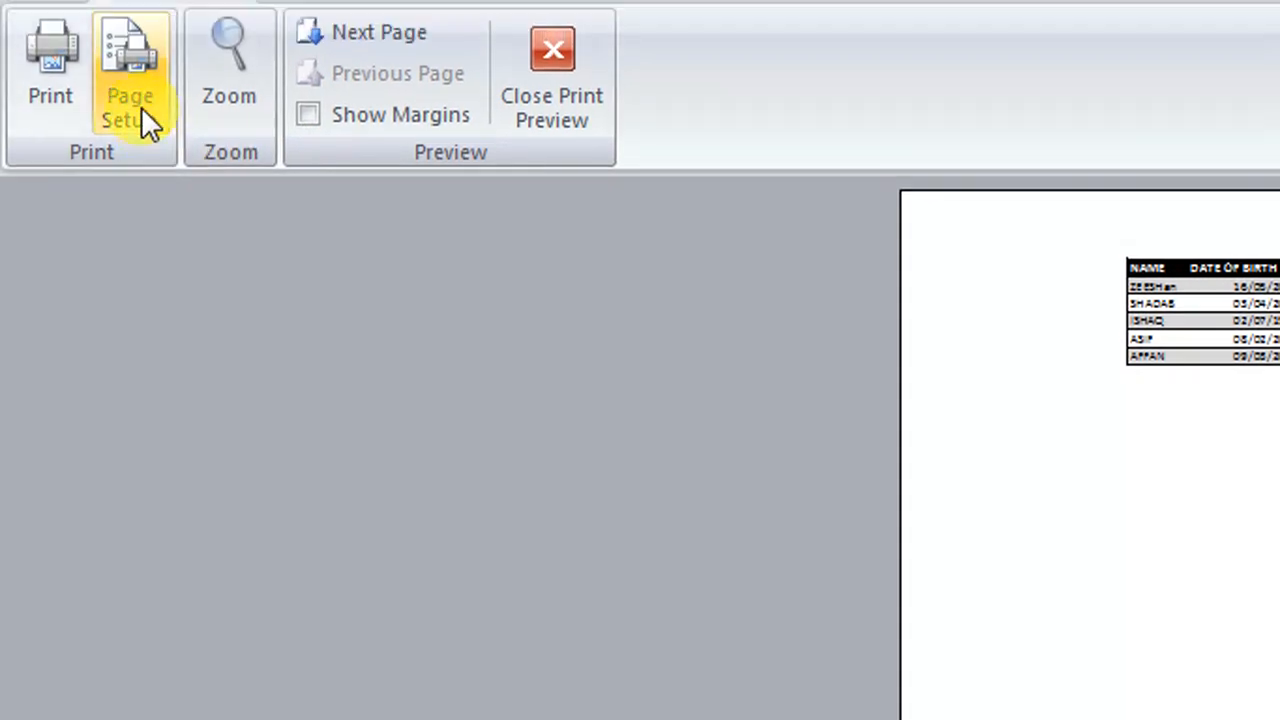
Set the print scaling to 150% of normal size and apply it to the preview
{"action": "left_click", "coordinate": [141, 107]}
{"action": "left_click_drag", "start_coordinate": [1072, 371], "coordinate": [1025, 367]}
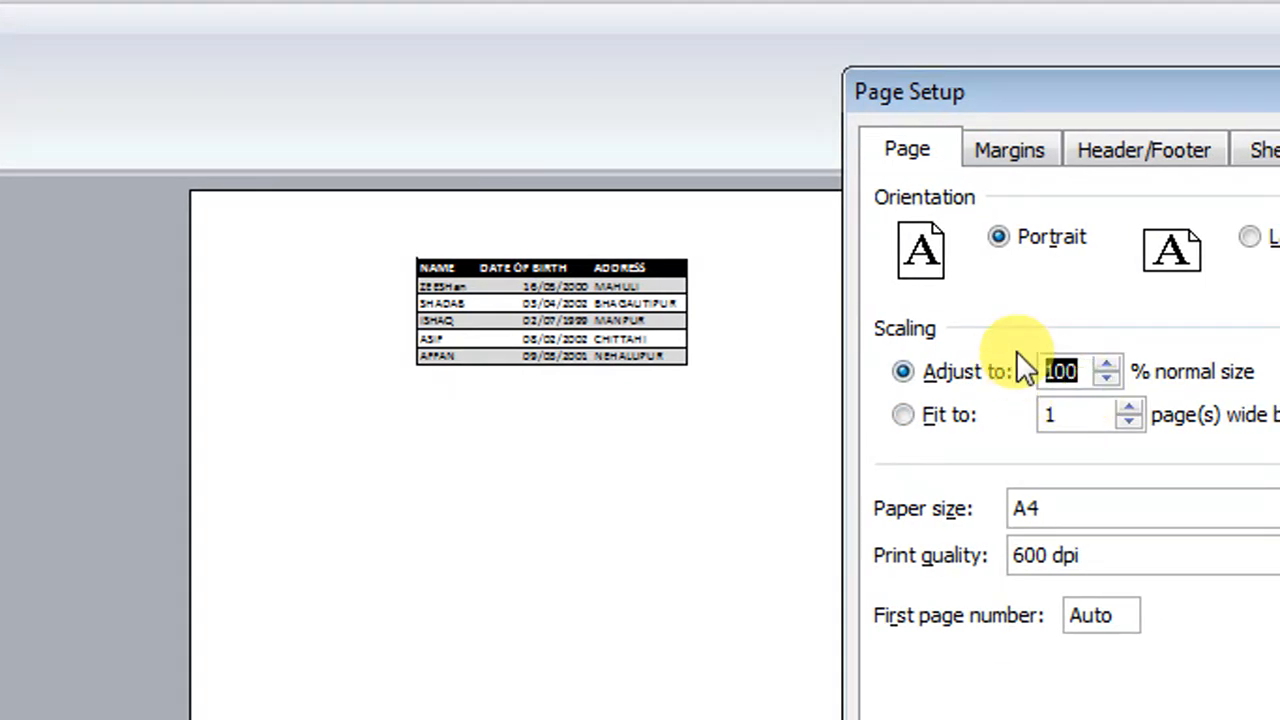
{"action": "type", "text": "150"}
{"action": "key", "text": "Return"}
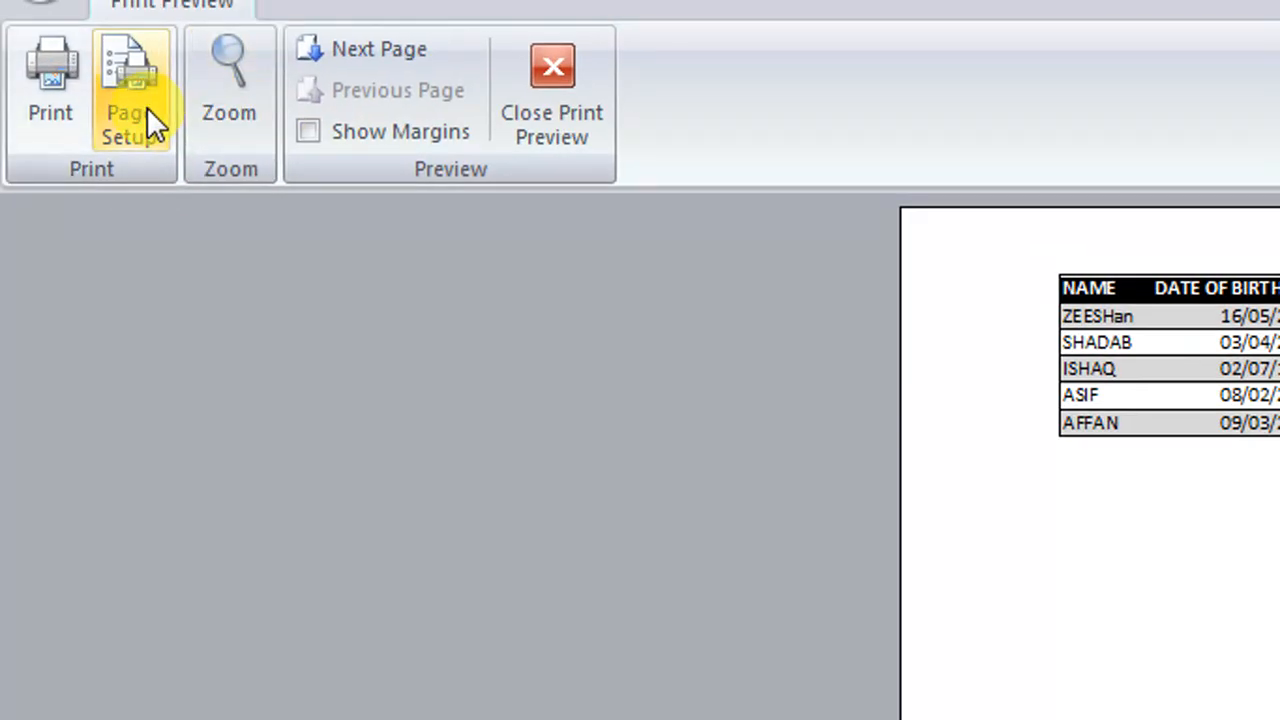
Switch the scaling in Page Setup to the Fit to option and increase the number of pages wide
{"action": "left_click", "coordinate": [147, 107]}
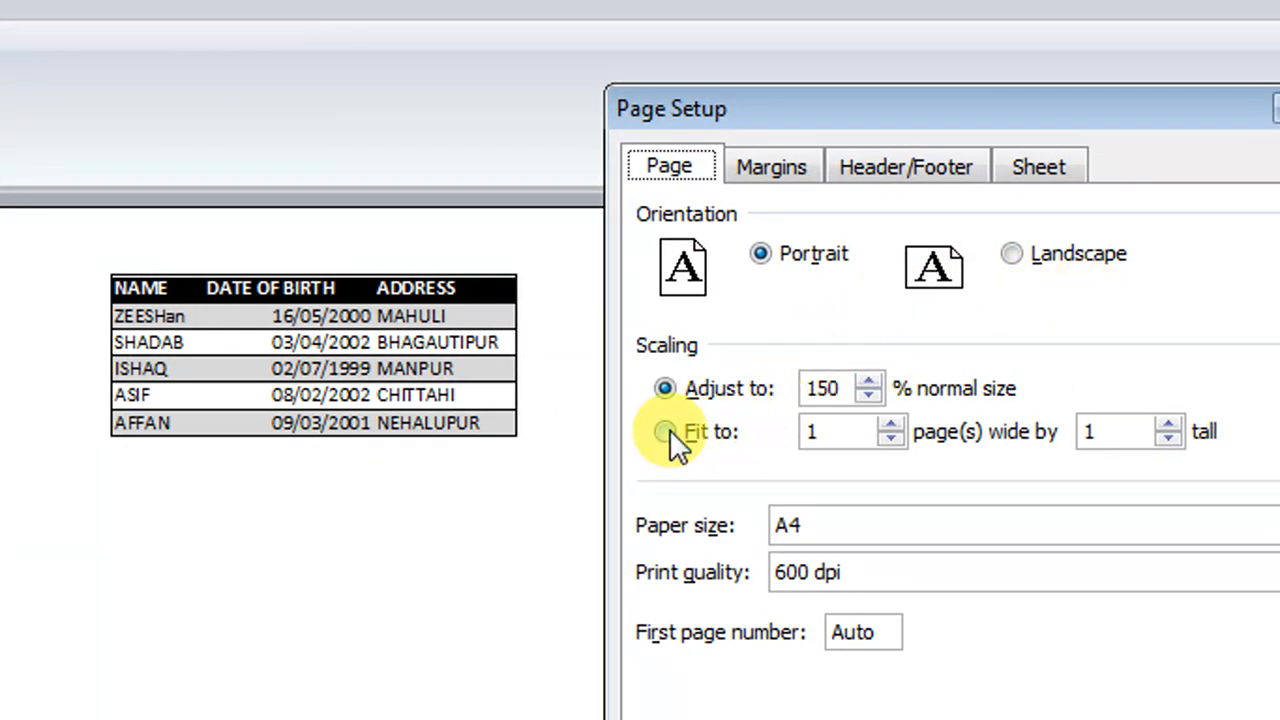
{"action": "left_click", "coordinate": [666, 431]}
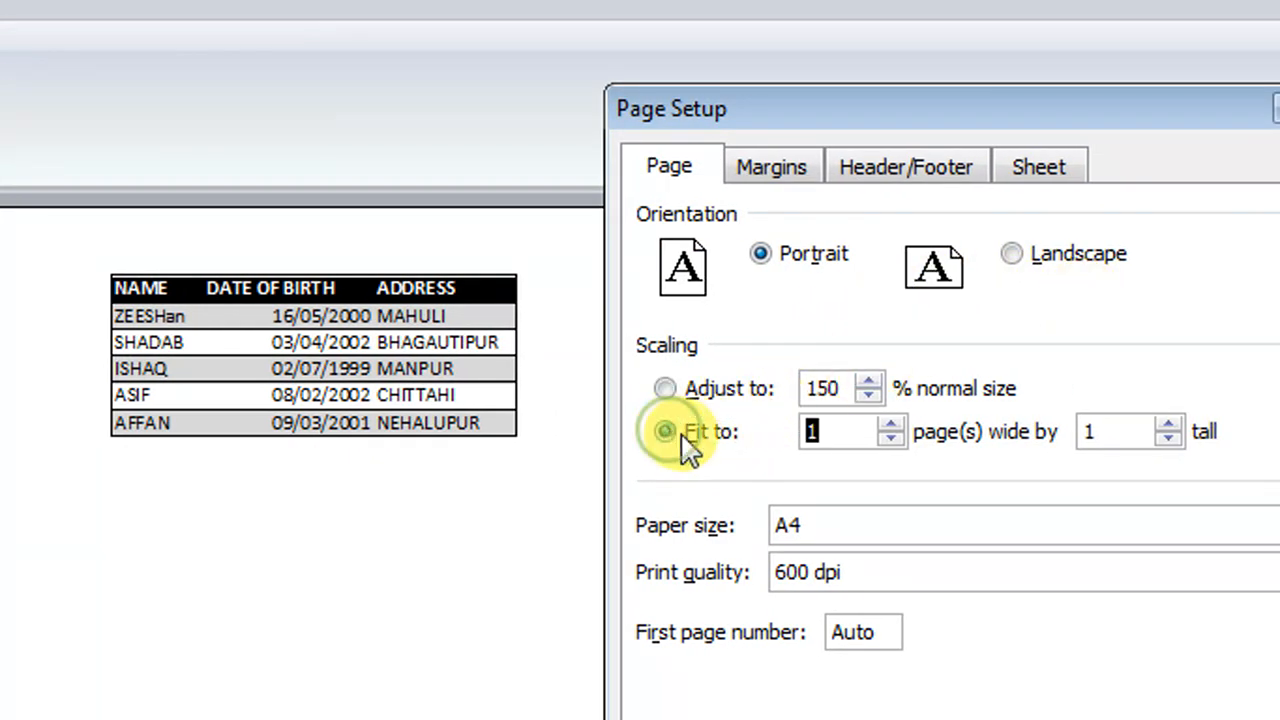
{"action": "left_click", "coordinate": [892, 425]}
{"action": "left_click", "coordinate": [892, 425]}
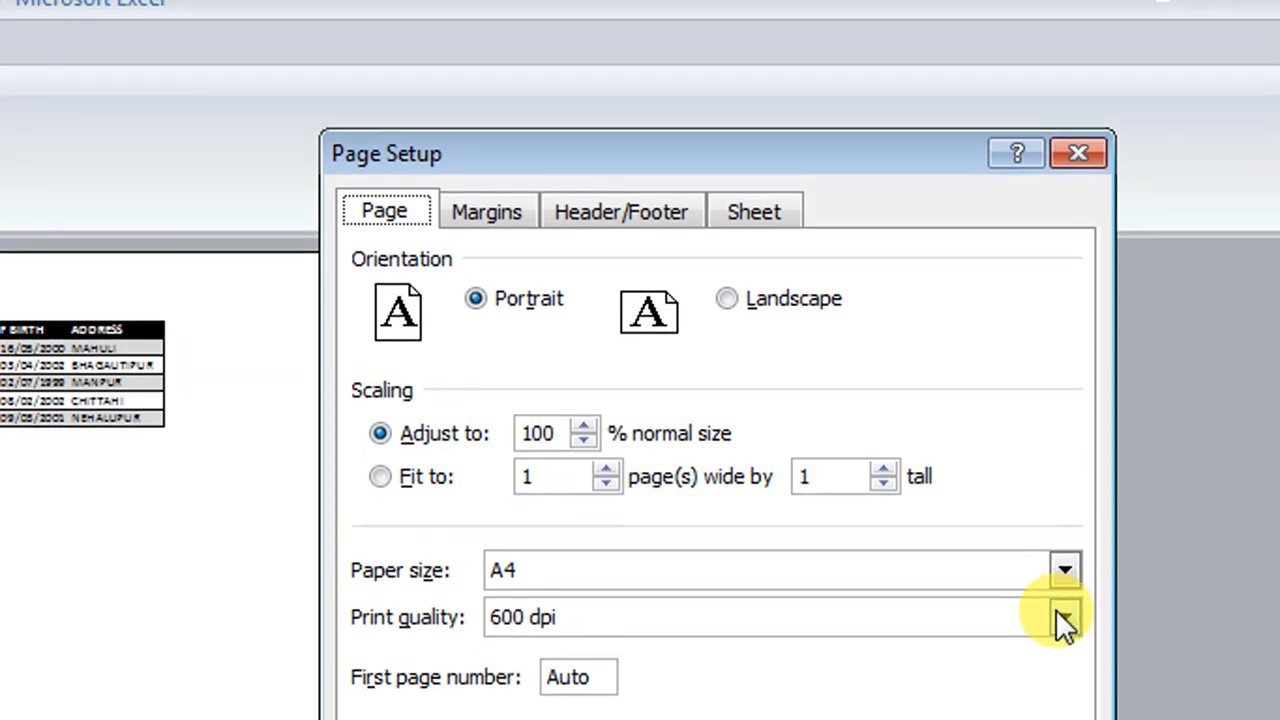
Set the print quality to 300 dpi in Page Setup
{"action": "left_click", "coordinate": [1063, 612]}
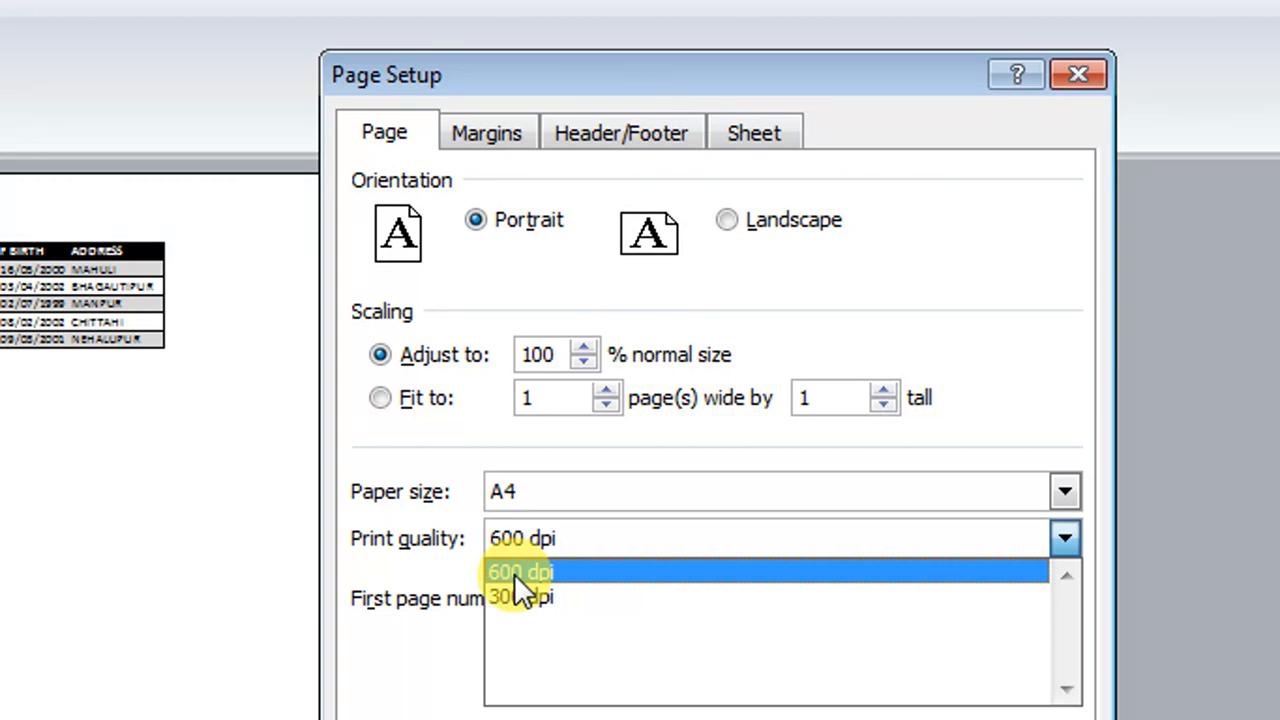
{"action": "left_click", "coordinate": [514, 573]}
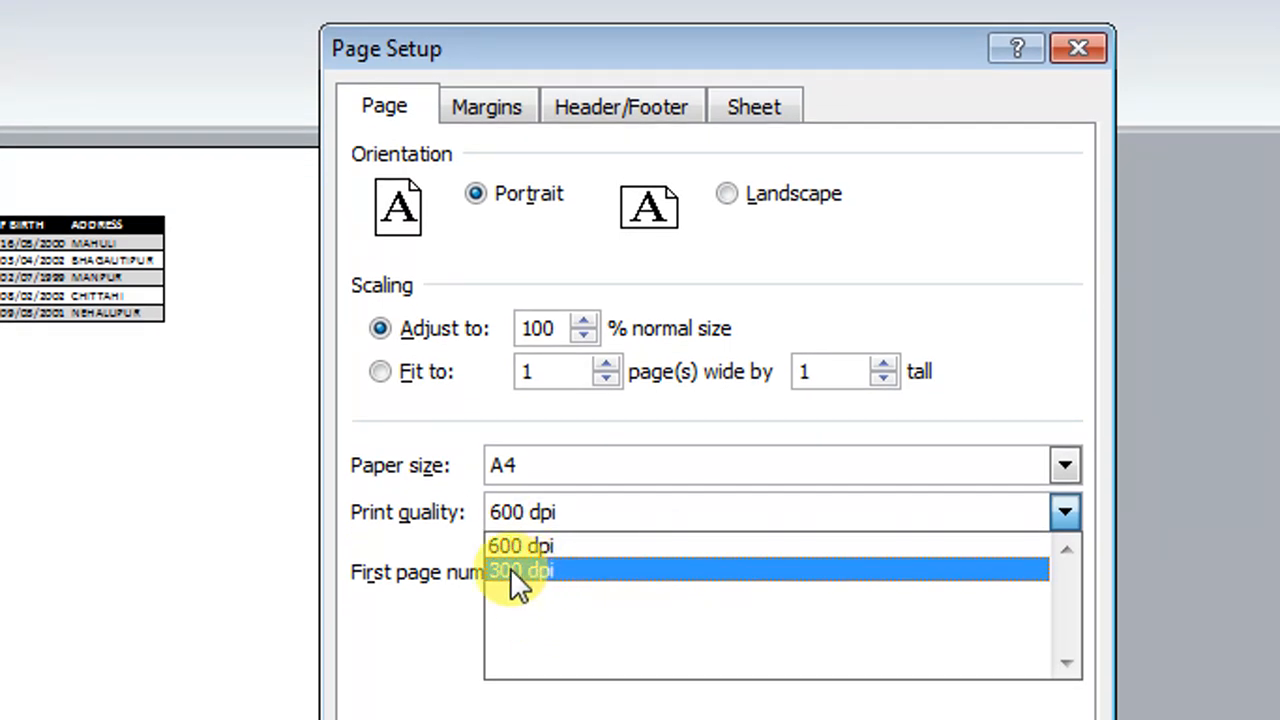
{"action": "left_click", "coordinate": [510, 568]}
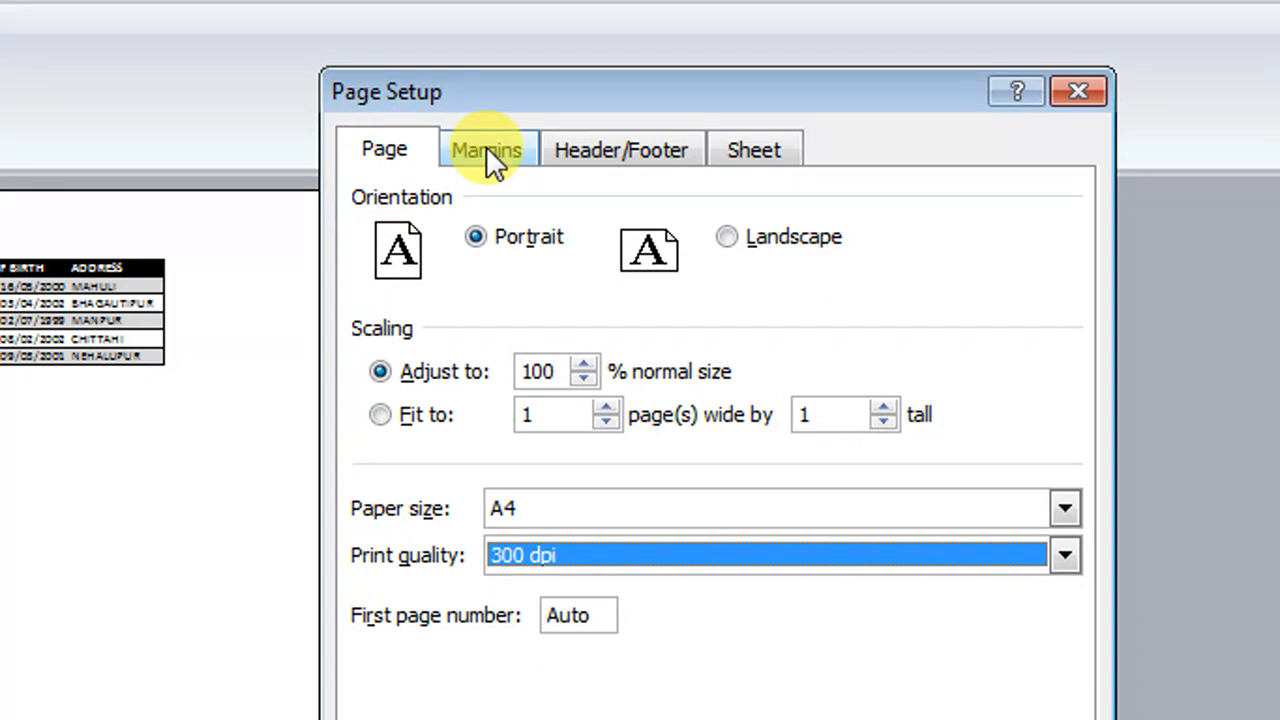
Review the margin, header/footer and sheet settings in Page Setup and return to the page settings
{"action": "left_click", "coordinate": [487, 149]}
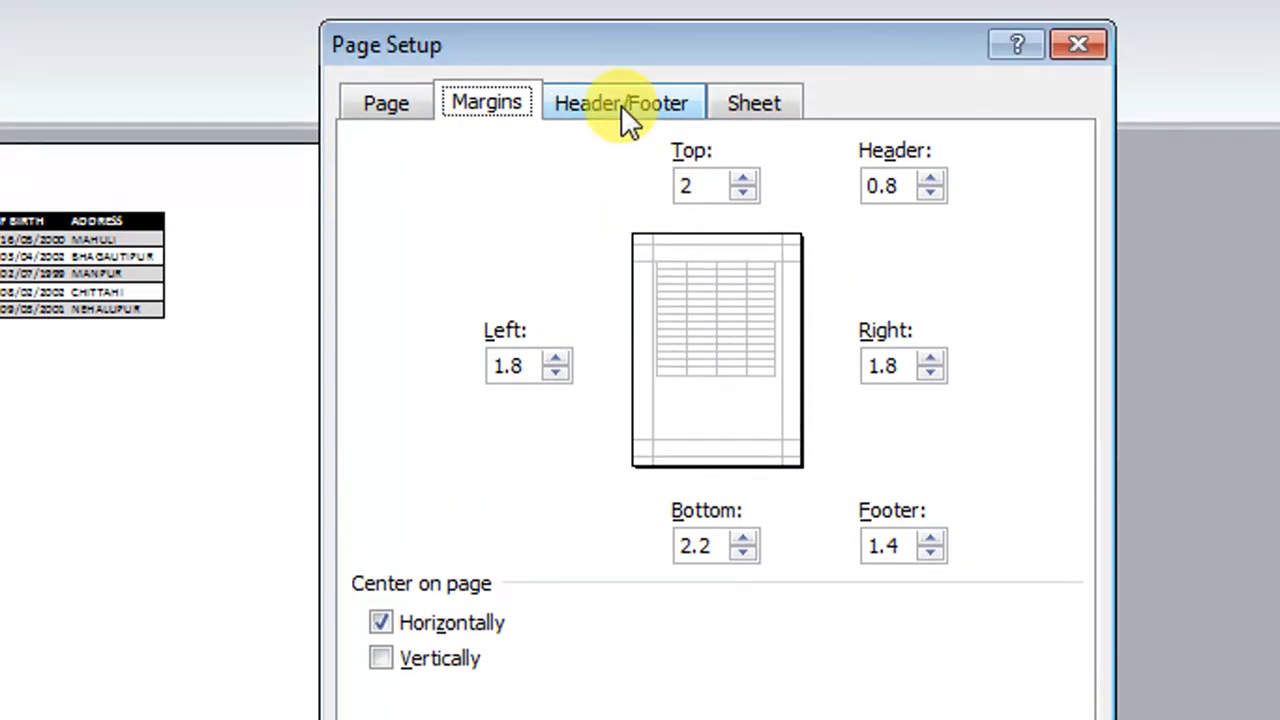
{"action": "left_click", "coordinate": [630, 152]}
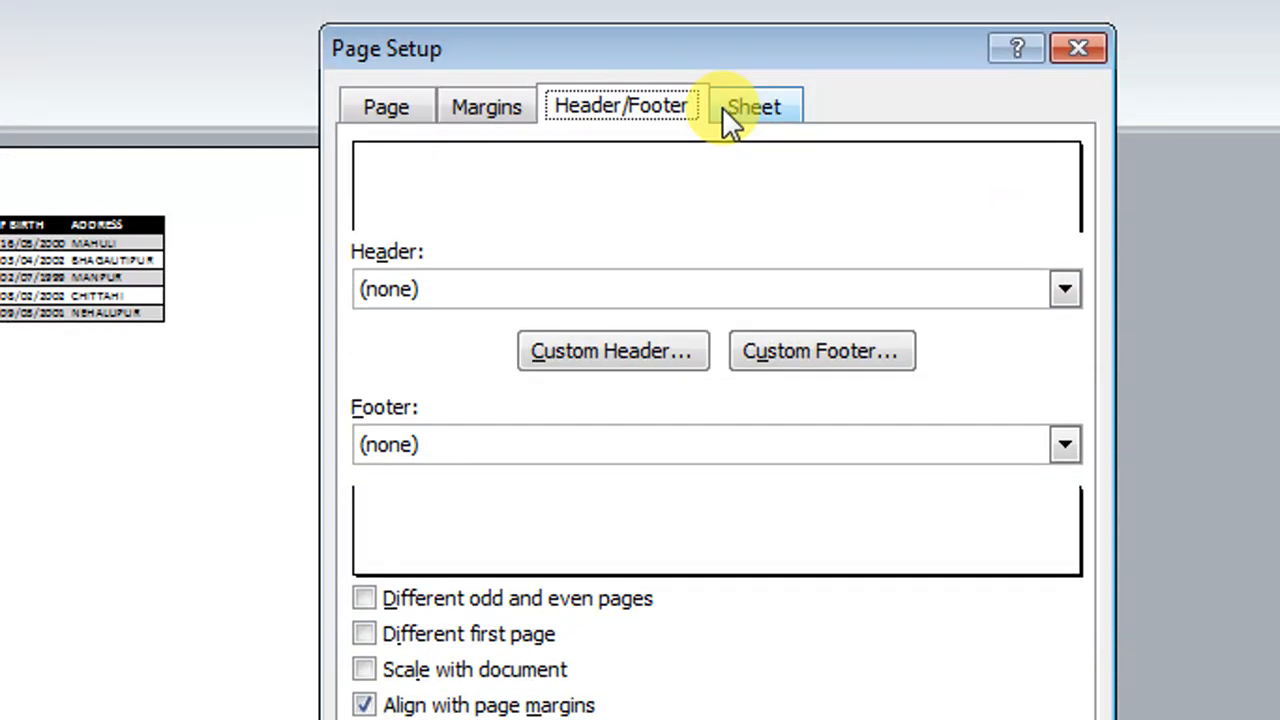
{"action": "left_click", "coordinate": [738, 115]}
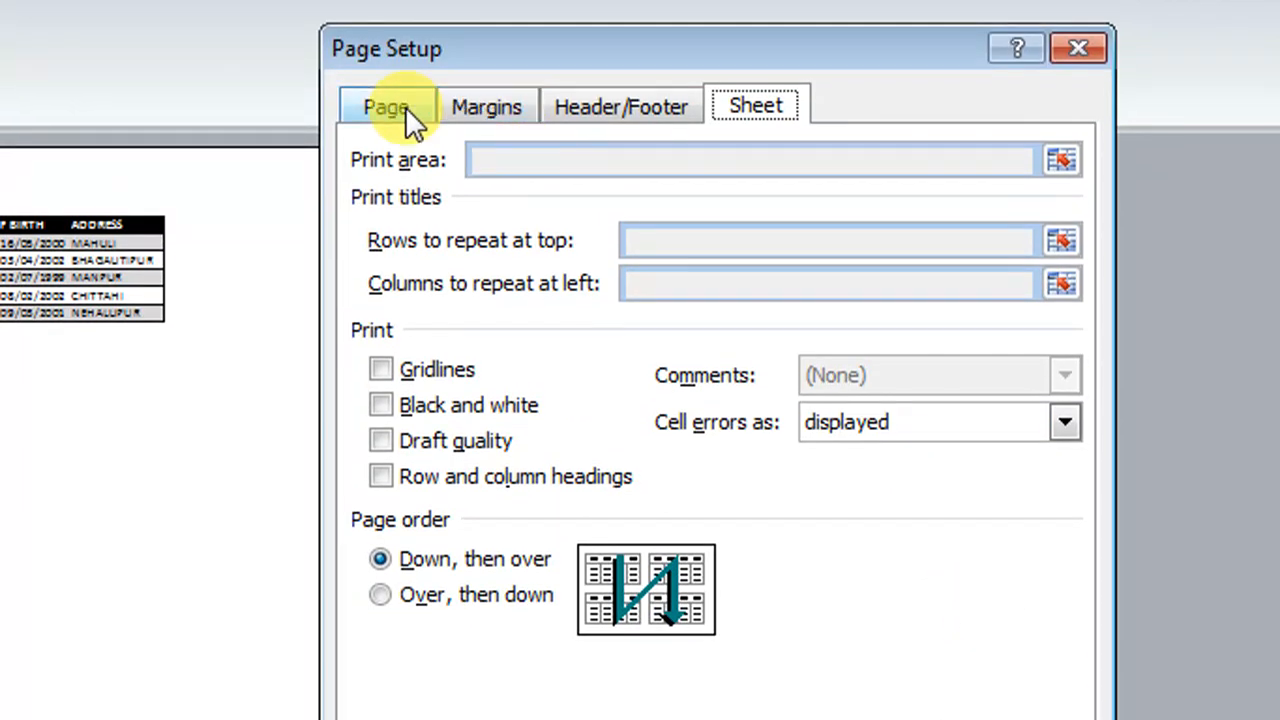
{"action": "left_click", "coordinate": [392, 120]}
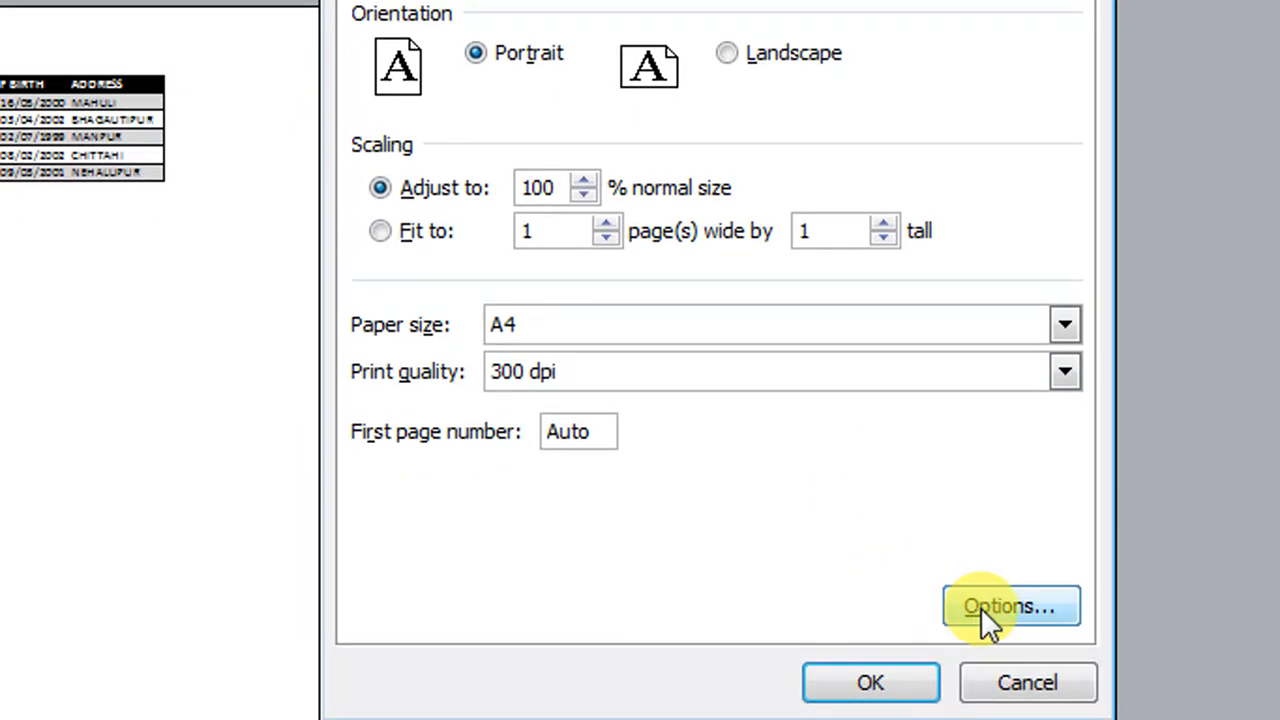
View the printer's printing shortcuts, leave them without changes, and review the margin and page settings in Page Setup
{"action": "left_click", "coordinate": [1008, 607]}
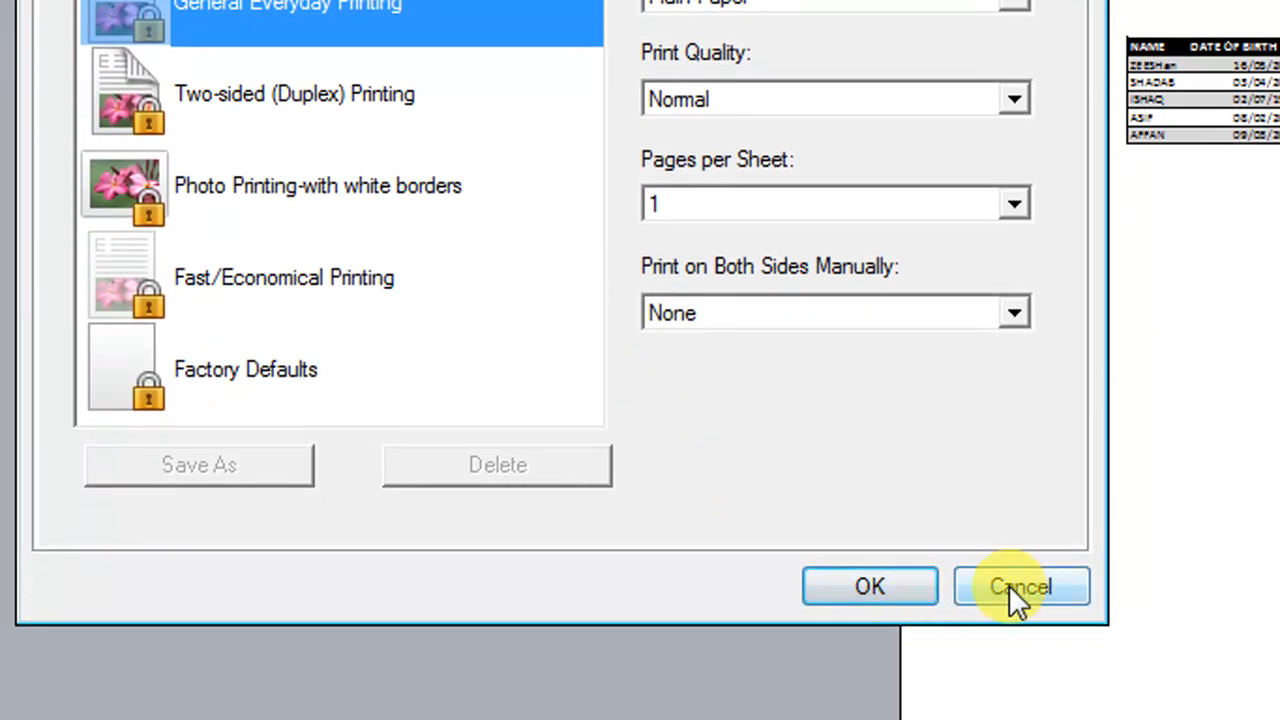
{"action": "left_click", "coordinate": [1012, 587]}
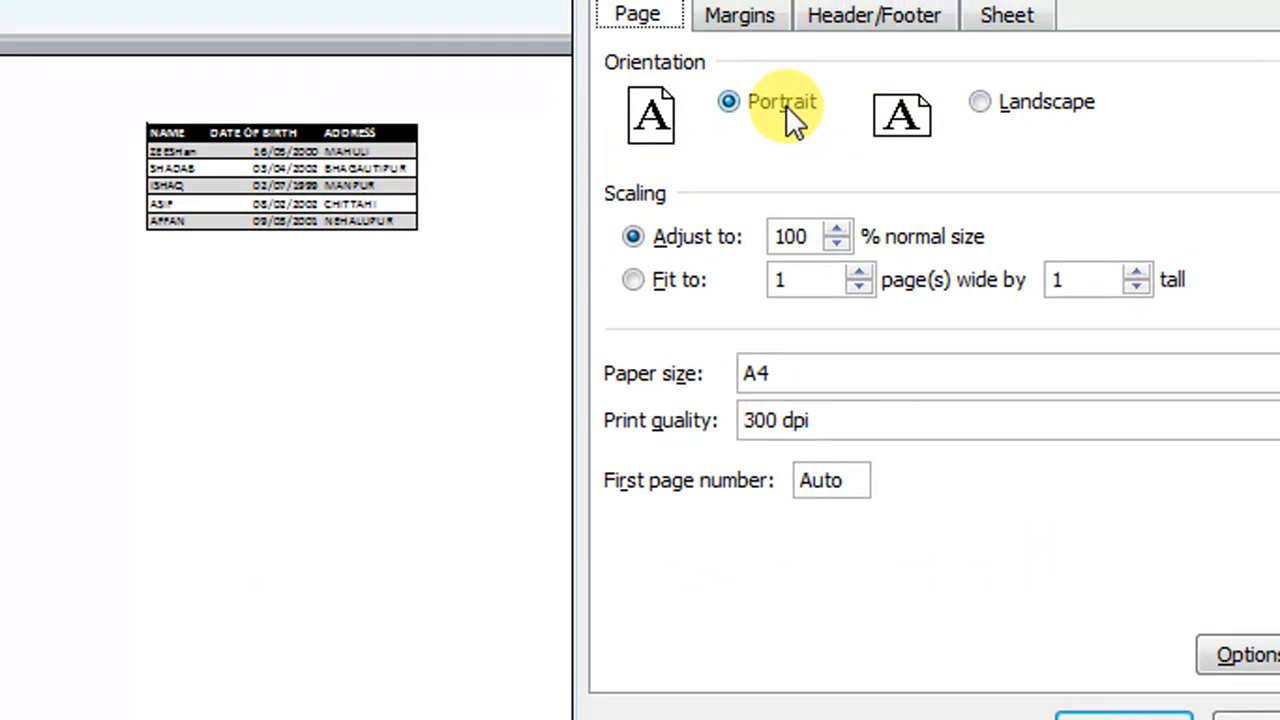
{"action": "left_click", "coordinate": [744, 106]}
{"action": "left_click", "coordinate": [1087, 613]}
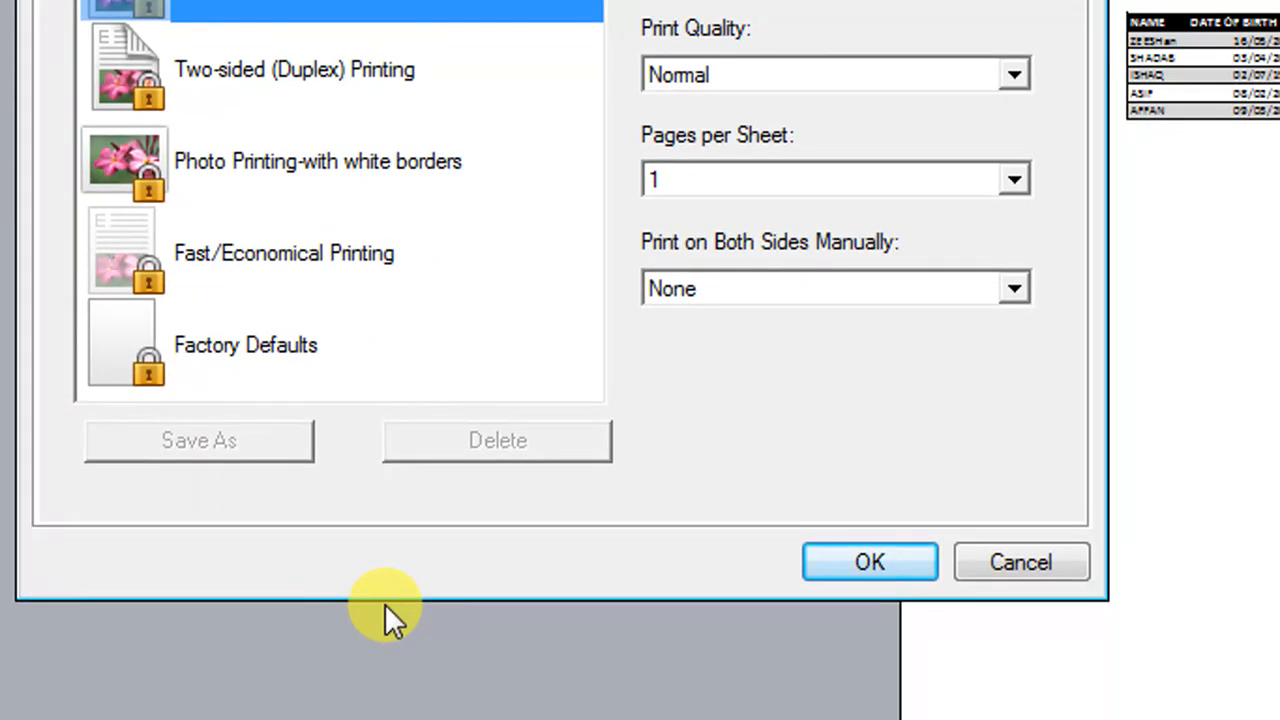
{"action": "left_click", "coordinate": [1022, 564]}
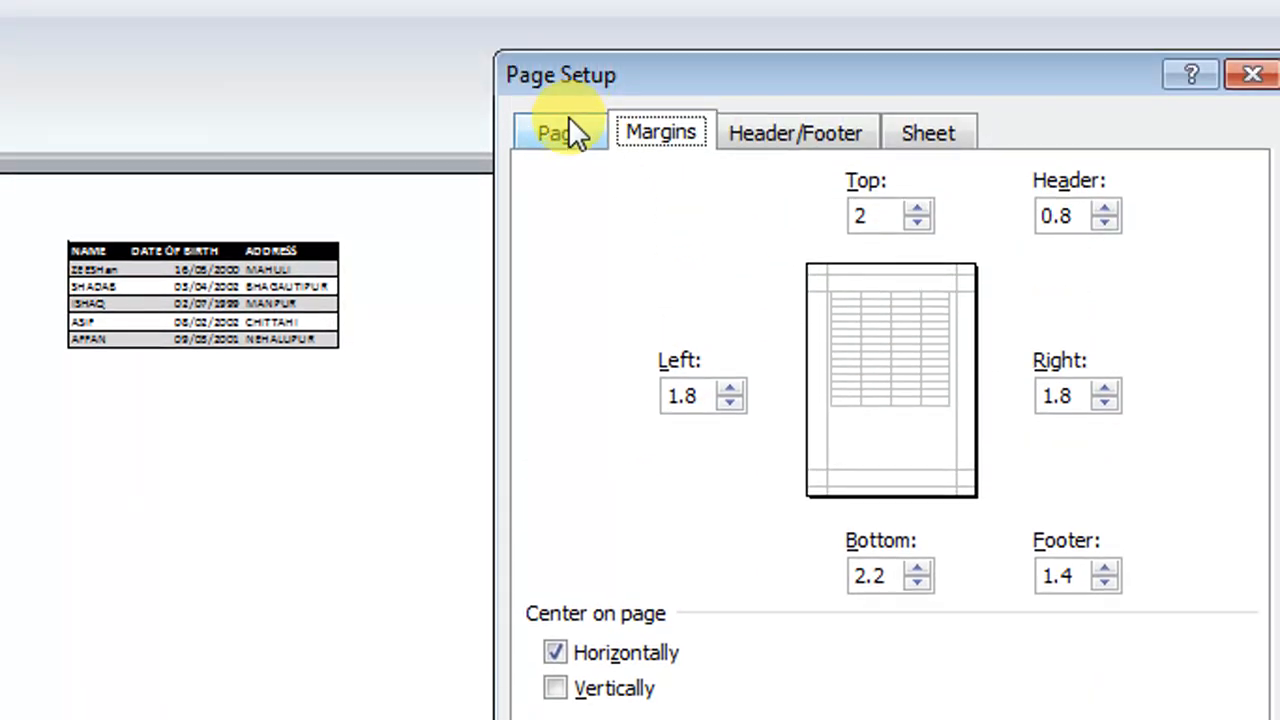
{"action": "left_click", "coordinate": [568, 132]}
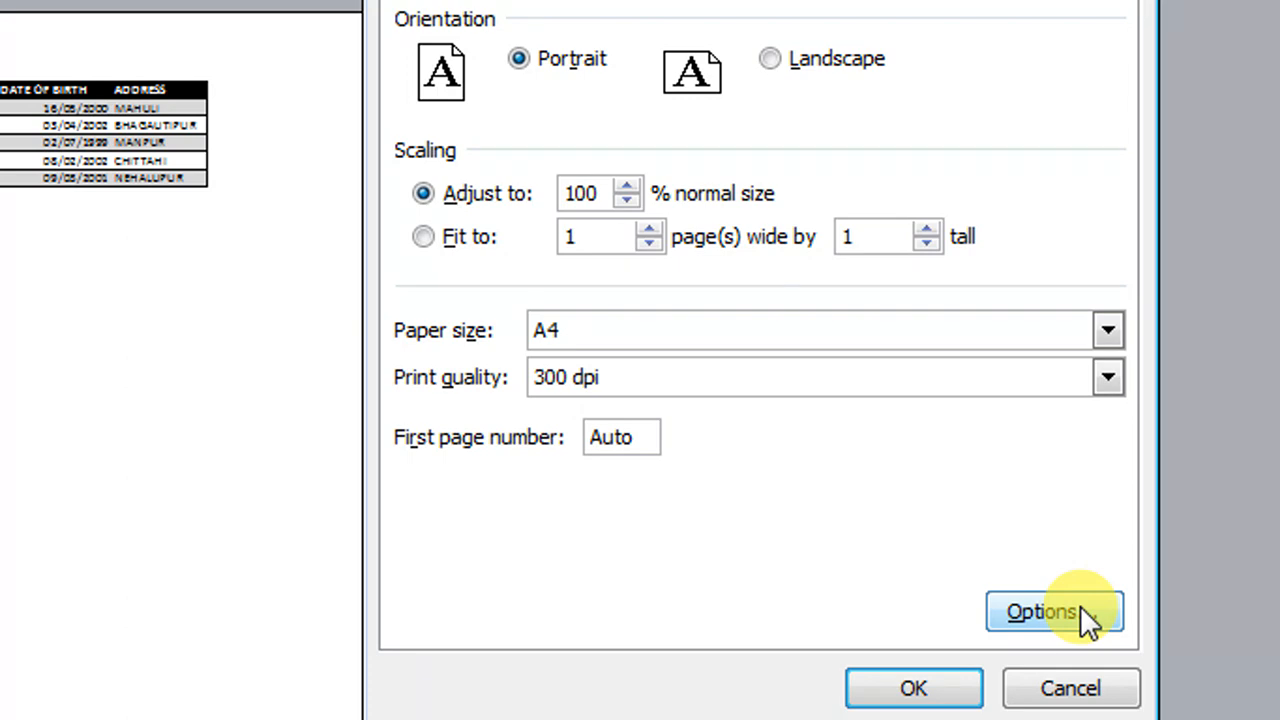
Examine the printer's layout, paper/quality, color and shortcut properties, and close them without saving changes
{"action": "left_click", "coordinate": [1082, 606]}
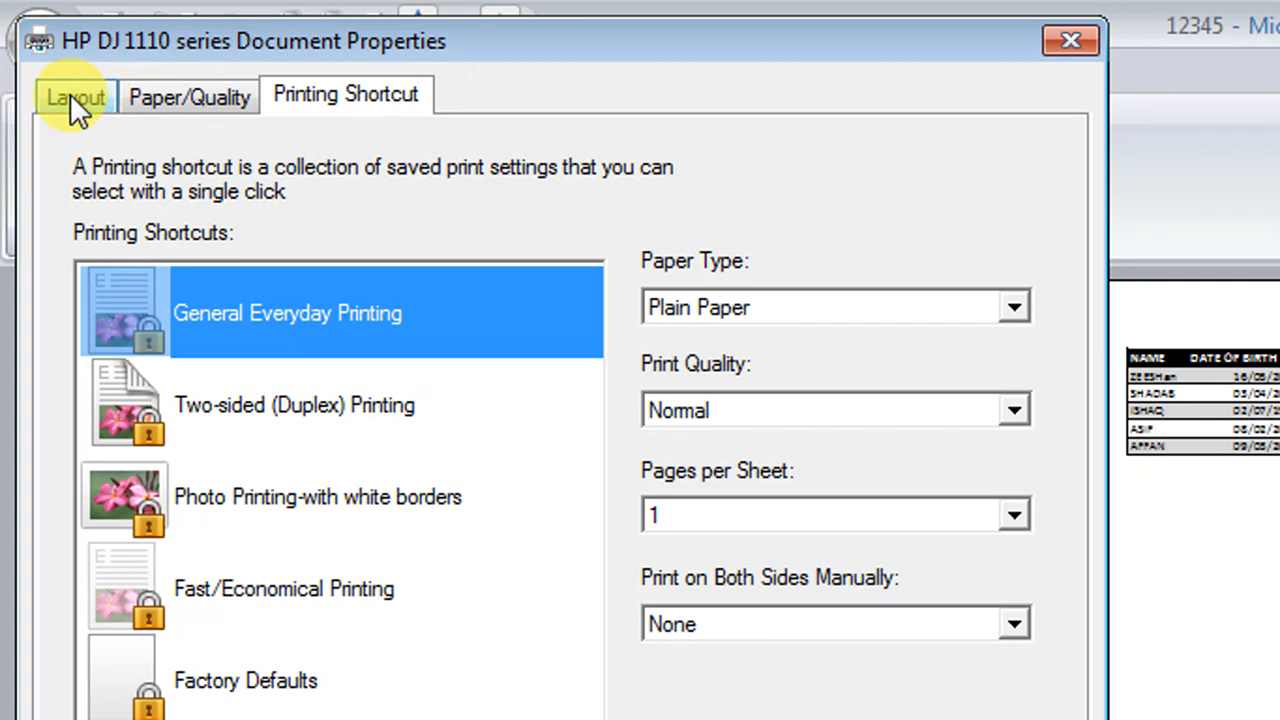
{"action": "left_click", "coordinate": [72, 100]}
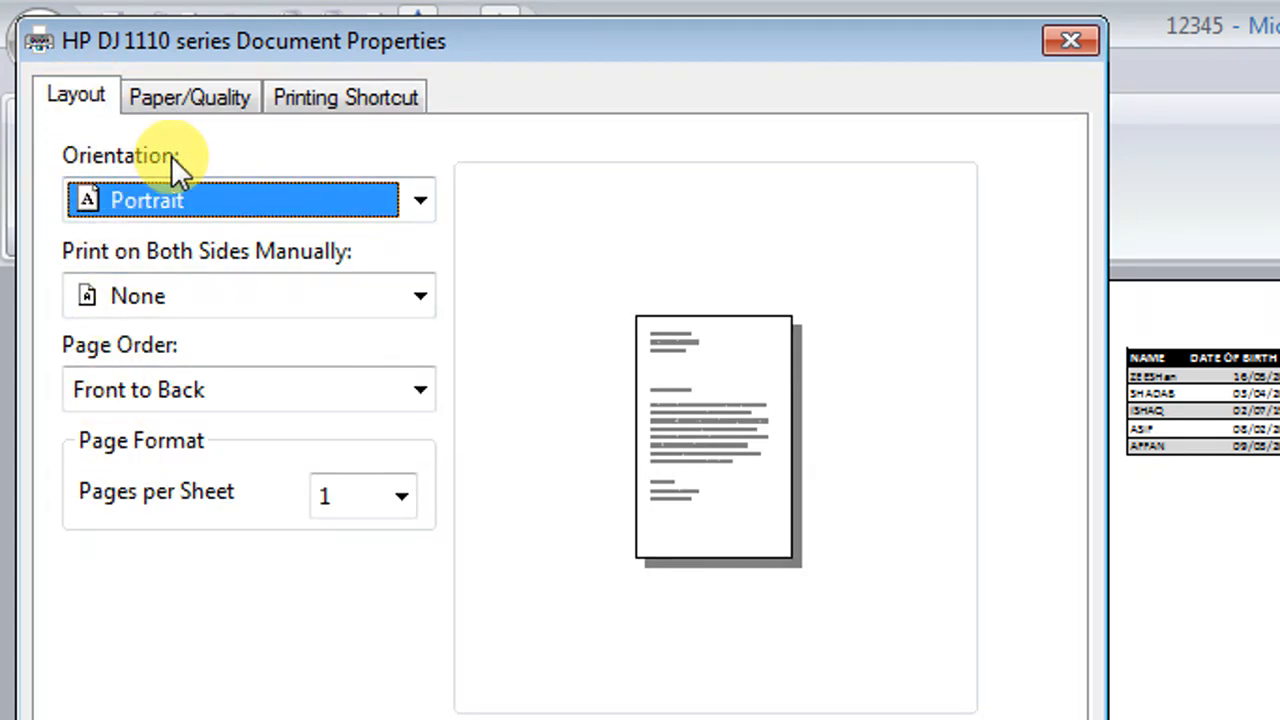
{"action": "left_click", "coordinate": [156, 93]}
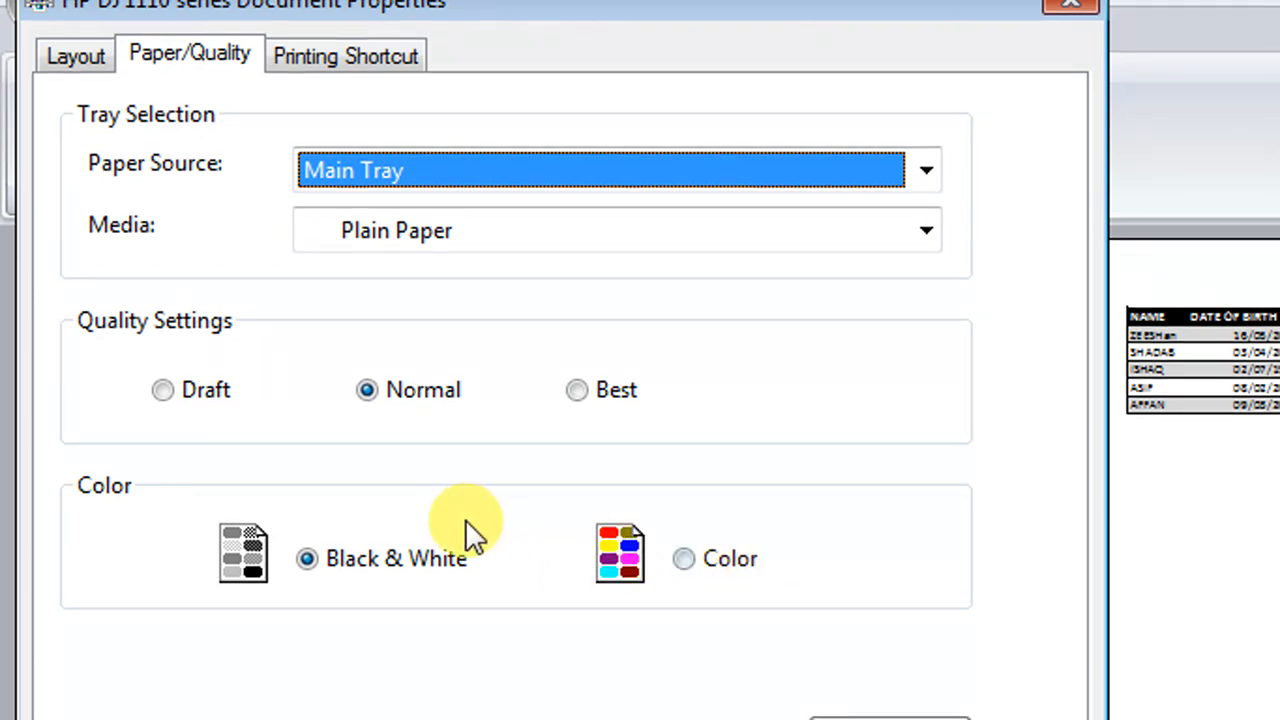
{"action": "left_click", "coordinate": [307, 559]}
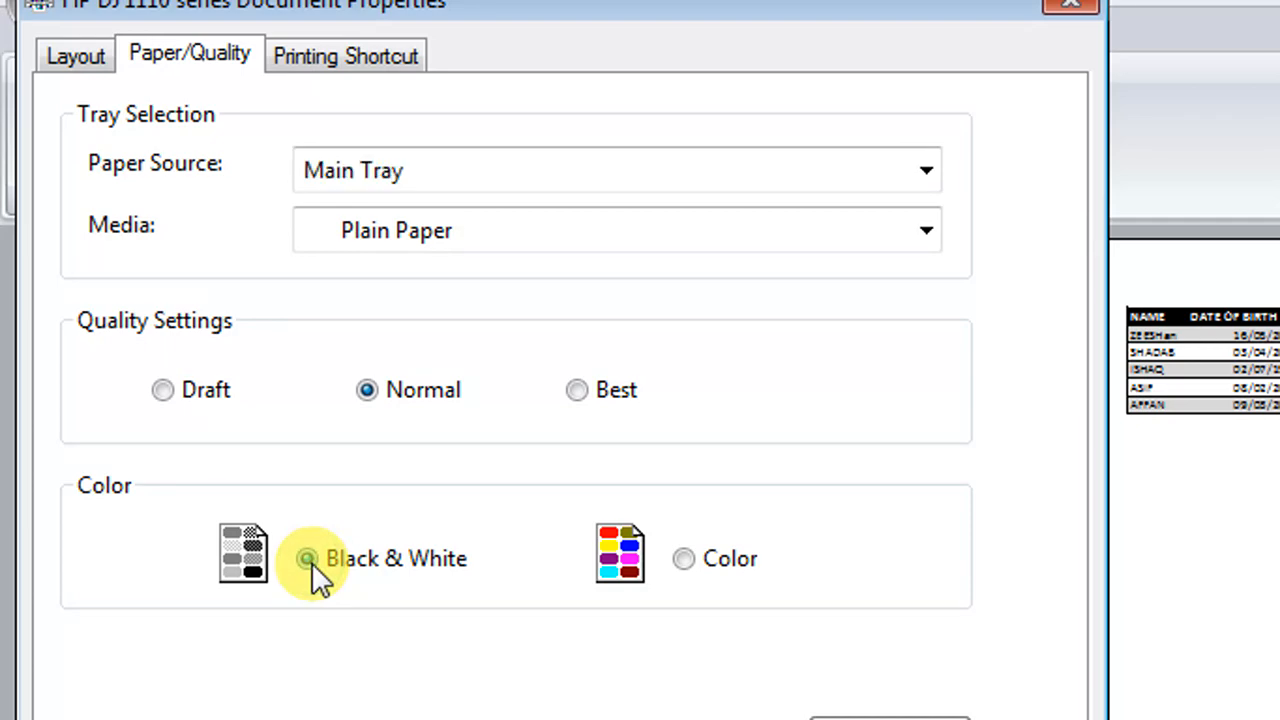
{"action": "left_click", "coordinate": [686, 562]}
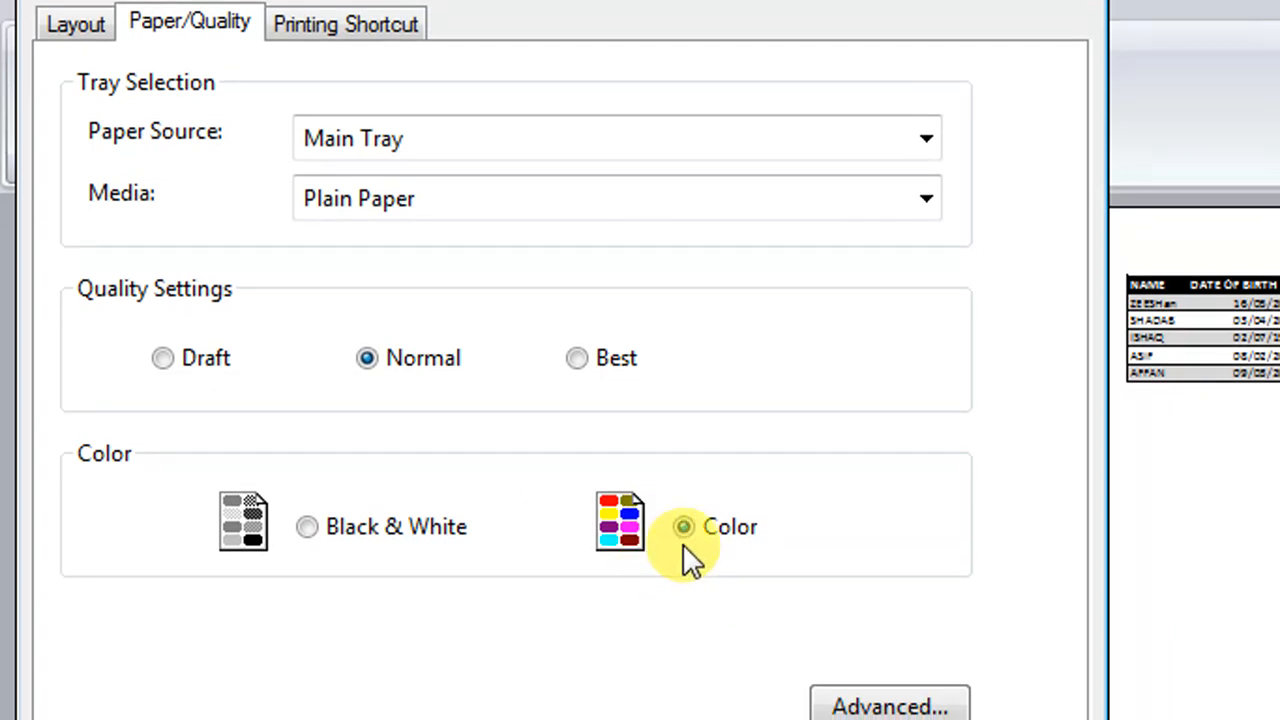
{"action": "left_click", "coordinate": [334, 532]}
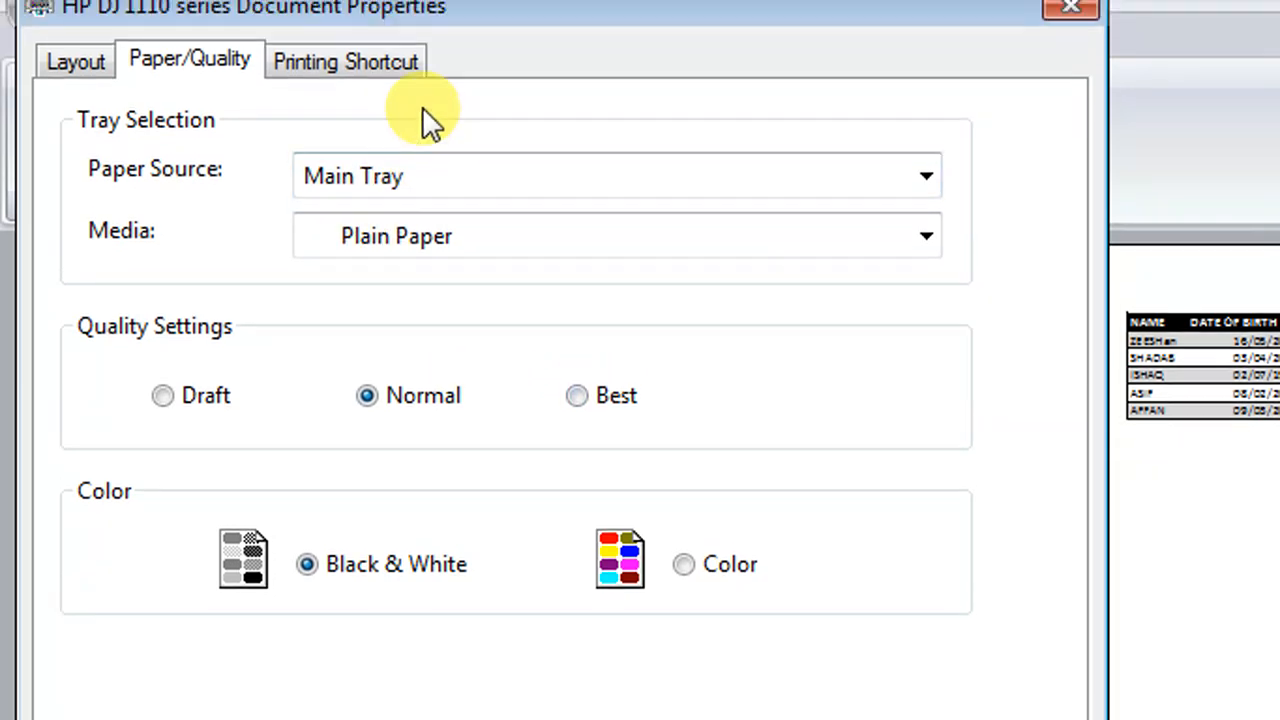
{"action": "left_click", "coordinate": [364, 92]}
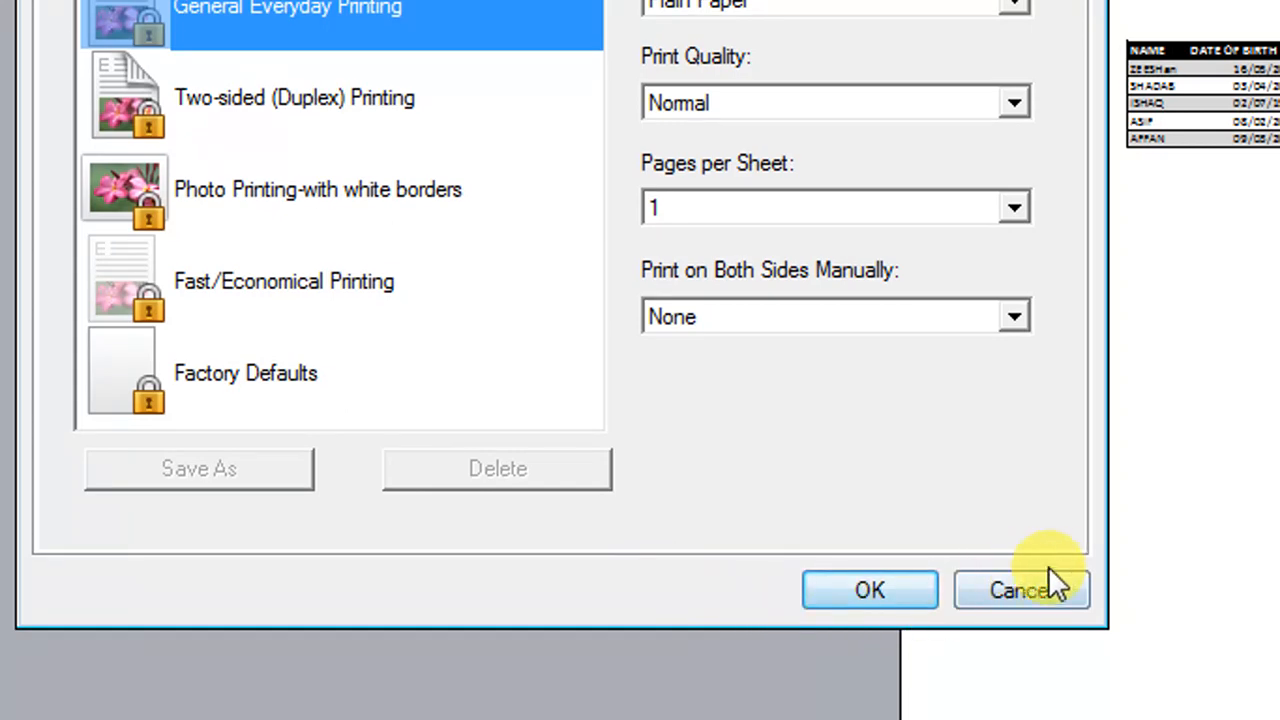
{"action": "left_click", "coordinate": [1035, 590]}
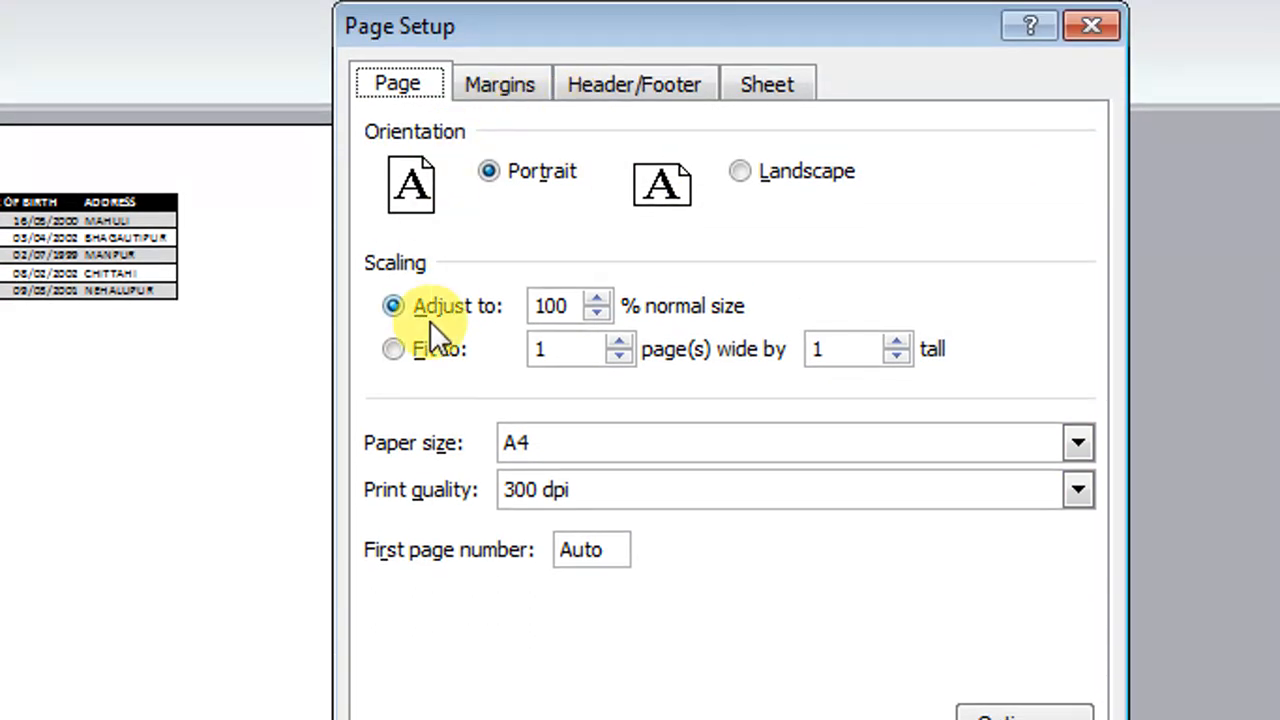
Review the margins in Page Setup, close it without changes, and show the margin lines in the print preview
{"action": "left_click", "coordinate": [501, 82]}
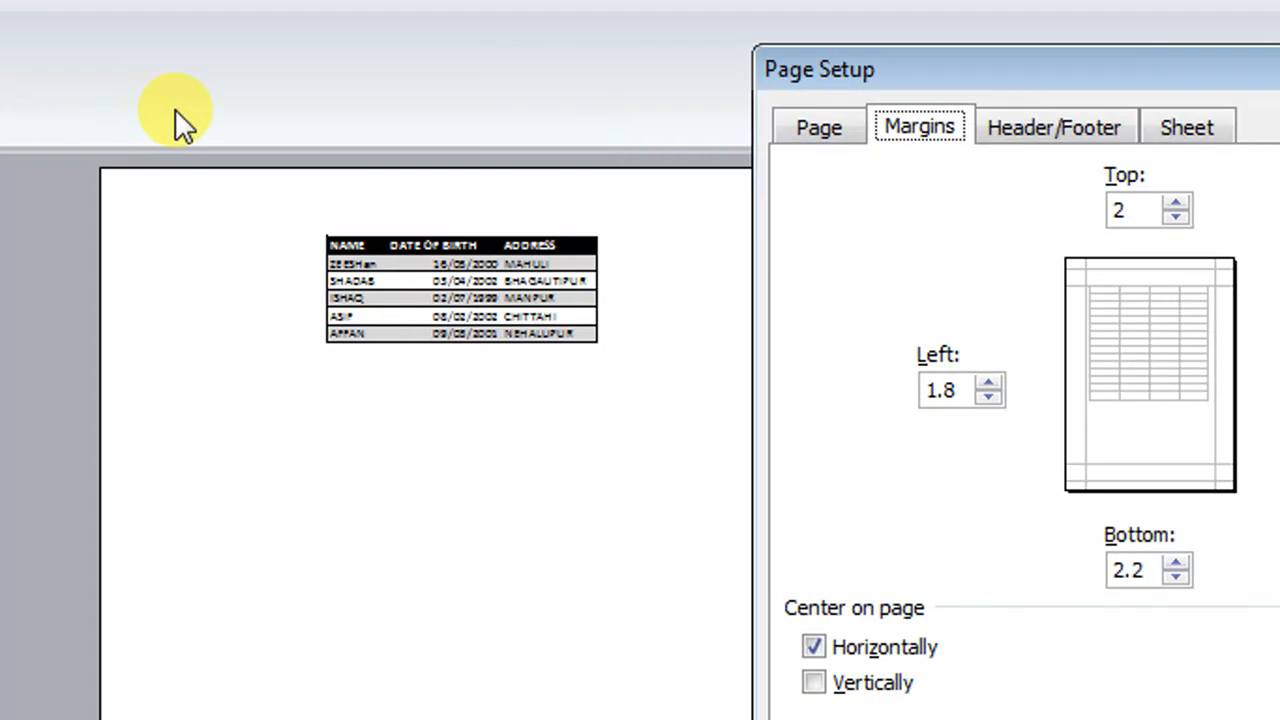
{"action": "key", "text": "Return"}
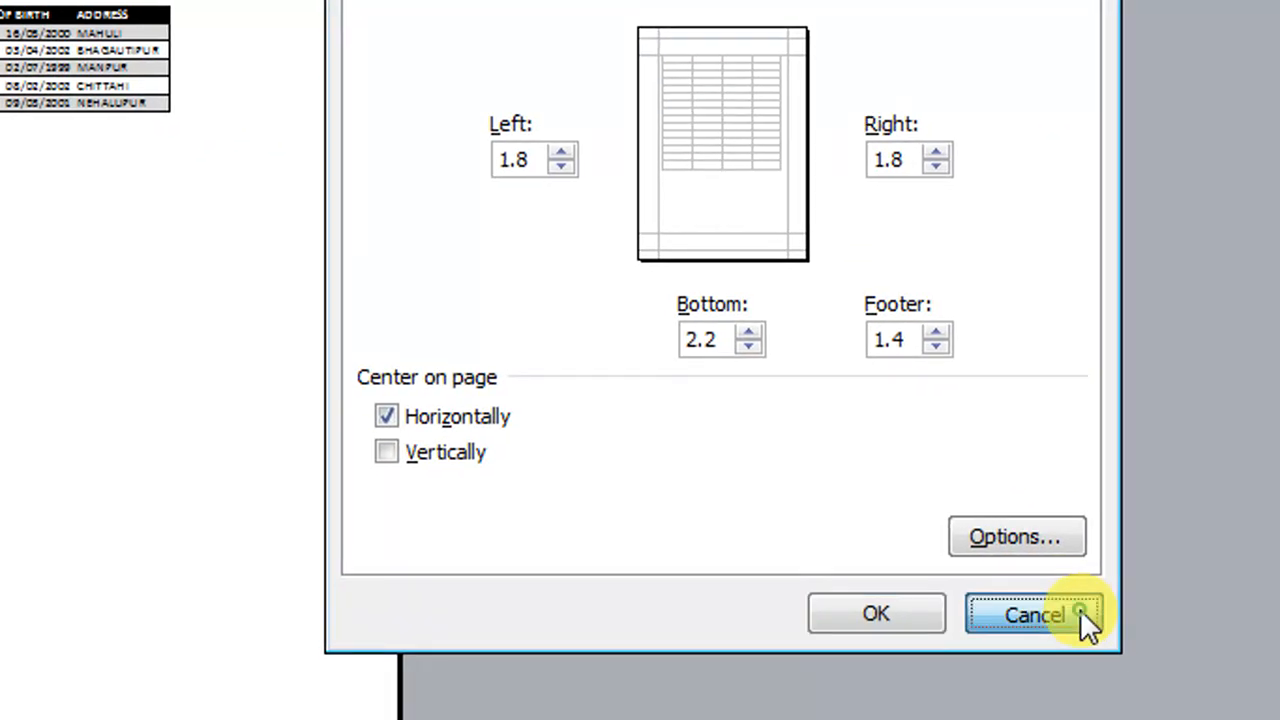
{"action": "left_click", "coordinate": [1080, 609]}
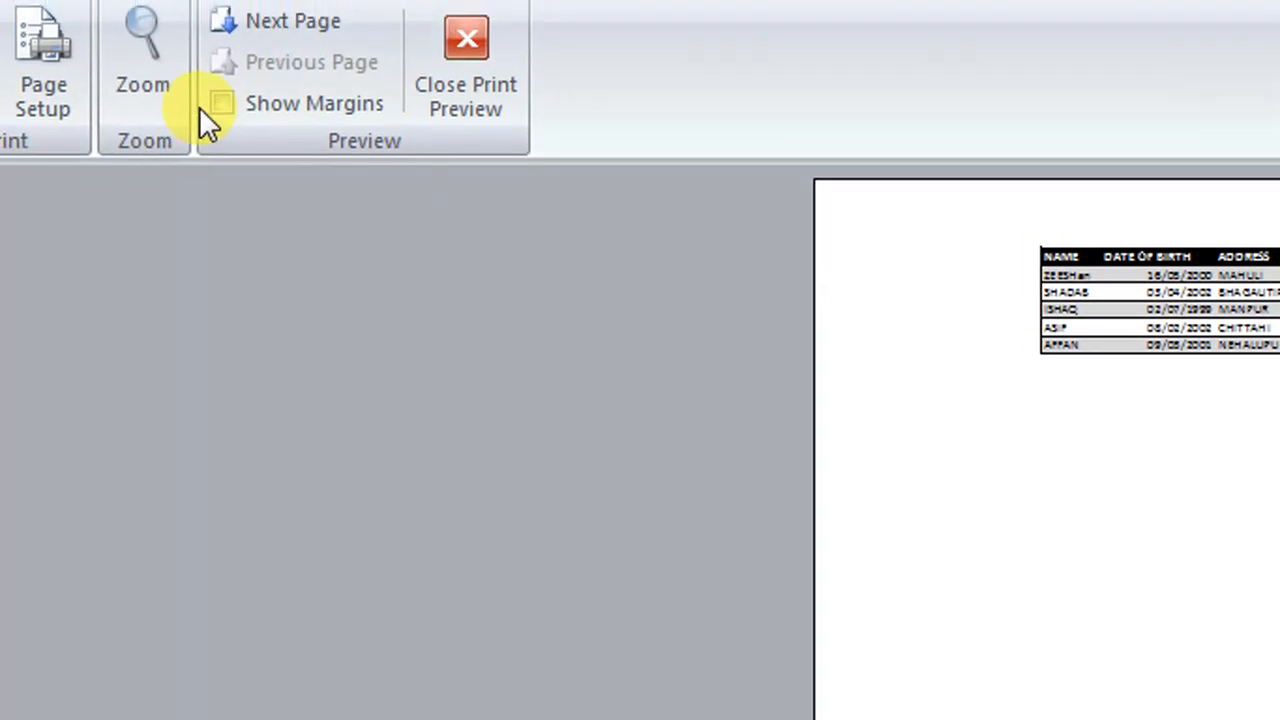
{"action": "left_click", "coordinate": [220, 107]}
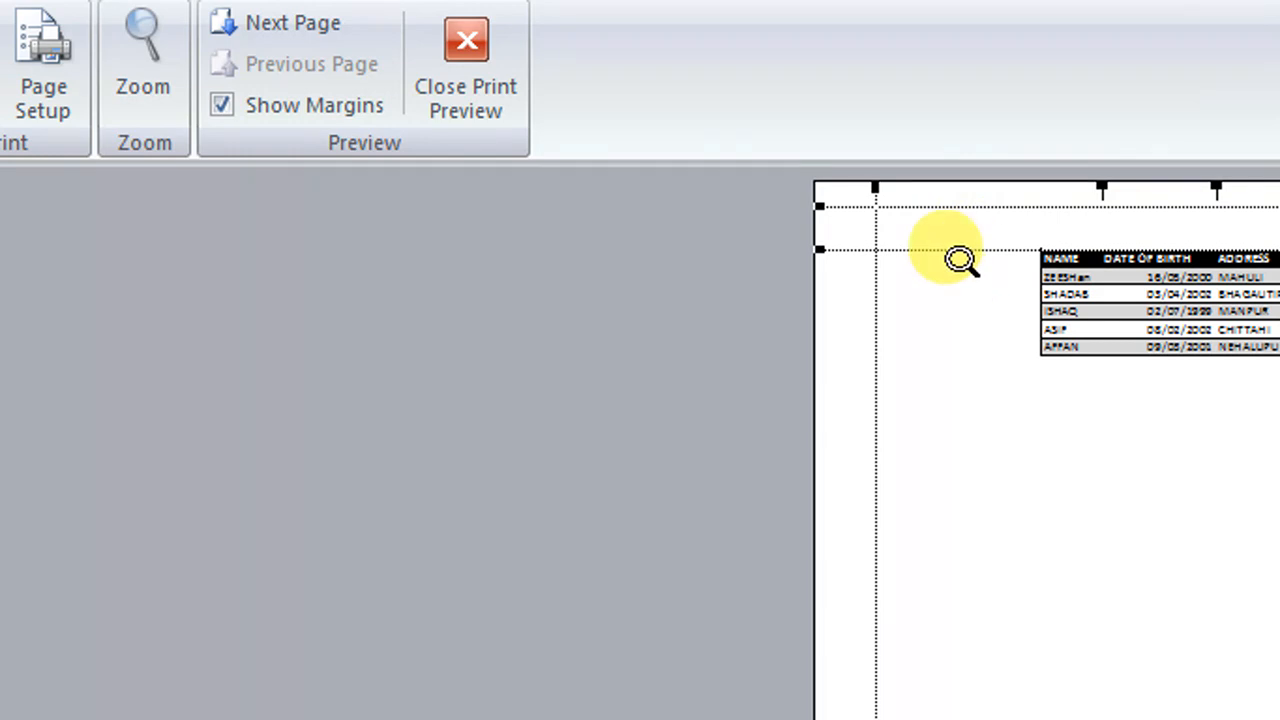
Set the top page margin to 5 and apply it to the preview
{"action": "left_click", "coordinate": [55, 110]}
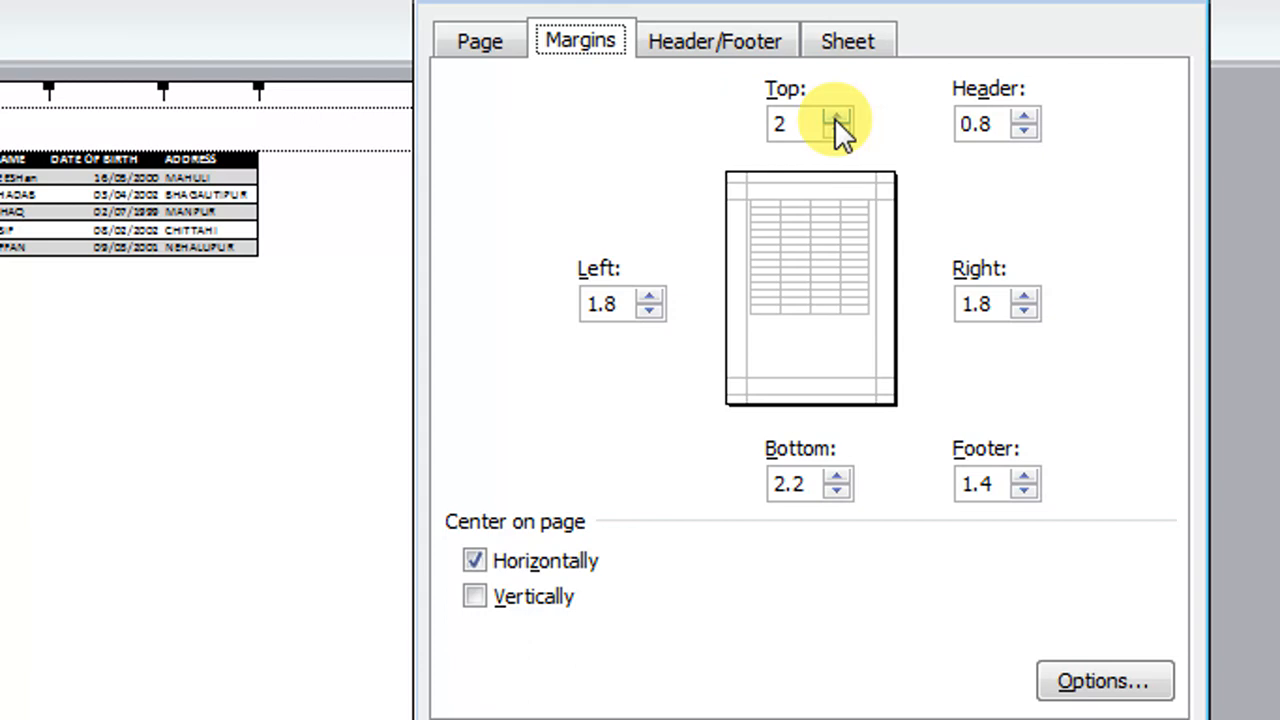
{"action": "left_click", "coordinate": [836, 116]}
{"action": "left_click", "coordinate": [836, 116]}
{"action": "left_click", "coordinate": [836, 116]}
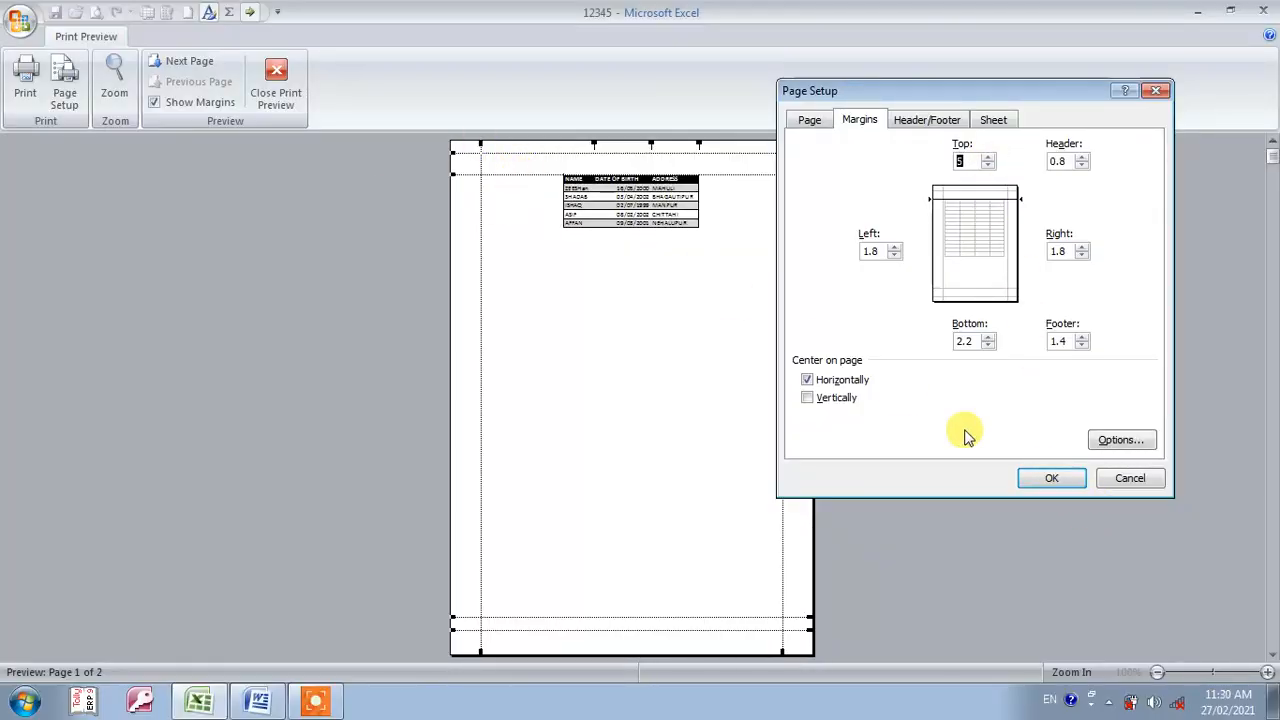
{"action": "left_click", "coordinate": [1051, 478]}
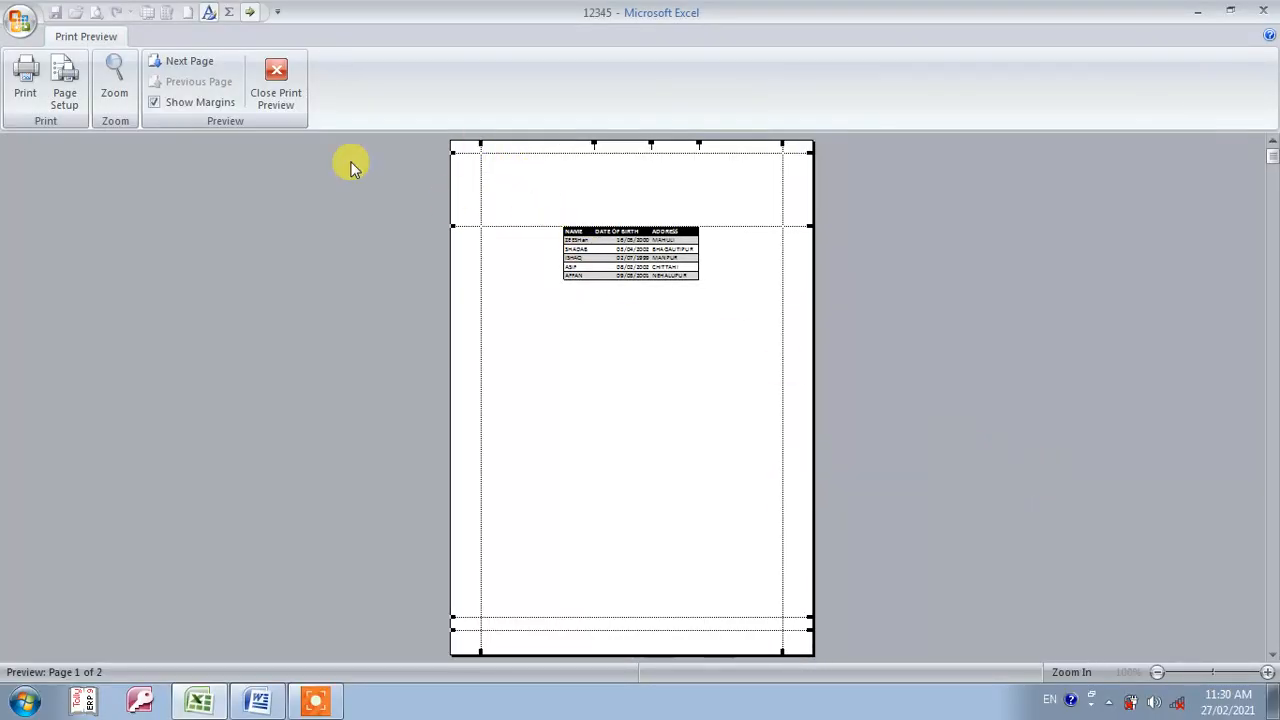
Set the top page margin to 3 in Page Setup and apply it
{"action": "left_click", "coordinate": [64, 100]}
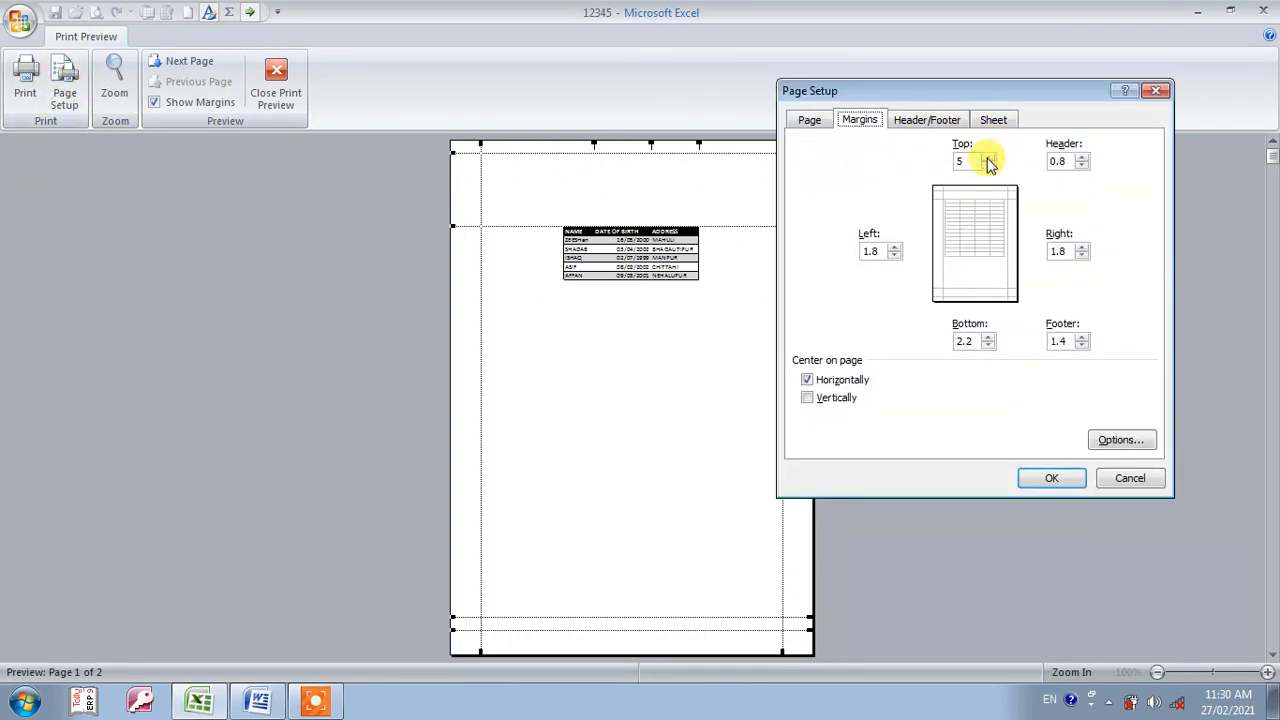
{"action": "key", "text": "Tab"}
{"action": "left_click", "coordinate": [1051, 478]}
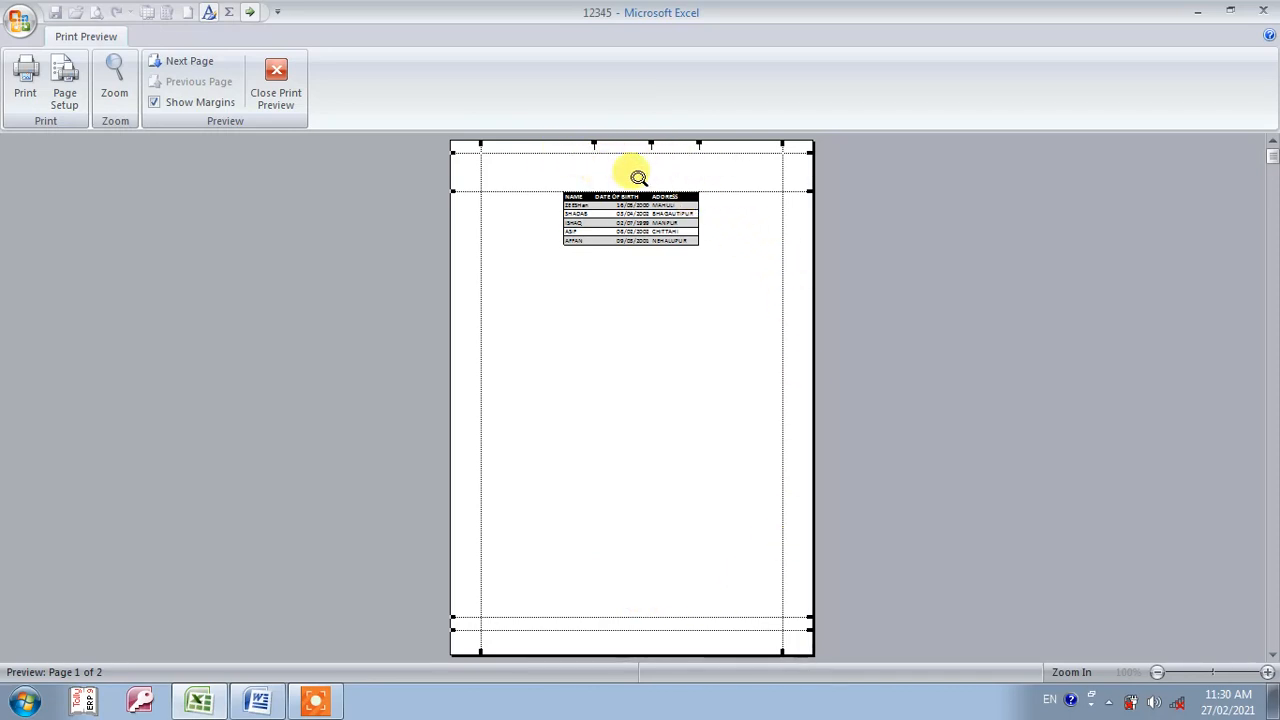
Set the header margin to 2.3 in Page Setup and apply it to the preview
{"action": "left_click", "coordinate": [64, 100]}
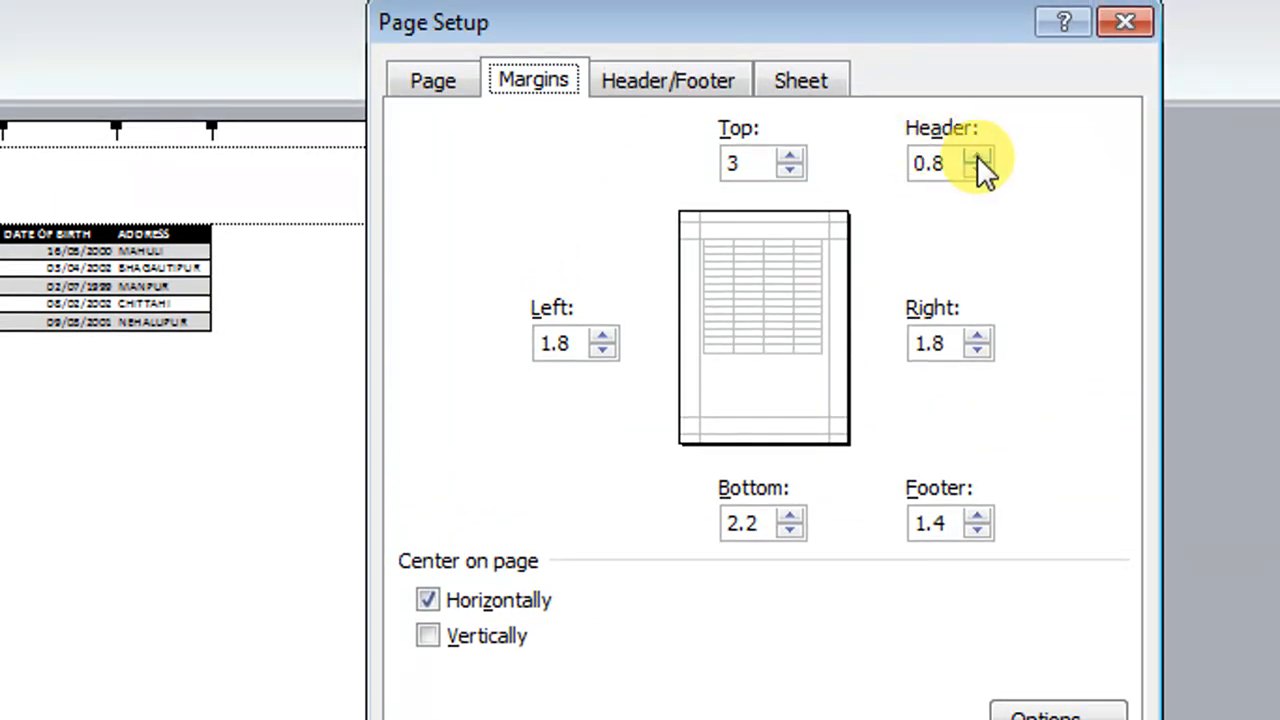
{"action": "double_click", "coordinate": [977, 155]}
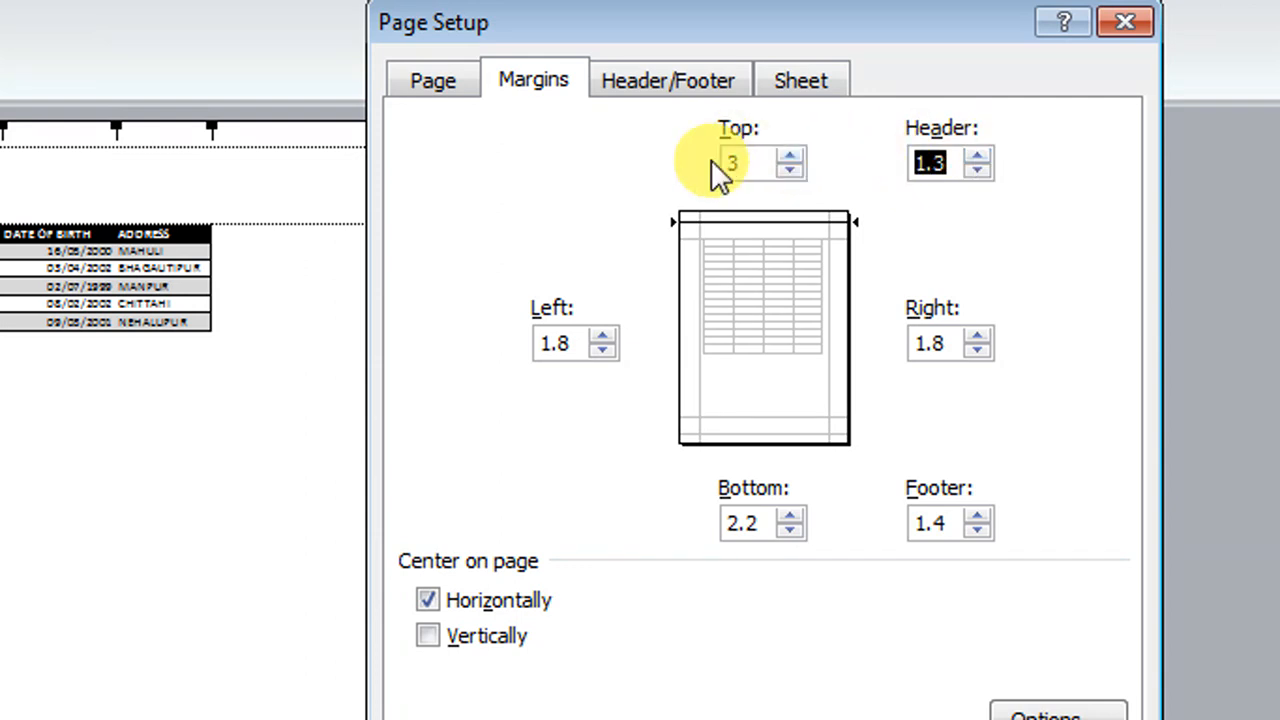
{"action": "left_click", "coordinate": [977, 155]}
{"action": "double_click", "coordinate": [977, 155]}
{"action": "left_click", "coordinate": [977, 155]}
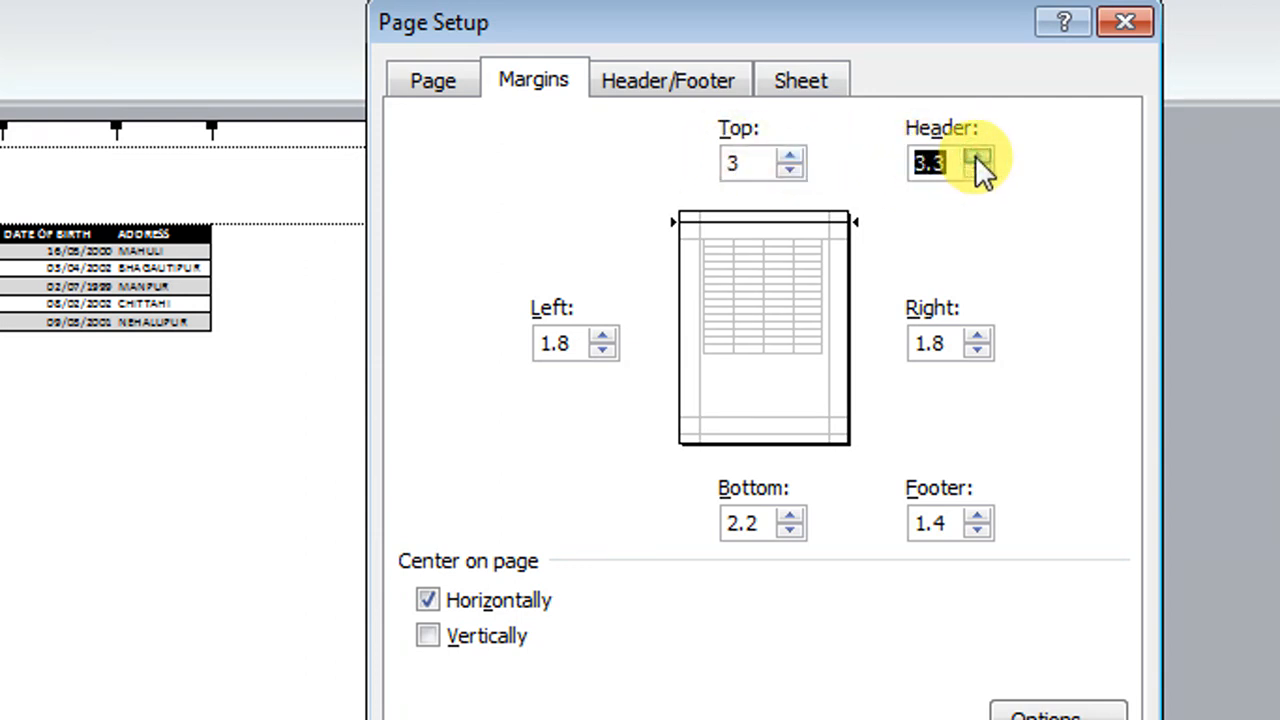
{"action": "left_click", "coordinate": [977, 157]}
{"action": "left_click", "coordinate": [977, 167]}
{"action": "double_click", "coordinate": [977, 167]}
{"action": "double_click", "coordinate": [977, 167]}
{"action": "left_click", "coordinate": [977, 157]}
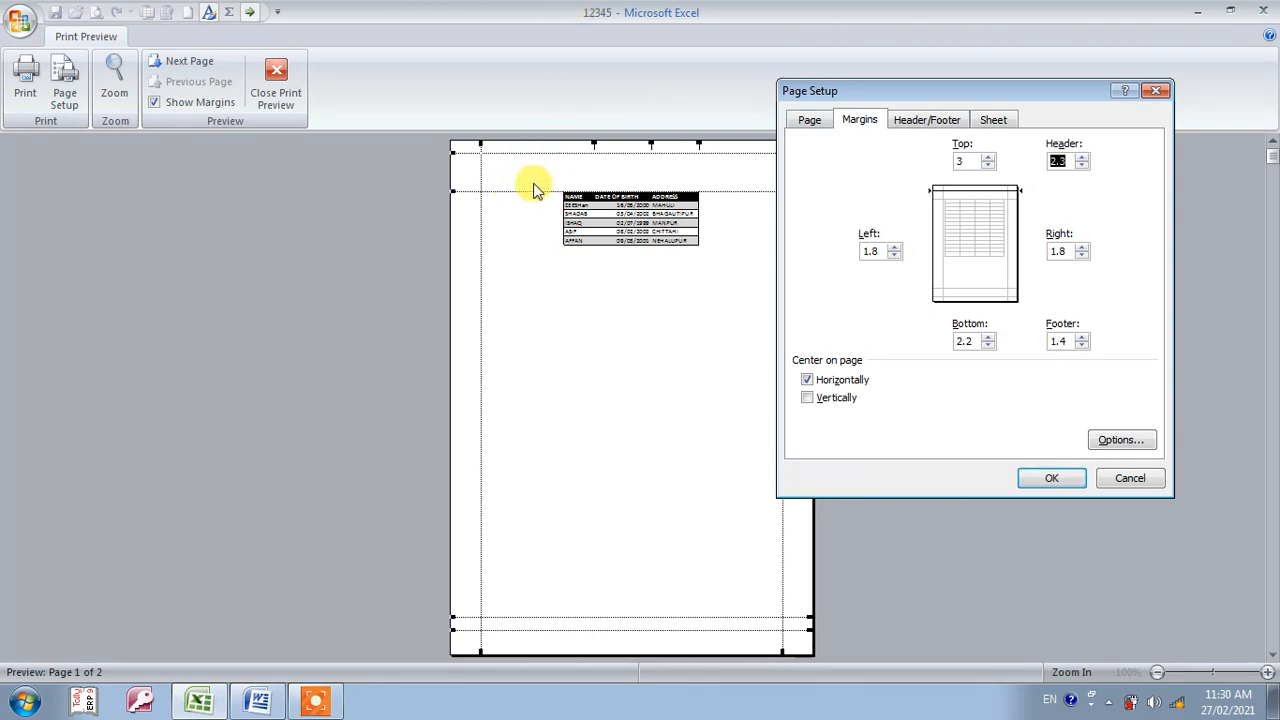
{"action": "left_click", "coordinate": [1051, 478]}
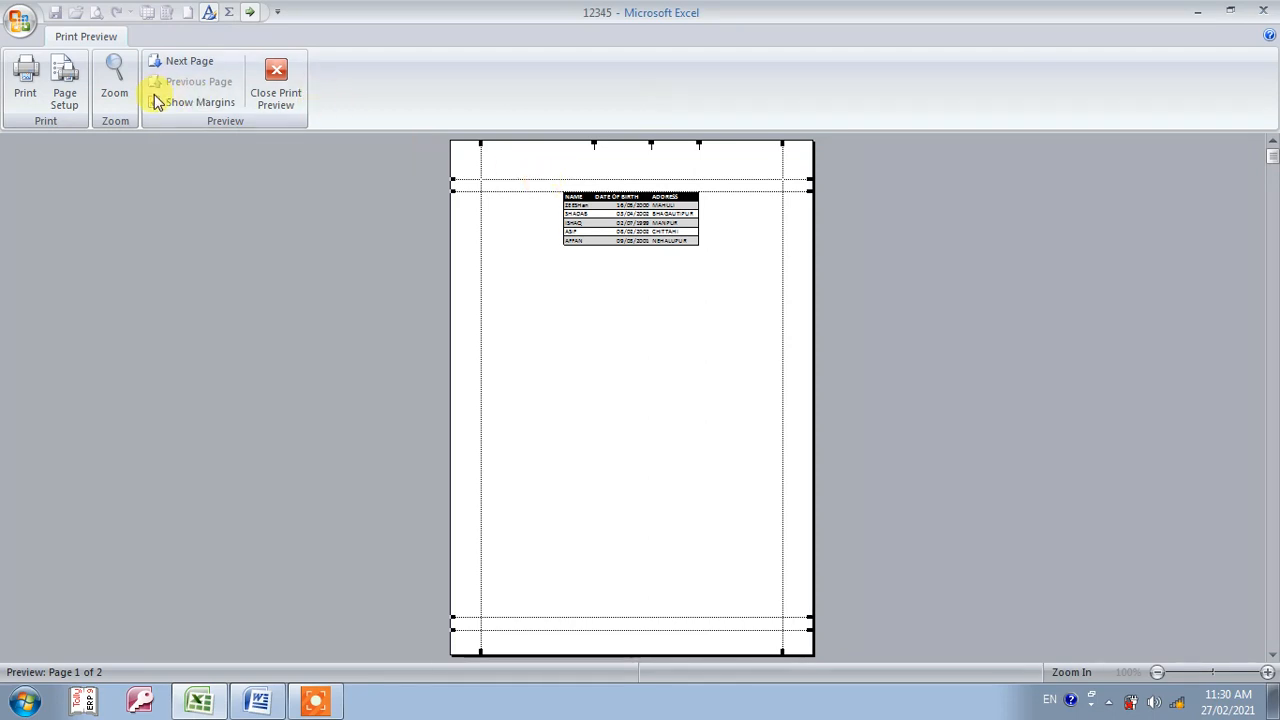
Check the margins in Page Setup without changes, then close the print preview and reopen it through the Print dialog
{"action": "left_click", "coordinate": [63, 98]}
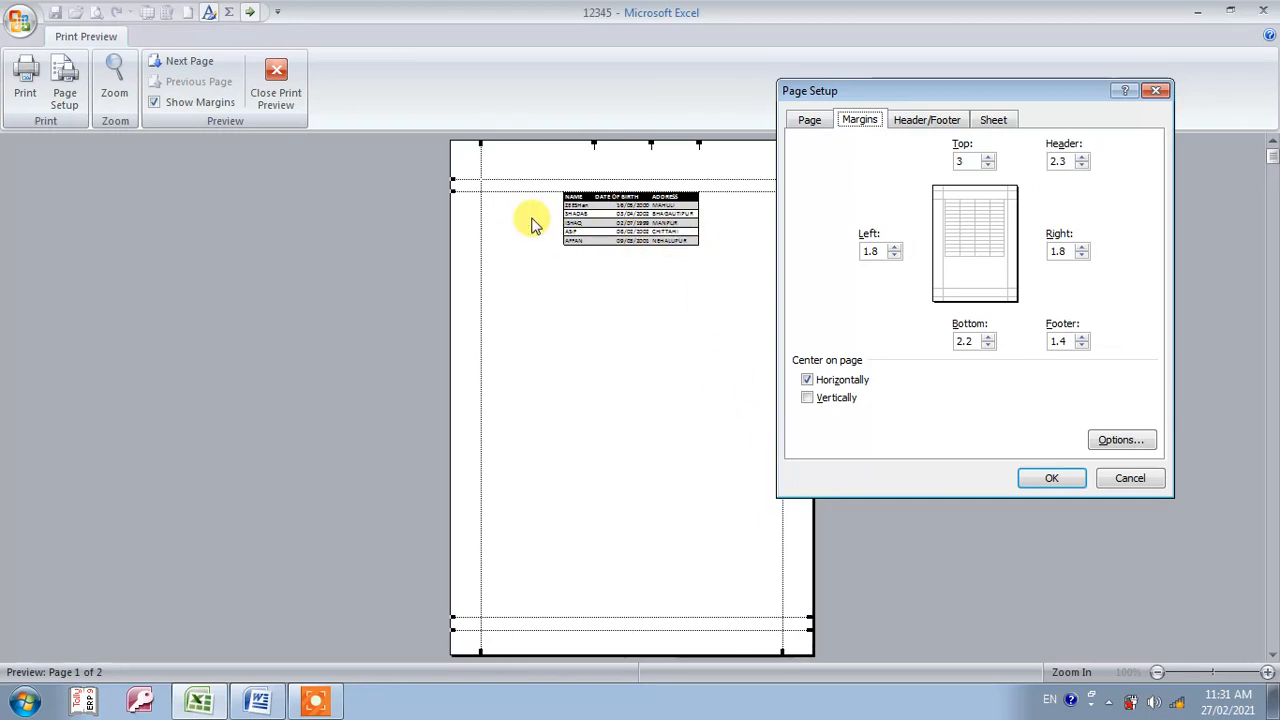
{"action": "left_click", "coordinate": [1130, 479]}
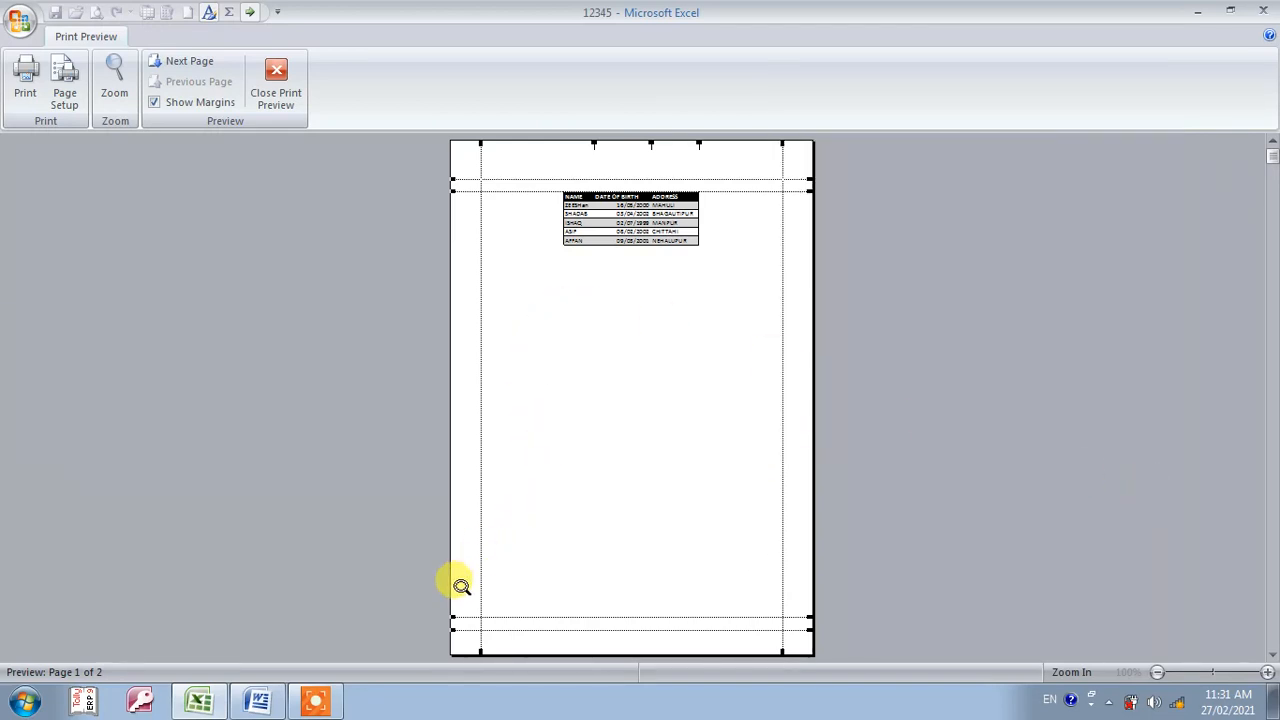
{"action": "left_click", "coordinate": [275, 98]}
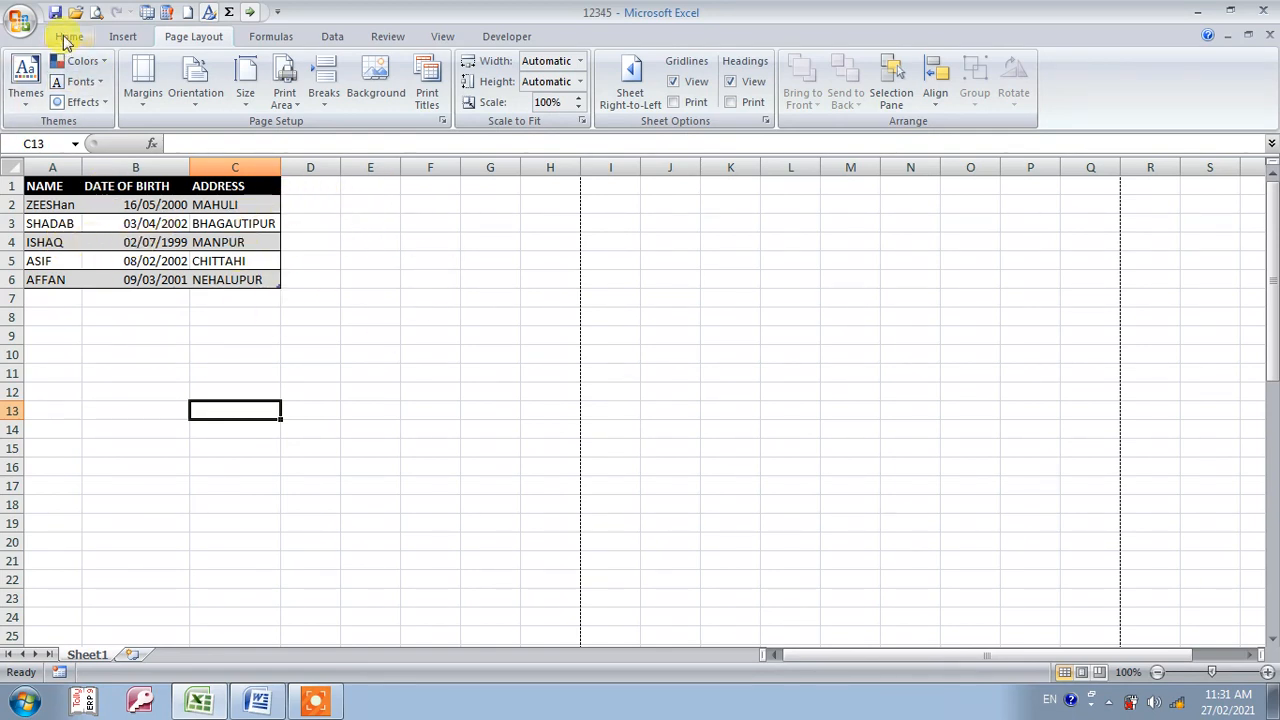
{"action": "key", "text": "ctrl+p"}
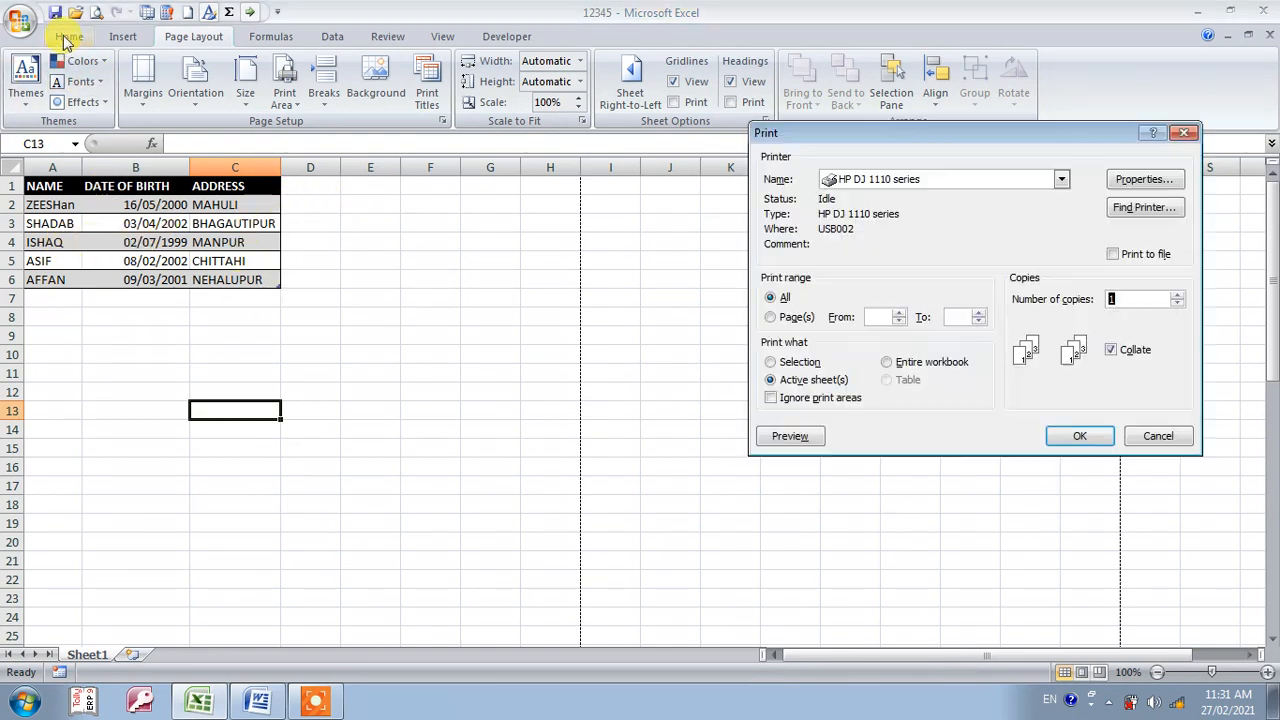
{"action": "left_click", "coordinate": [808, 436]}
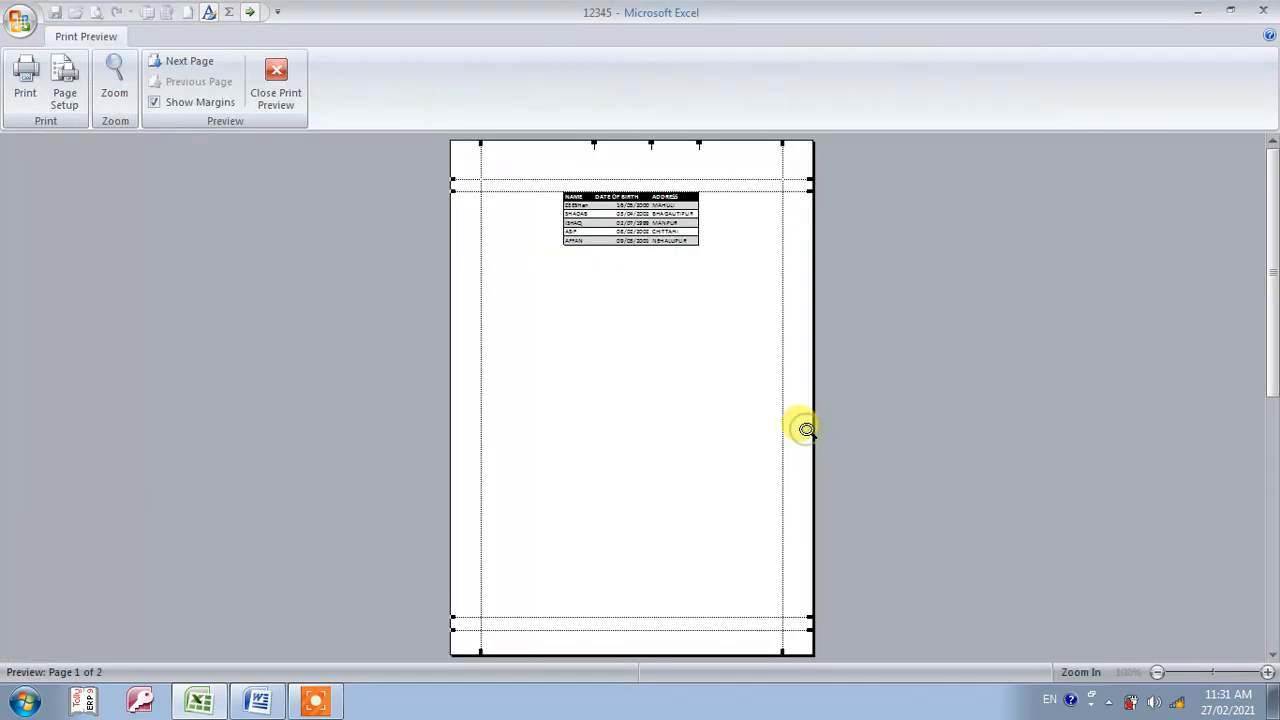
Turn off horizontal centering of the table on the page in Page Setup
{"action": "left_click", "coordinate": [64, 95]}
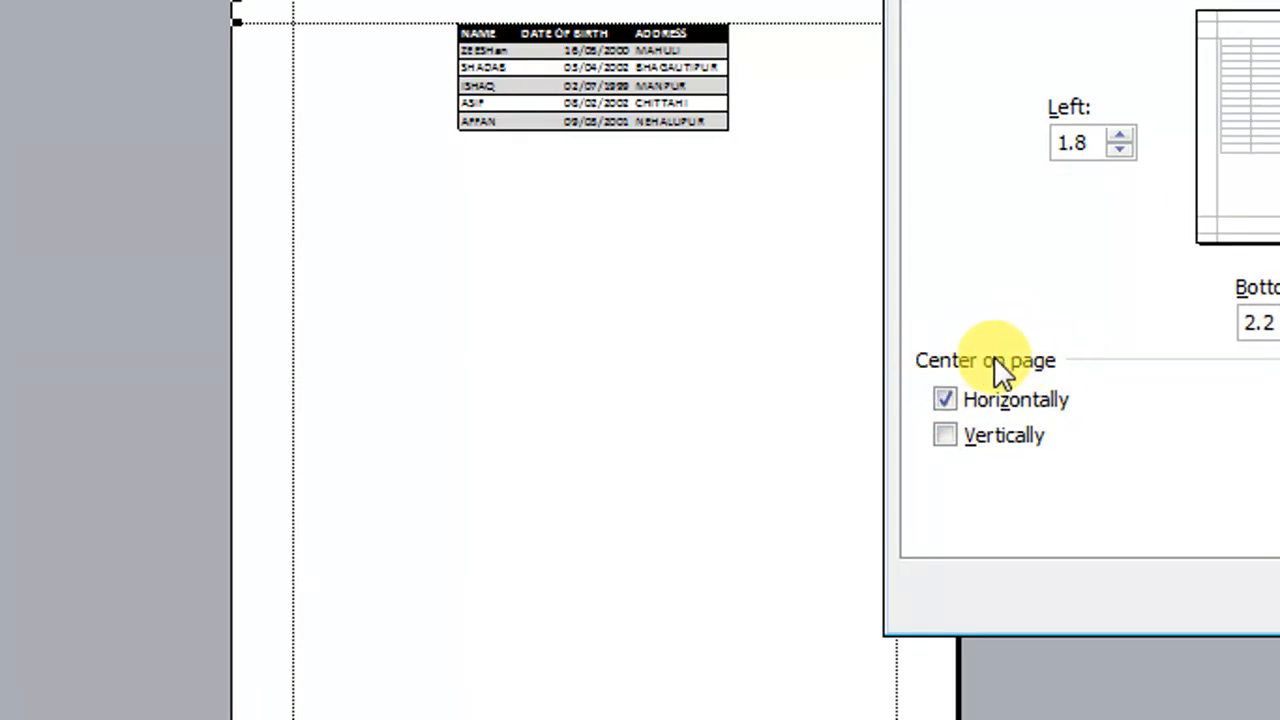
{"action": "left_click", "coordinate": [946, 399]}
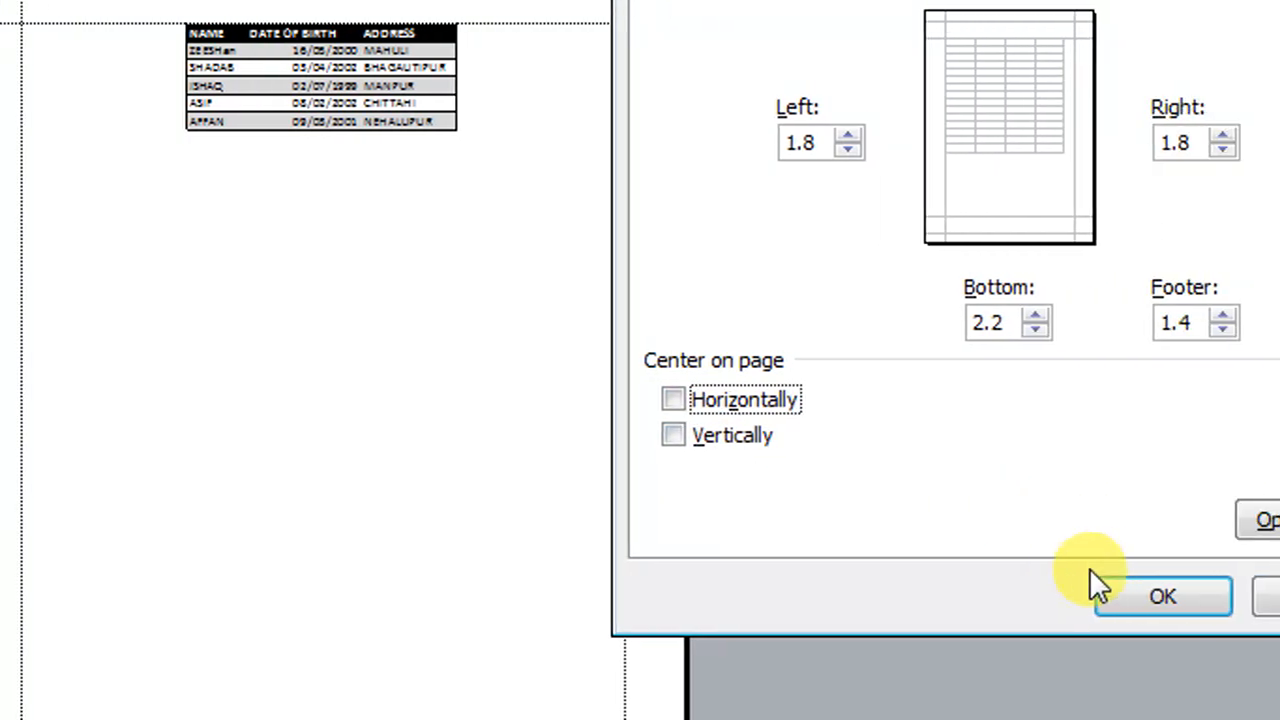
{"action": "left_click", "coordinate": [1279, 601]}
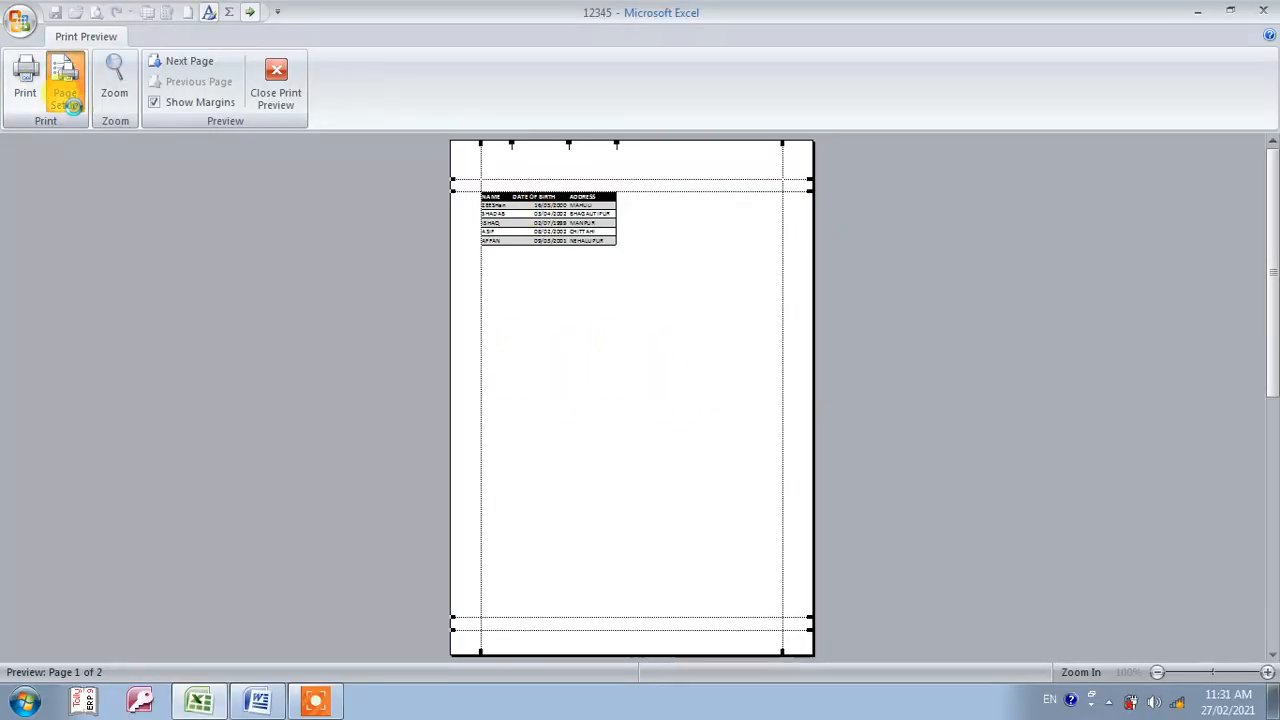
Turn on vertical centering on the page in Page Setup and apply it
{"action": "left_click", "coordinate": [70, 105]}
{"action": "left_click", "coordinate": [807, 397]}
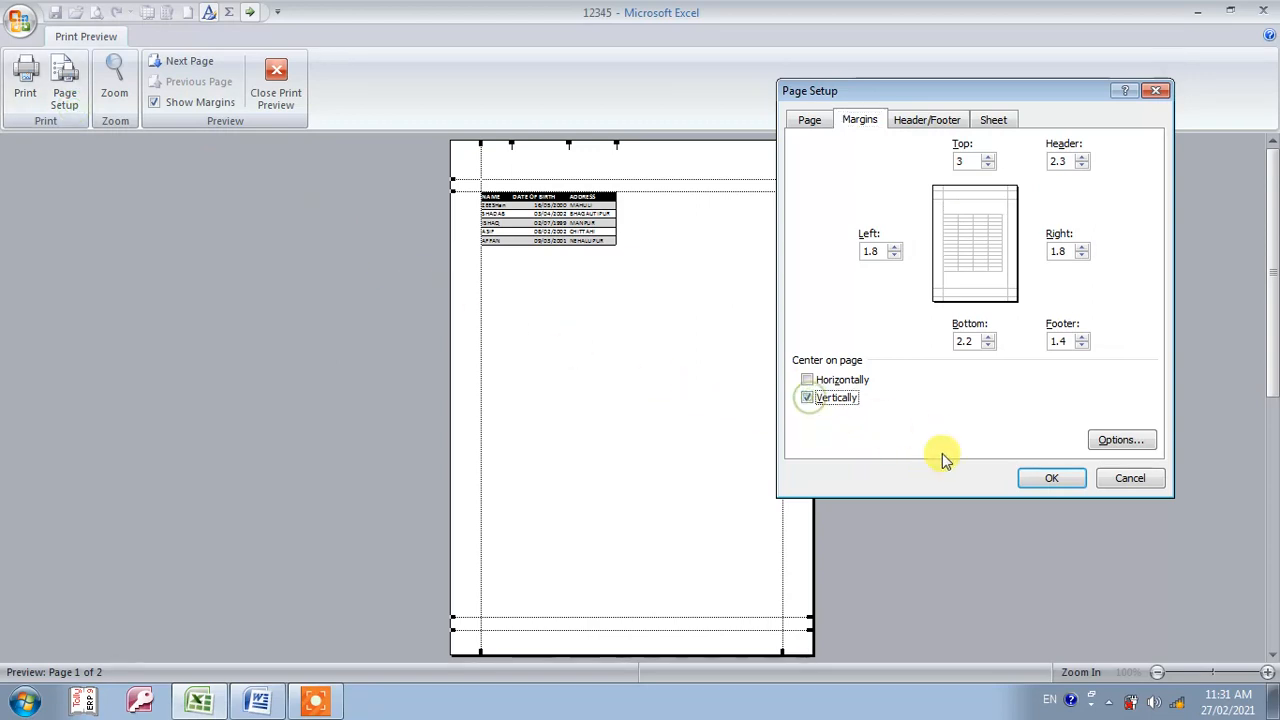
{"action": "left_click", "coordinate": [1058, 478]}
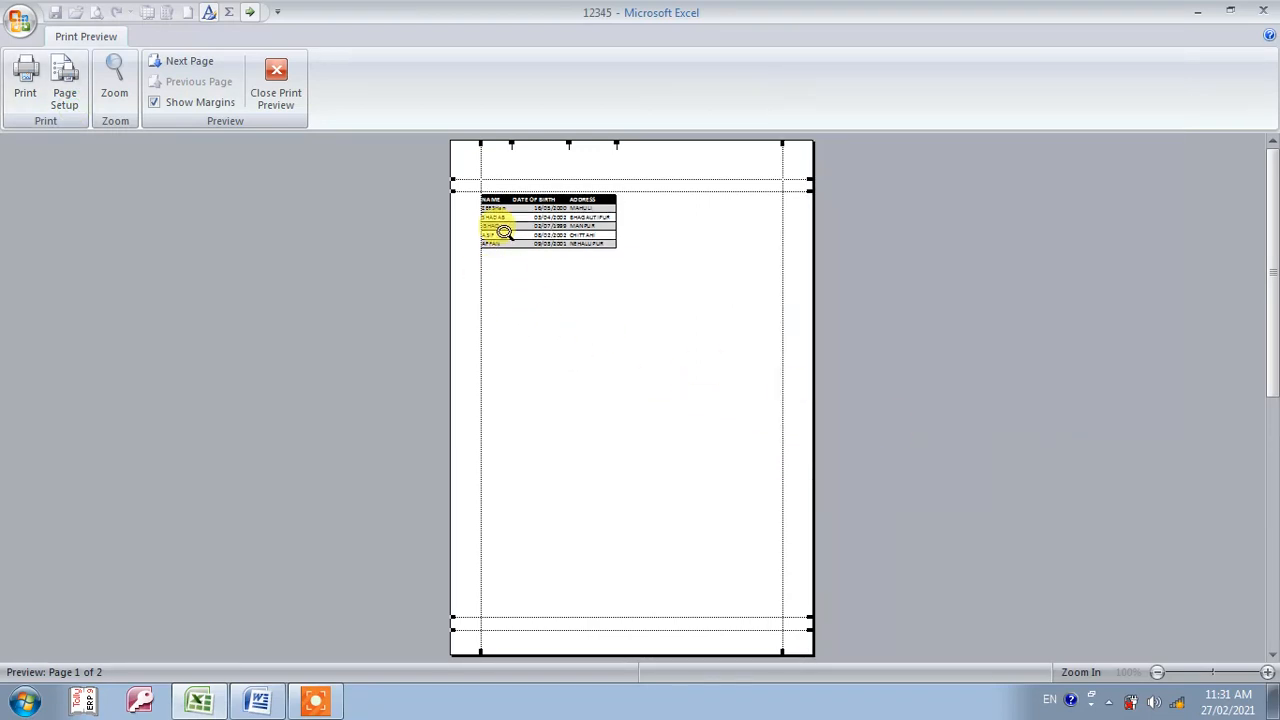
Turn on horizontal centering on the page alongside vertical centering and apply it
{"action": "left_click", "coordinate": [70, 105]}
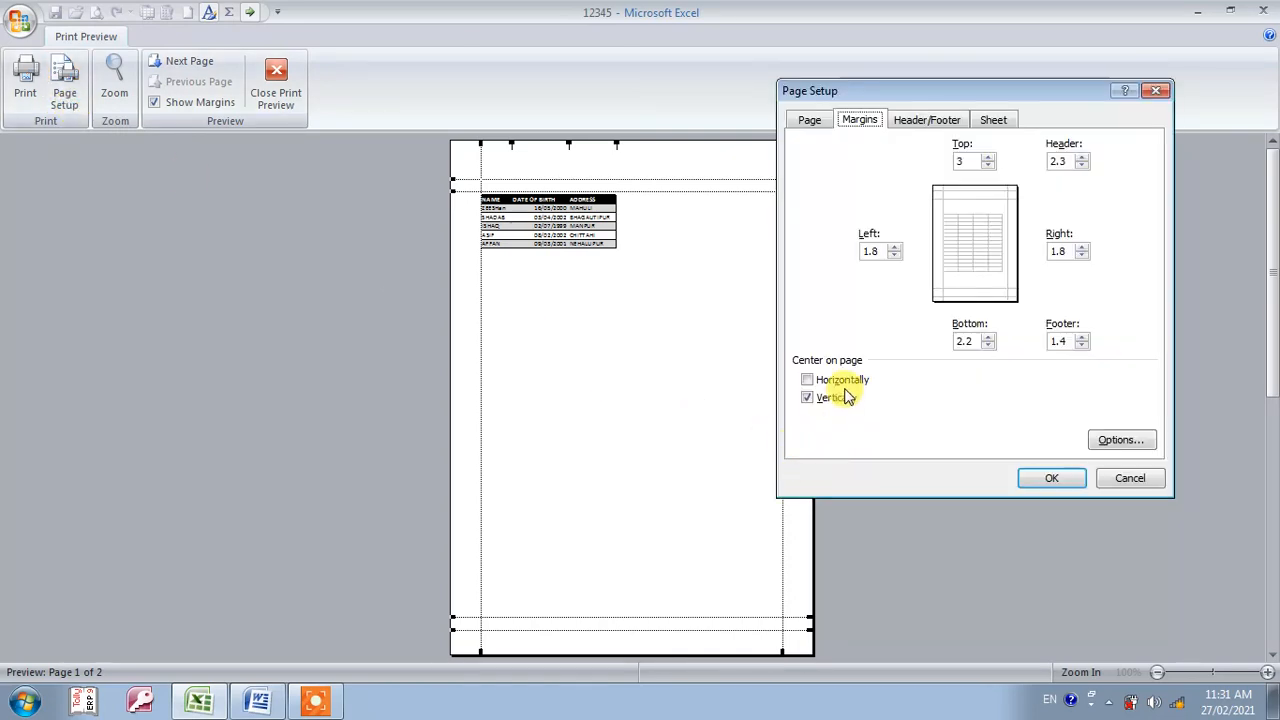
{"action": "left_click", "coordinate": [807, 380]}
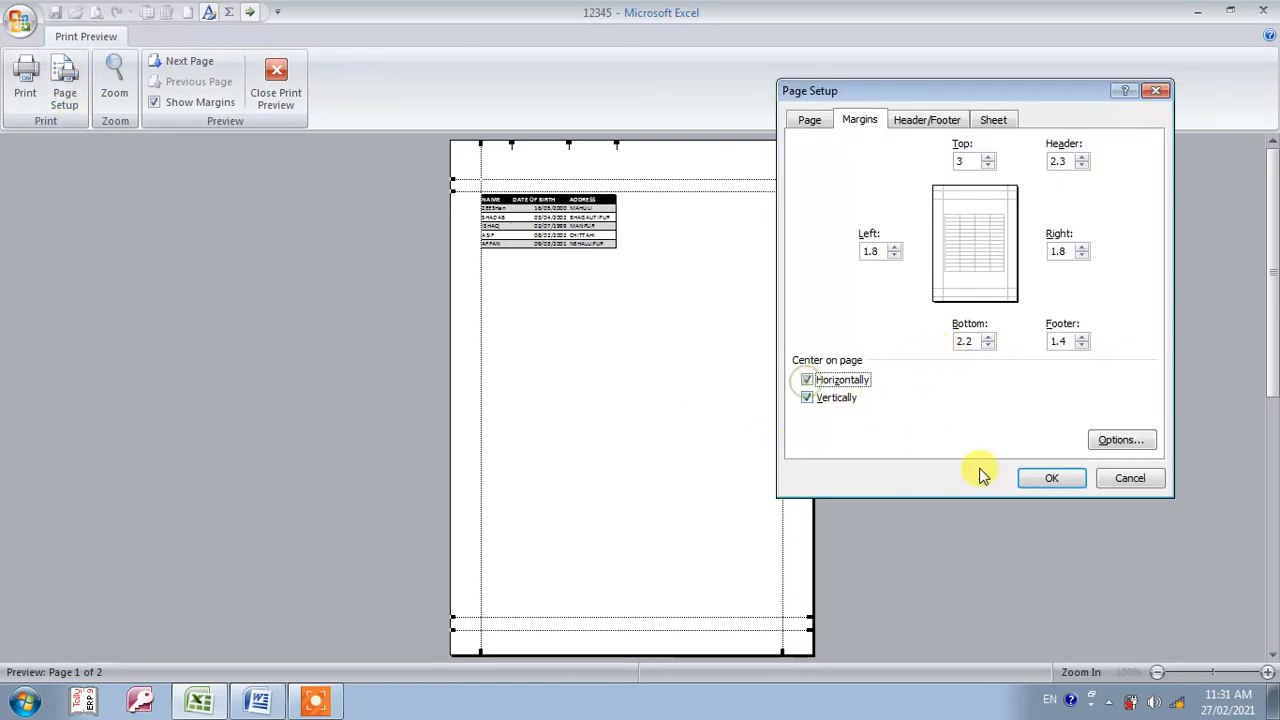
{"action": "left_click", "coordinate": [1052, 478]}
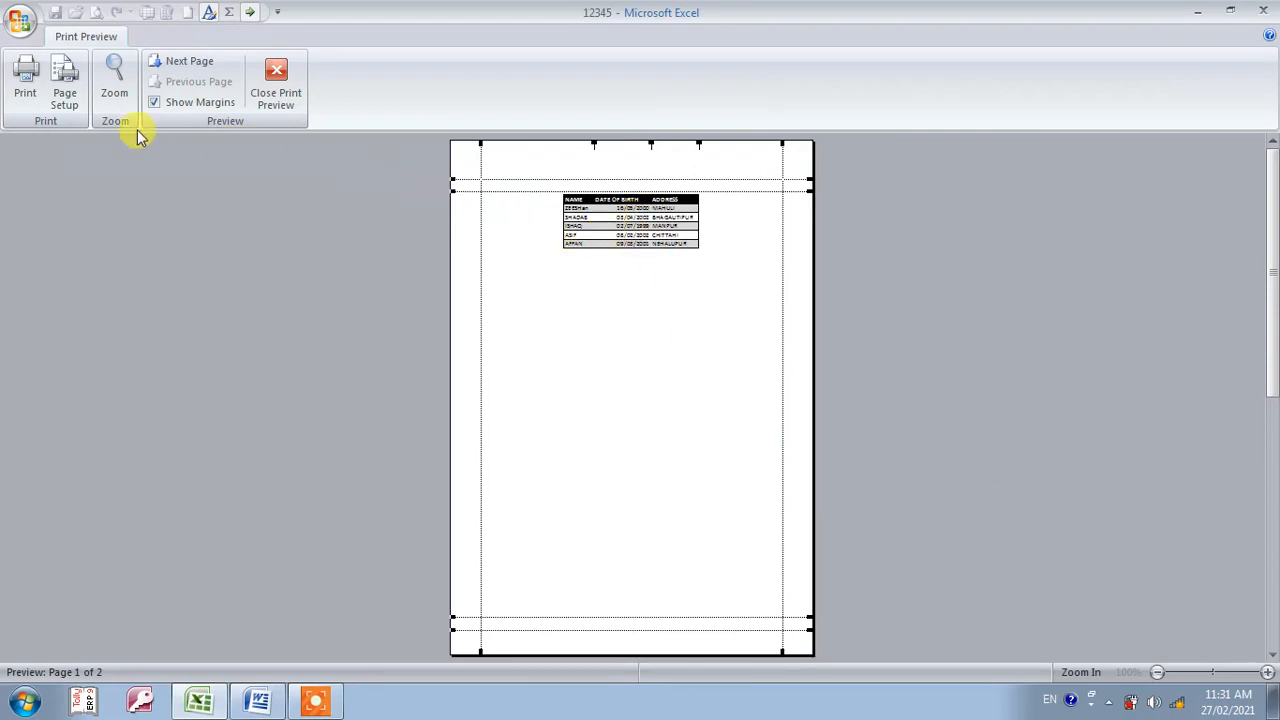
Review the page, margin and header/footer settings in Page Setup and close it without changes
{"action": "left_click", "coordinate": [64, 100]}
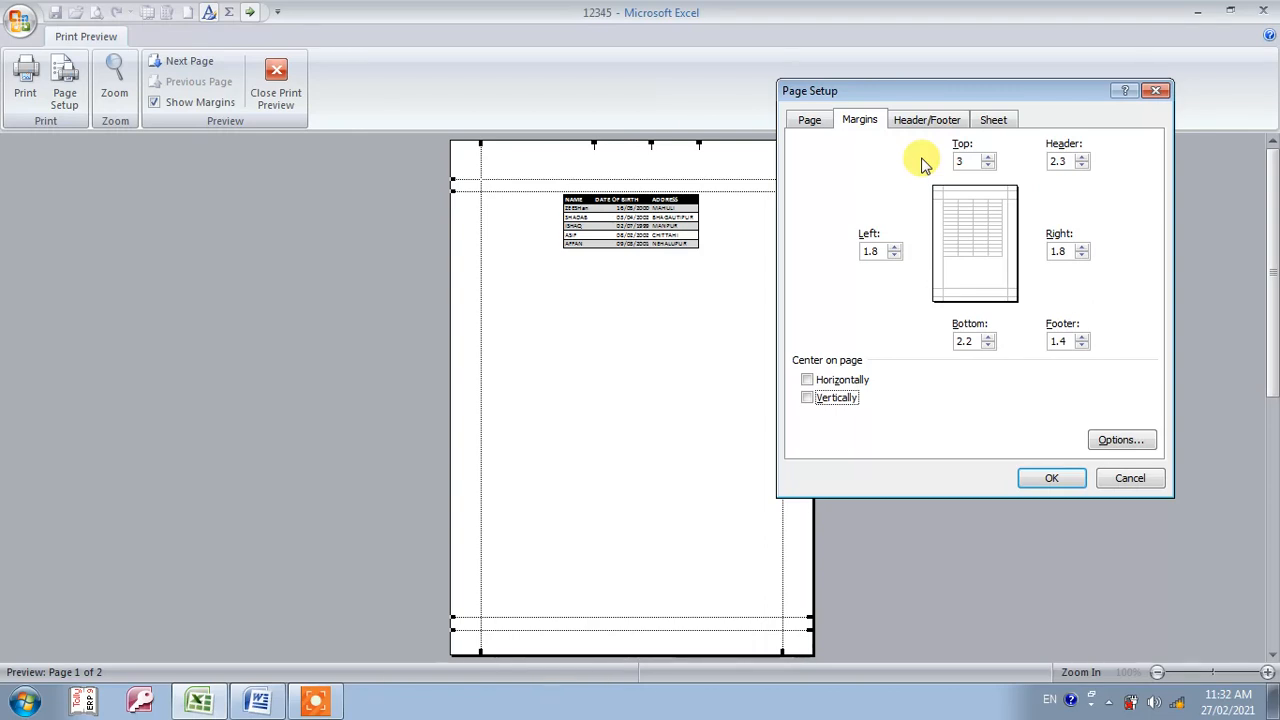
{"action": "left_click", "coordinate": [809, 120]}
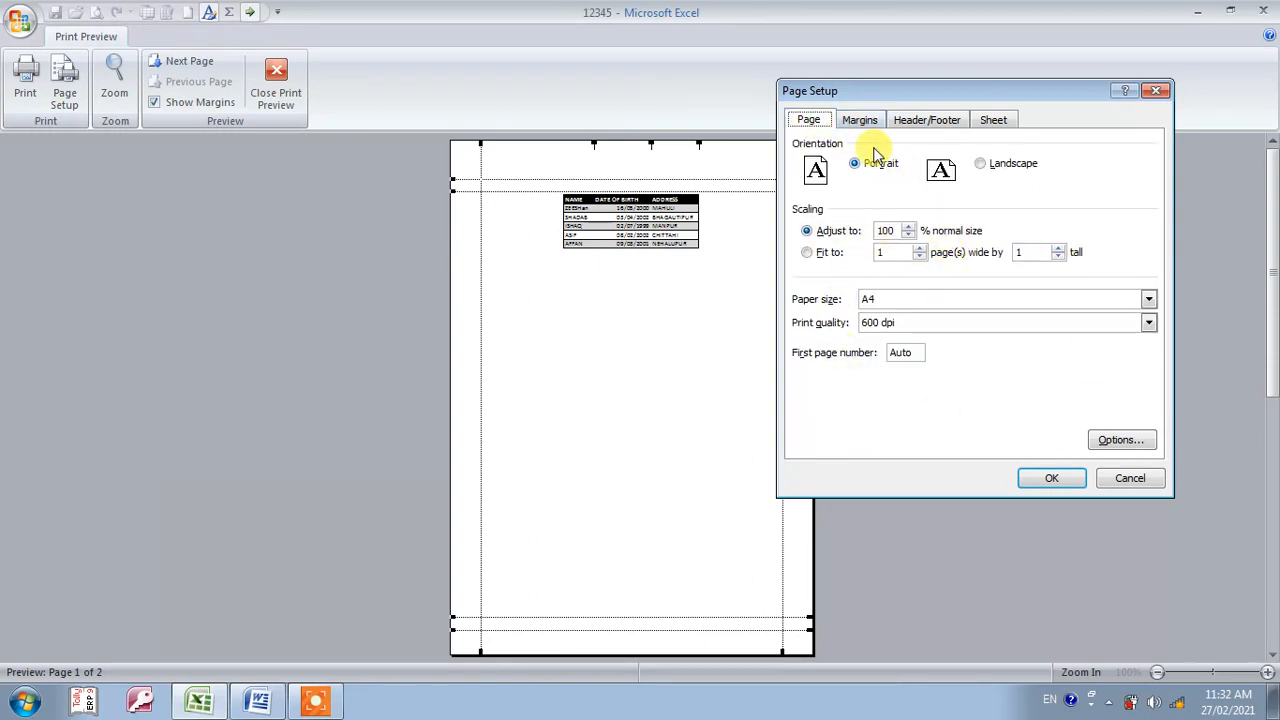
{"action": "left_click", "coordinate": [858, 121]}
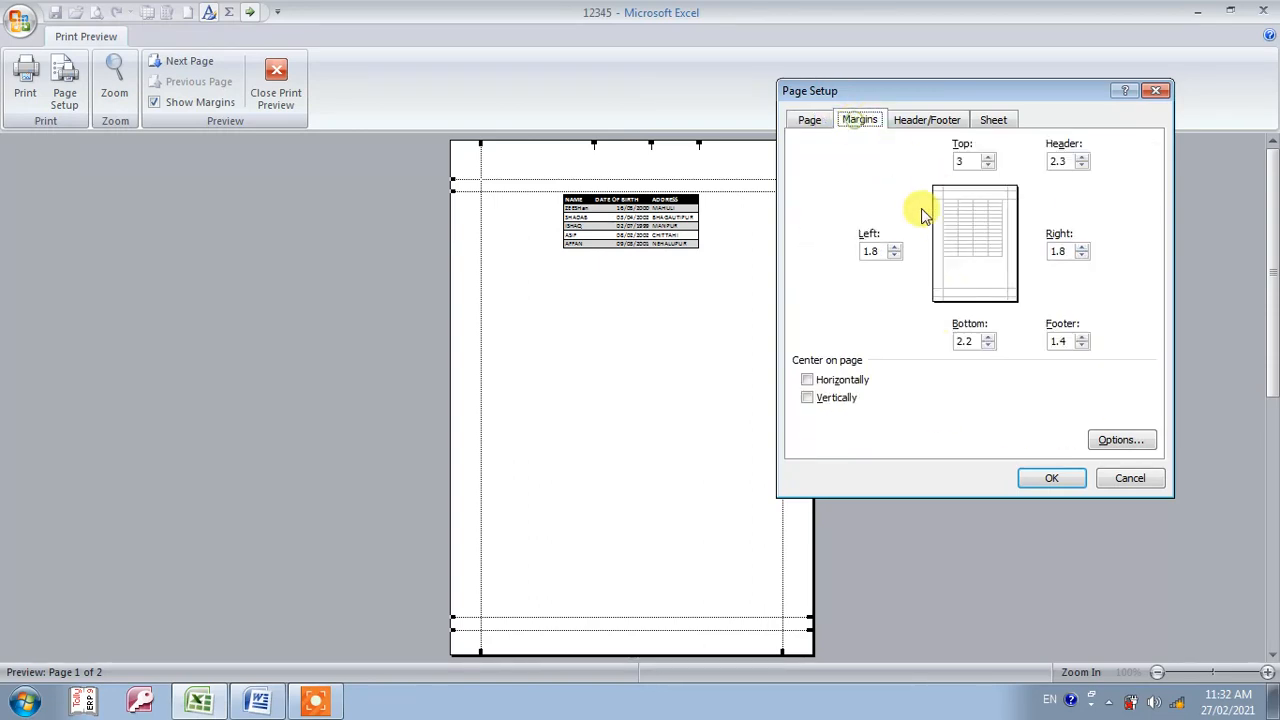
{"action": "left_click", "coordinate": [922, 128]}
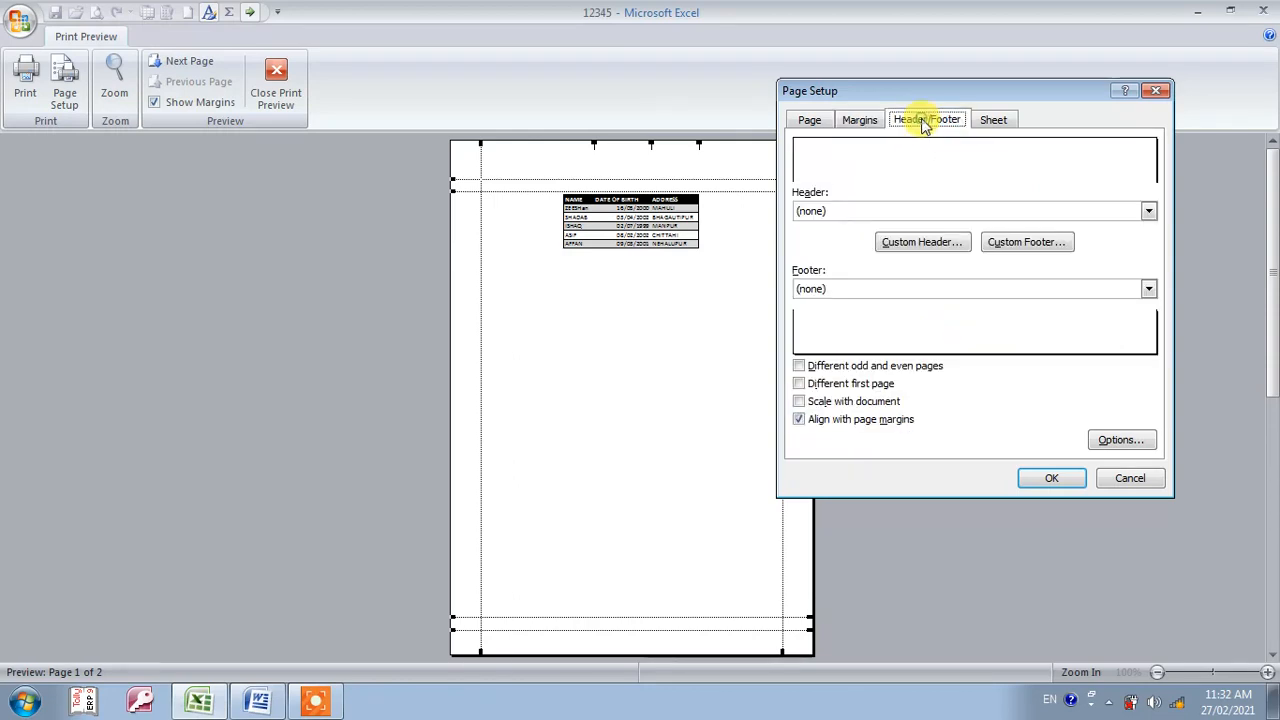
{"action": "left_click", "coordinate": [863, 119]}
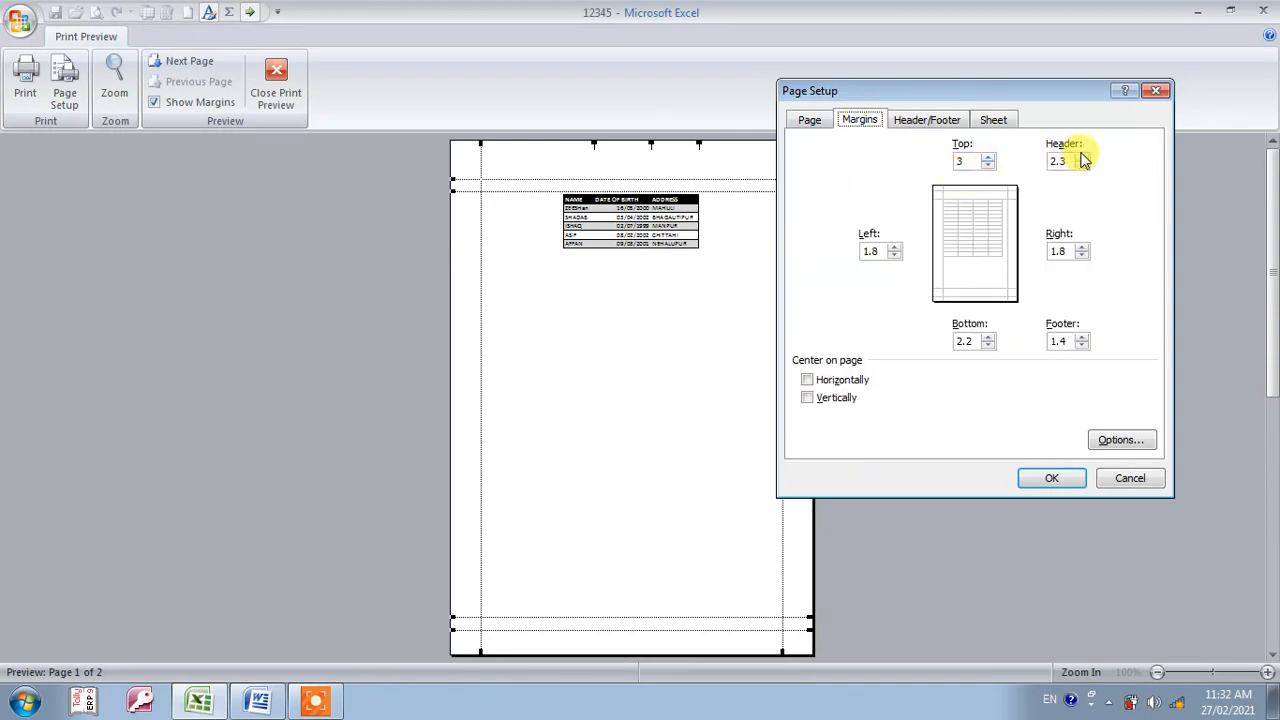
{"action": "left_click", "coordinate": [925, 121]}
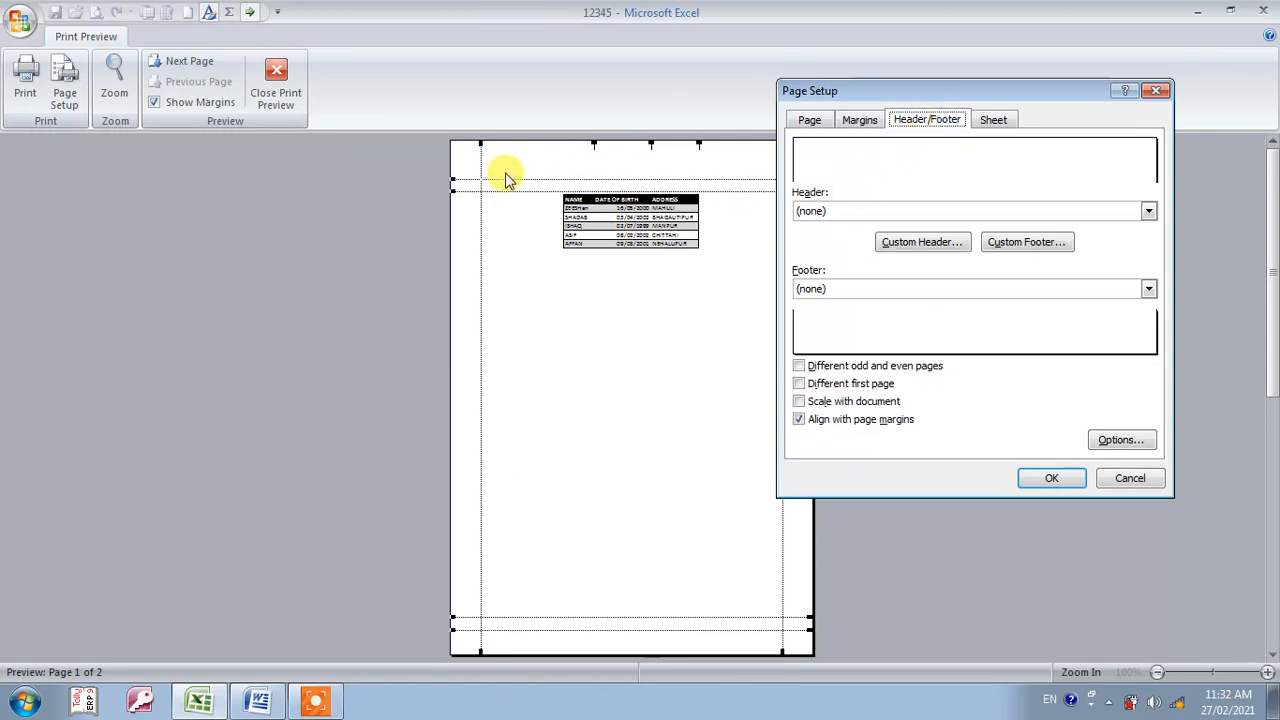
{"action": "left_click", "coordinate": [1142, 478]}
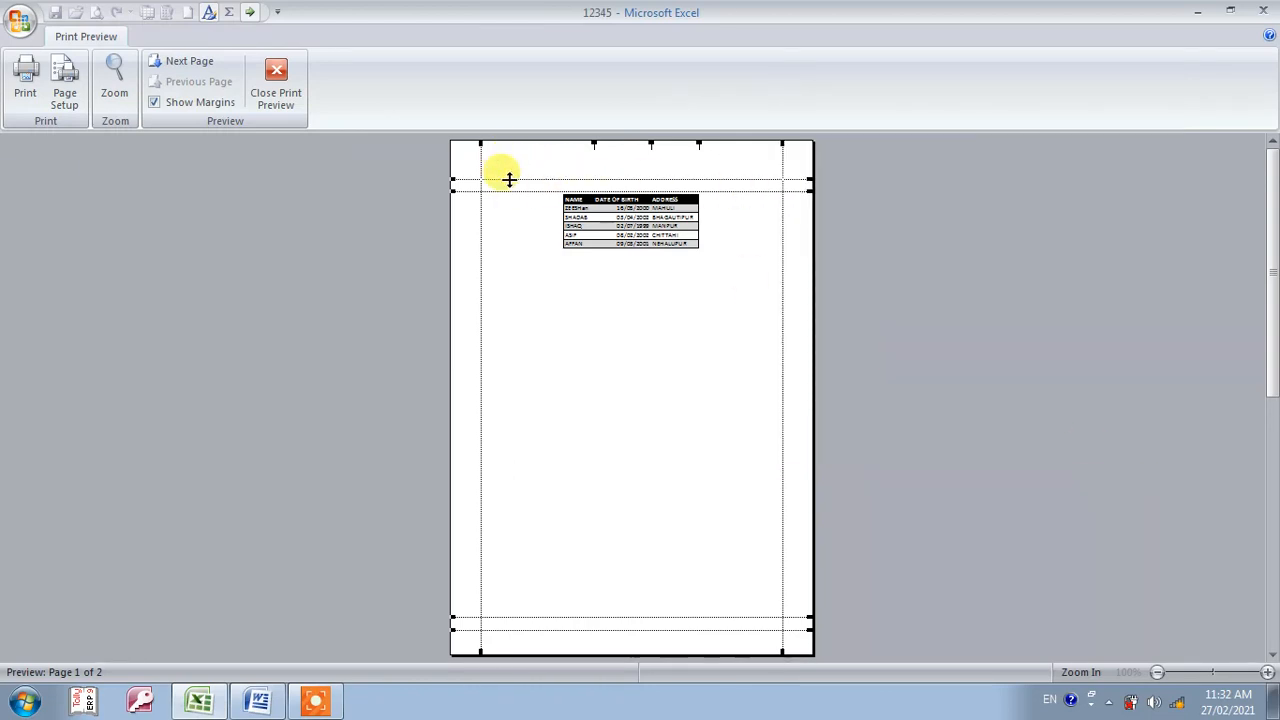
Raise the header margin close to the page's top edge and create a custom header with Computer Solution and its address at left, phone number at right
{"action": "left_click_drag", "start_coordinate": [504, 177], "coordinate": [520, 148]}
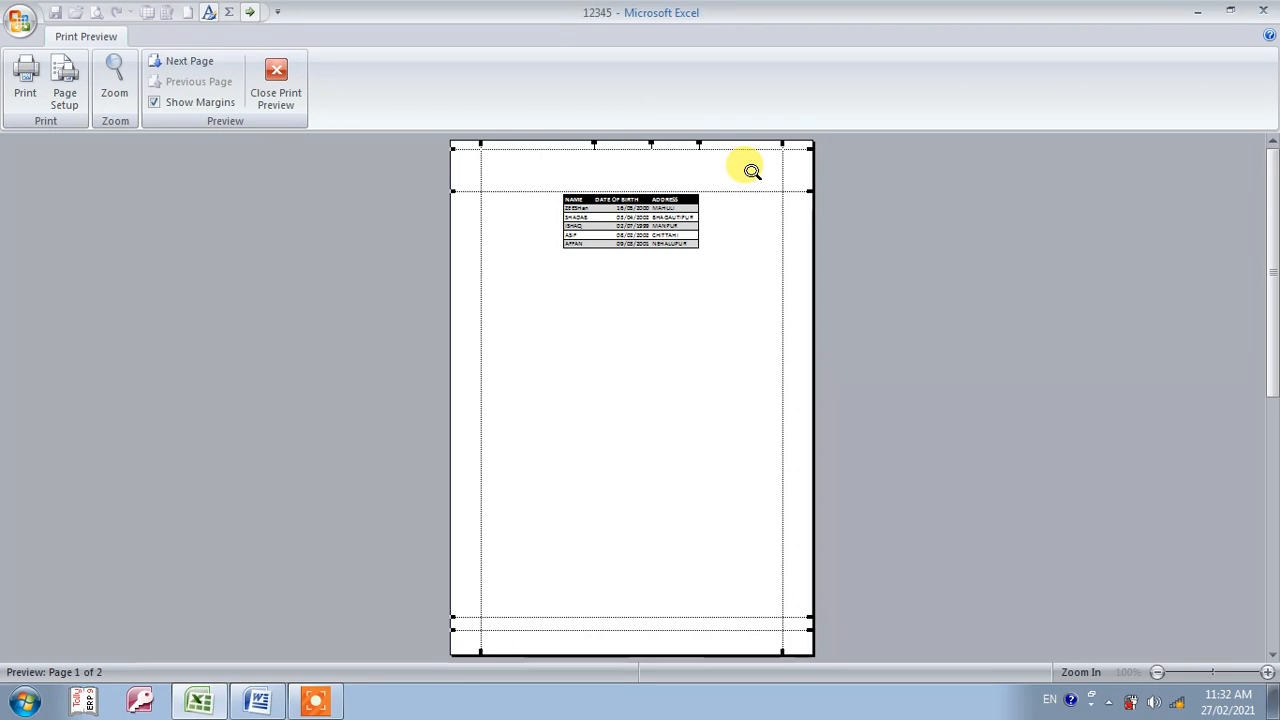
{"action": "left_click", "coordinate": [66, 85]}
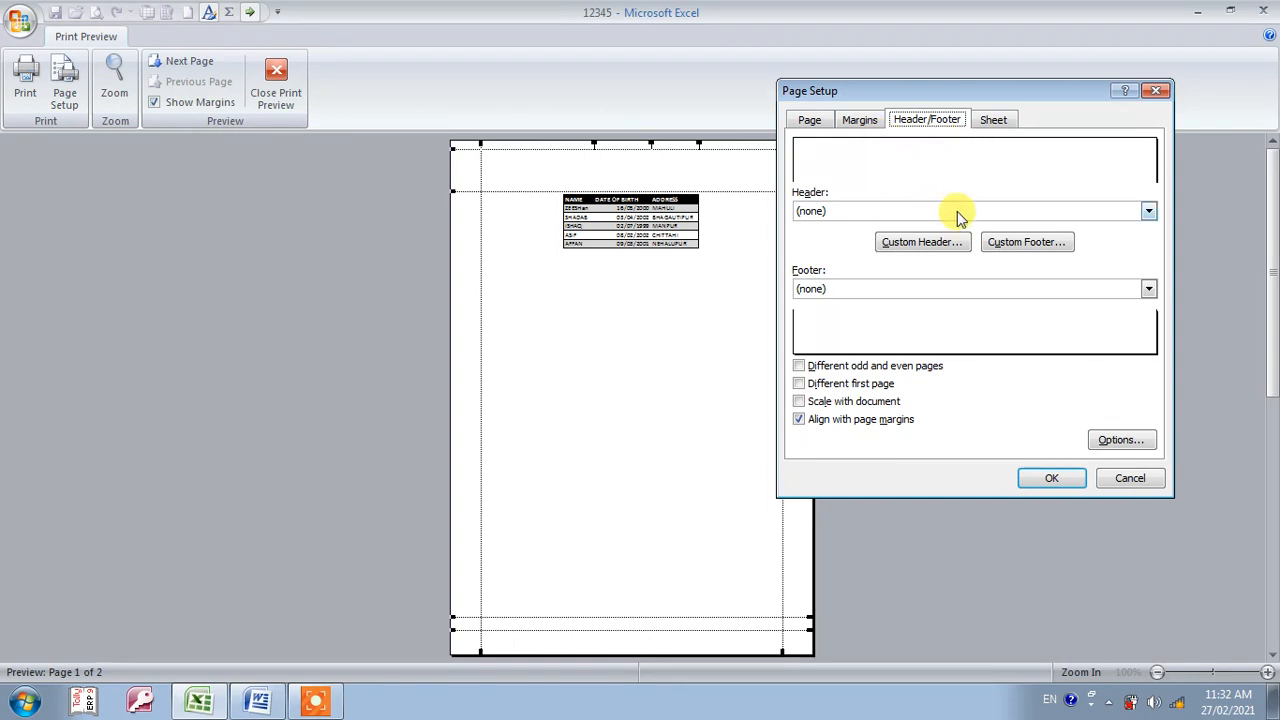
{"action": "left_click", "coordinate": [921, 245]}
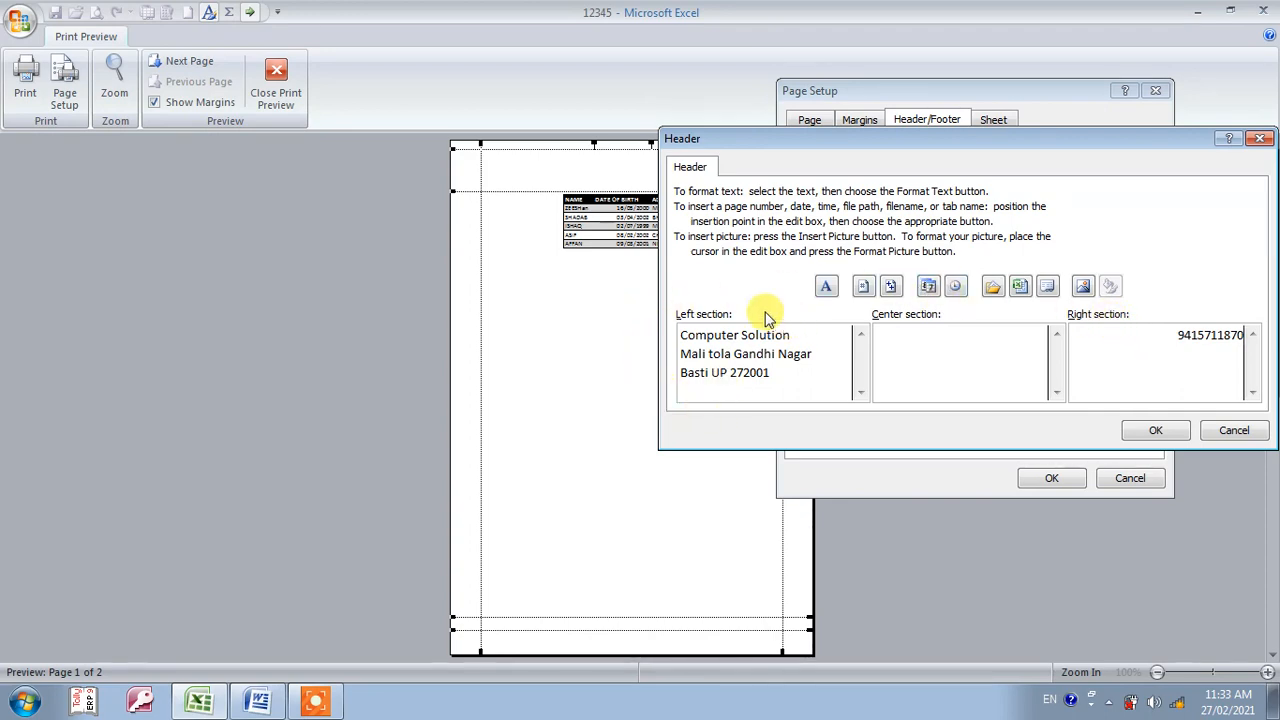
{"action": "left_click_drag", "start_coordinate": [999, 156], "coordinate": [936, 136]}
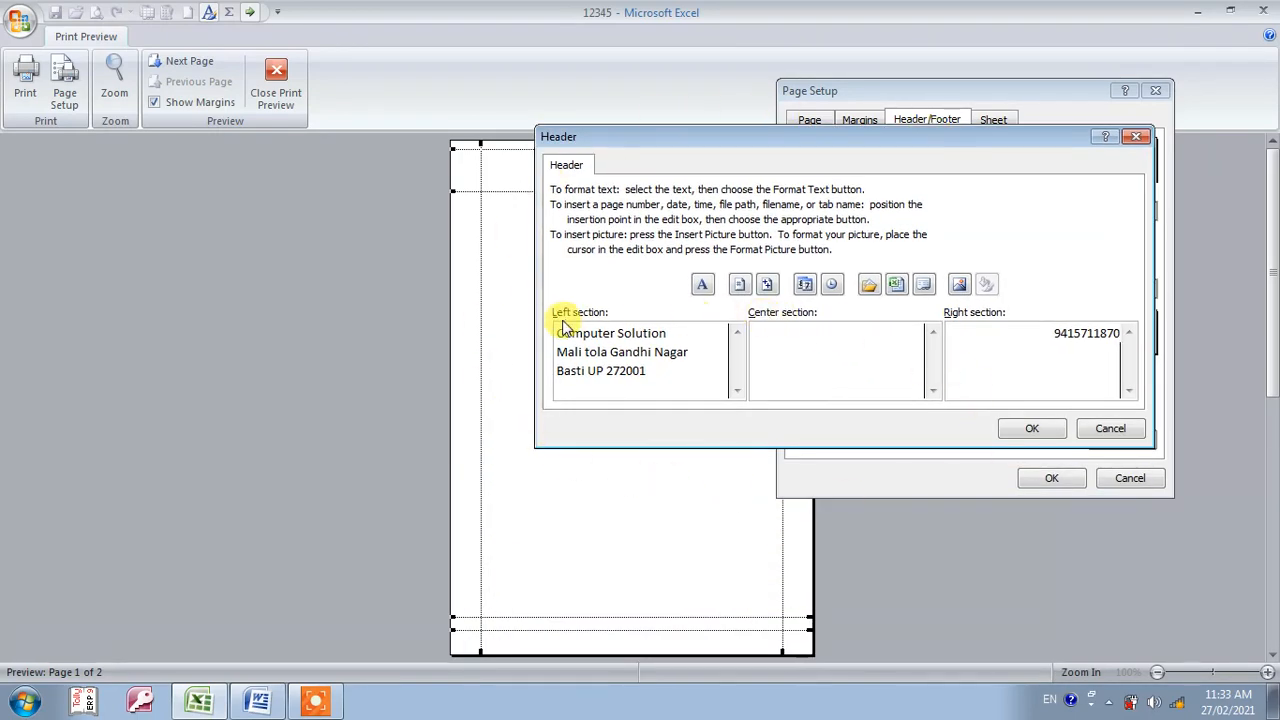
Format the Computer Solution line in the header's left section as bold, size 14
{"action": "triple_click", "coordinate": [670, 332]}
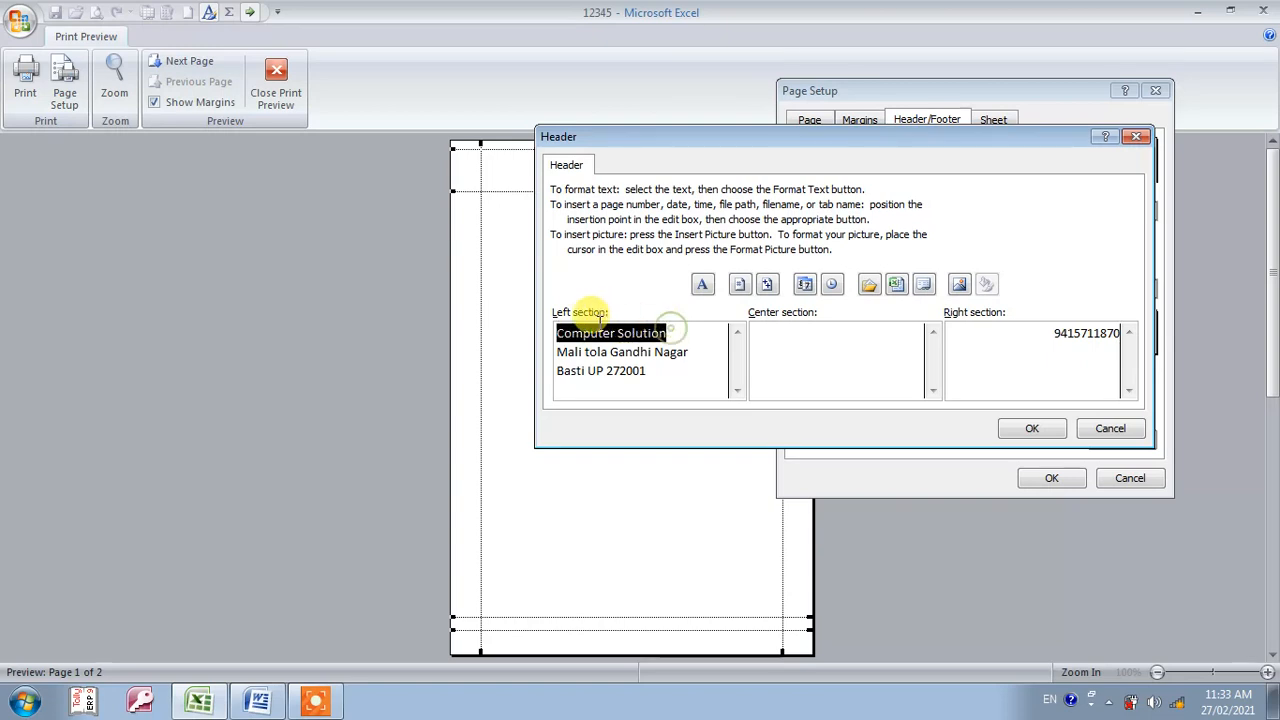
{"action": "left_click", "coordinate": [702, 286]}
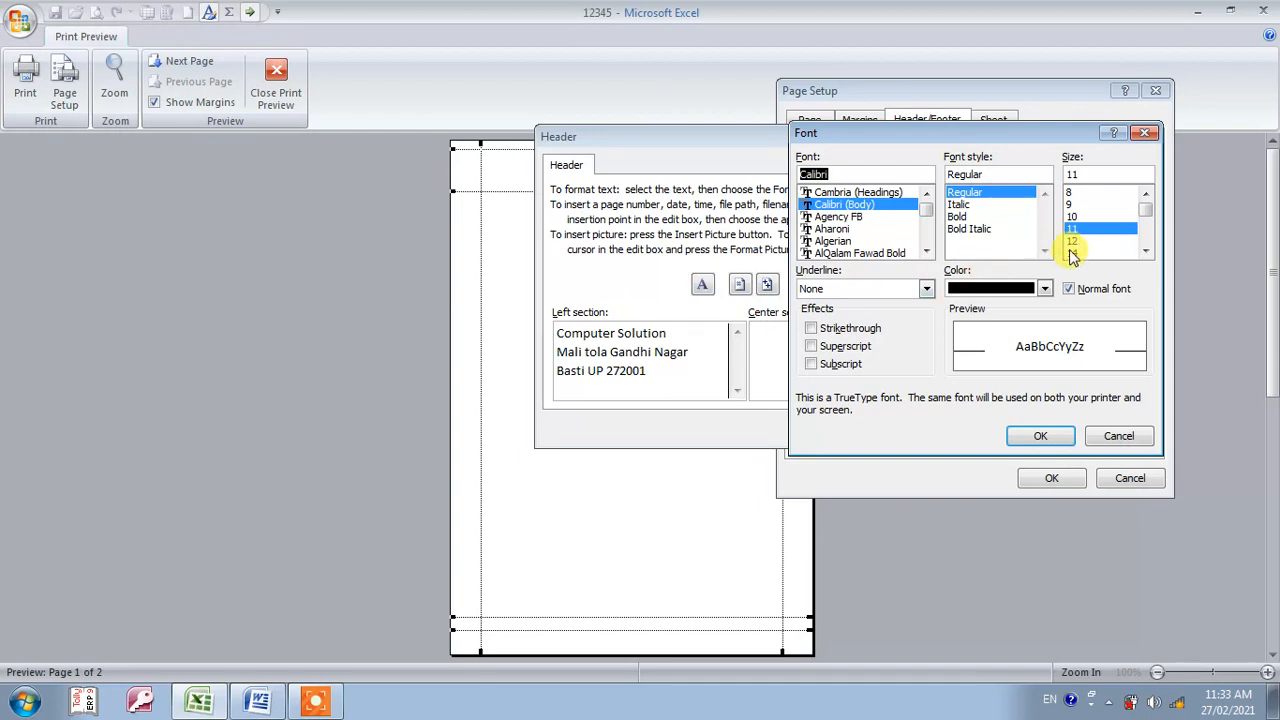
{"action": "left_click", "coordinate": [1072, 253]}
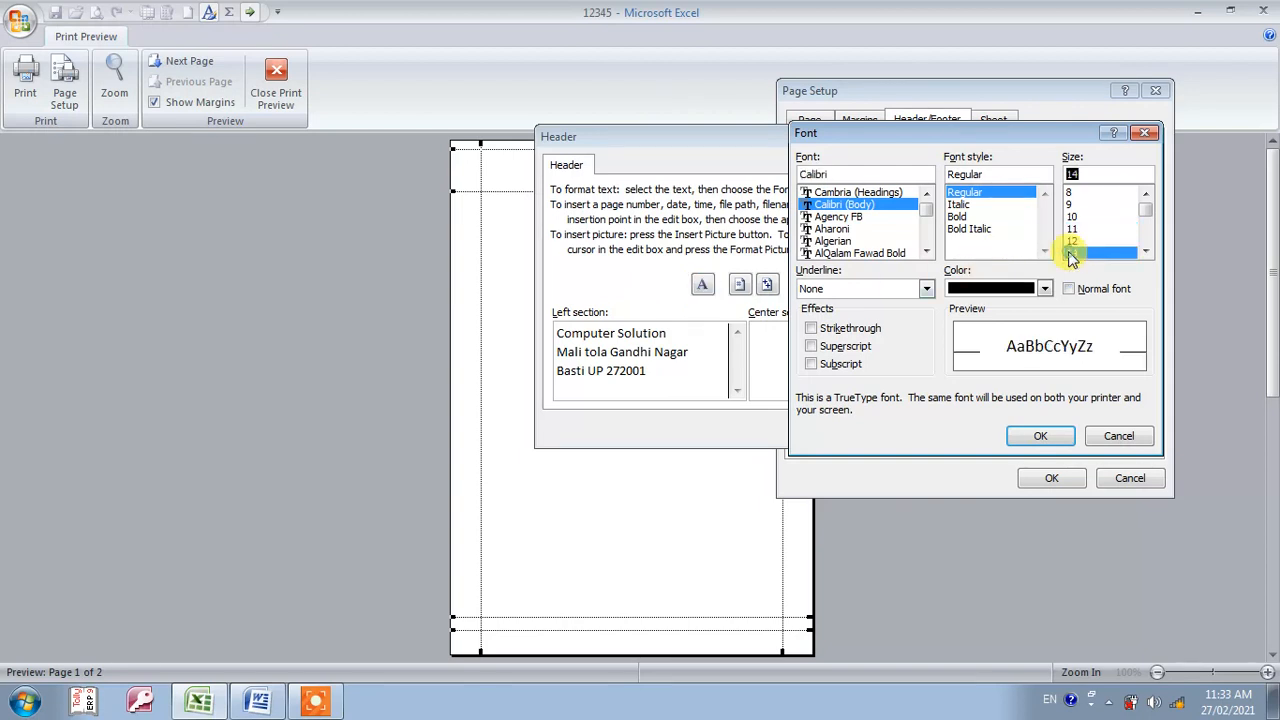
{"action": "left_click", "coordinate": [958, 216]}
{"action": "left_click", "coordinate": [1038, 436]}
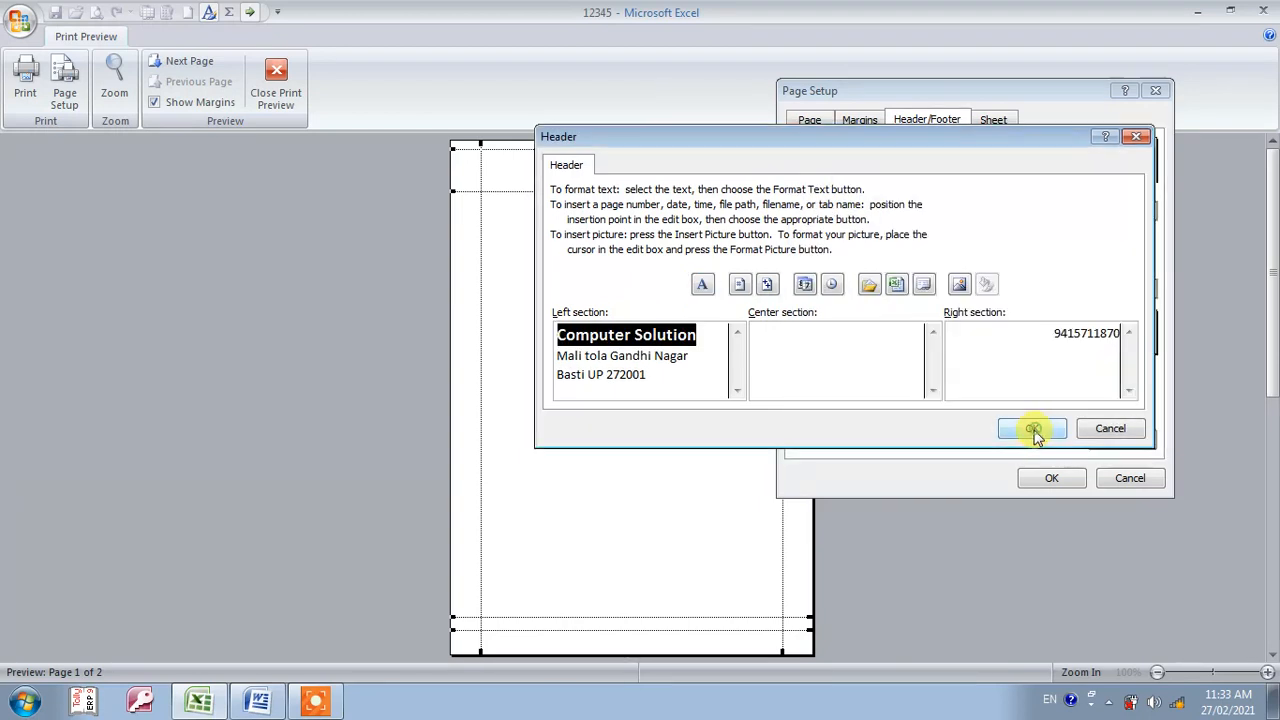
{"action": "left_click", "coordinate": [670, 373]}
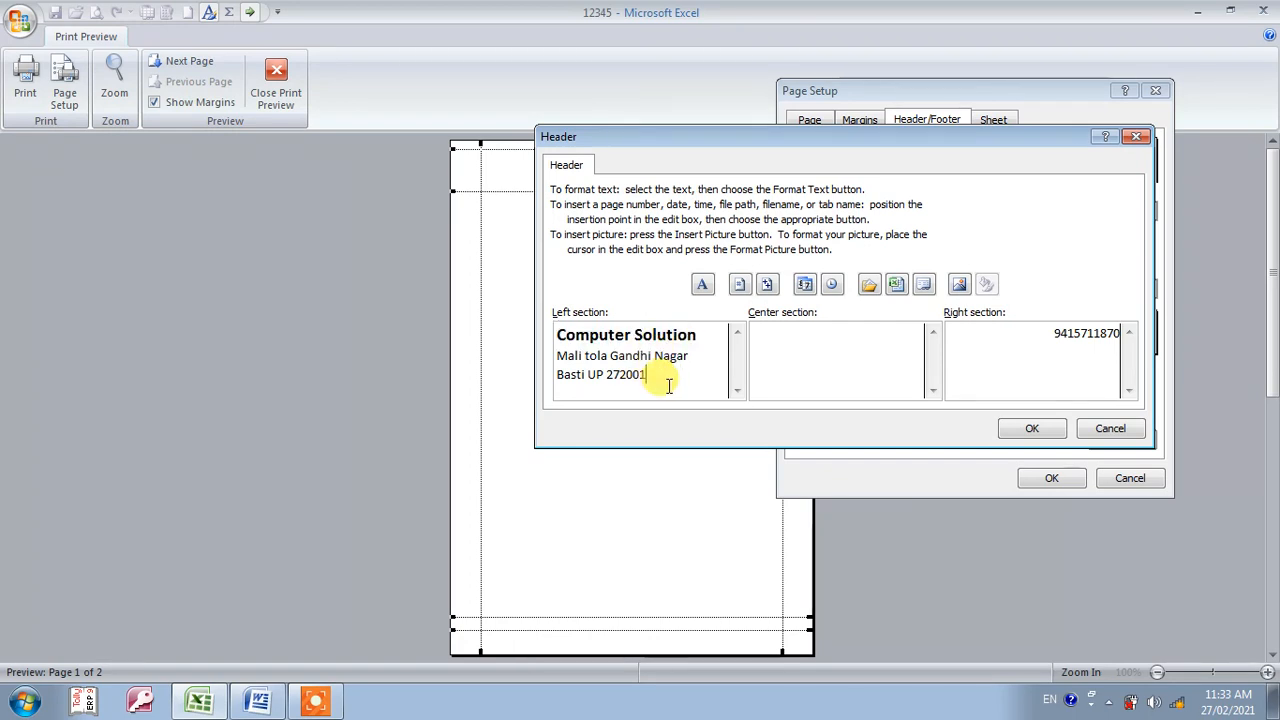
Make the phone number in the header's right section bold and apply the custom header to the sheet
{"action": "triple_click", "coordinate": [1057, 334]}
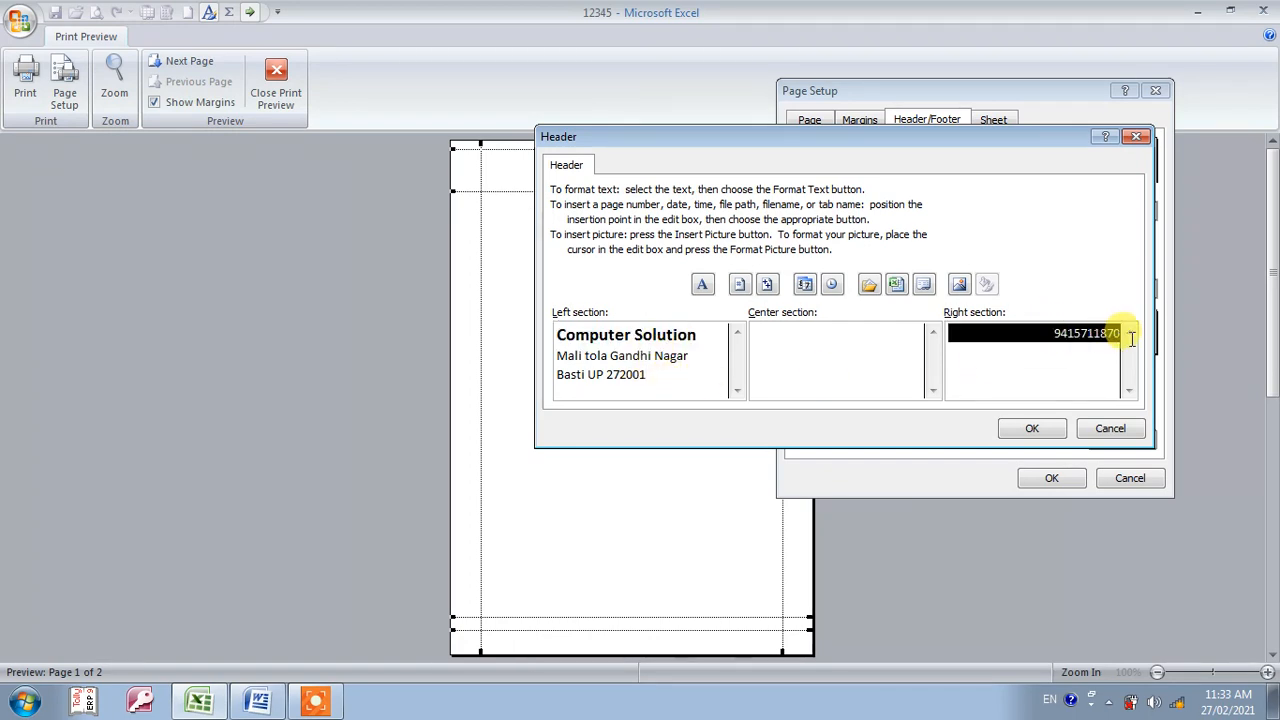
{"action": "left_click", "coordinate": [702, 285]}
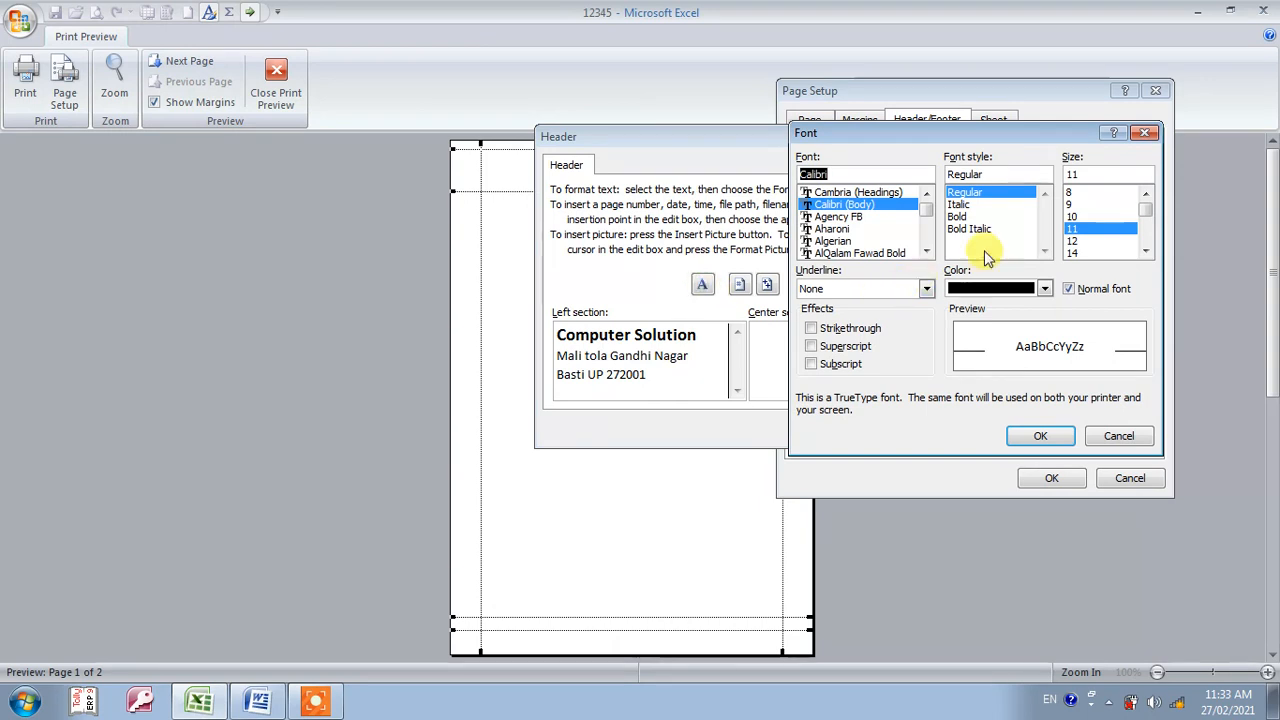
{"action": "left_click", "coordinate": [965, 216]}
{"action": "left_click", "coordinate": [1037, 440]}
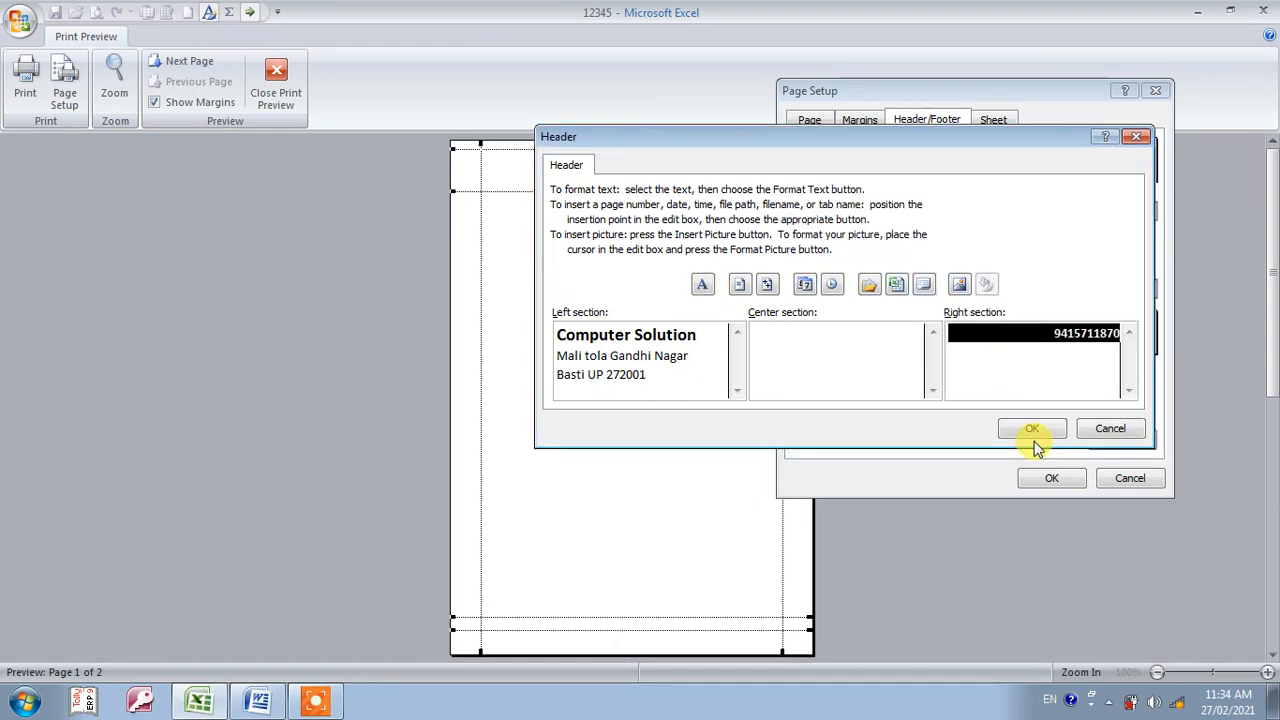
{"action": "left_click", "coordinate": [878, 360]}
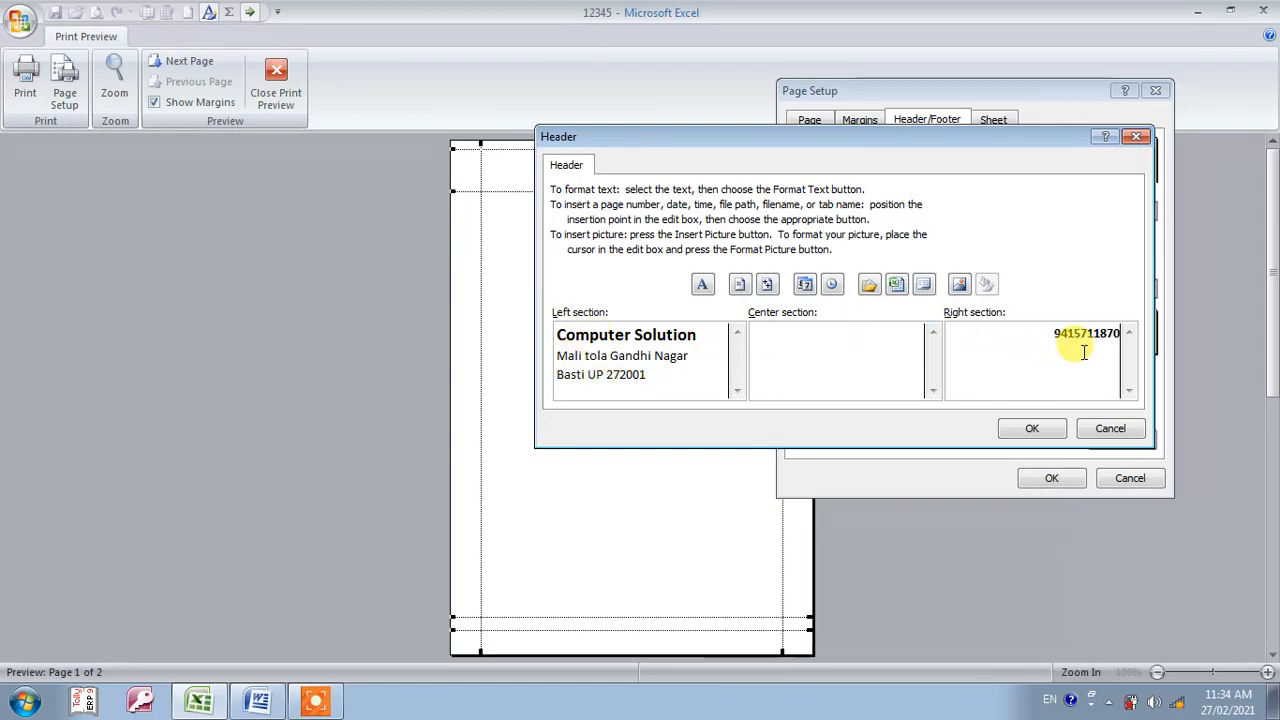
{"action": "left_click", "coordinate": [1033, 429]}
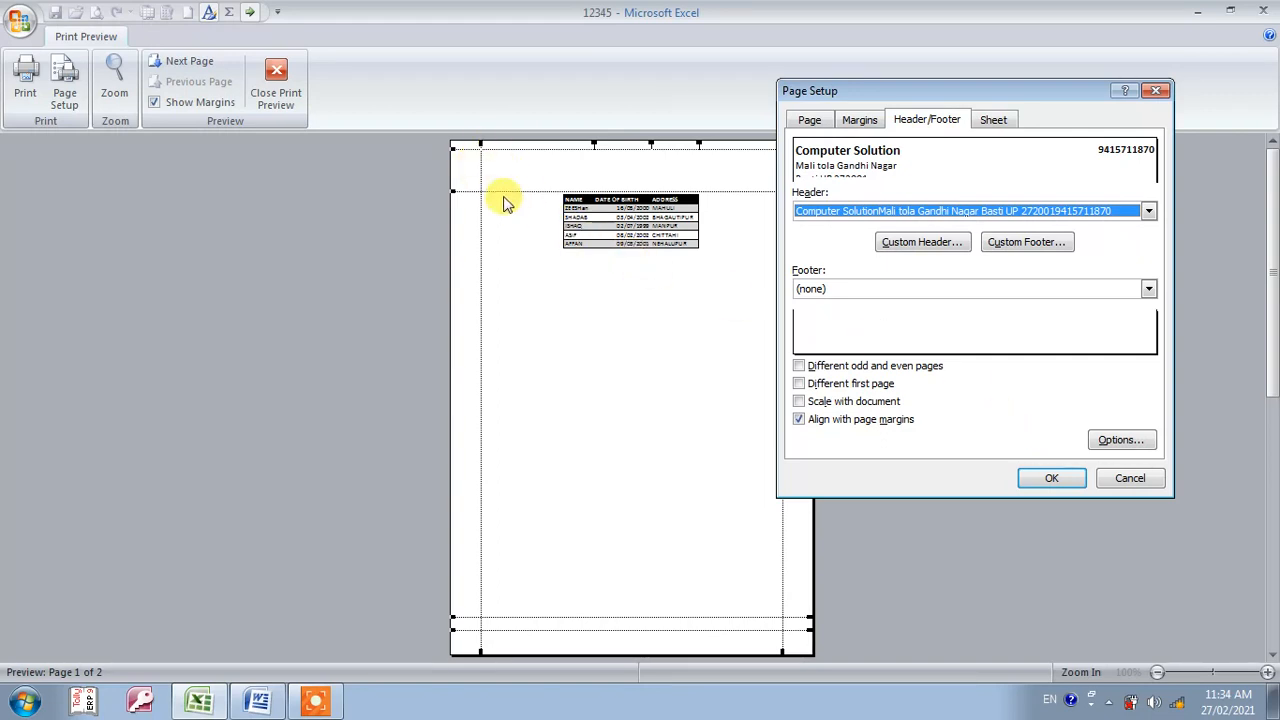
{"action": "left_click", "coordinate": [1055, 479]}
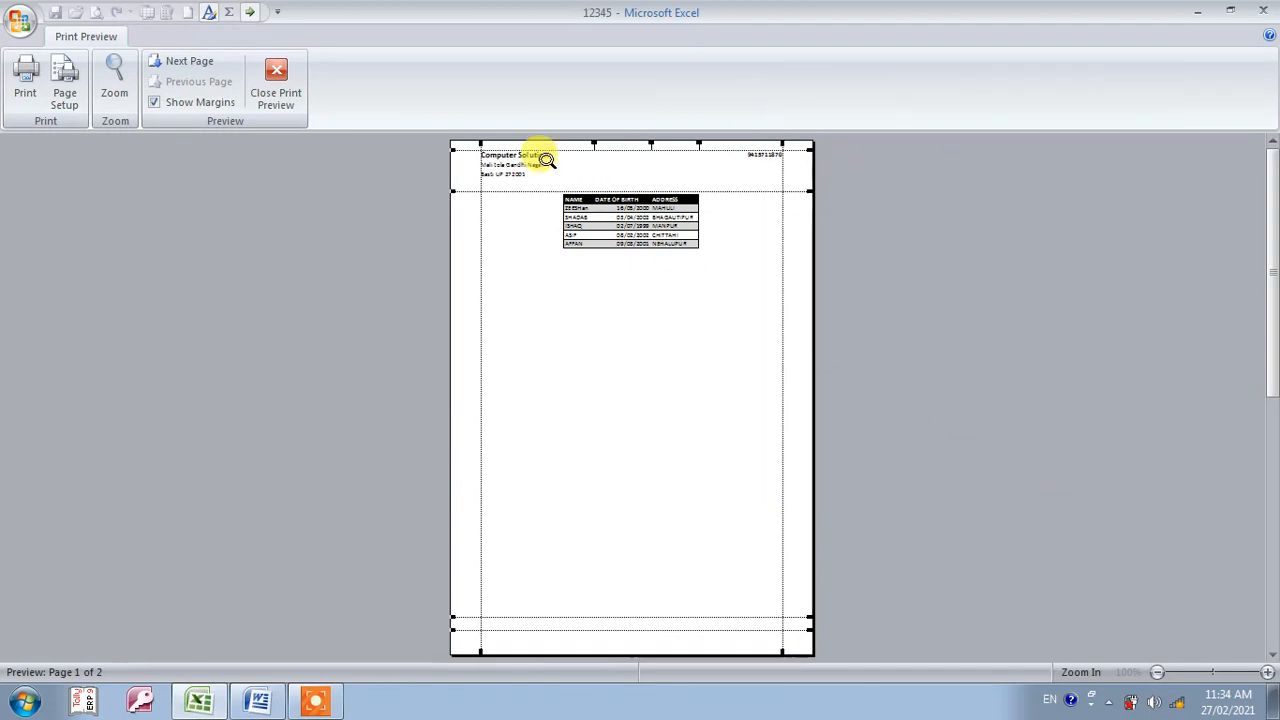
Zoom in on the print preview and check the header on both pages, returning to the first page
{"action": "left_click", "coordinate": [117, 92]}
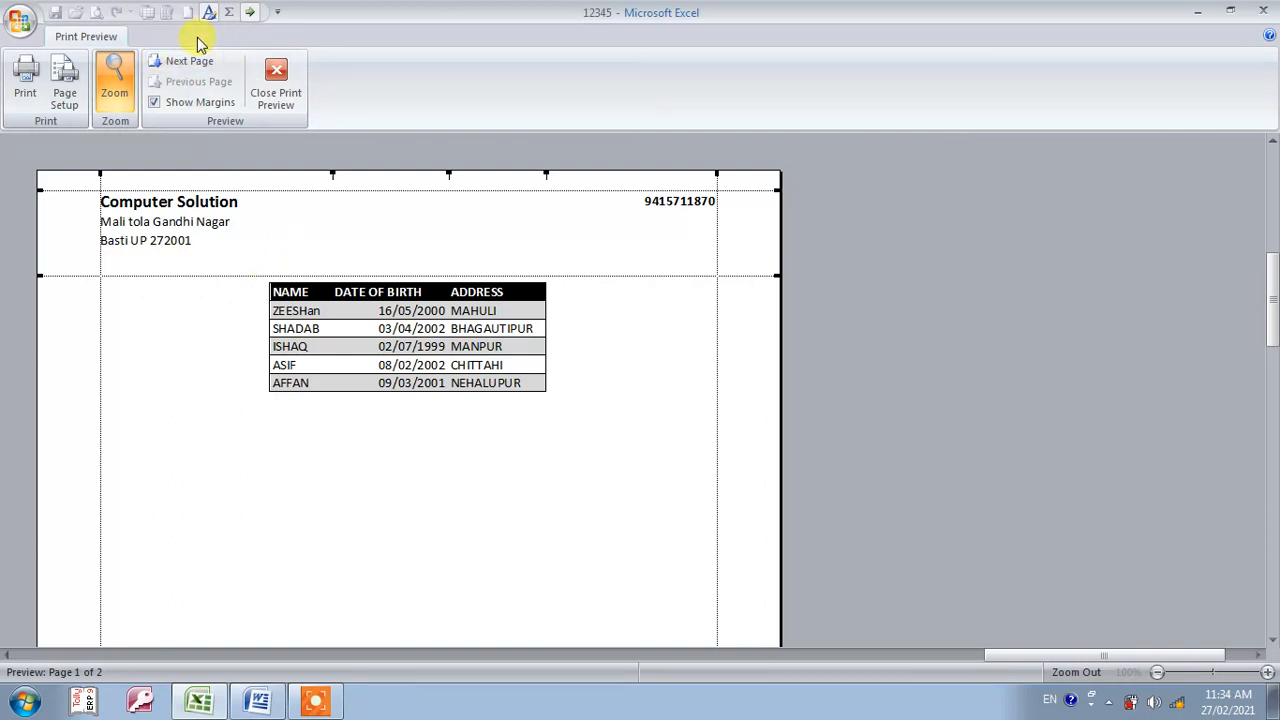
{"action": "left_click", "coordinate": [193, 68]}
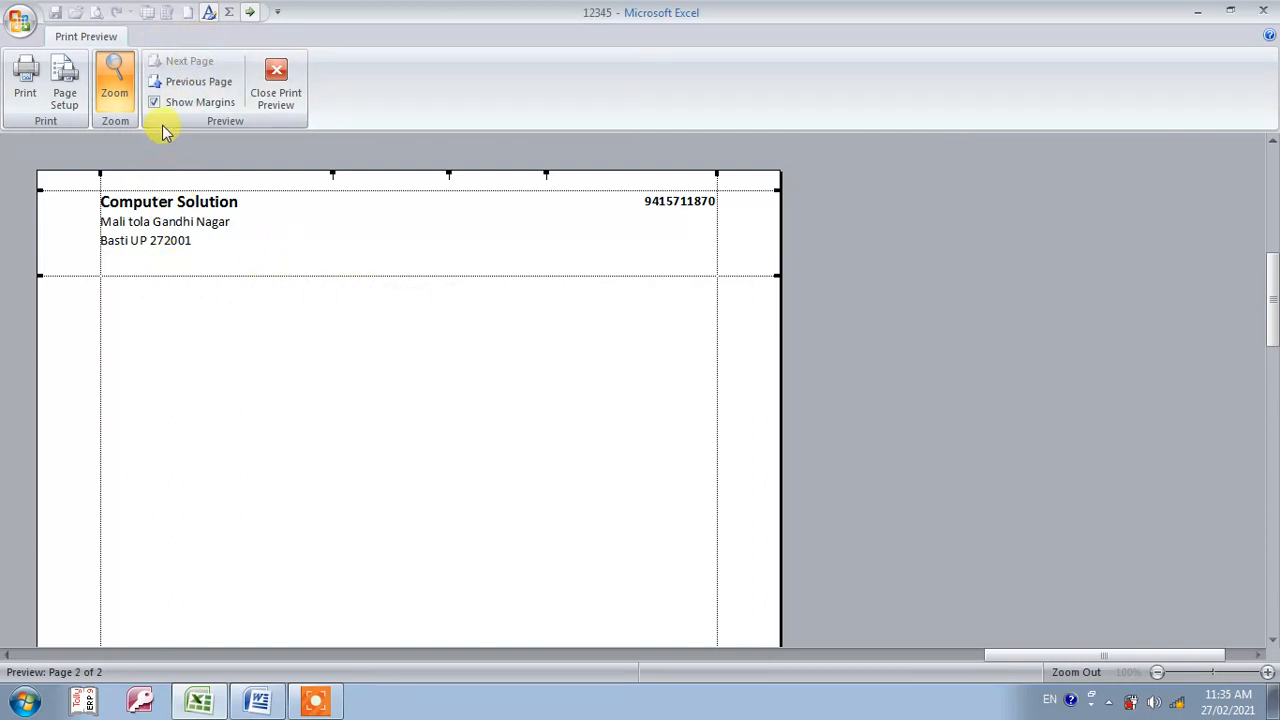
{"action": "left_click", "coordinate": [190, 84]}
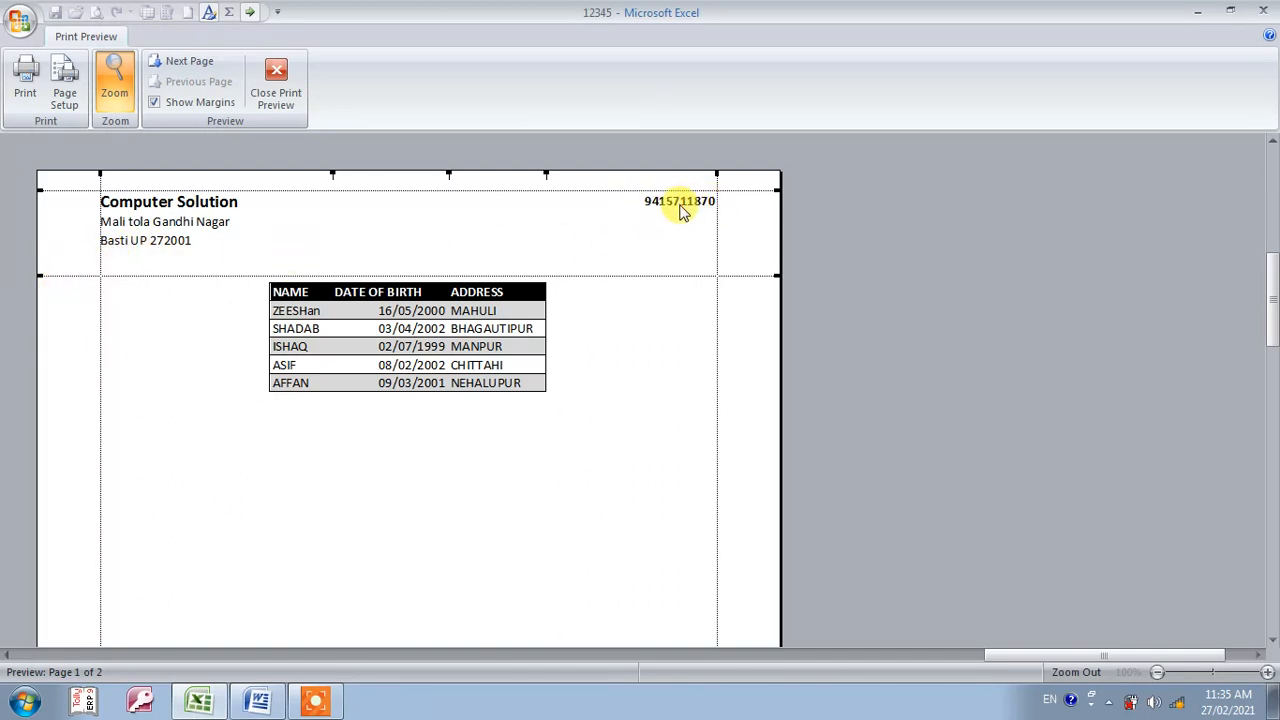
Reopen the custom header and move the phone number from the right section to a new line below the address in the left section
{"action": "left_click", "coordinate": [64, 92]}
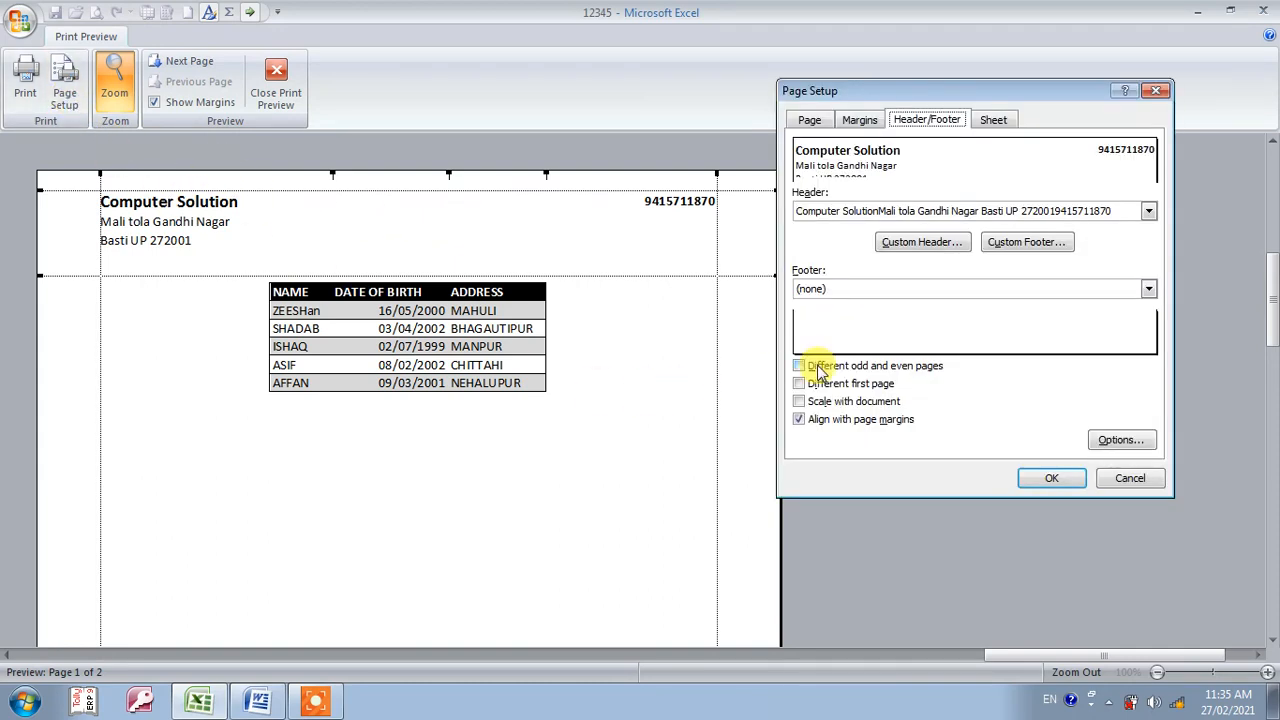
{"action": "left_click", "coordinate": [922, 242]}
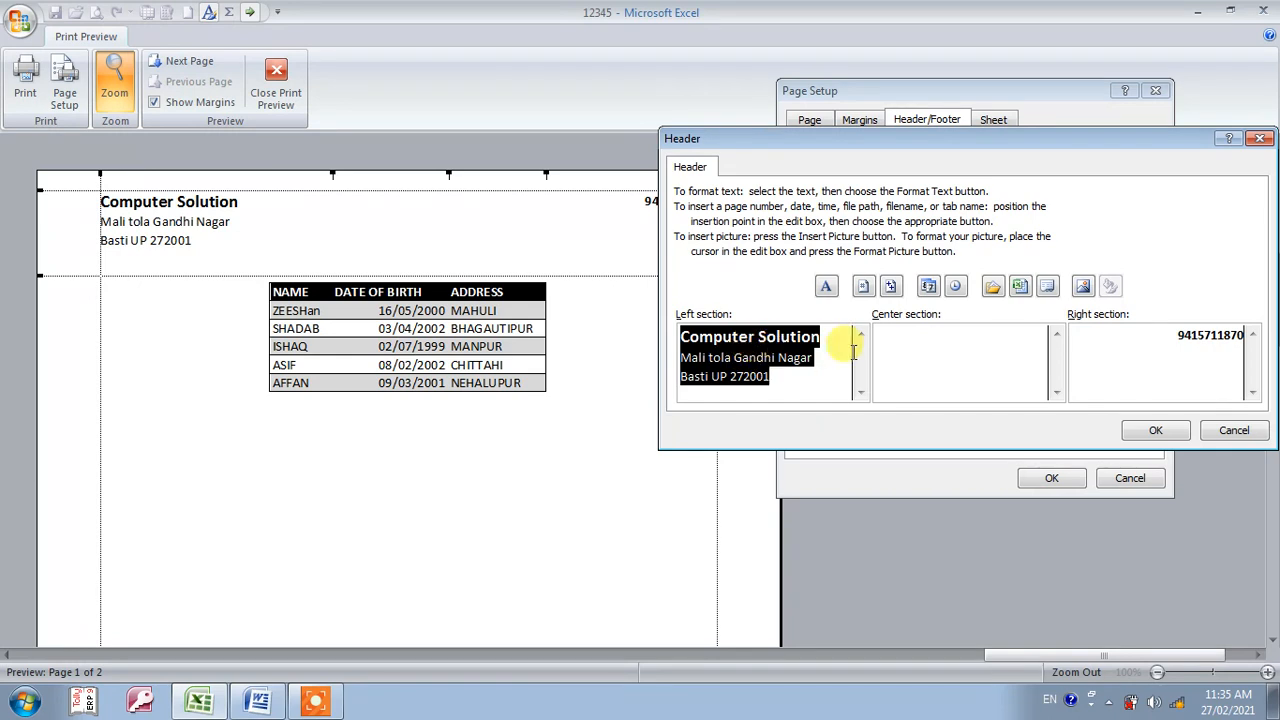
{"action": "left_click", "coordinate": [1180, 337]}
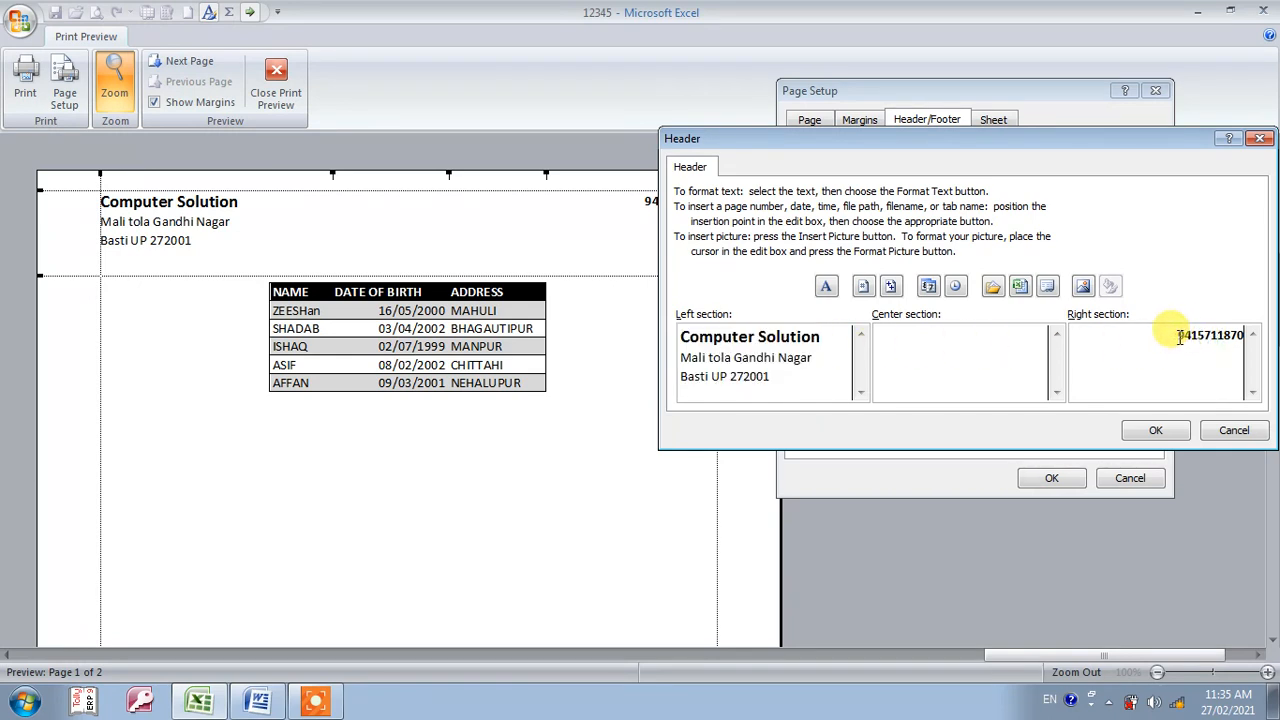
{"action": "left_click_drag", "start_coordinate": [1180, 337], "coordinate": [1245, 340]}
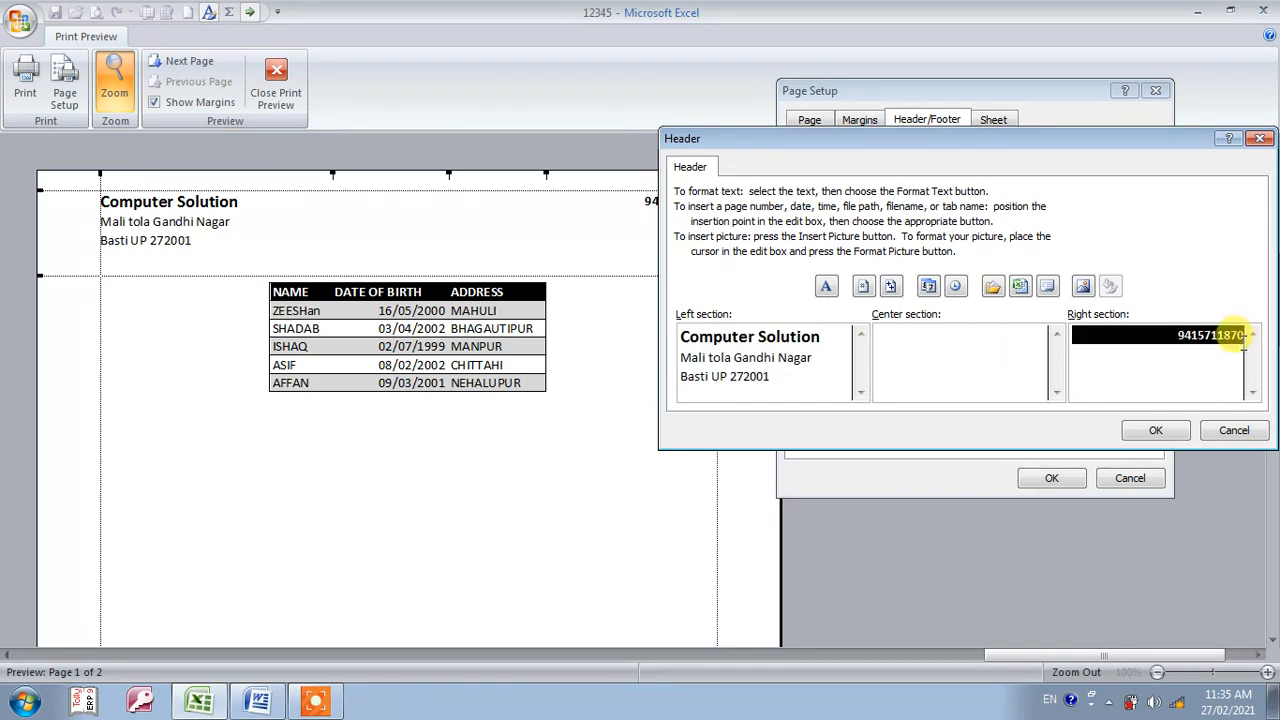
{"action": "key", "text": "ctrl+x"}
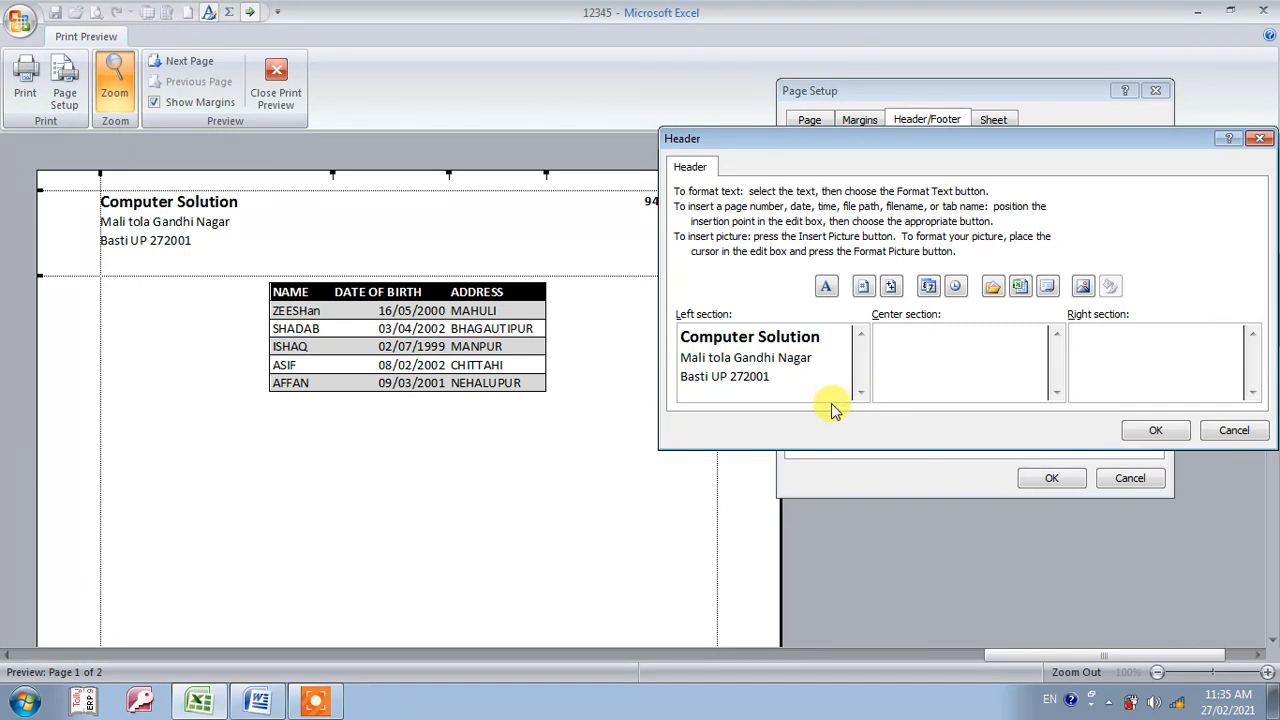
{"action": "left_click", "coordinate": [800, 377]}
{"action": "key", "text": "Return"}
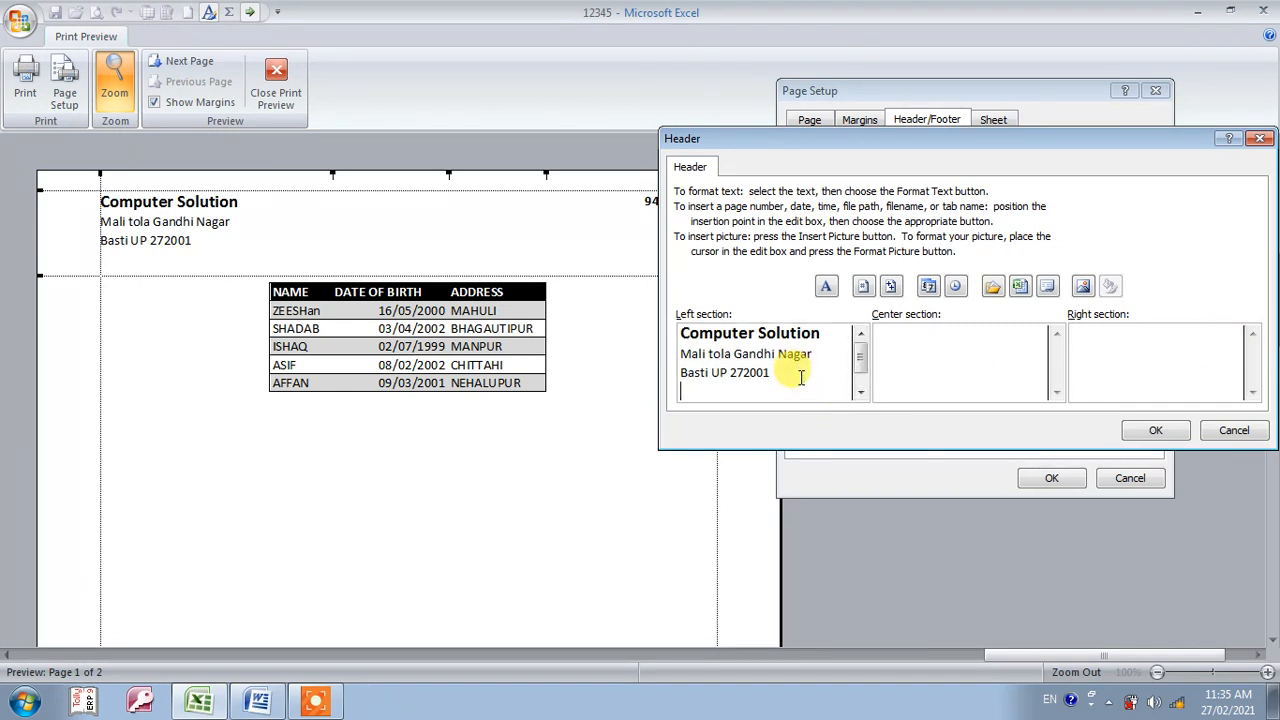
Start inserting a picture into the header's right section and browse to the PhotoShope folder on Local Disk (F:)
{"action": "left_click", "coordinate": [1215, 349]}
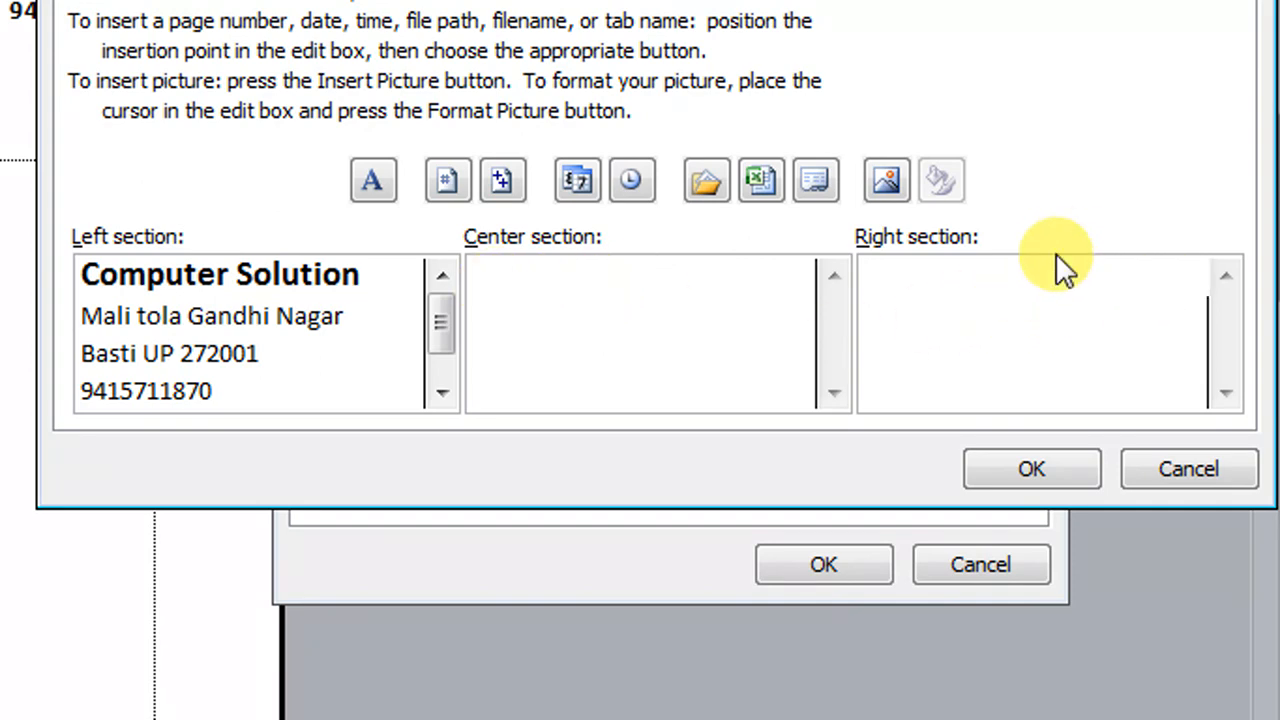
{"action": "left_click", "coordinate": [883, 183]}
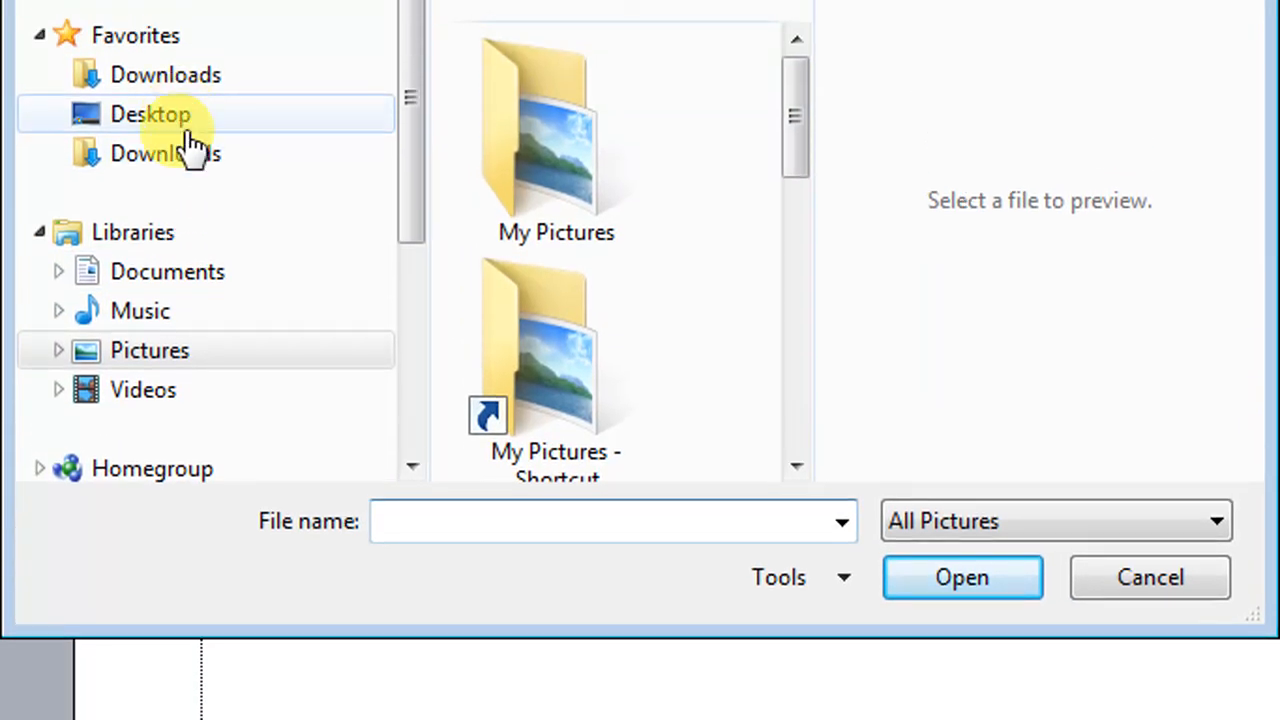
{"action": "left_click", "coordinate": [410, 465]}
{"action": "left_click", "coordinate": [410, 465]}
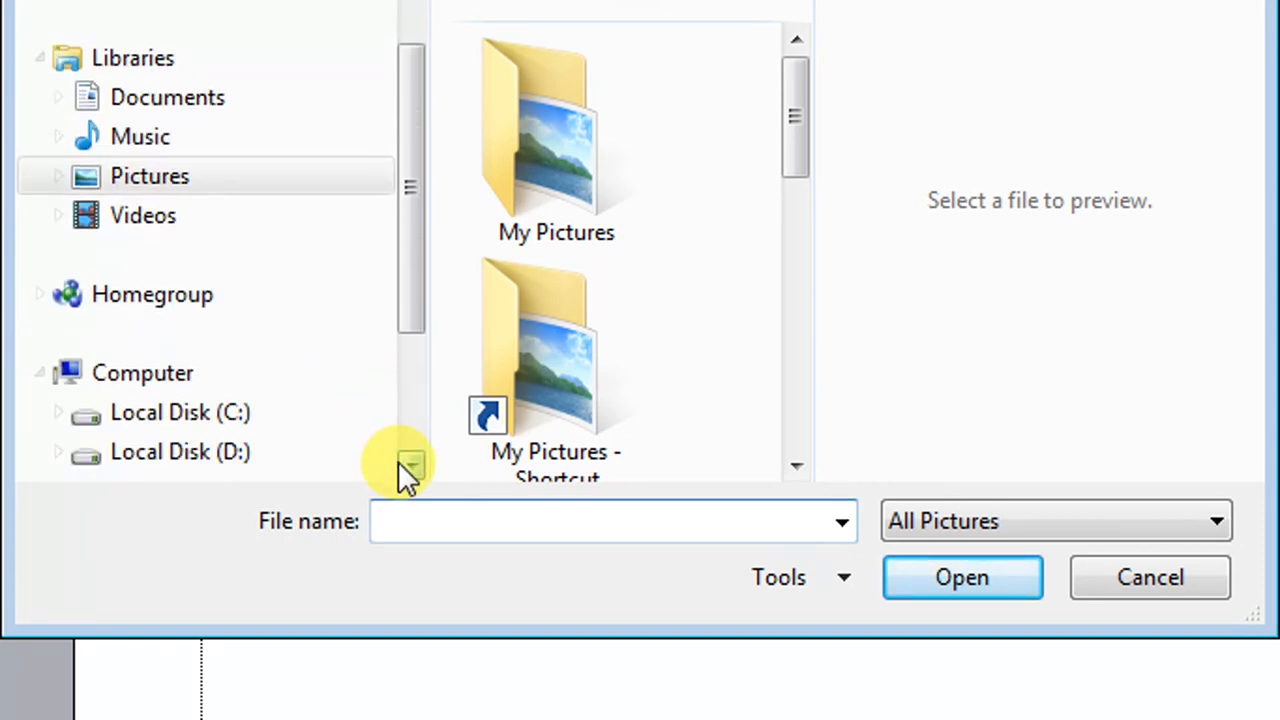
{"action": "left_click", "coordinate": [410, 465]}
{"action": "left_click", "coordinate": [410, 465]}
{"action": "left_click", "coordinate": [238, 374]}
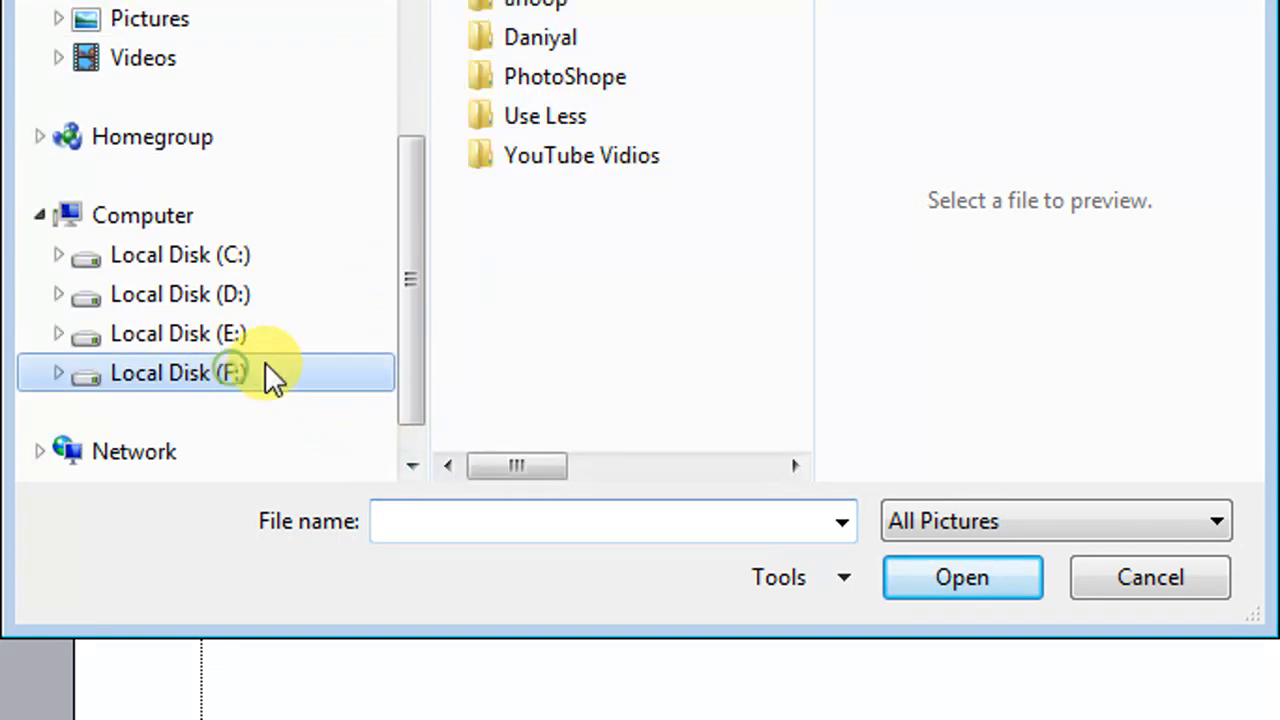
{"action": "left_click", "coordinate": [548, 72]}
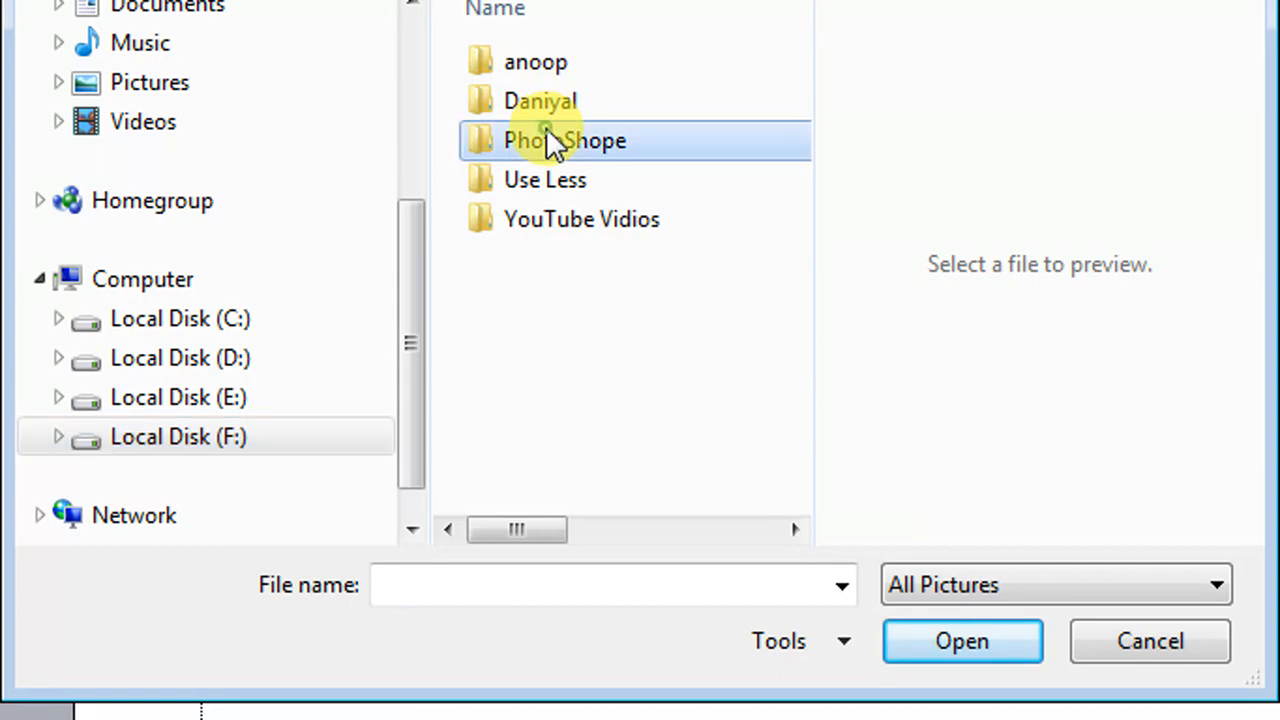
{"action": "double_click", "coordinate": [553, 143]}
Find the Logo wb image in the folder and insert it into the header's right section
{"action": "left_click", "coordinate": [793, 530]}
{"action": "left_click", "coordinate": [793, 530]}
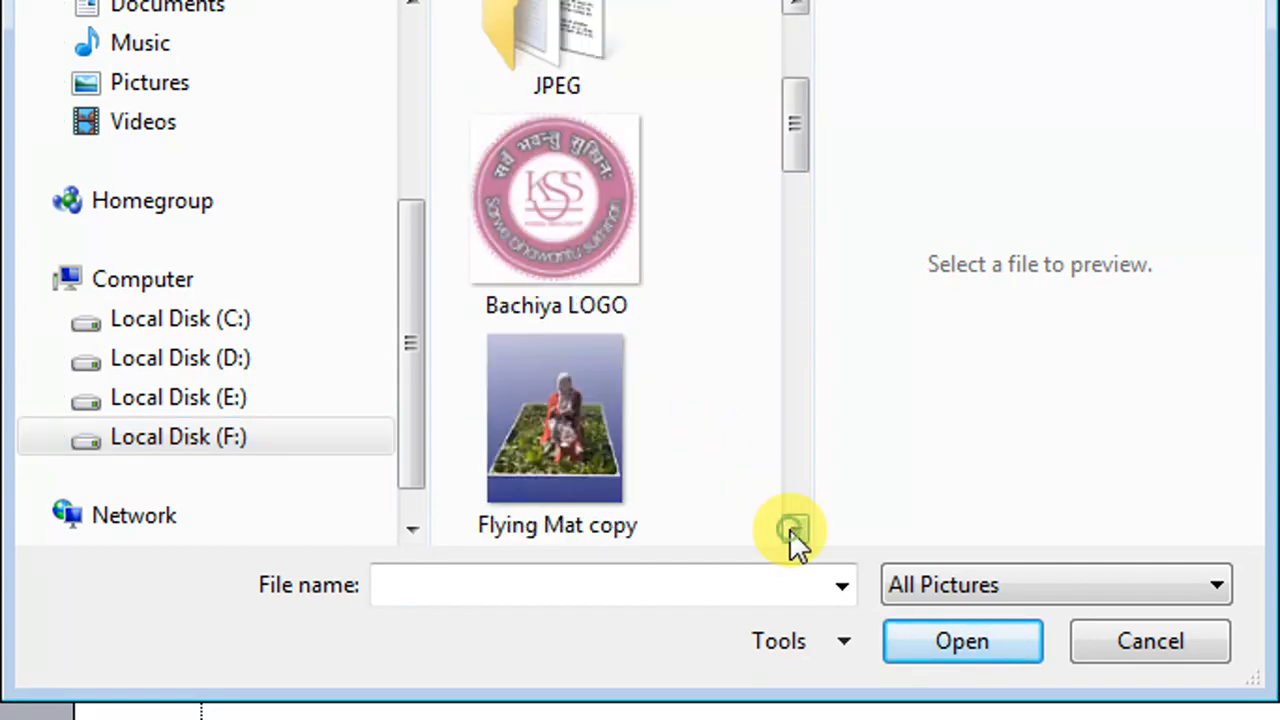
{"action": "left_click", "coordinate": [791, 529]}
{"action": "left_click", "coordinate": [791, 529]}
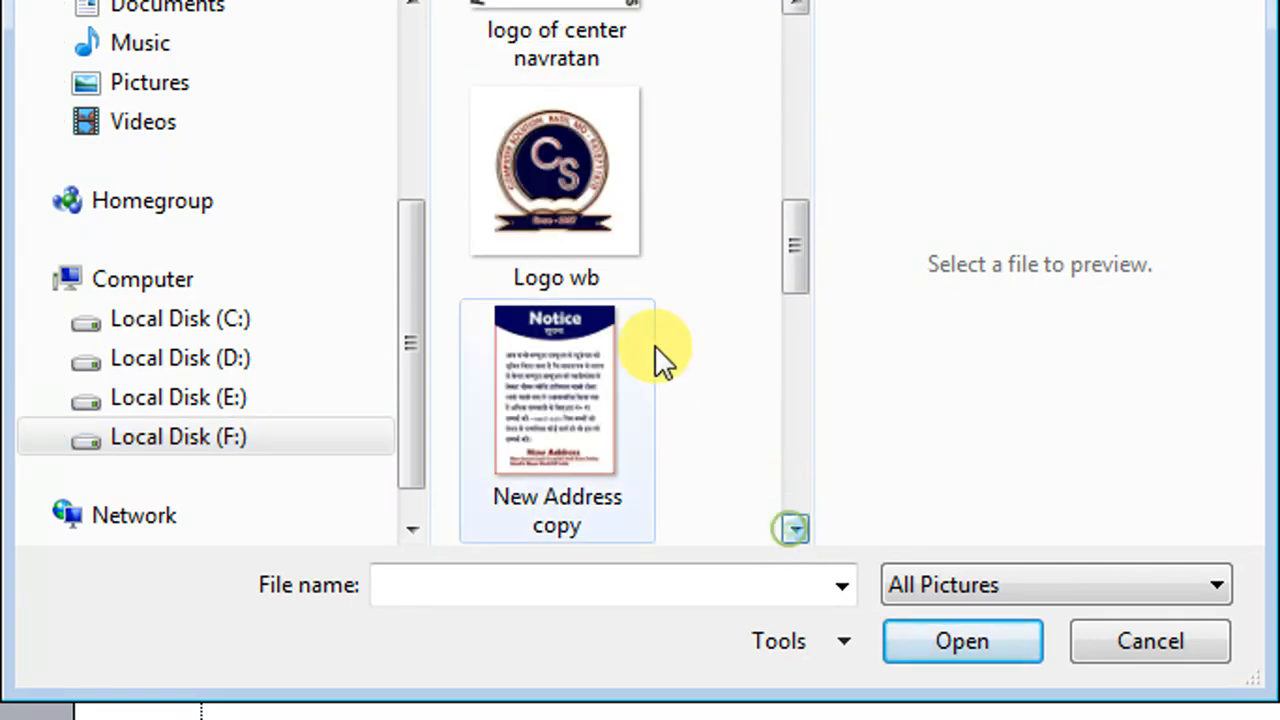
{"action": "left_click", "coordinate": [583, 223]}
{"action": "left_click", "coordinate": [919, 626]}
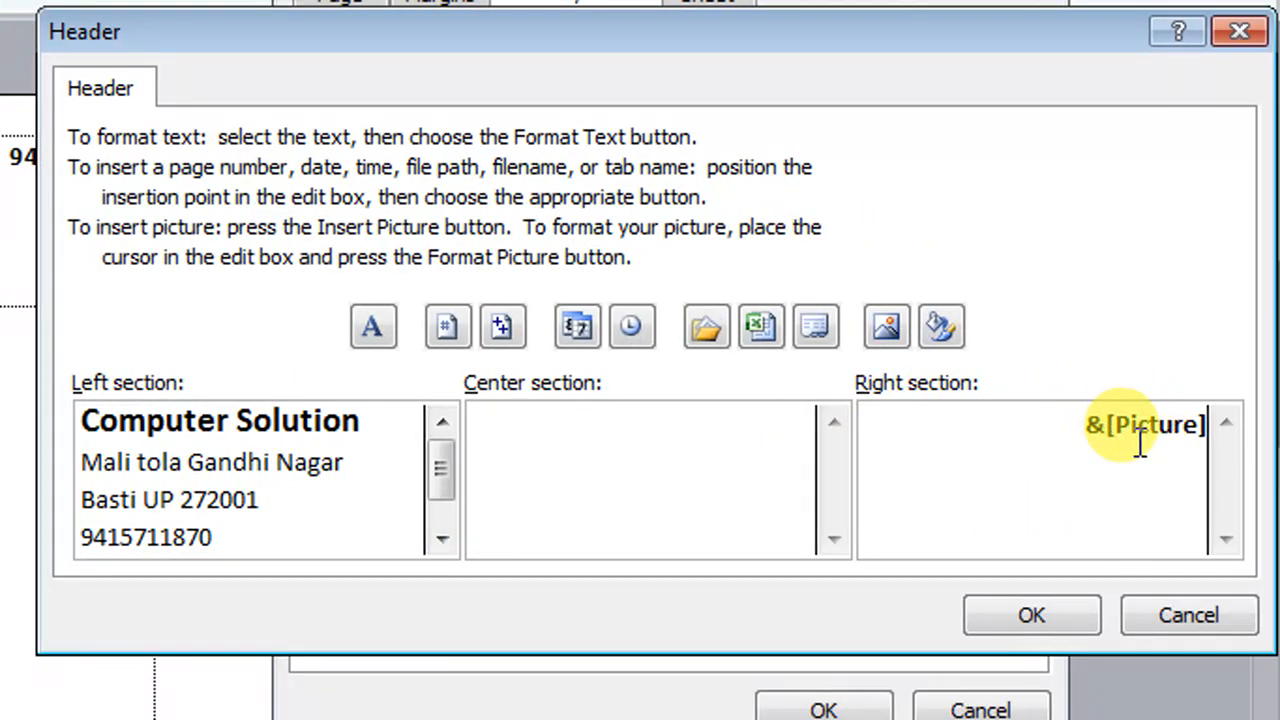
Apply the custom header with the logo and check it in the preview, moving on to the second page
{"action": "left_click", "coordinate": [1057, 607]}
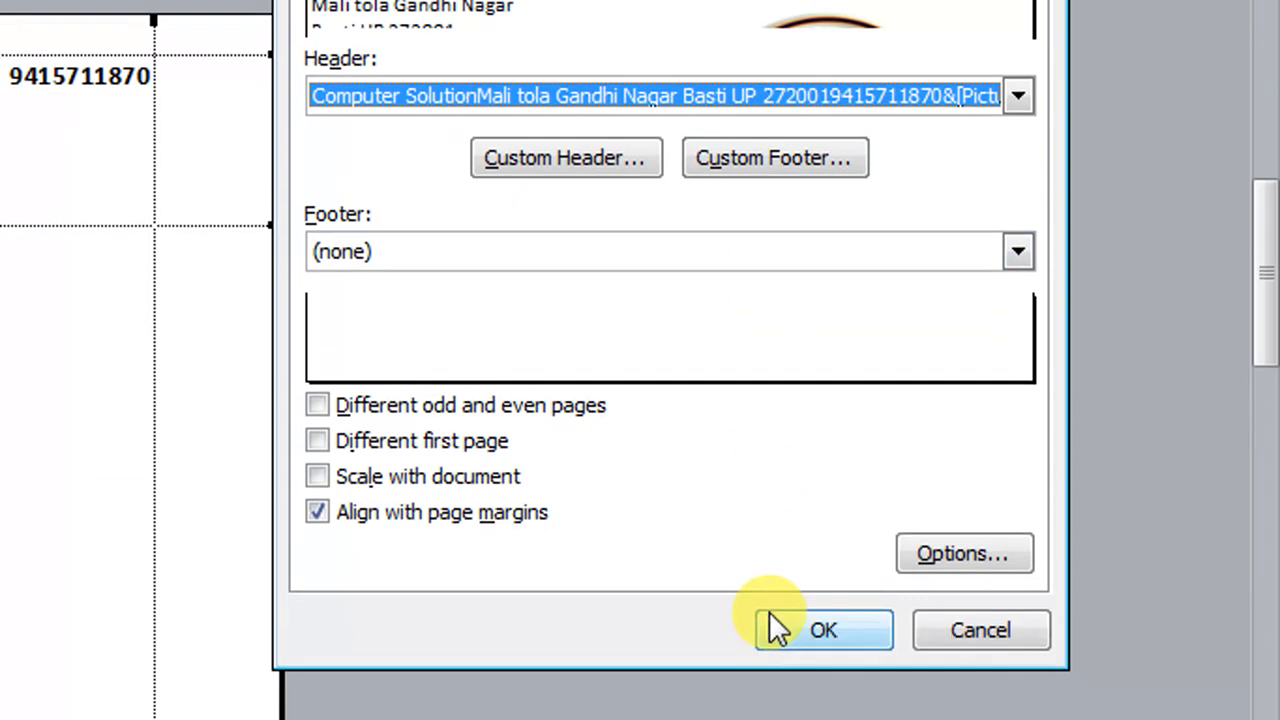
{"action": "left_click", "coordinate": [786, 609]}
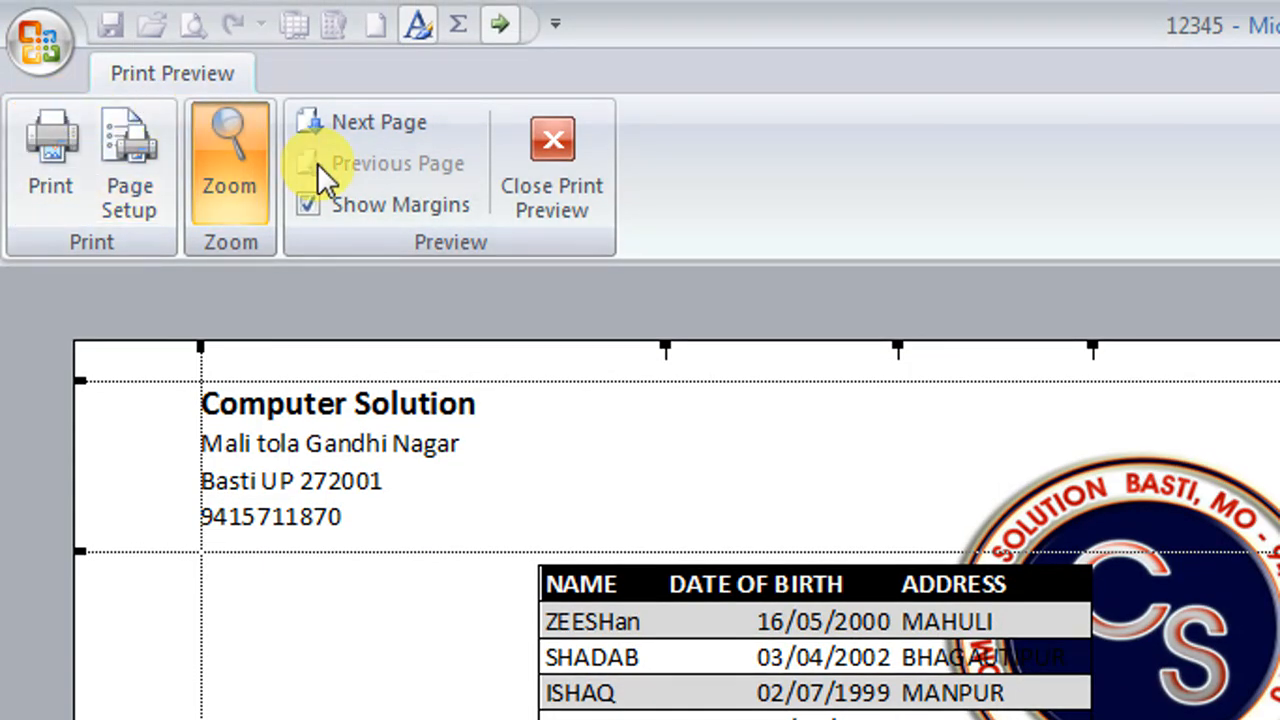
{"action": "left_click", "coordinate": [355, 118]}
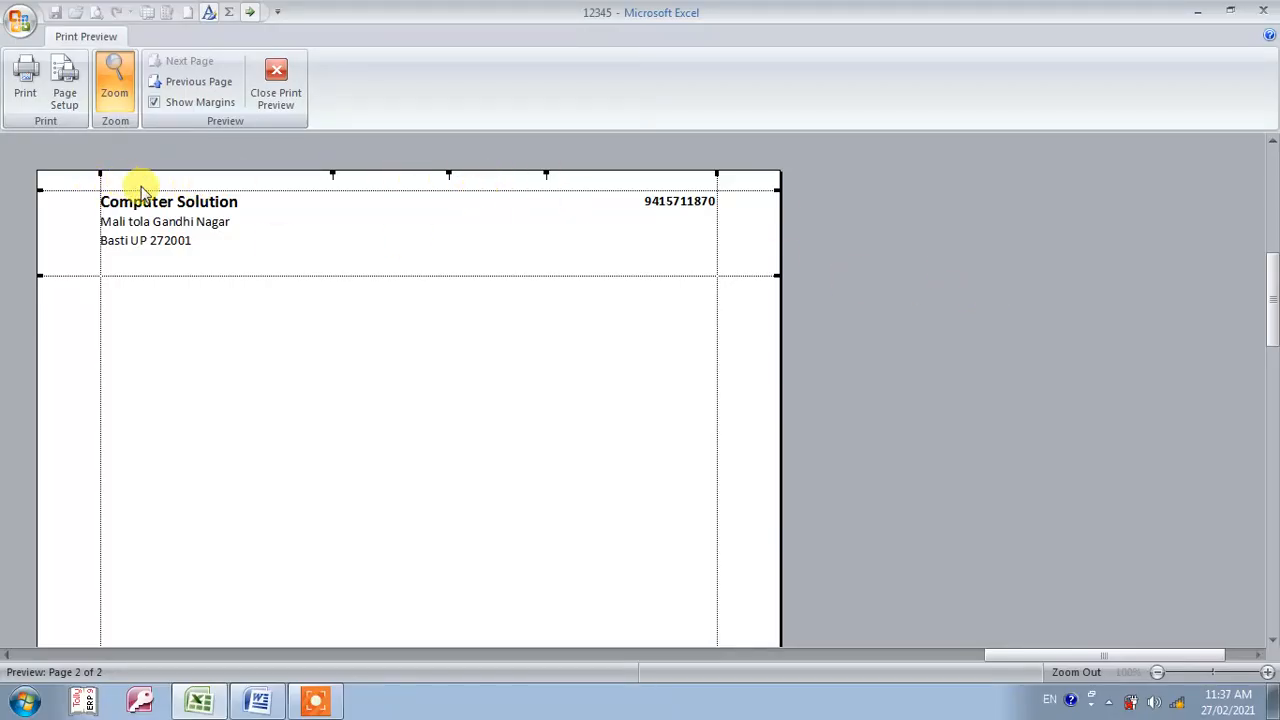
Reopen Page Setup and review the page and margin settings, ending at the header and footer settings
{"action": "left_click", "coordinate": [64, 86]}
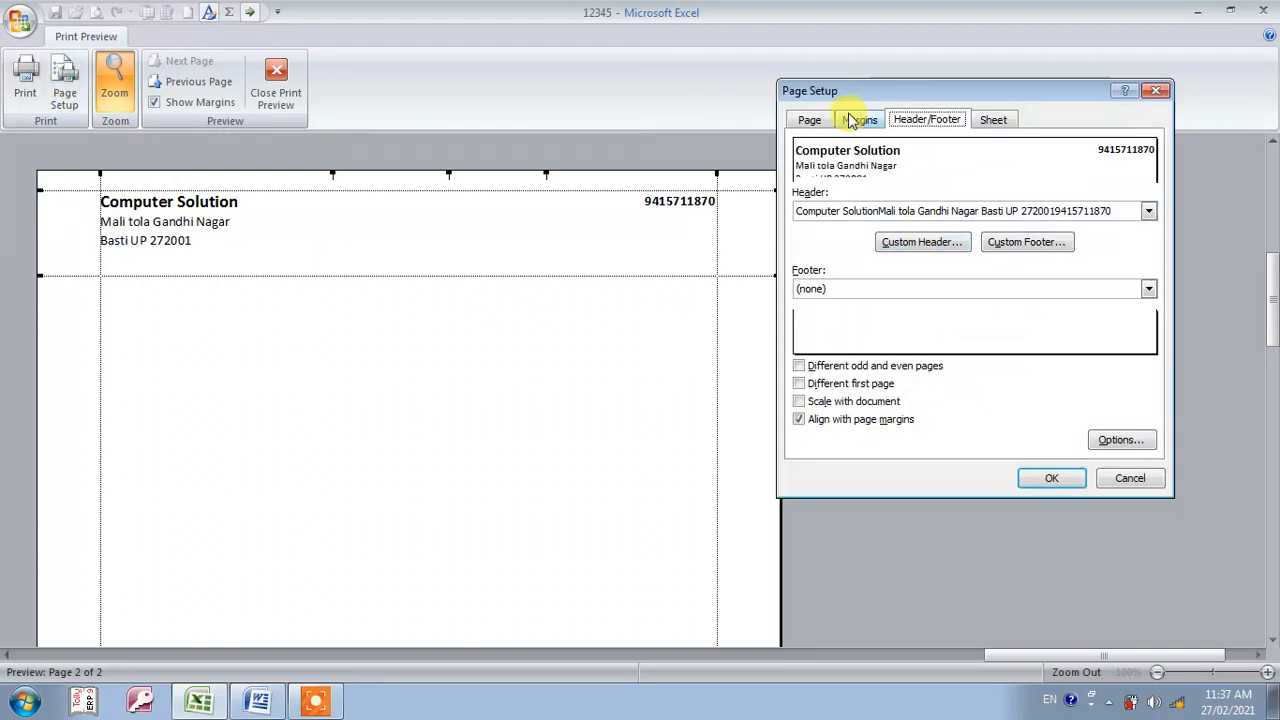
{"action": "left_click", "coordinate": [807, 121]}
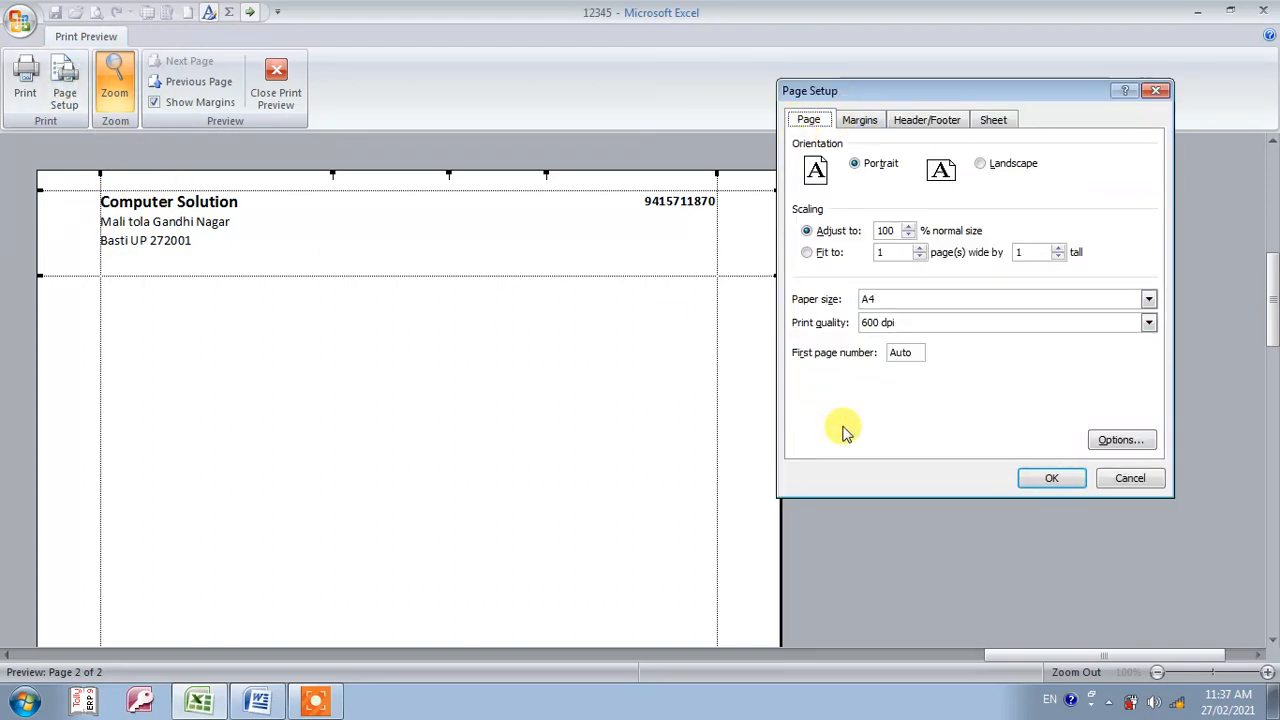
{"action": "left_click", "coordinate": [859, 121]}
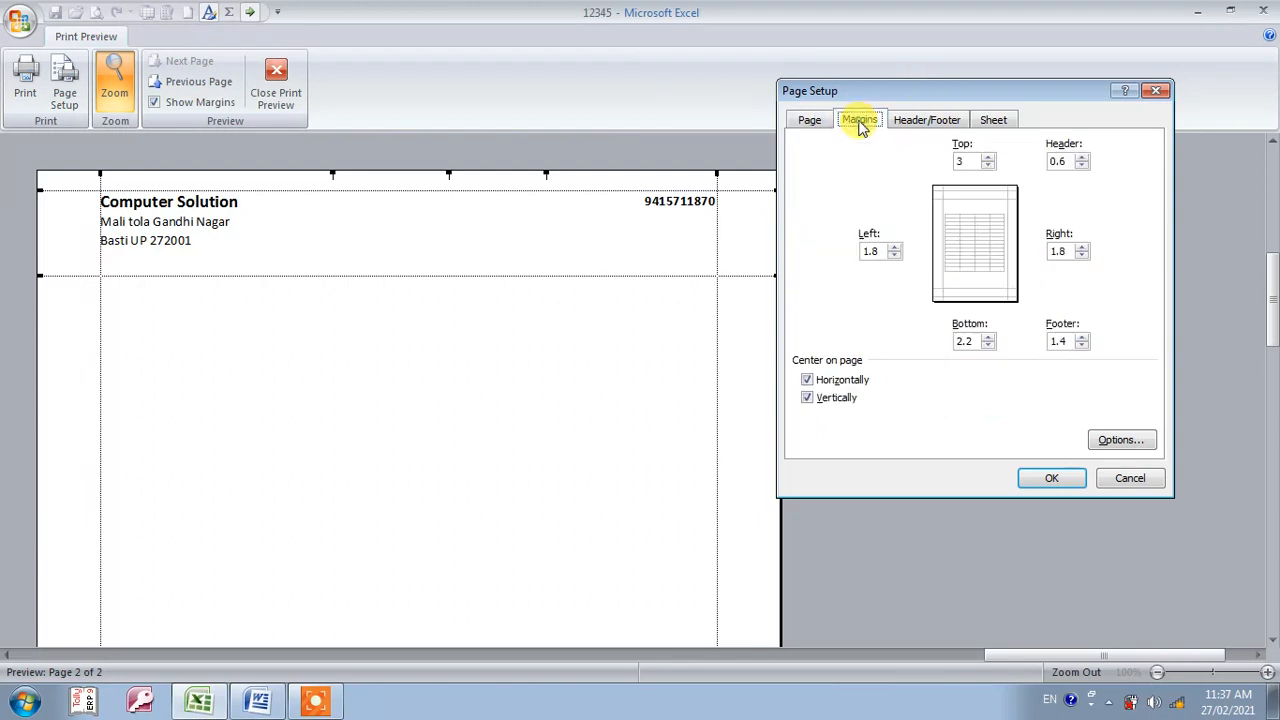
{"action": "left_click", "coordinate": [918, 118]}
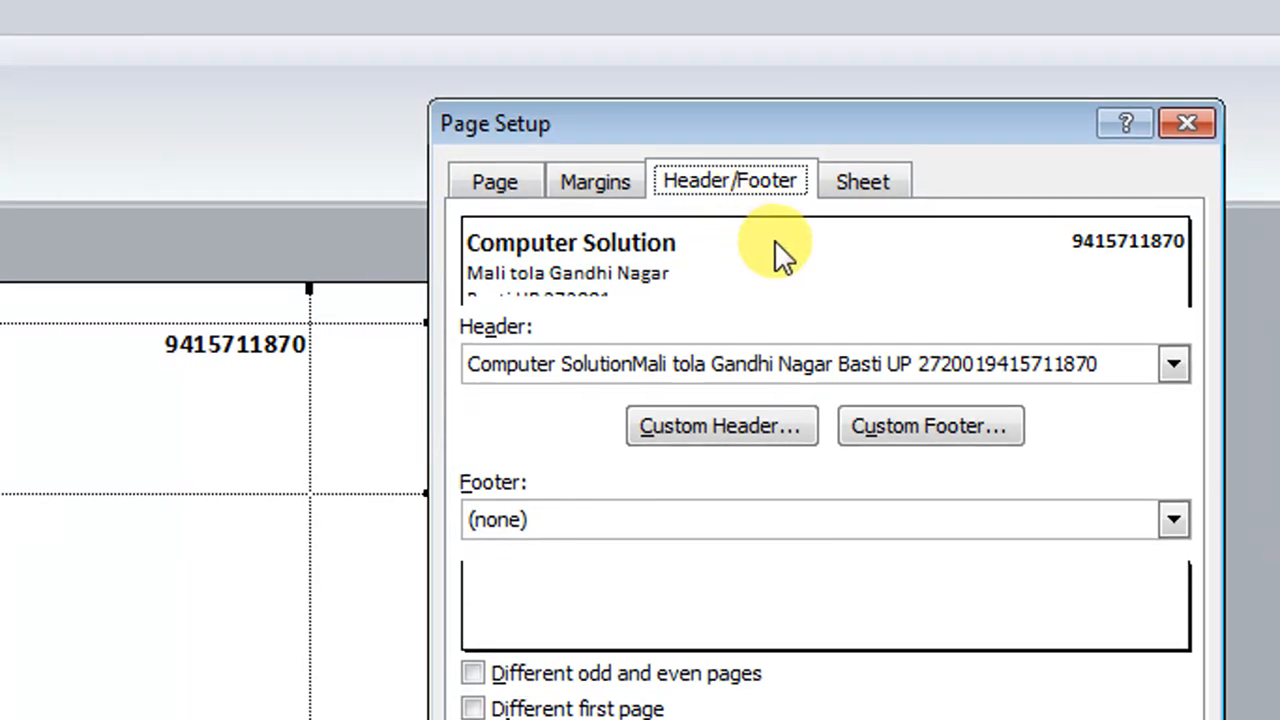
Try the built-in headers Page 2, Page 2 of ? and Sheet1 one after another
{"action": "left_click", "coordinate": [1178, 364]}
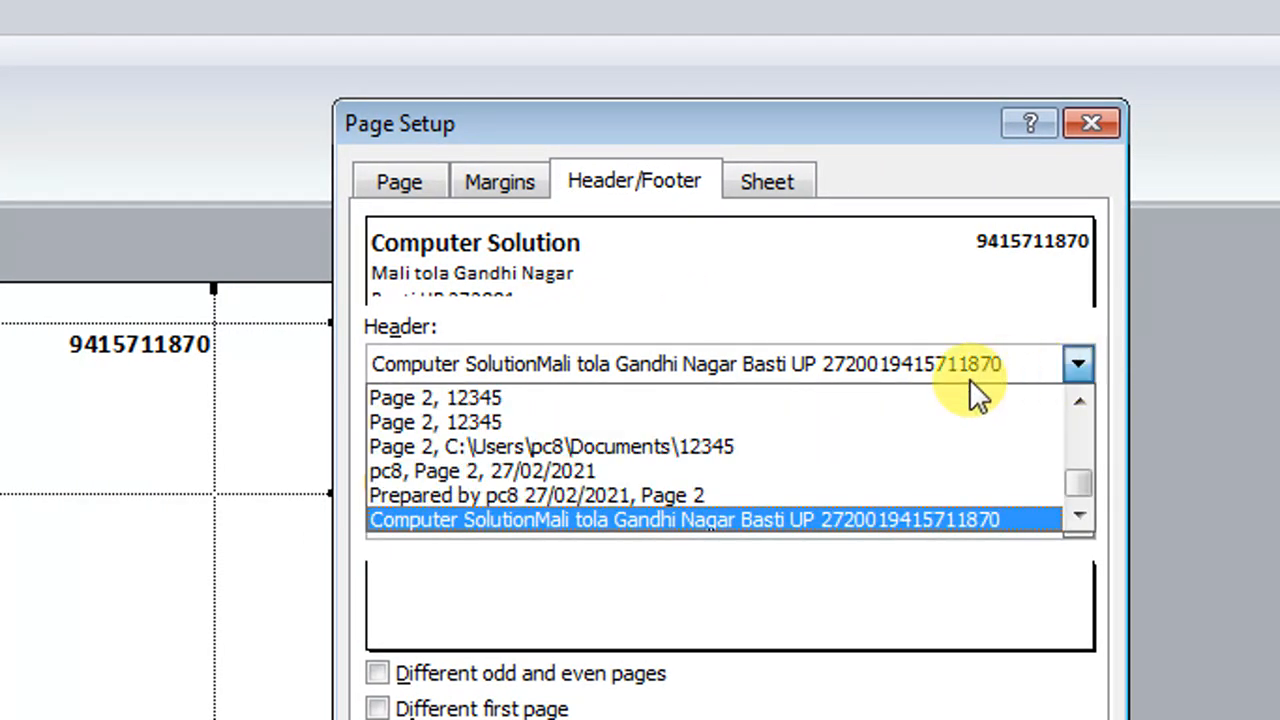
{"action": "left_click_drag", "start_coordinate": [1082, 484], "coordinate": [1065, 414]}
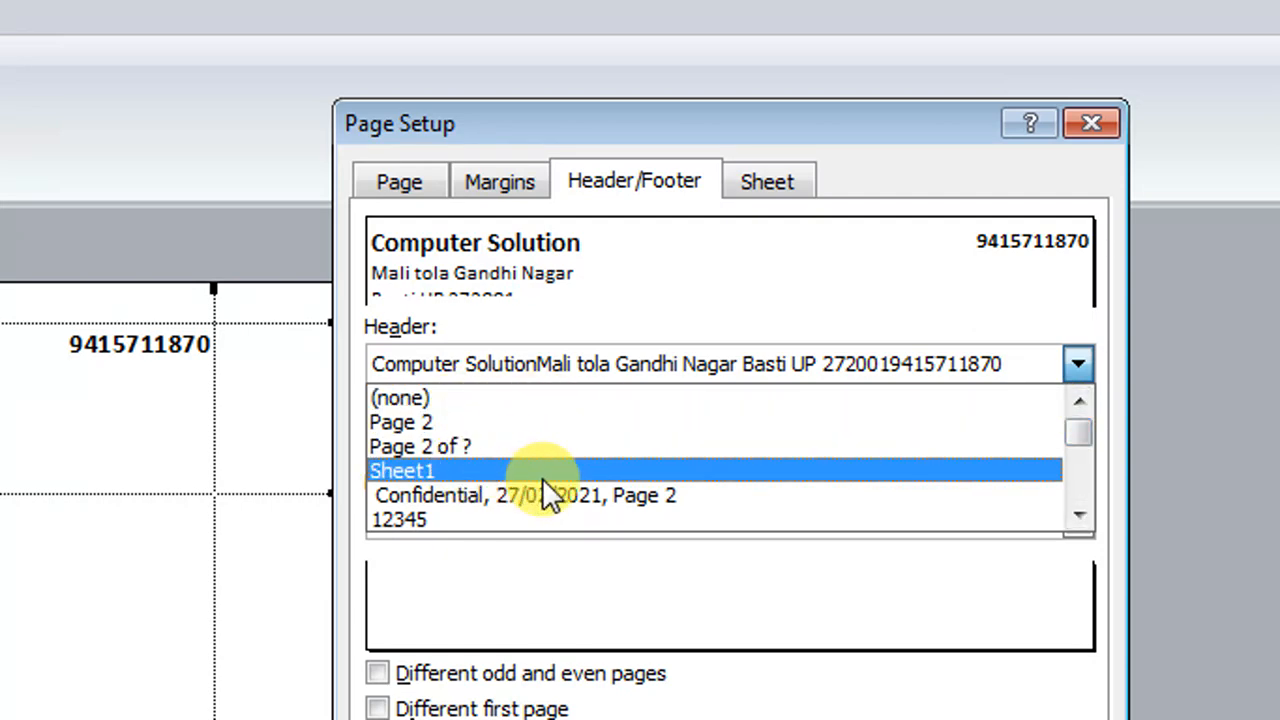
{"action": "left_click", "coordinate": [458, 422]}
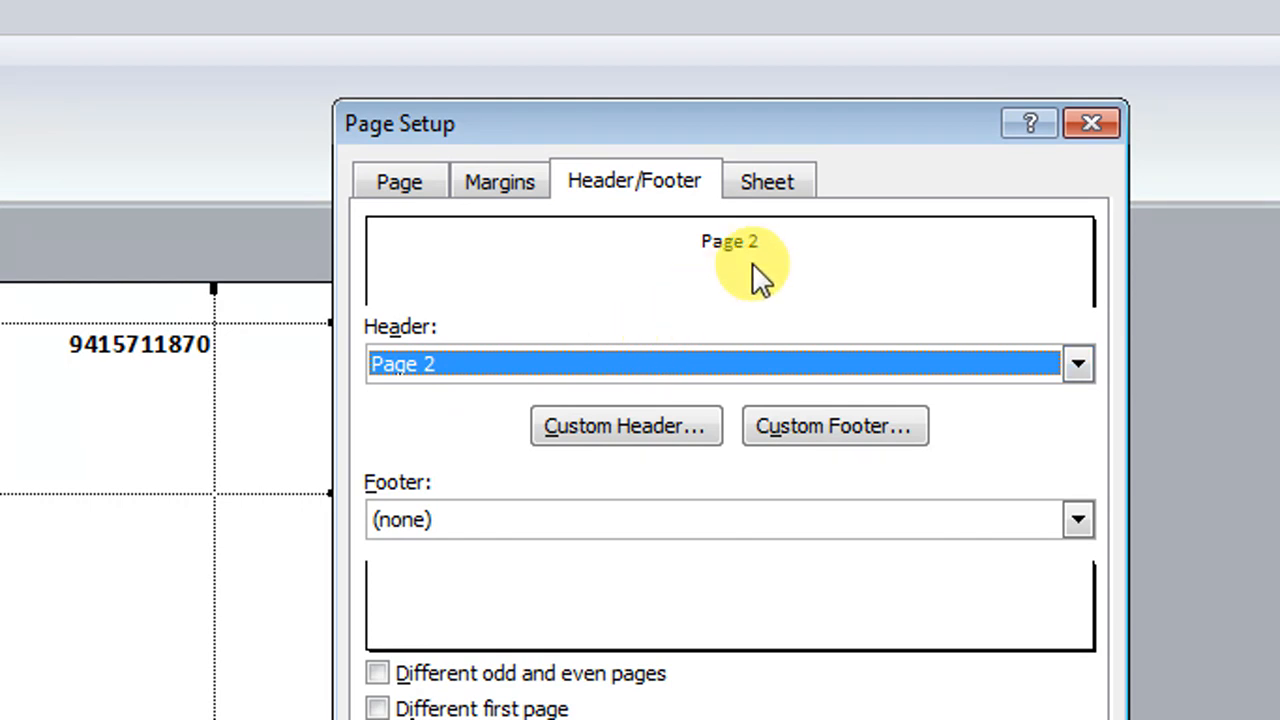
{"action": "left_click", "coordinate": [703, 360]}
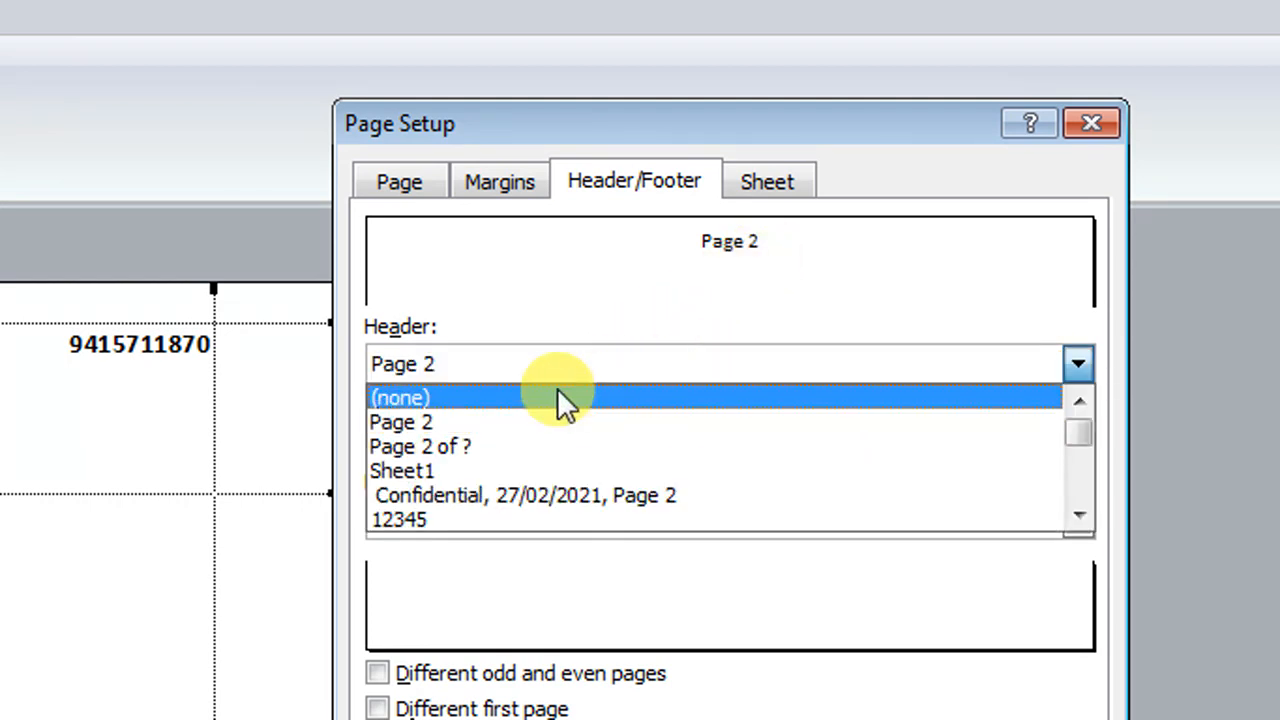
{"action": "left_click", "coordinate": [495, 448]}
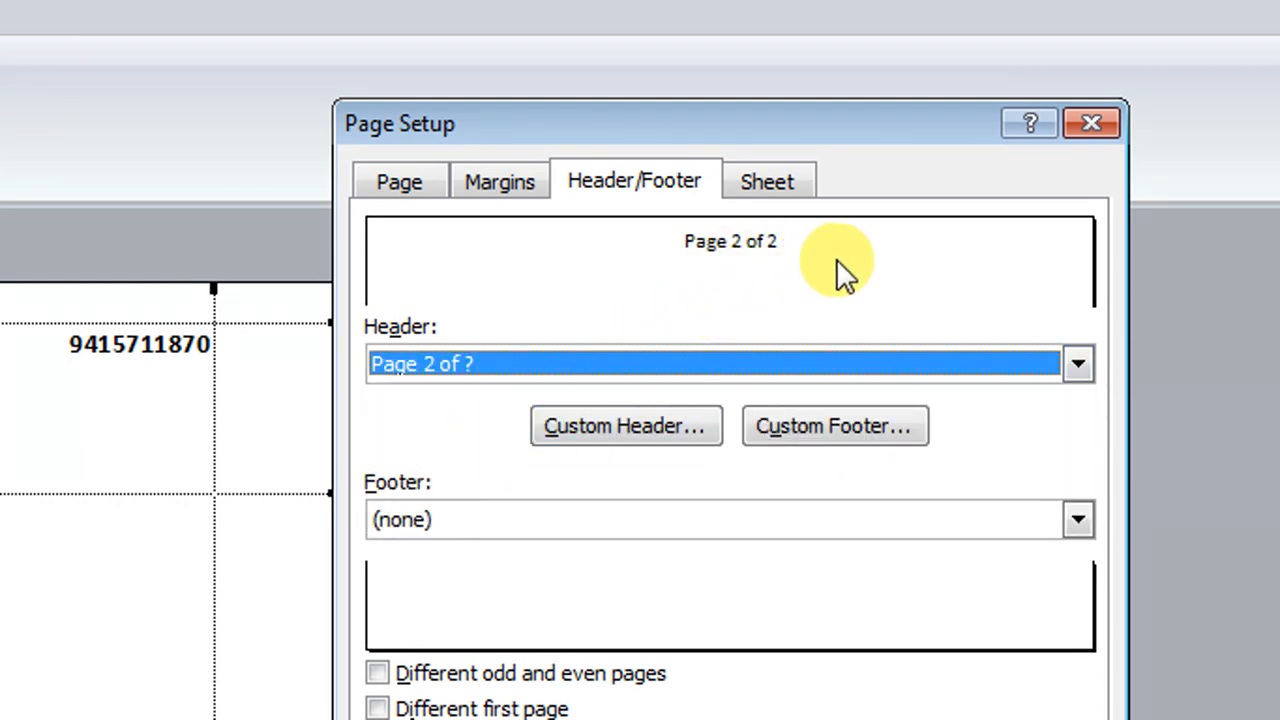
{"action": "left_click", "coordinate": [722, 362]}
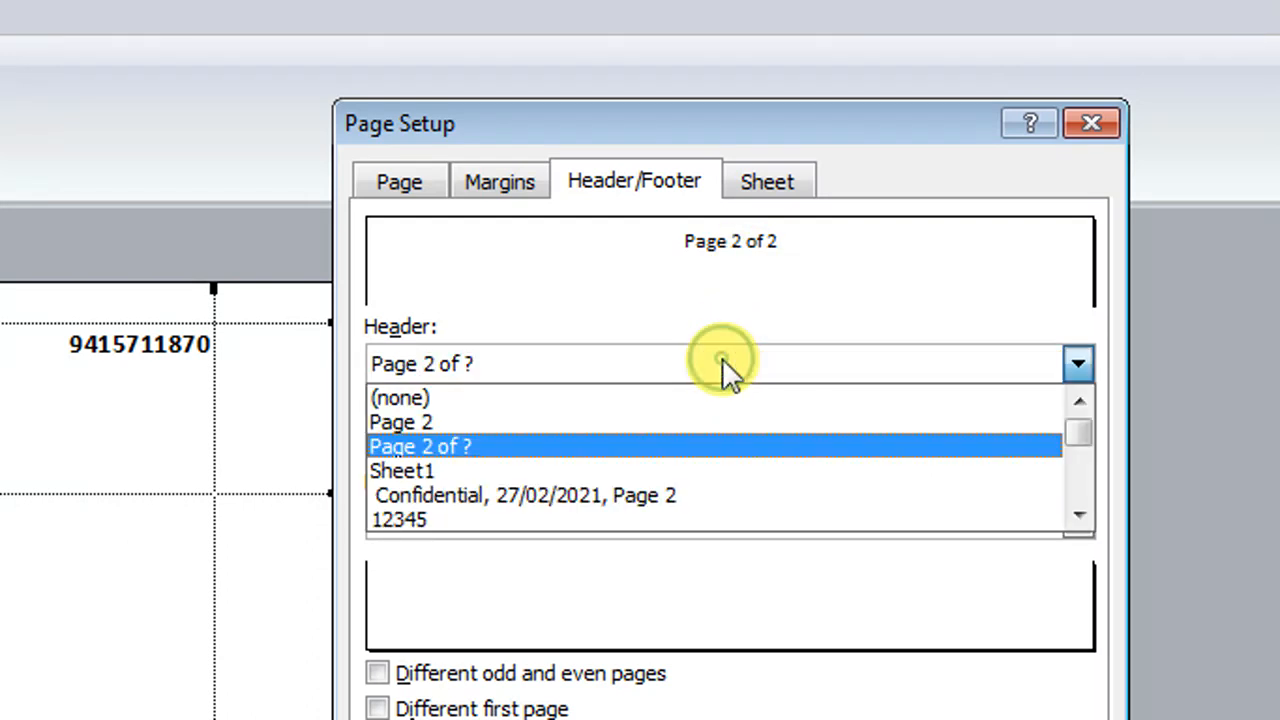
{"action": "left_click", "coordinate": [458, 468]}
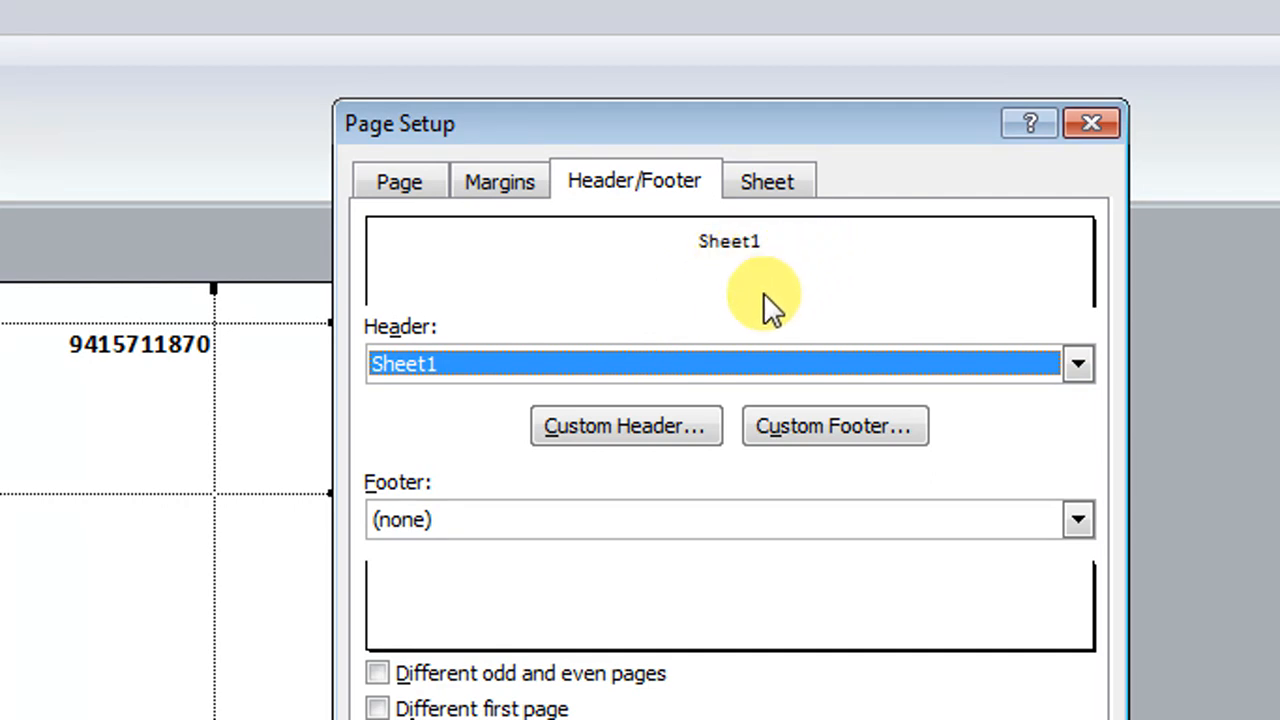
Try the built-in header with Confidential, date and page number, and the 12345 file name header
{"action": "left_click", "coordinate": [722, 362]}
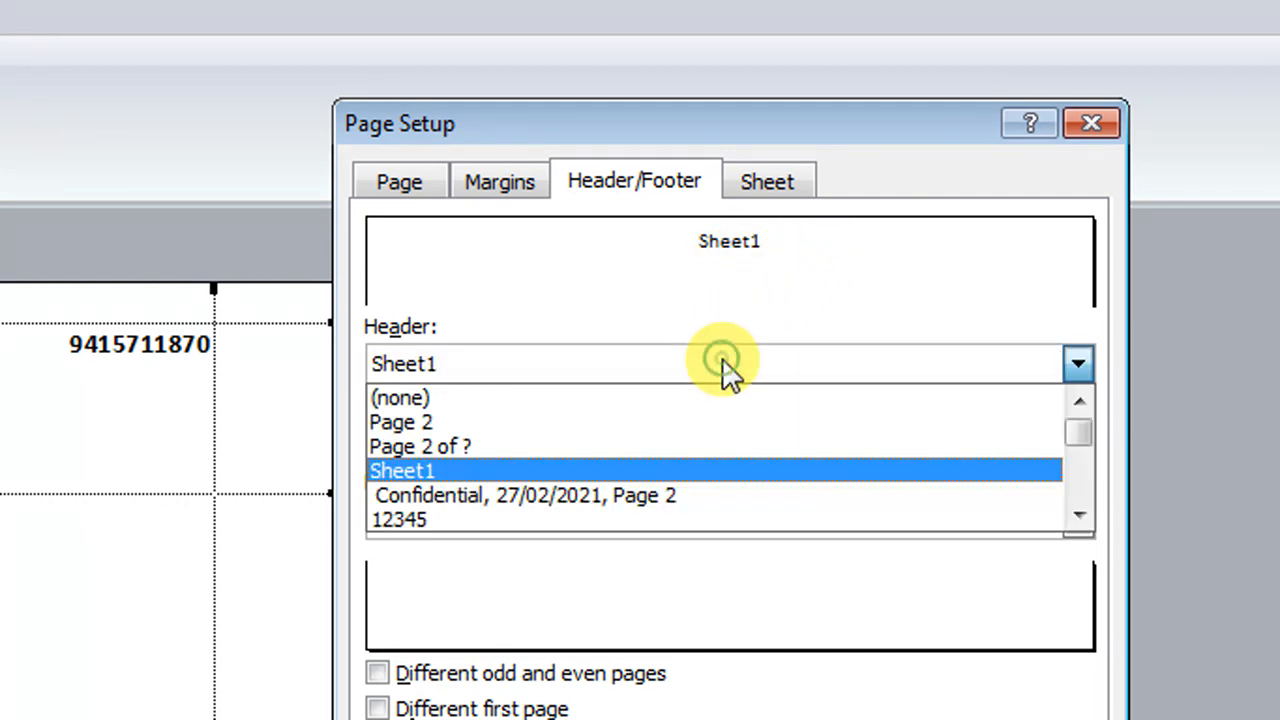
{"action": "left_click", "coordinate": [505, 494]}
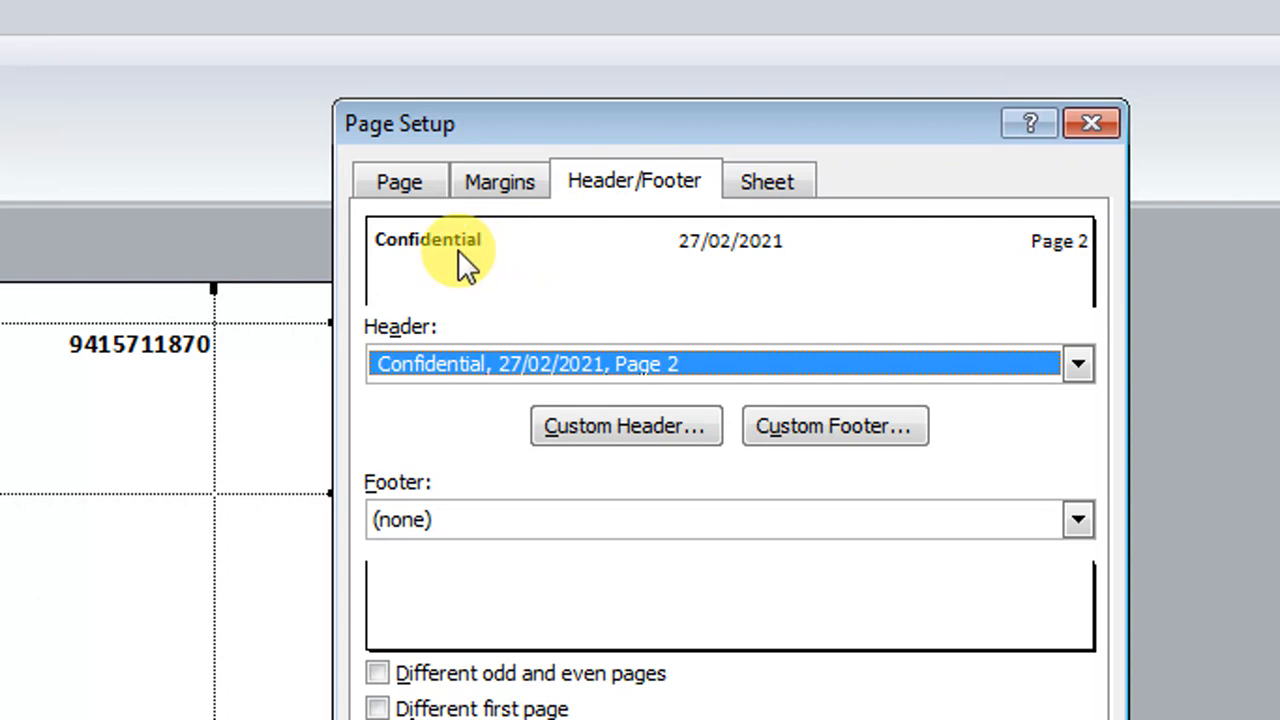
{"action": "left_click", "coordinate": [735, 372]}
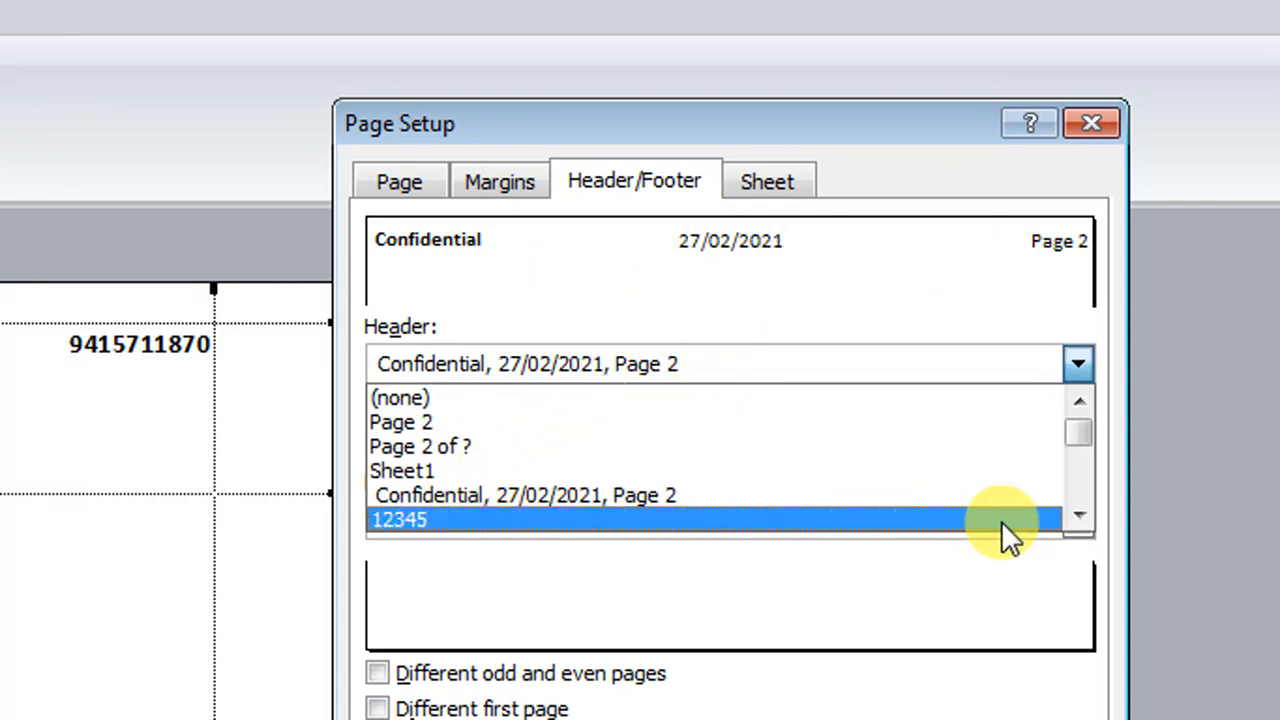
{"action": "left_click", "coordinate": [423, 522]}
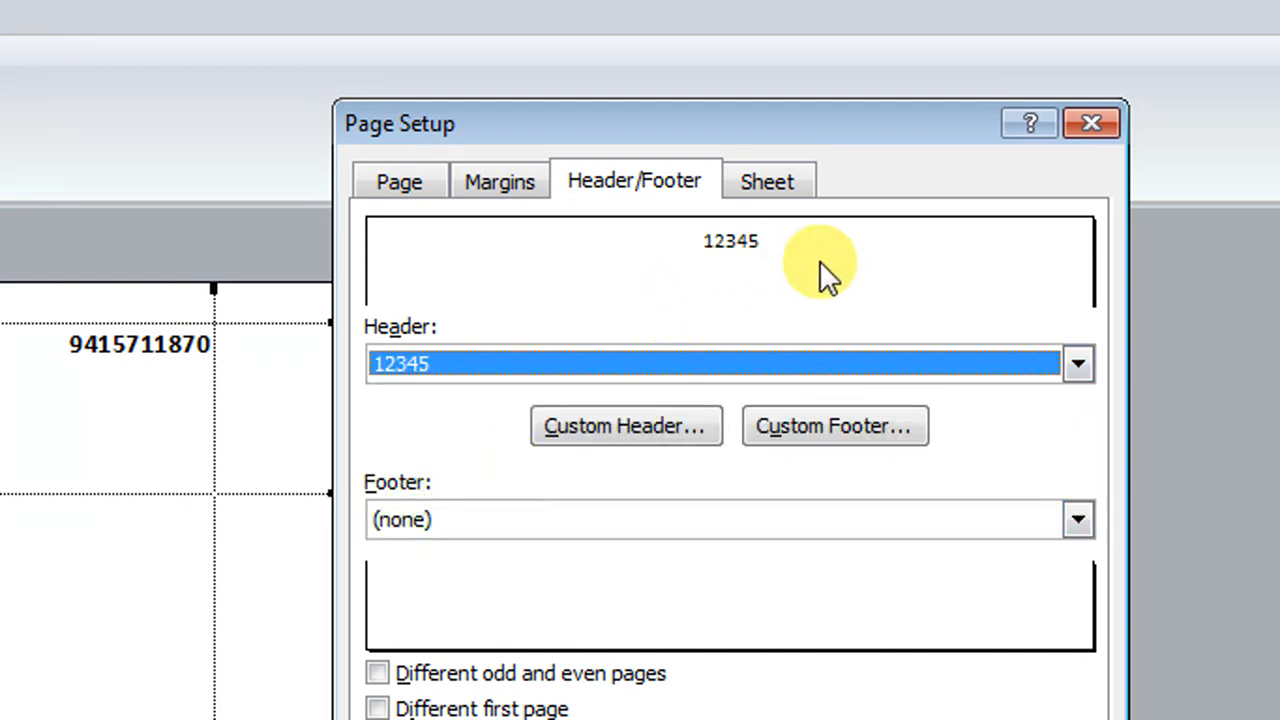
Switch the header back to the custom one with the Computer Solution company details
{"action": "left_click", "coordinate": [1078, 364]}
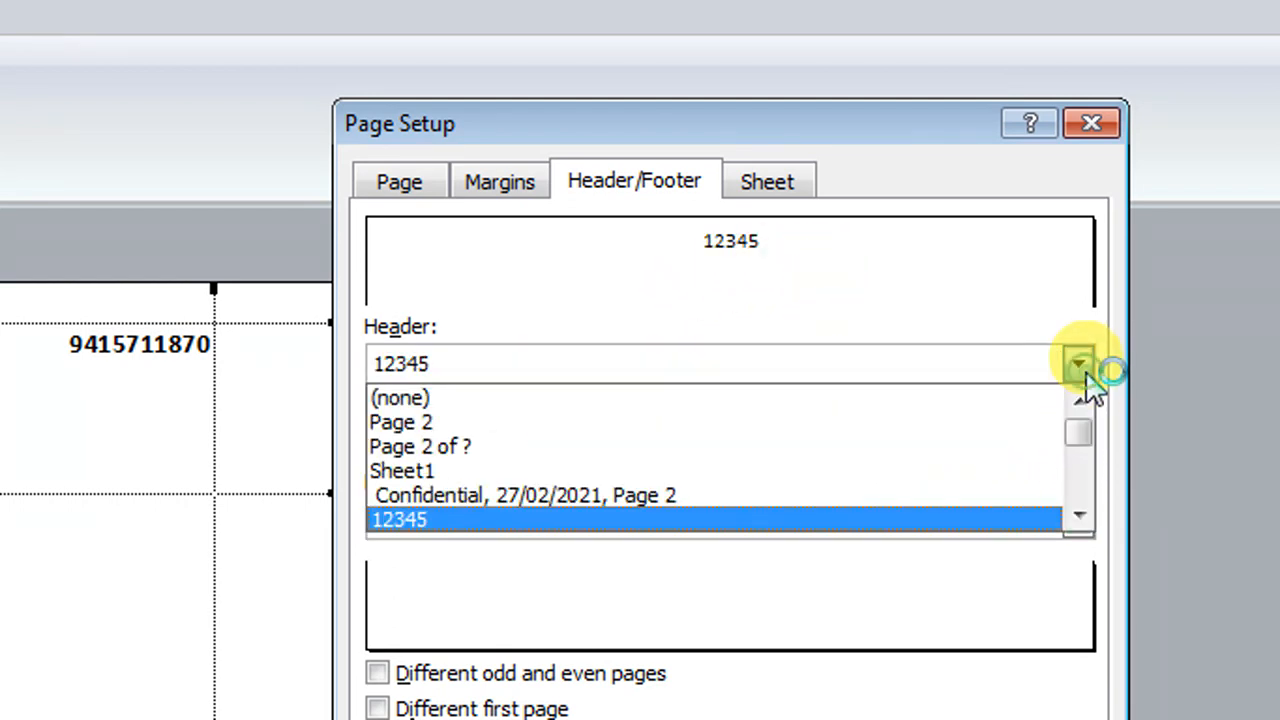
{"action": "left_click_drag", "start_coordinate": [1089, 436], "coordinate": [1079, 478]}
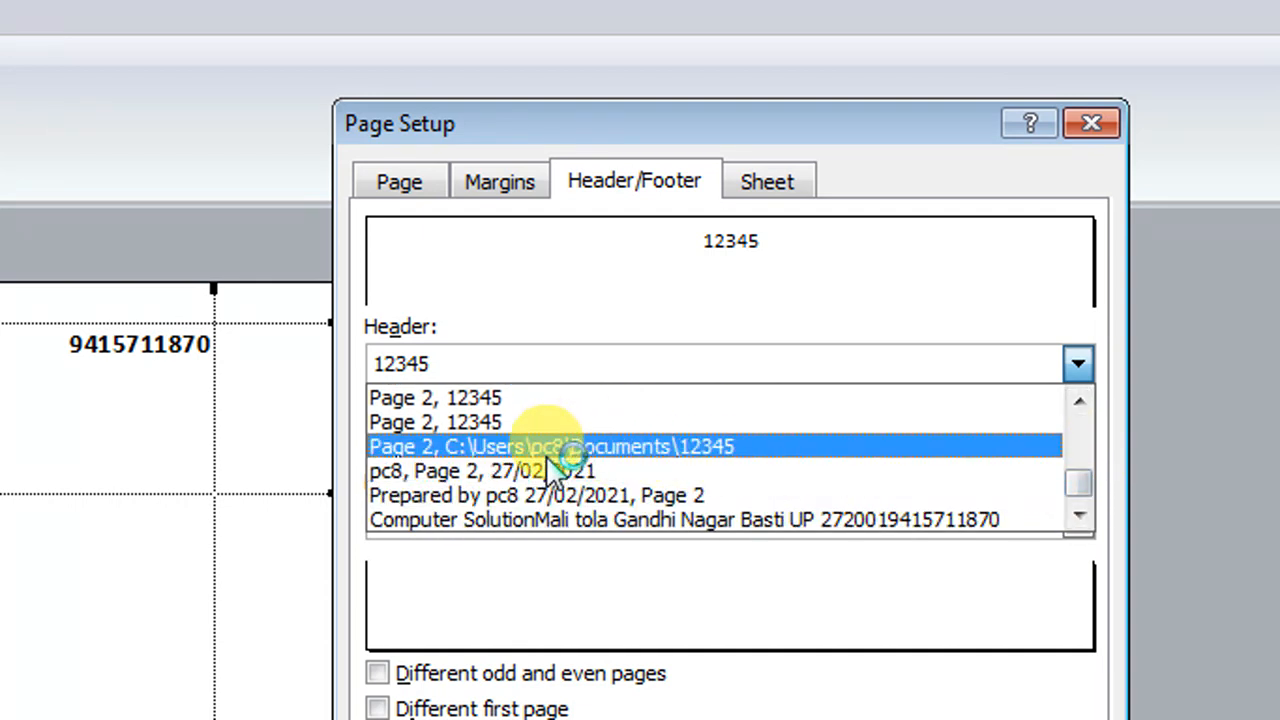
{"action": "left_click", "coordinate": [495, 521]}
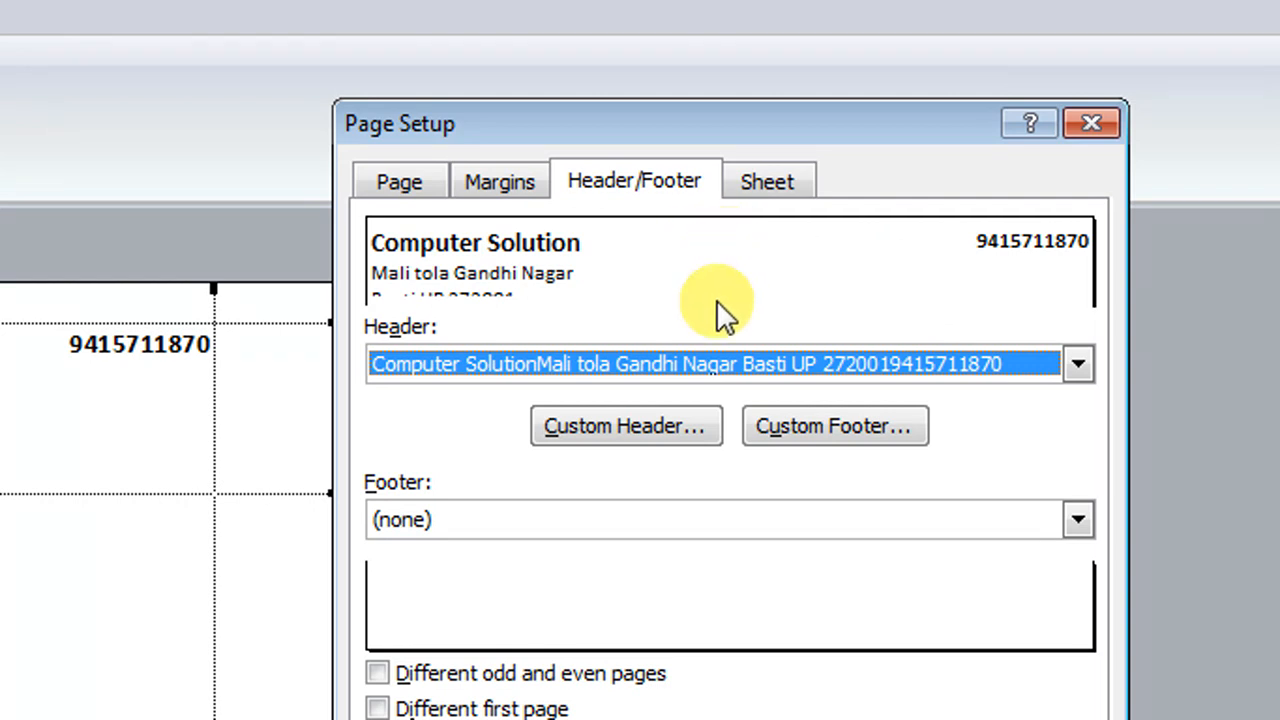
Create a custom footer with the text "ADCA, DCA, CCA, Tally, CorelDRAW Etc." in the center section
{"action": "left_click", "coordinate": [772, 419]}
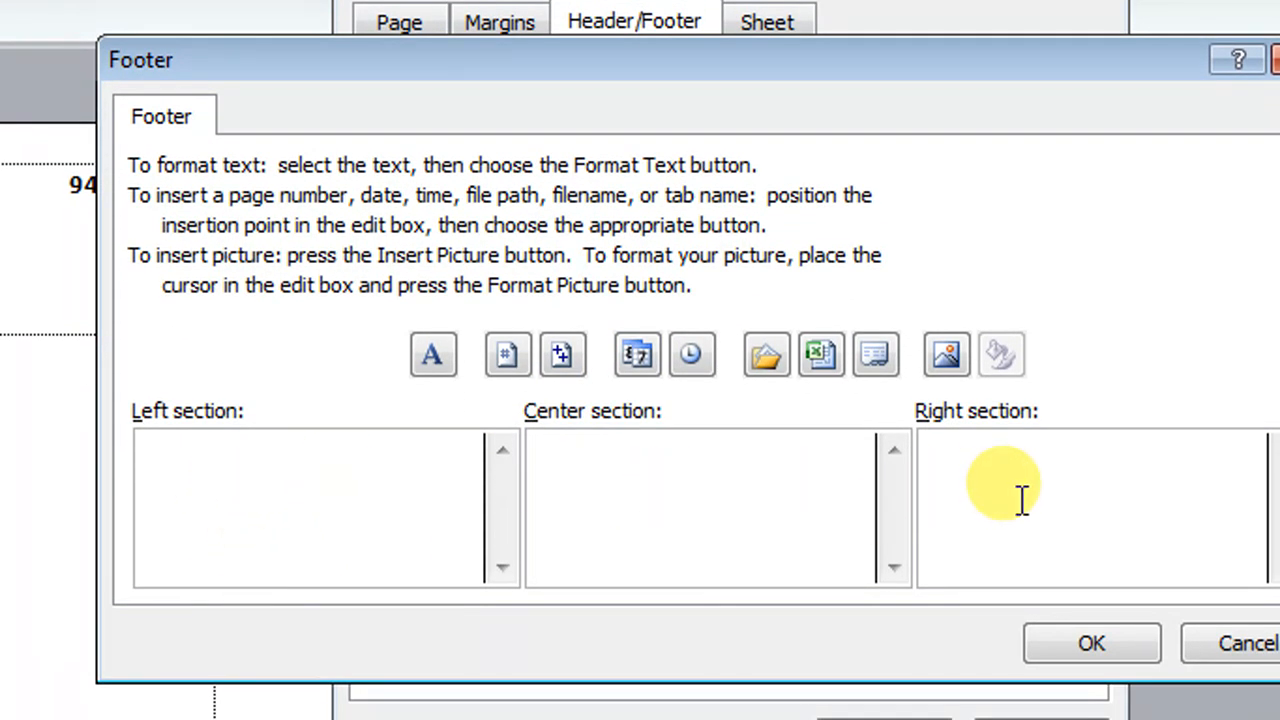
{"action": "left_click", "coordinate": [656, 480]}
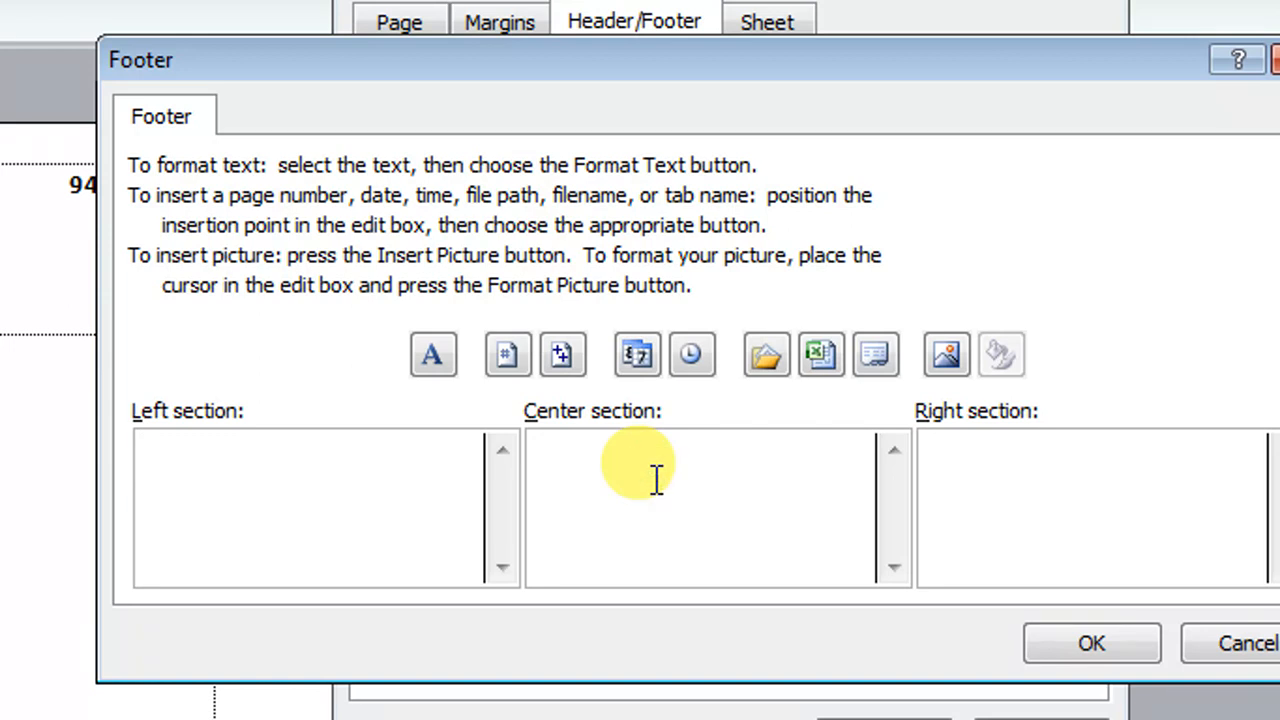
{"action": "type", "text": "ADCA, DCA, CCA, Tally, CorelDRAW Etc."}
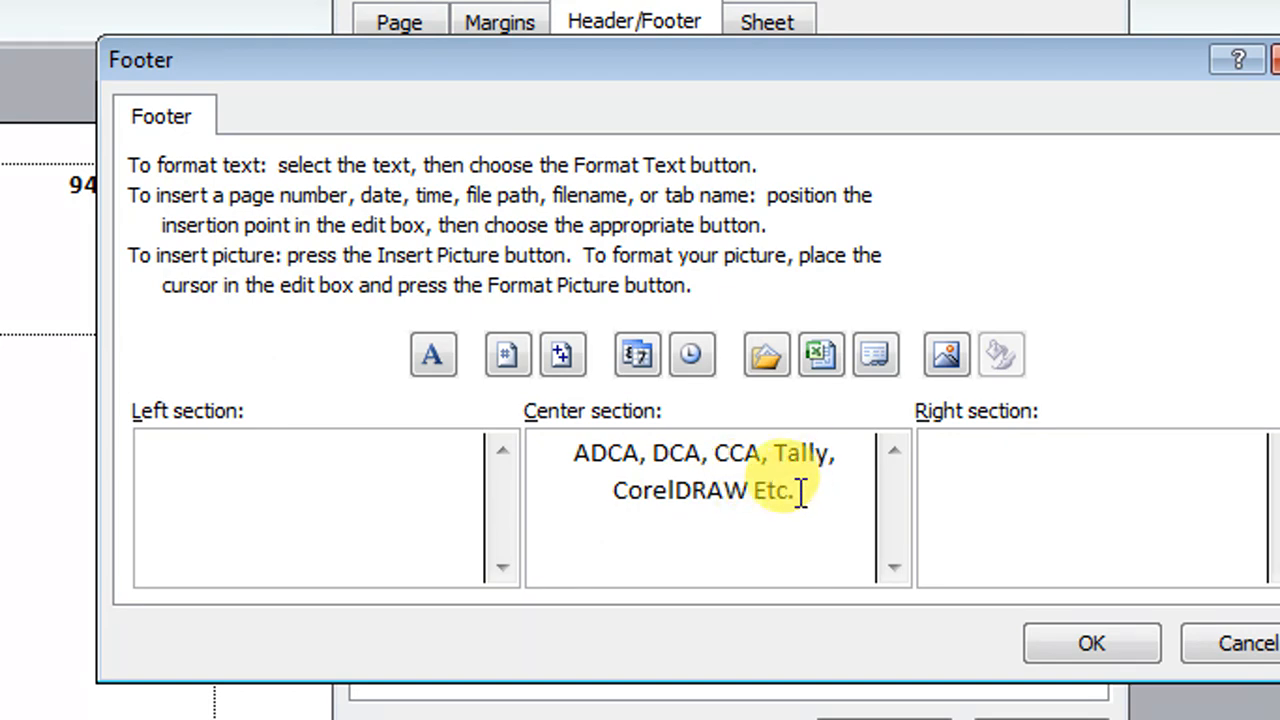
Format the center footer text as 12 pt bold and apply the custom footer to the pages
{"action": "left_click_drag", "start_coordinate": [801, 494], "coordinate": [500, 434]}
{"action": "left_click", "coordinate": [435, 358]}
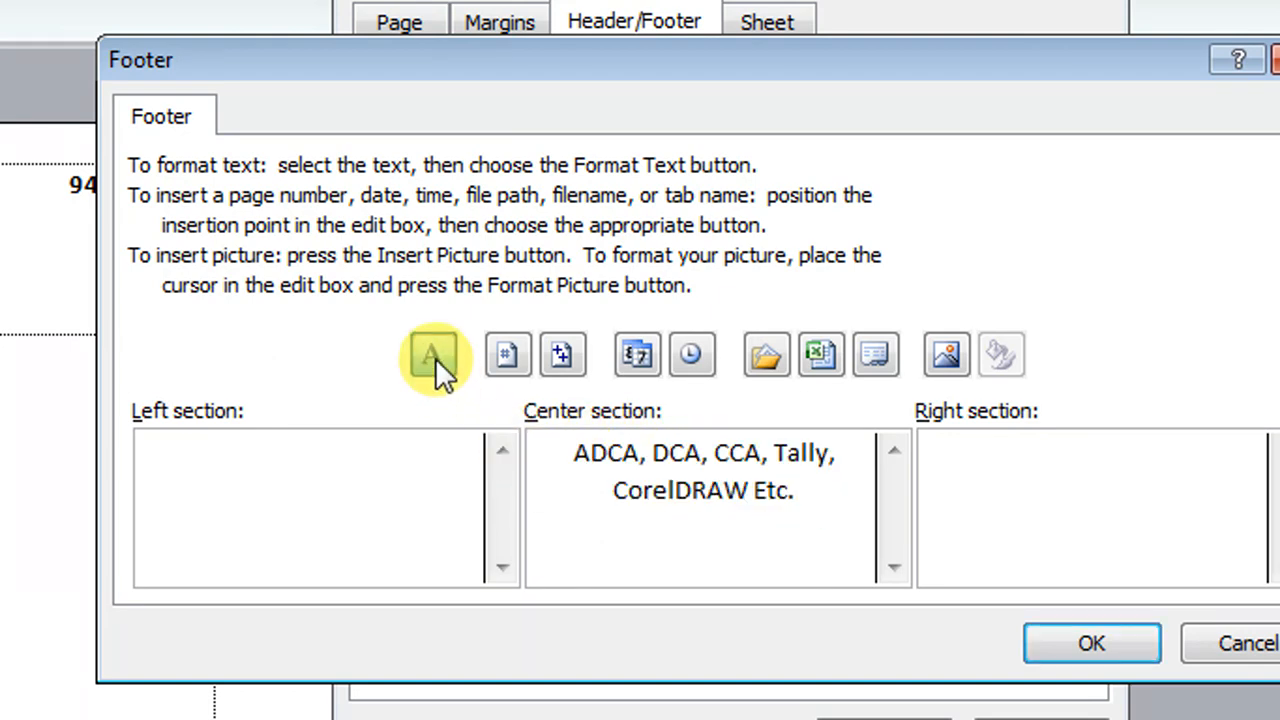
{"action": "left_click", "coordinate": [921, 265]}
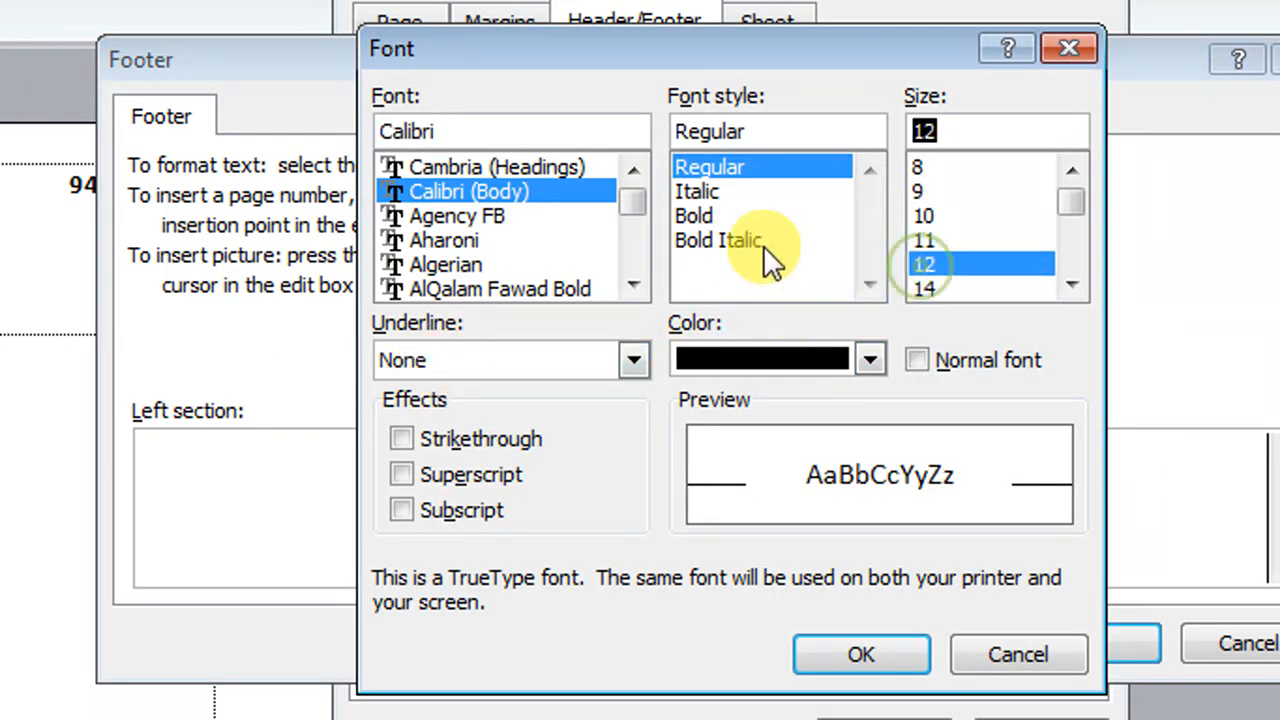
{"action": "left_click", "coordinate": [700, 216]}
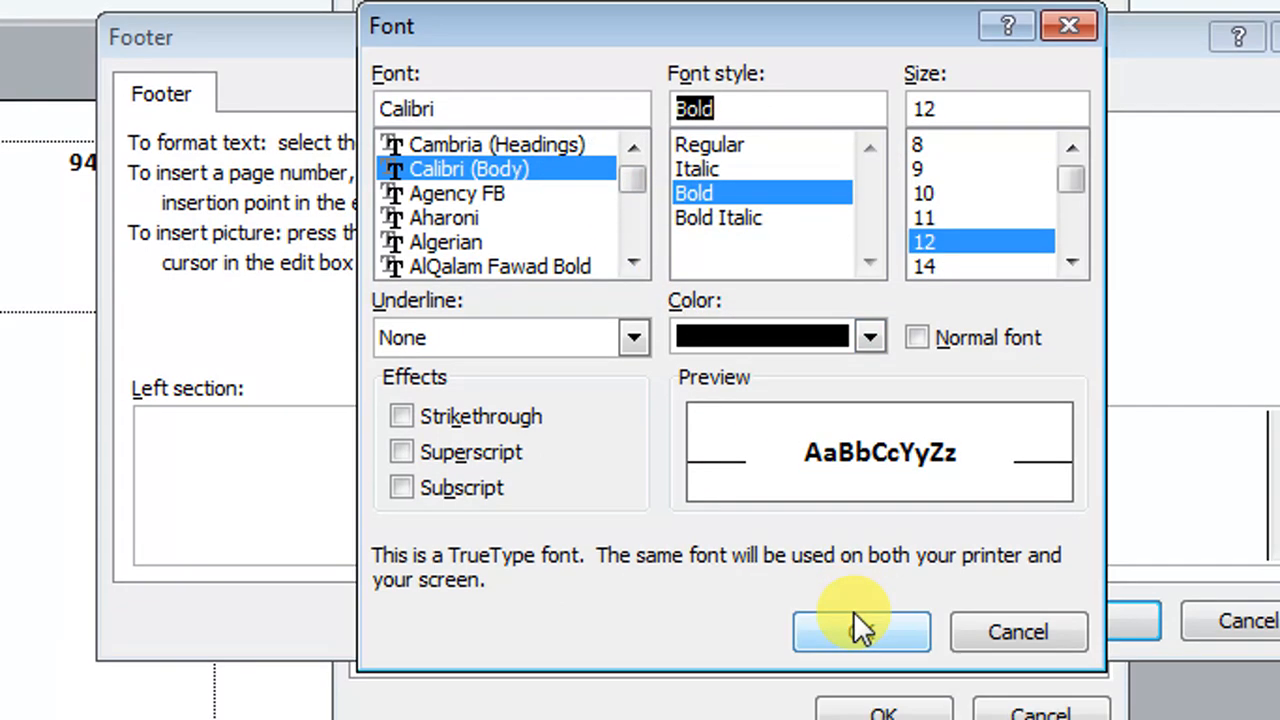
{"action": "left_click", "coordinate": [858, 650]}
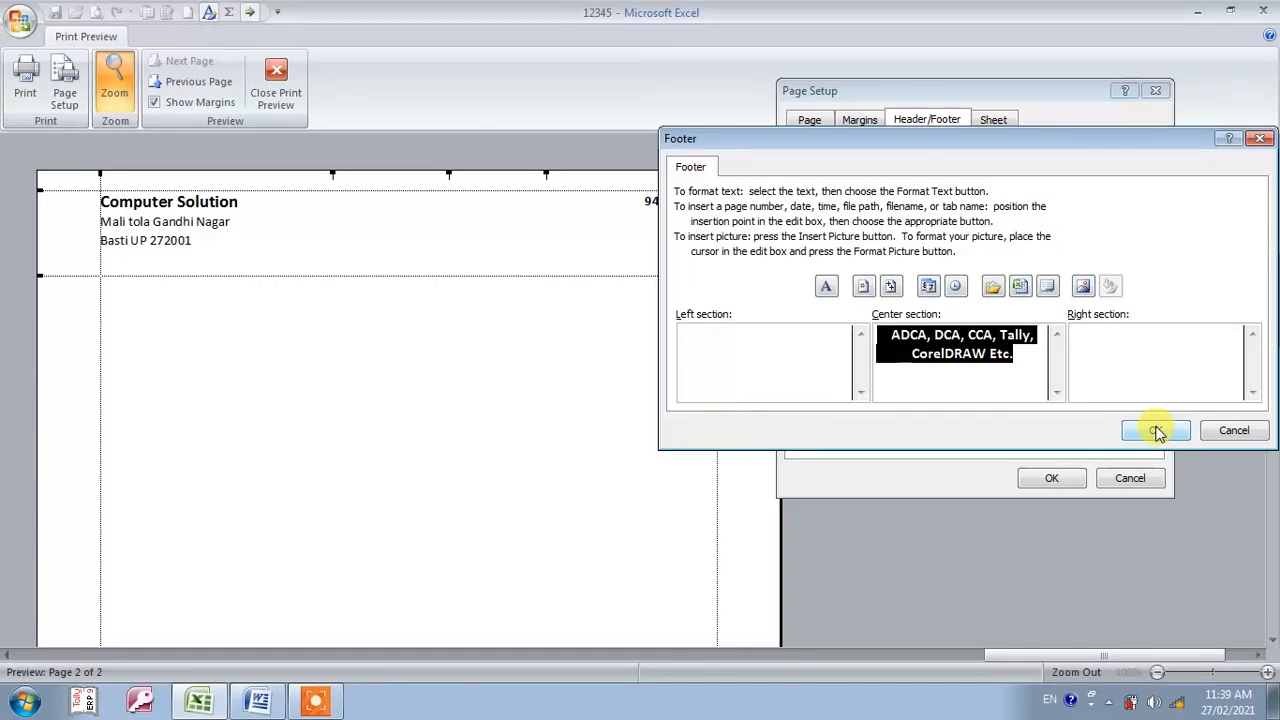
{"action": "left_click", "coordinate": [1088, 558]}
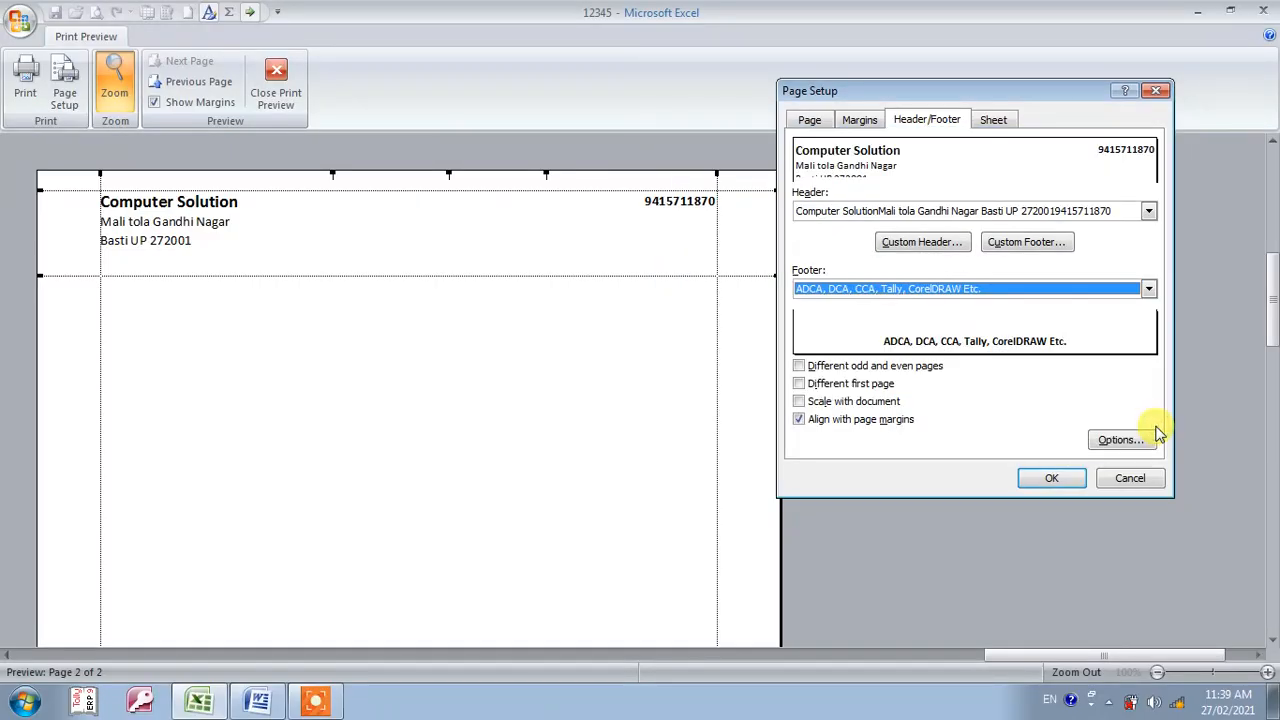
{"action": "left_click", "coordinate": [1051, 478]}
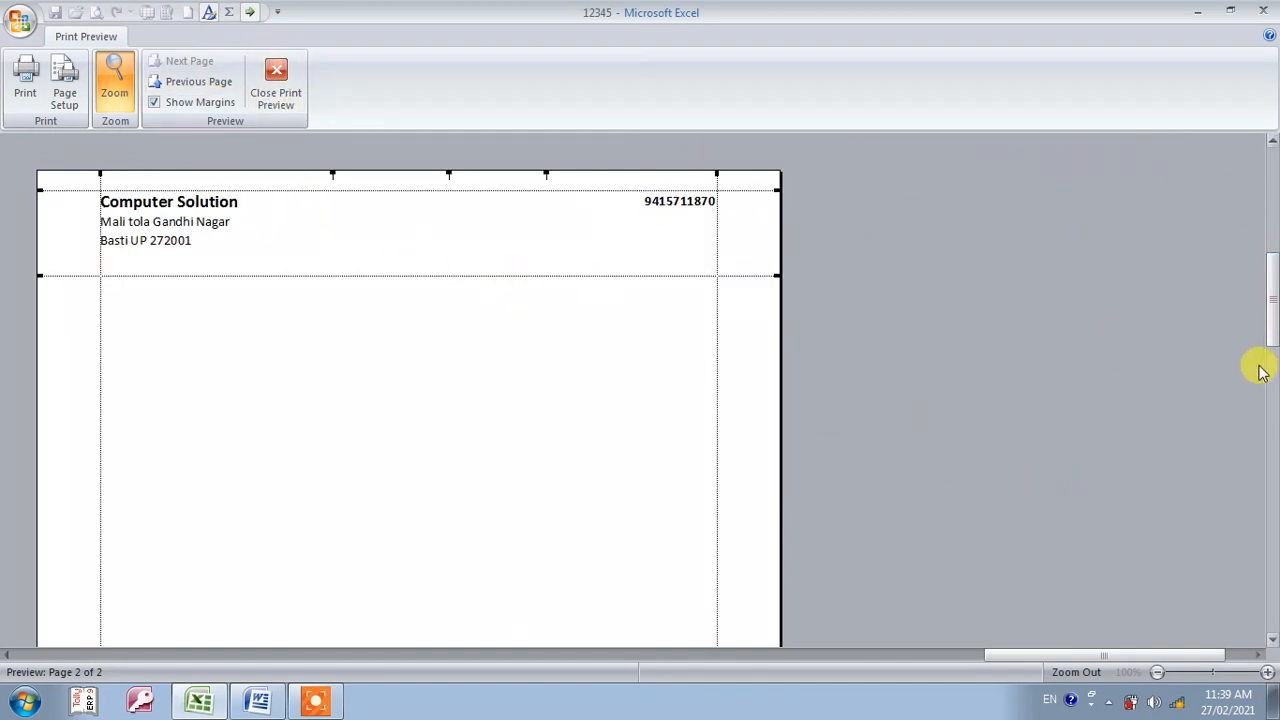
Examine the header, table and custom footer from top to bottom on both preview pages
{"action": "left_click_drag", "start_coordinate": [1273, 298], "coordinate": [1274, 405]}
{"action": "left_click", "coordinate": [1271, 140]}
{"action": "left_click", "coordinate": [1271, 140]}
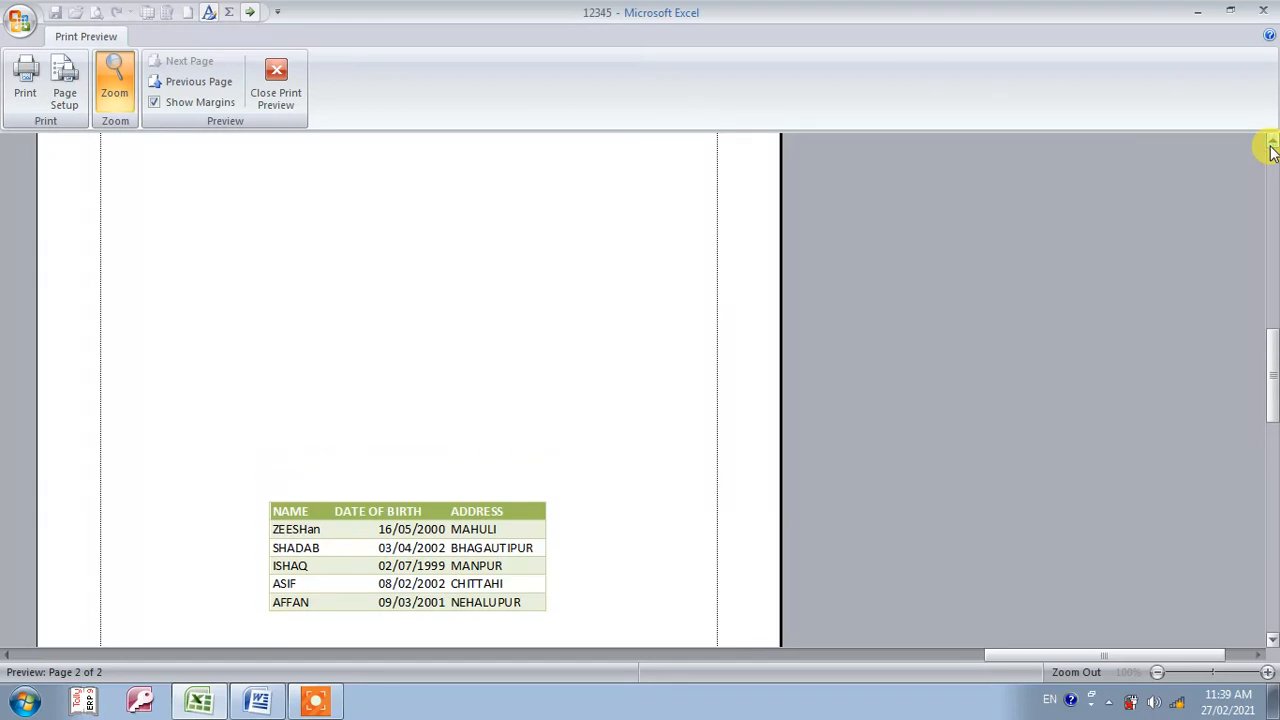
{"action": "left_click", "coordinate": [1271, 140]}
{"action": "left_click", "coordinate": [1271, 140]}
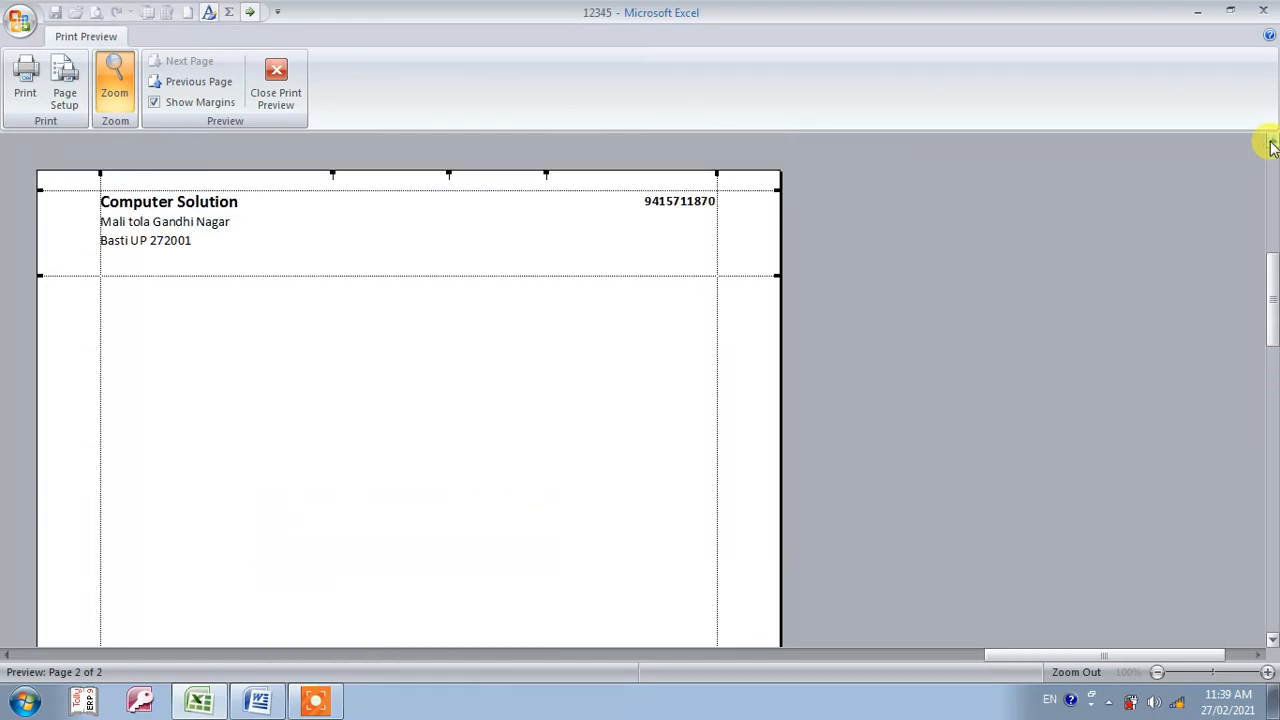
{"action": "left_click", "coordinate": [1275, 527]}
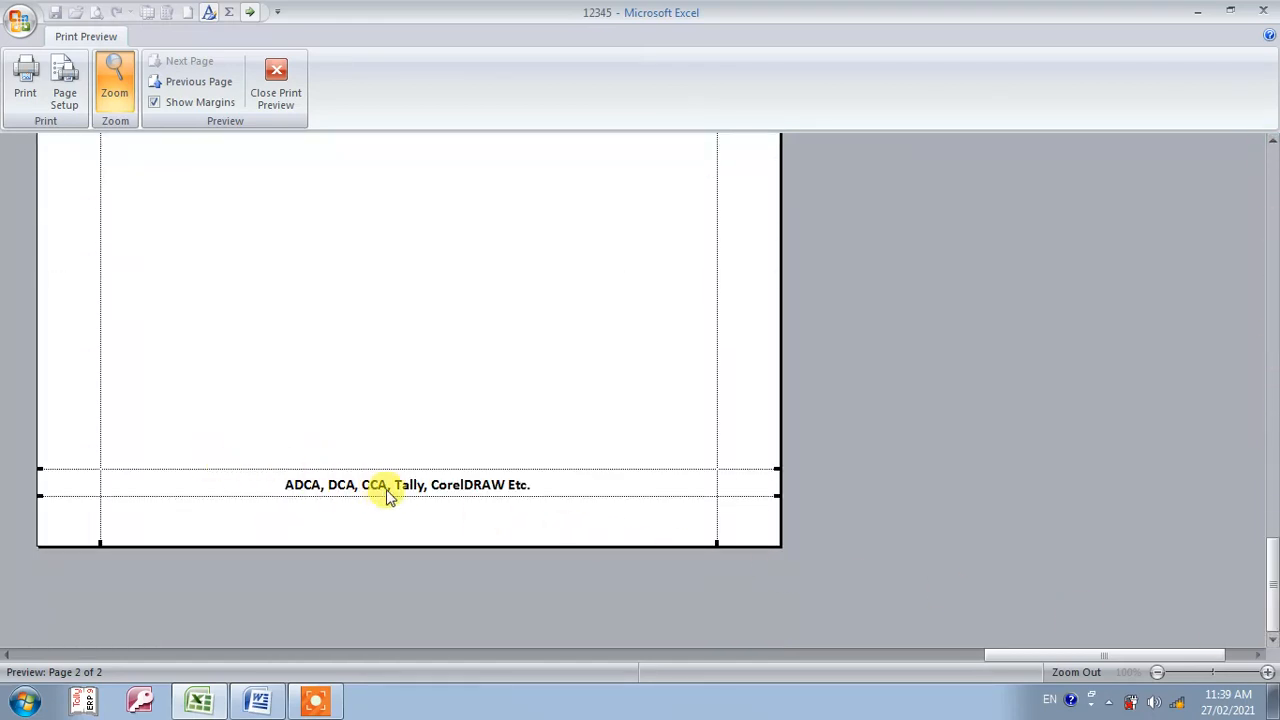
{"action": "left_click", "coordinate": [1272, 142]}
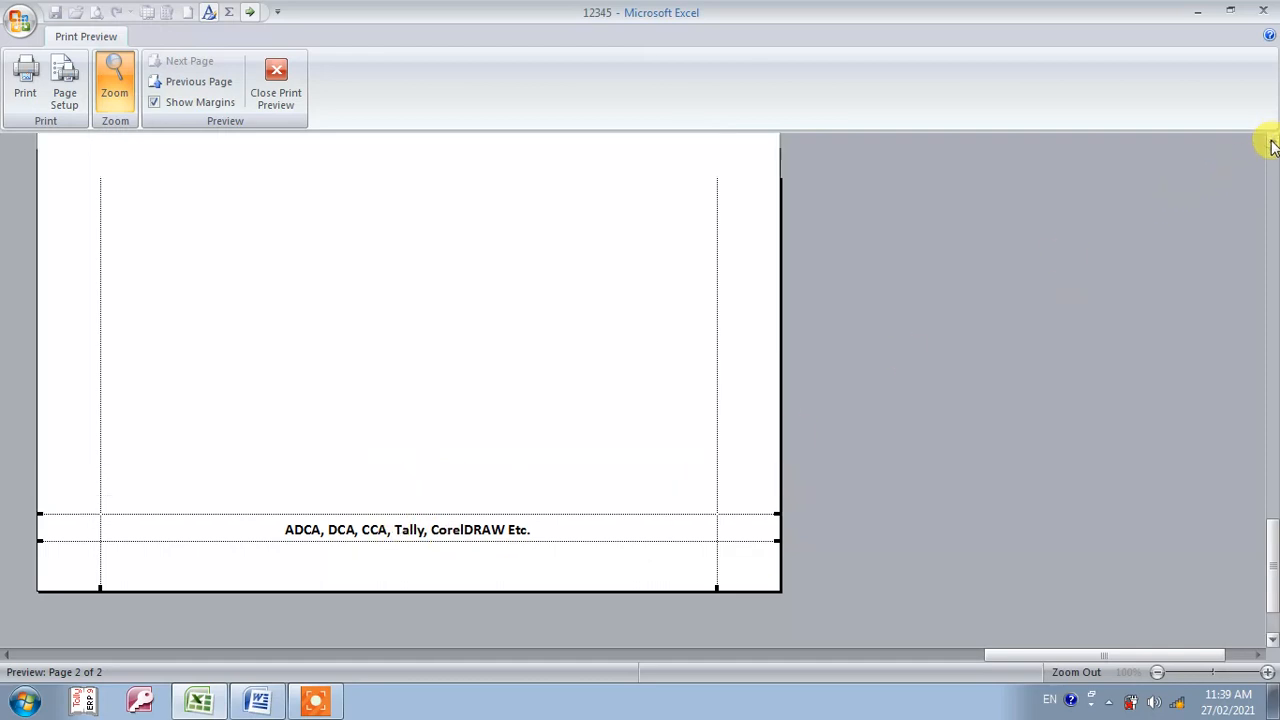
{"action": "left_click", "coordinate": [1272, 142]}
{"action": "left_click", "coordinate": [1272, 142]}
{"action": "left_click", "coordinate": [1272, 145]}
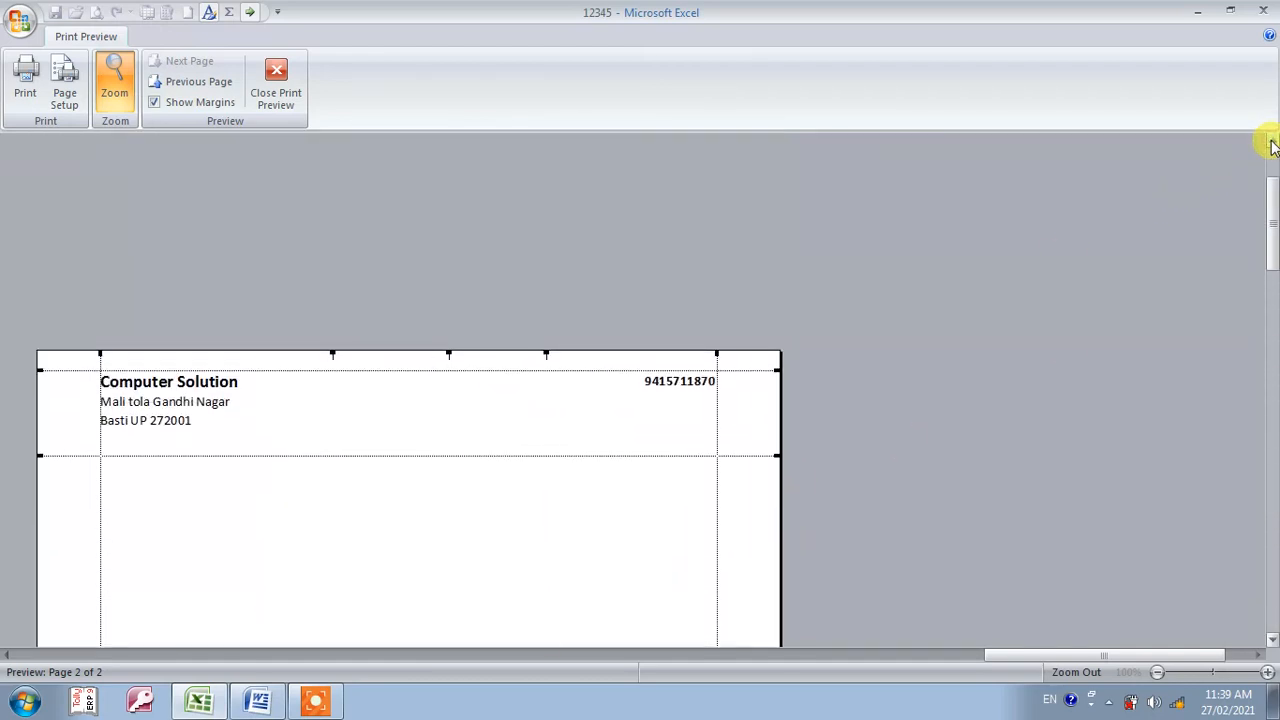
{"action": "left_click", "coordinate": [185, 80]}
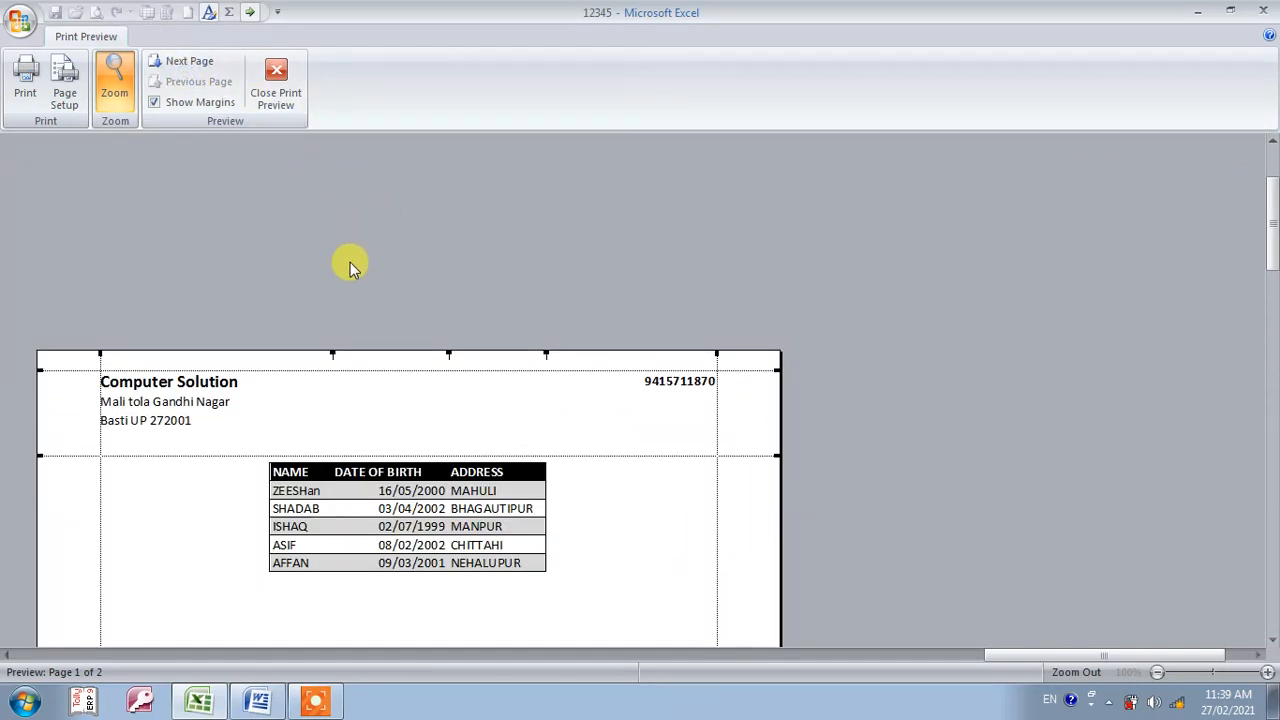
{"action": "left_click_drag", "start_coordinate": [1271, 638], "coordinate": [1272, 641]}
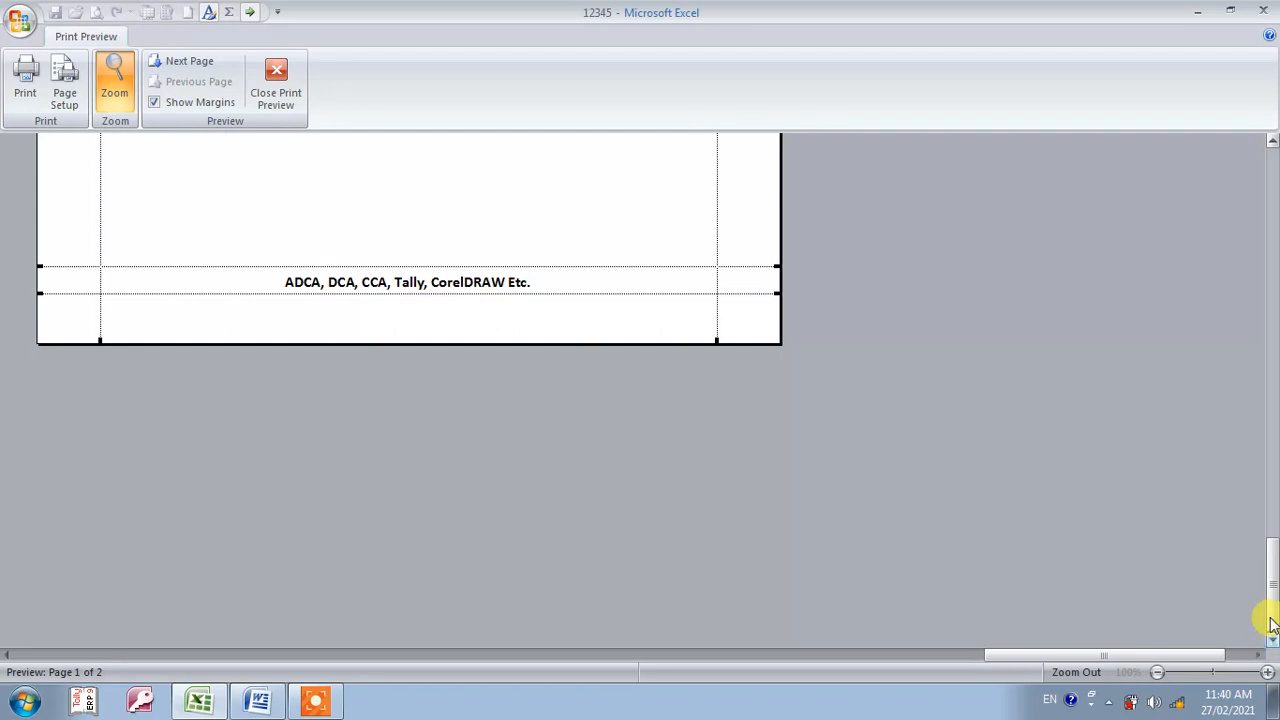
Look through the built-in footers in Page Setup and keep the custom footer "ADCA, DCA, CCA, Tally, CorelDRAW Etc."
{"action": "left_click", "coordinate": [62, 100]}
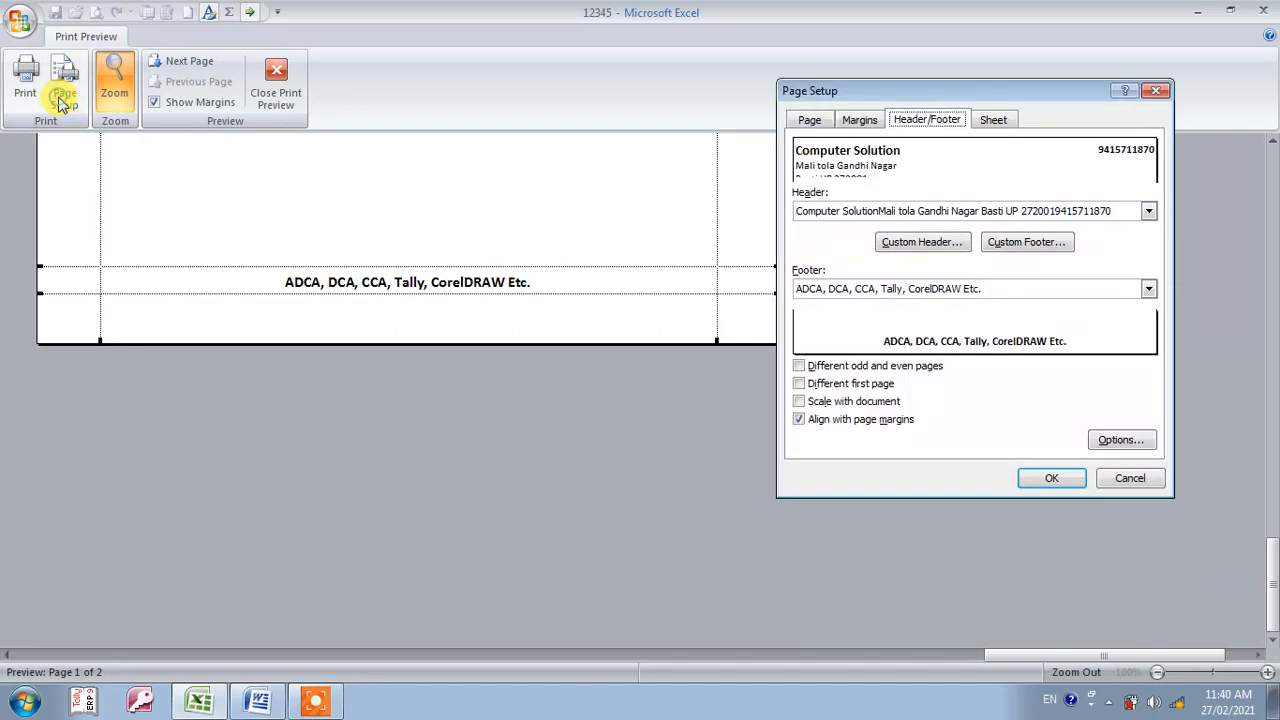
{"action": "left_click", "coordinate": [1148, 289]}
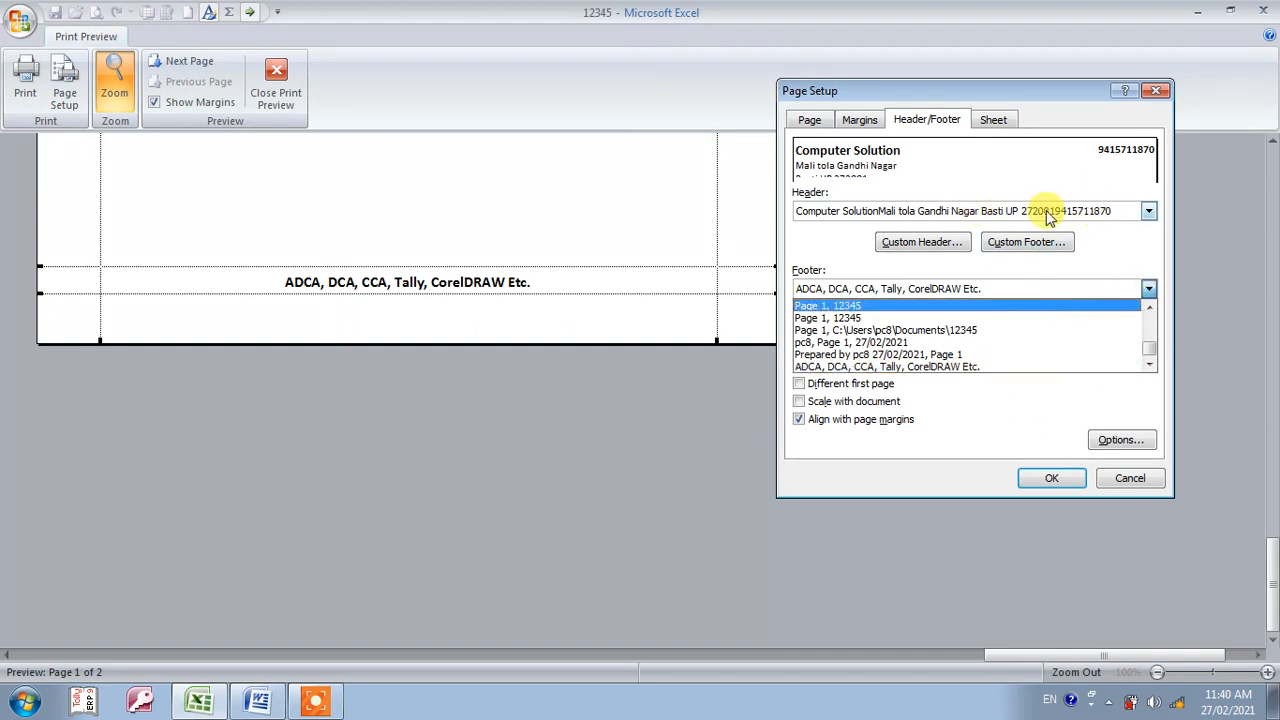
{"action": "left_click", "coordinate": [900, 367]}
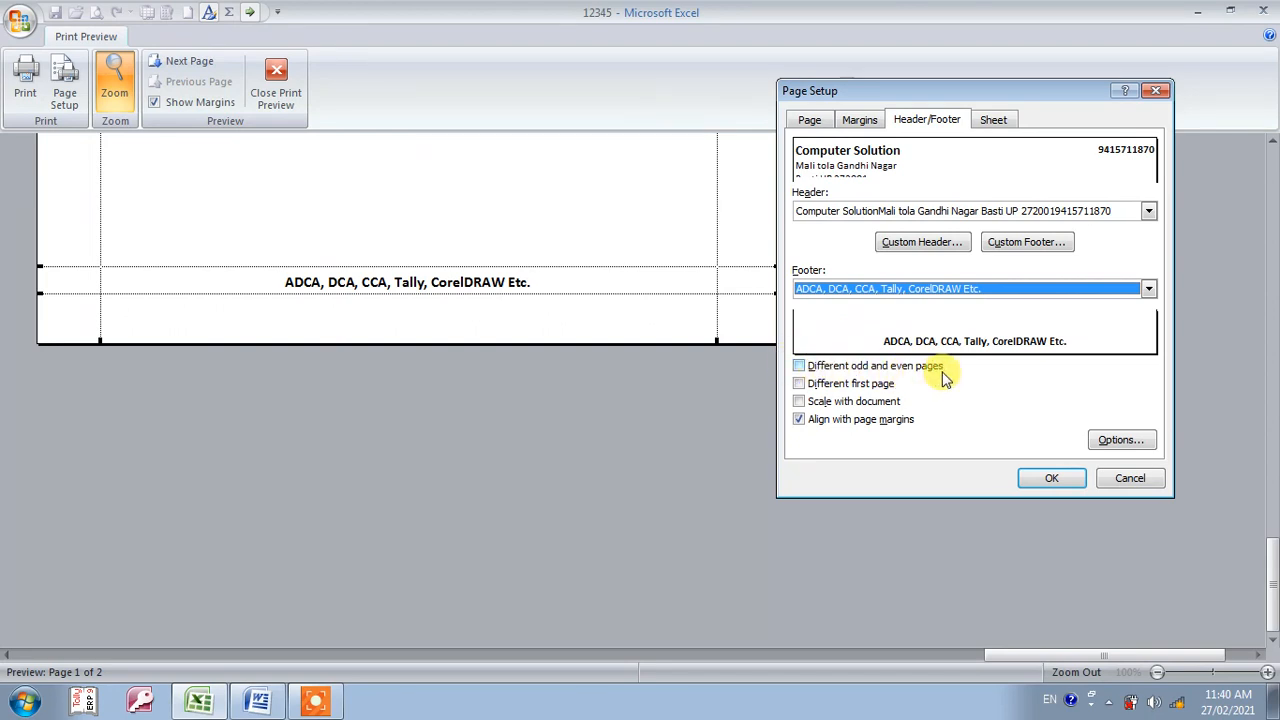
Turn on different headers and footers for odd and even pages and compare the two preview pages
{"action": "left_click", "coordinate": [800, 366]}
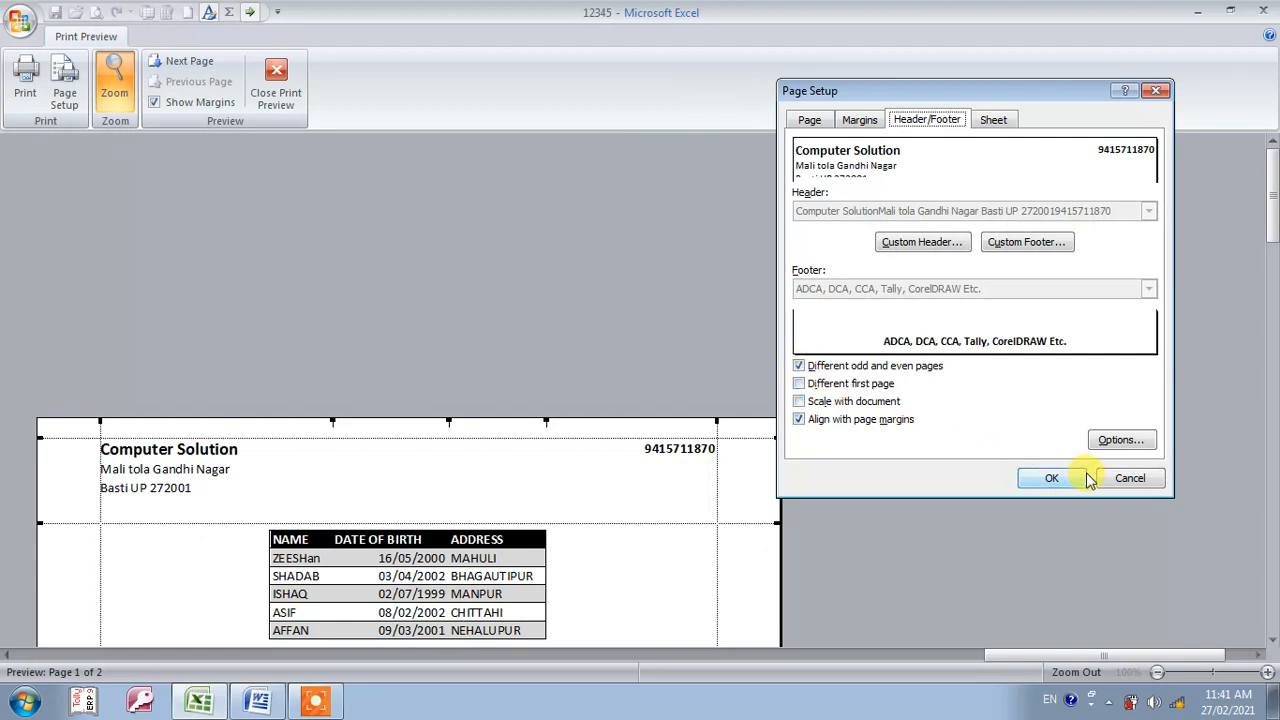
{"action": "left_click", "coordinate": [1050, 480]}
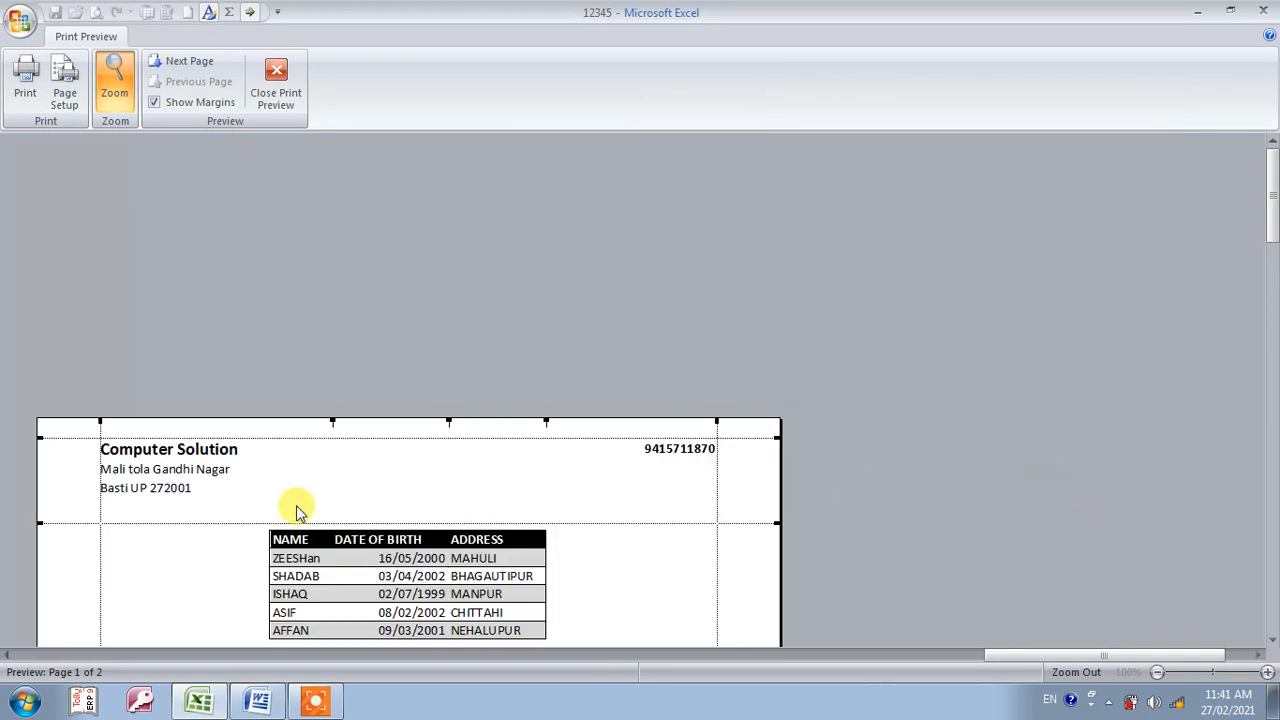
{"action": "left_click", "coordinate": [1272, 639]}
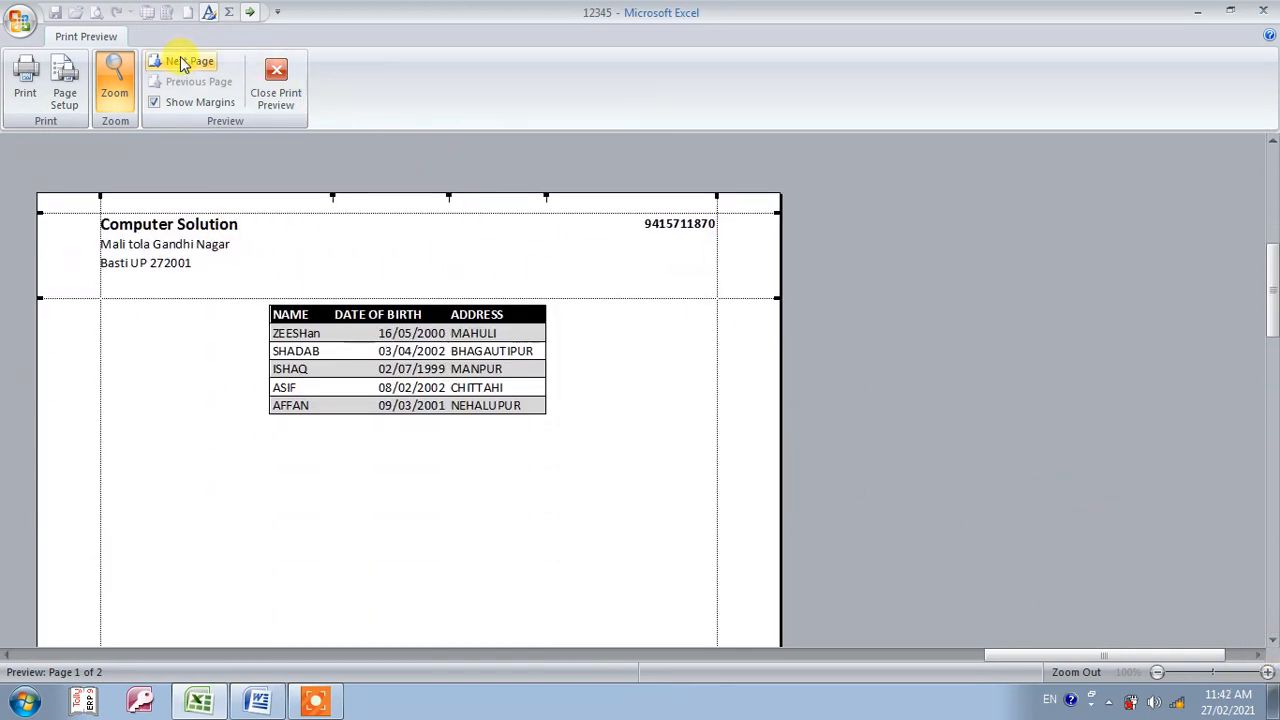
{"action": "left_click", "coordinate": [186, 70]}
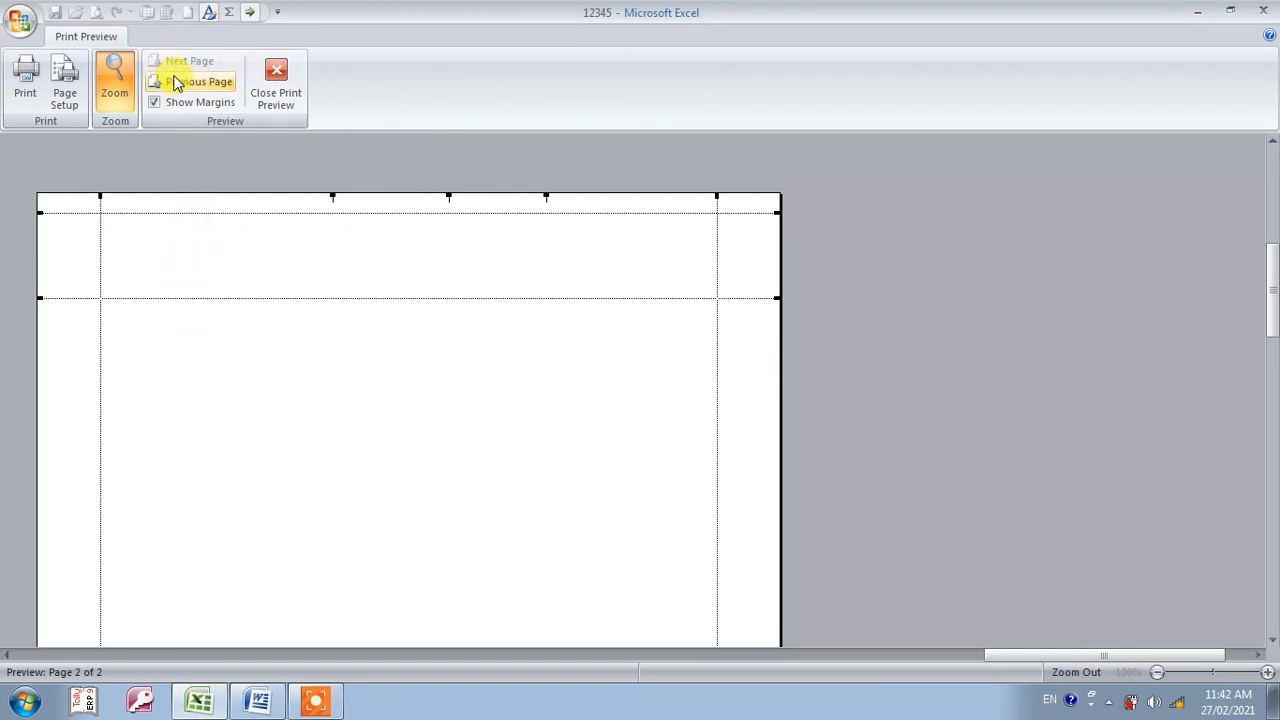
{"action": "left_click", "coordinate": [188, 84]}
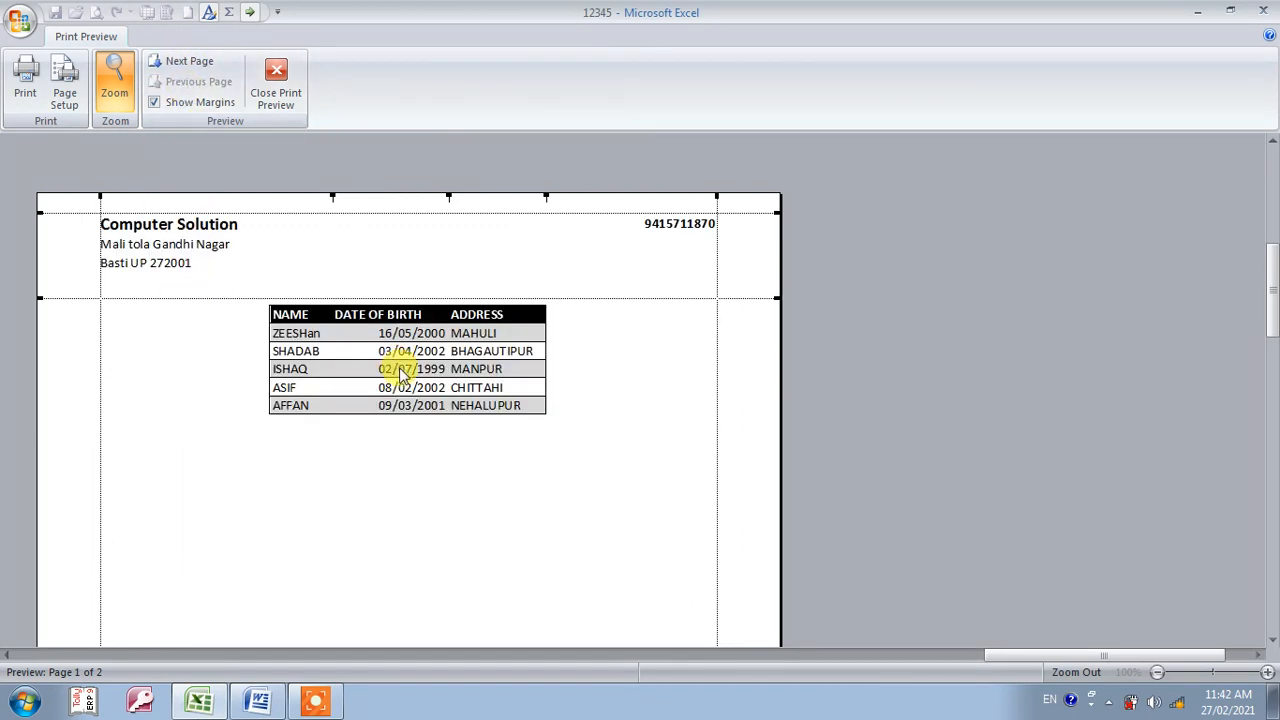
Turn off different odd and even pages and check the header on page 2
{"action": "left_click", "coordinate": [64, 86]}
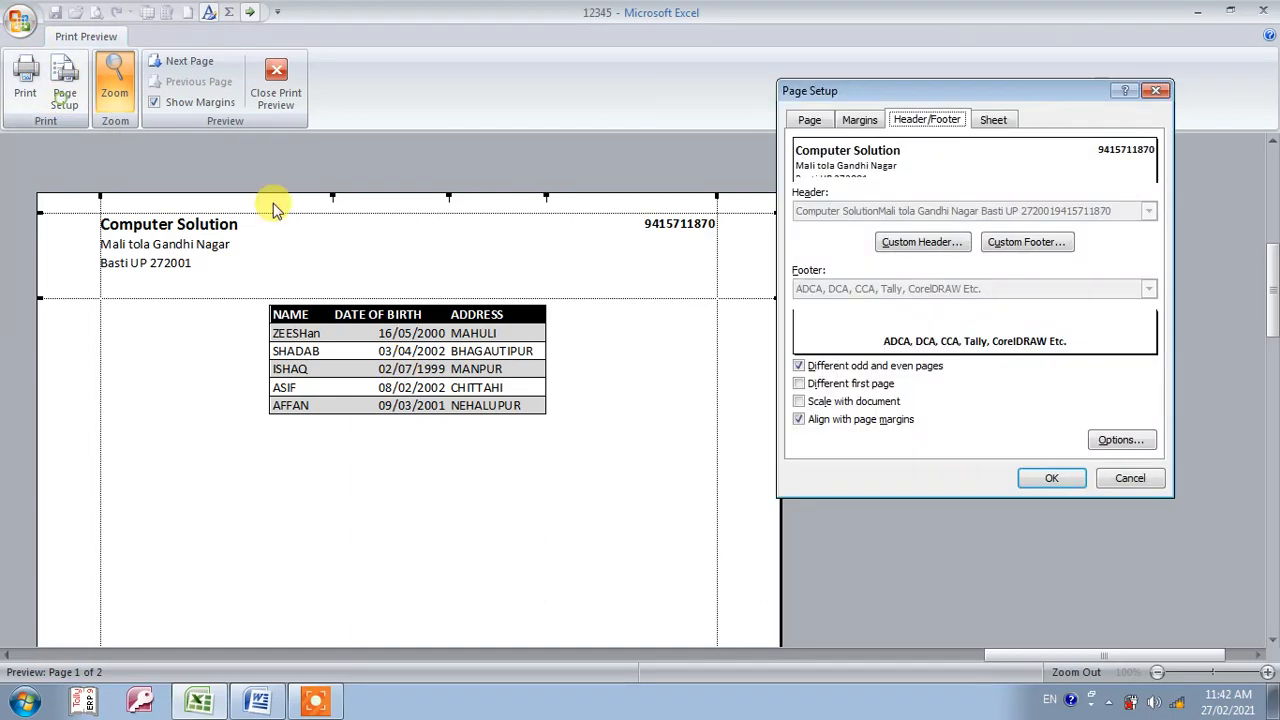
{"action": "left_click", "coordinate": [799, 366]}
{"action": "left_click", "coordinate": [1051, 478]}
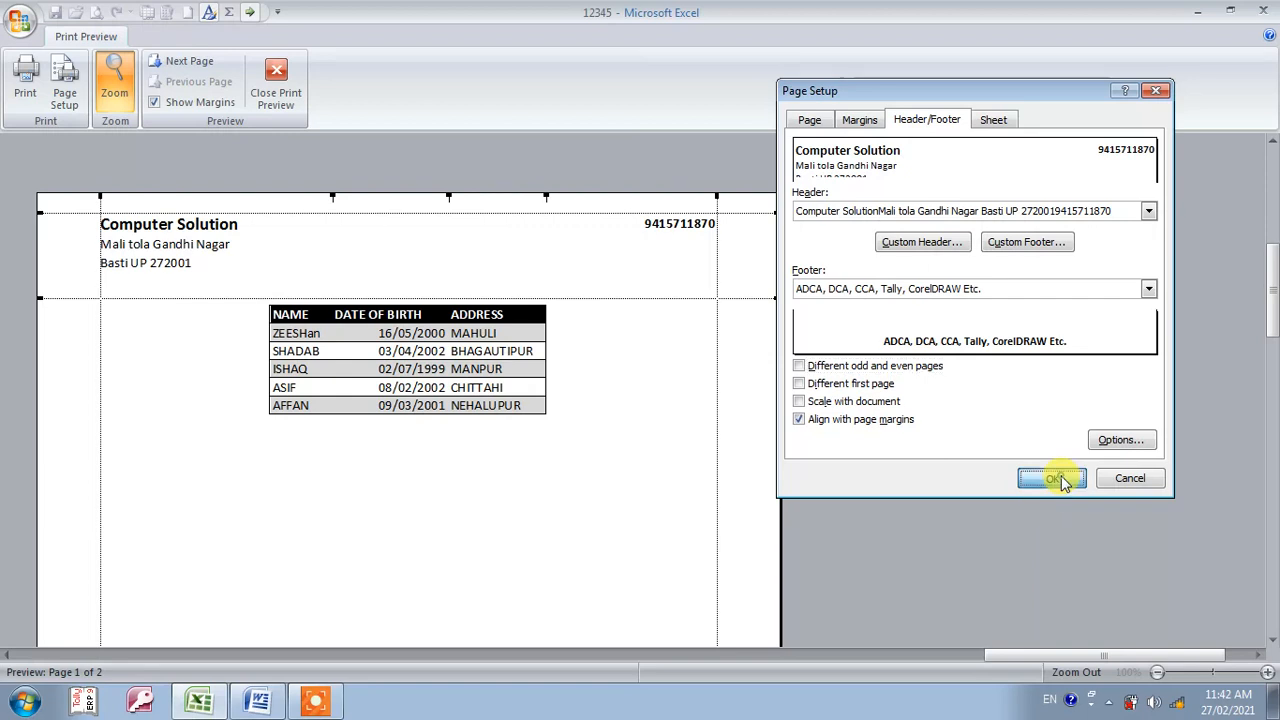
{"action": "left_click", "coordinate": [172, 63]}
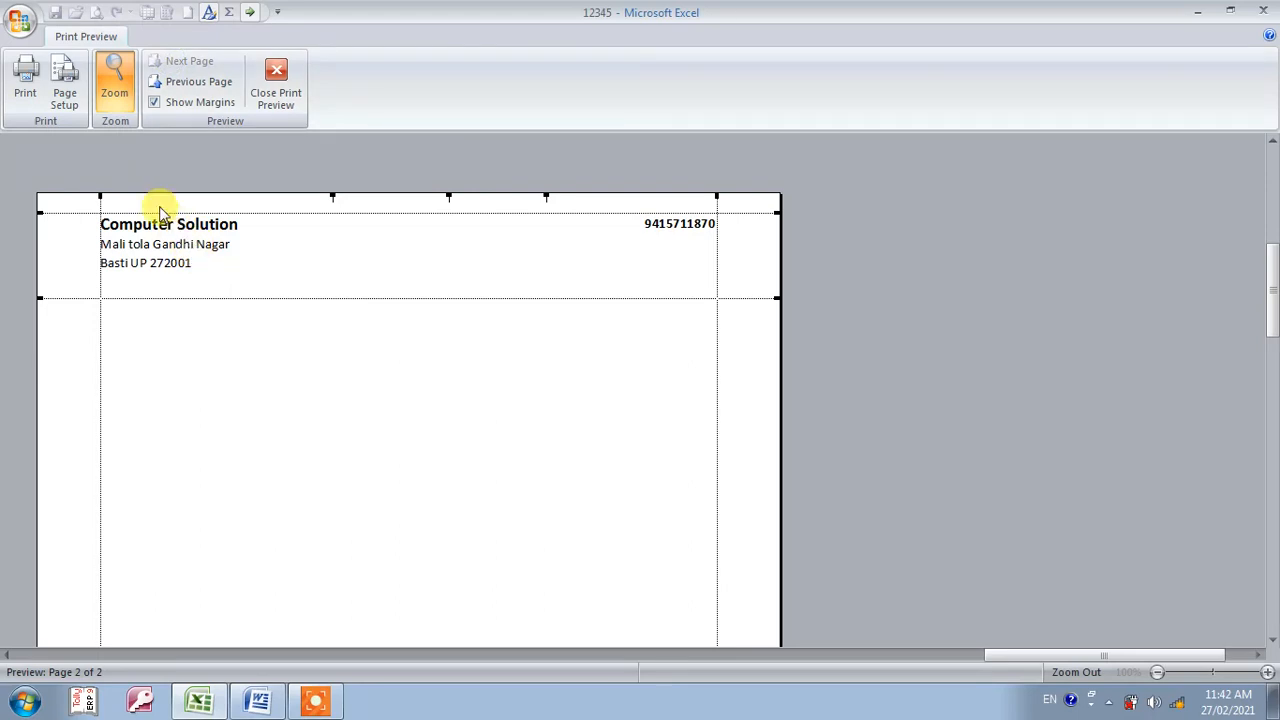
Turn on a different header and footer for the first page and compare both preview pages
{"action": "left_click", "coordinate": [64, 84]}
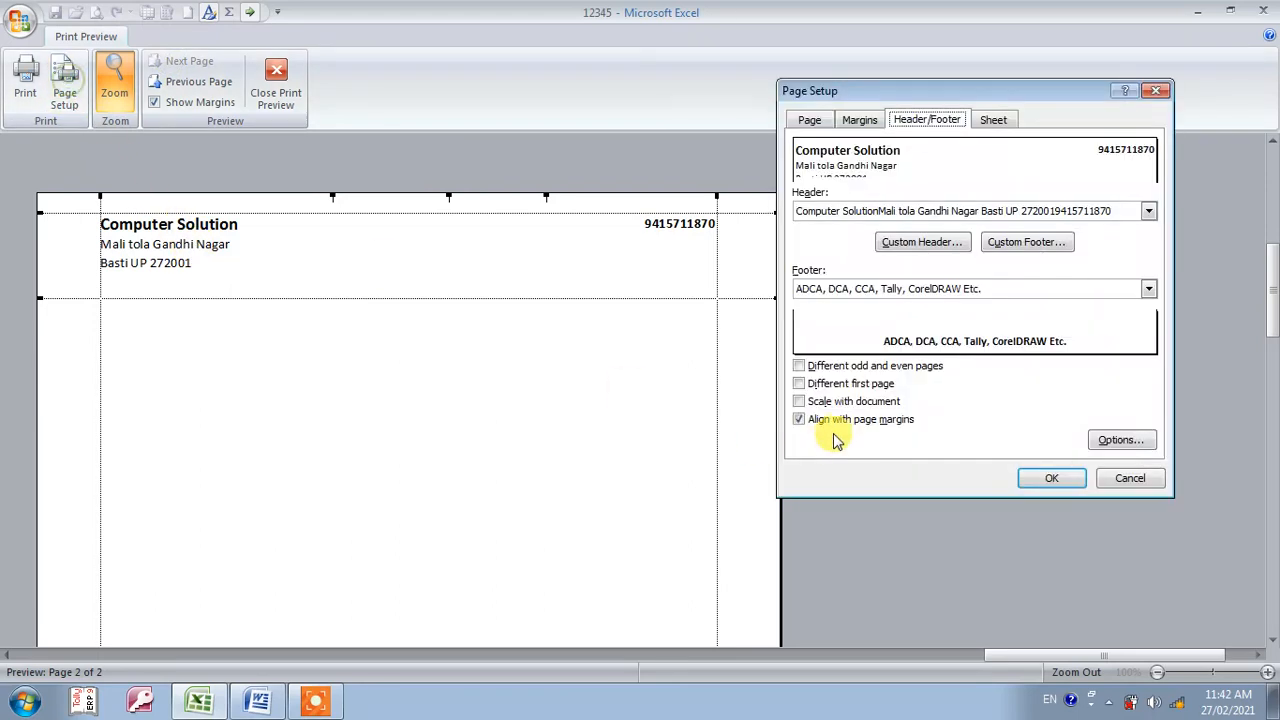
{"action": "left_click", "coordinate": [799, 384]}
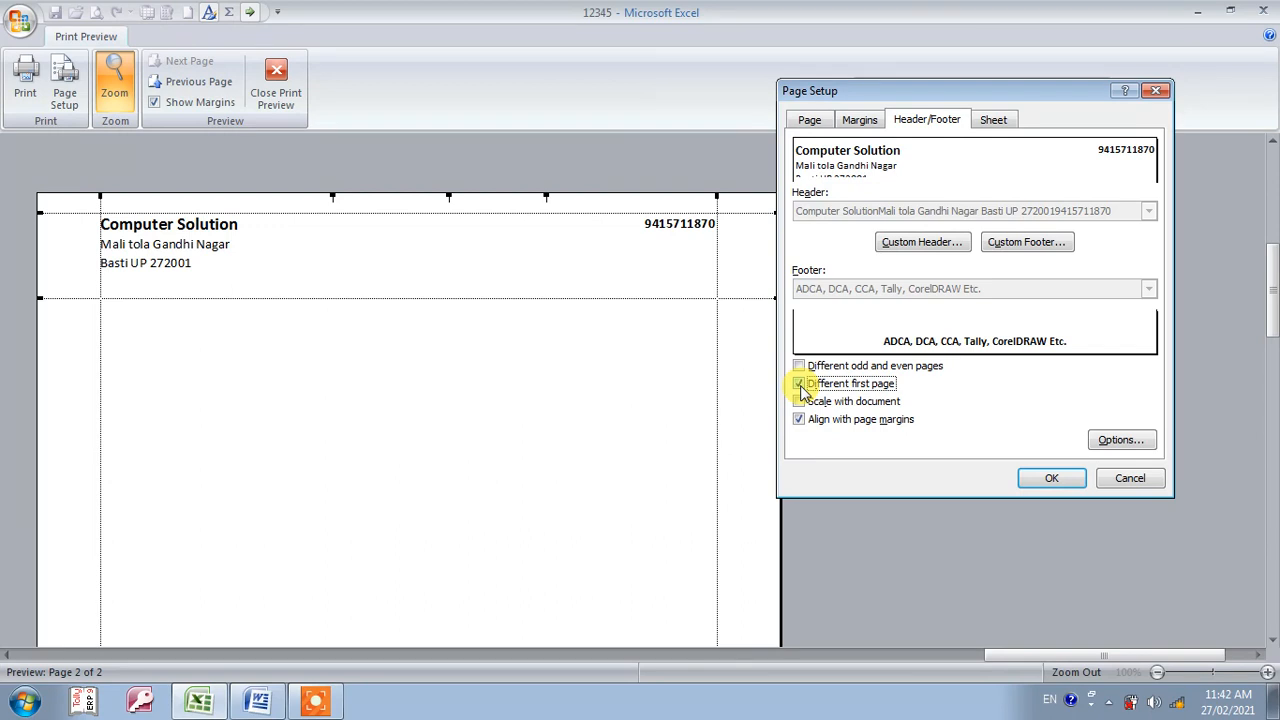
{"action": "key", "text": "Return"}
{"action": "left_click", "coordinate": [190, 82]}
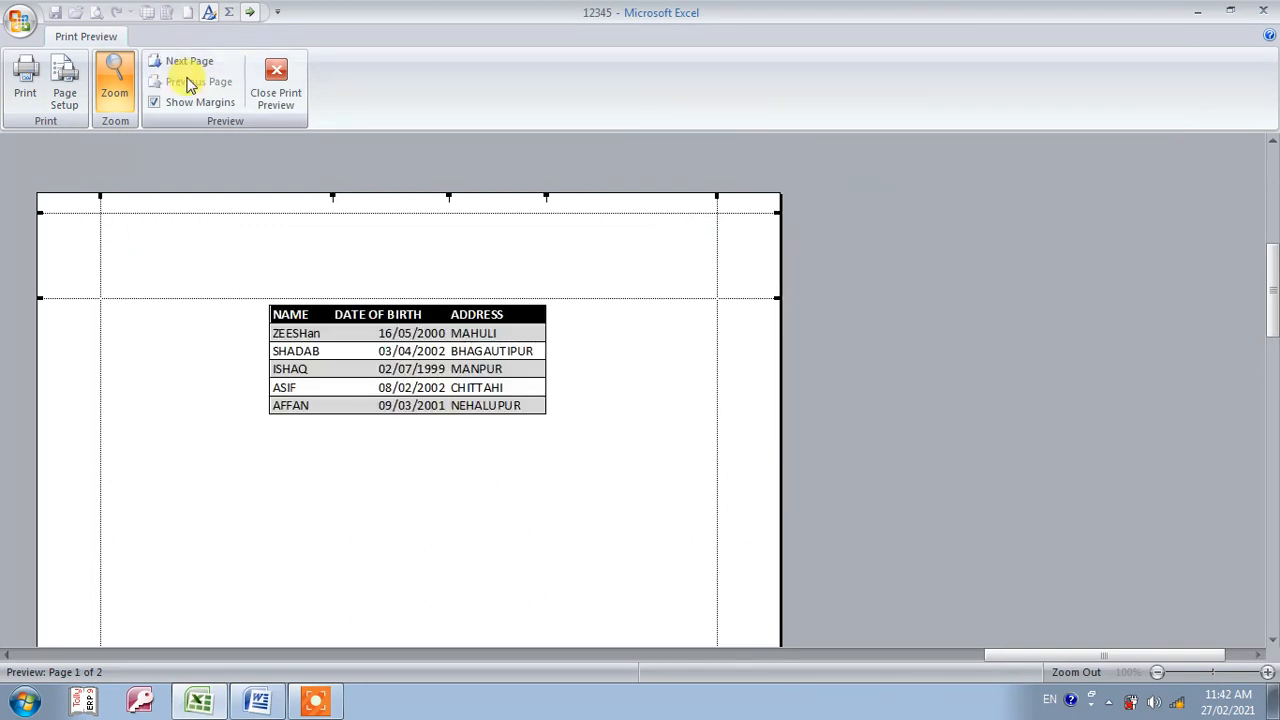
{"action": "key", "text": "alt+s"}
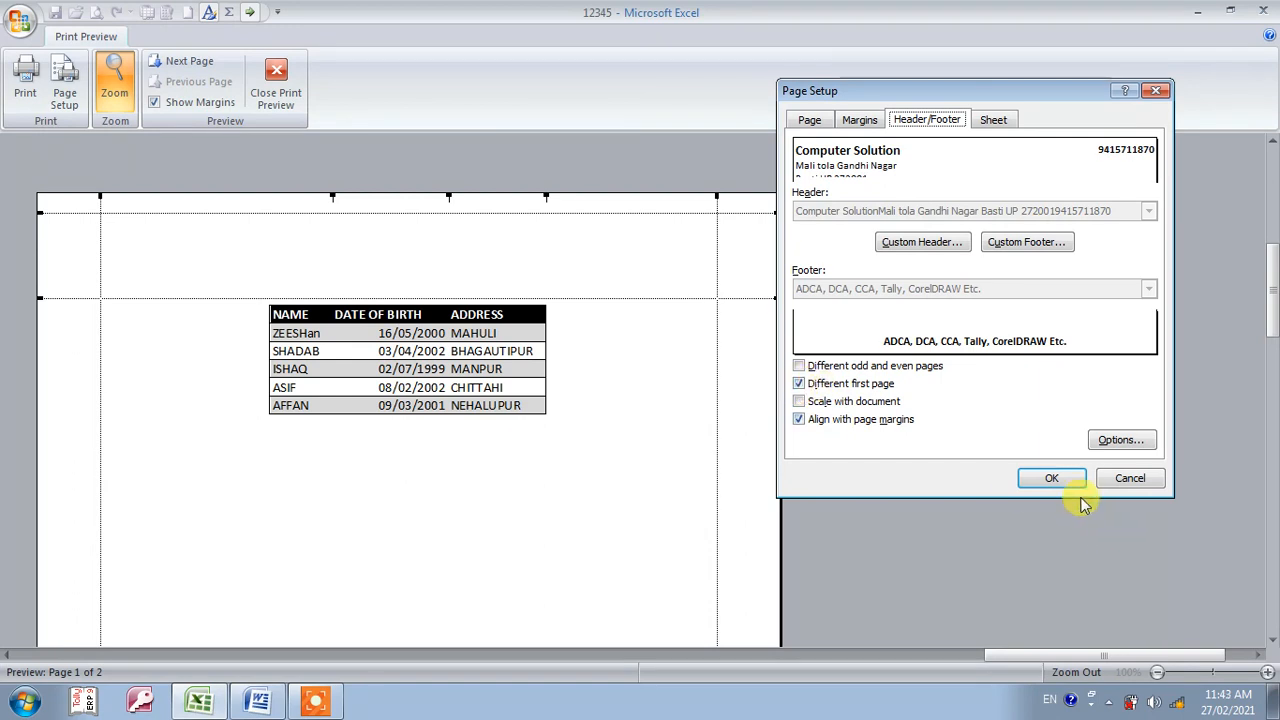
{"action": "left_click", "coordinate": [1052, 480]}
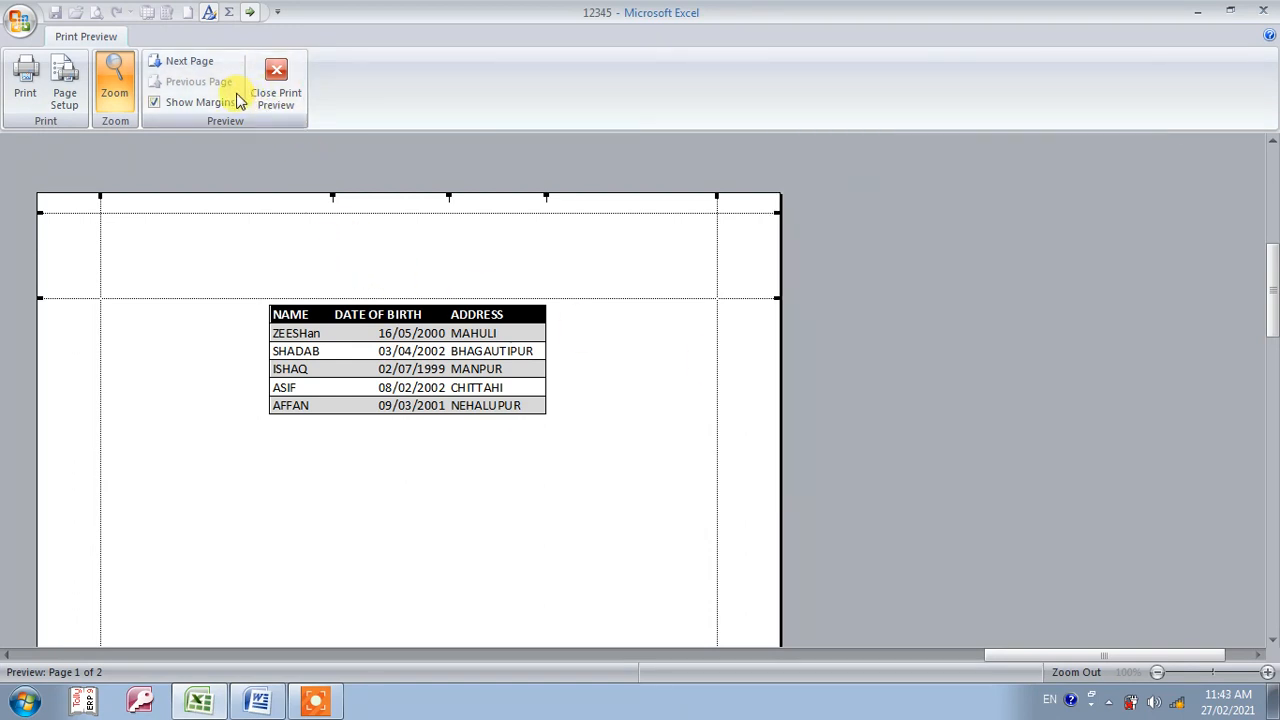
{"action": "left_click", "coordinate": [190, 66]}
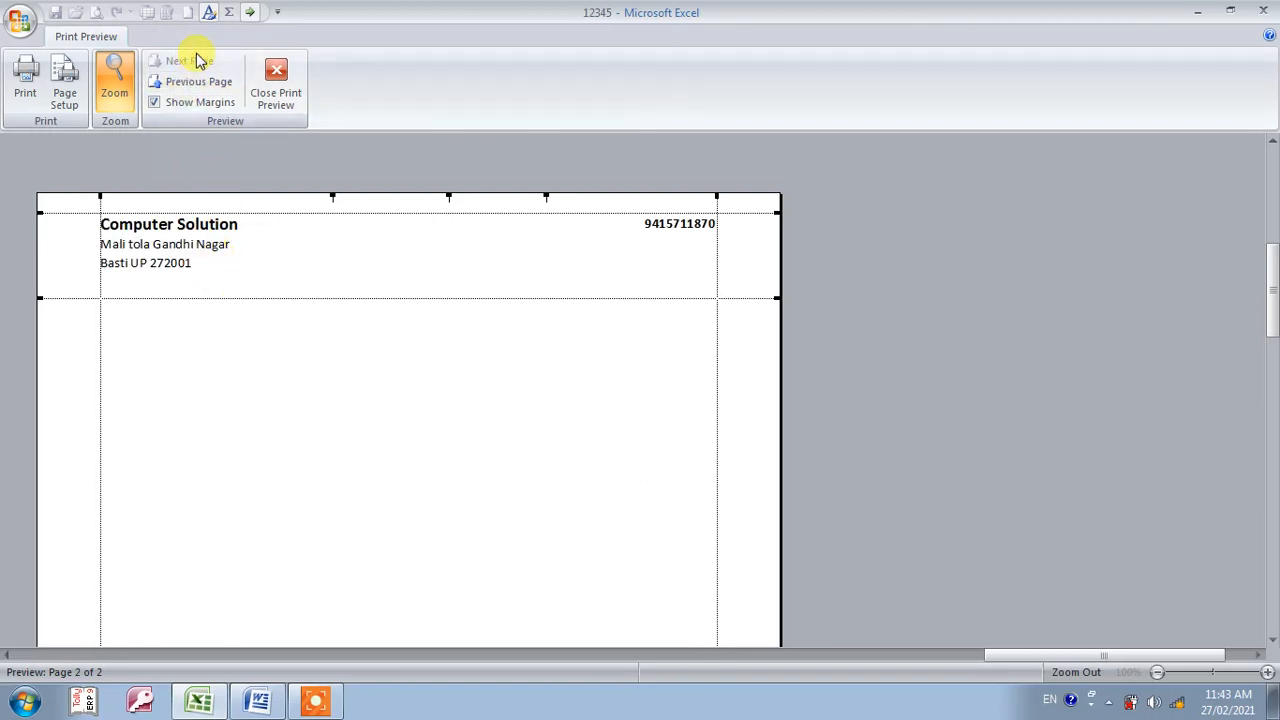
Turn off the different first page option for the header and footer
{"action": "left_click", "coordinate": [64, 90]}
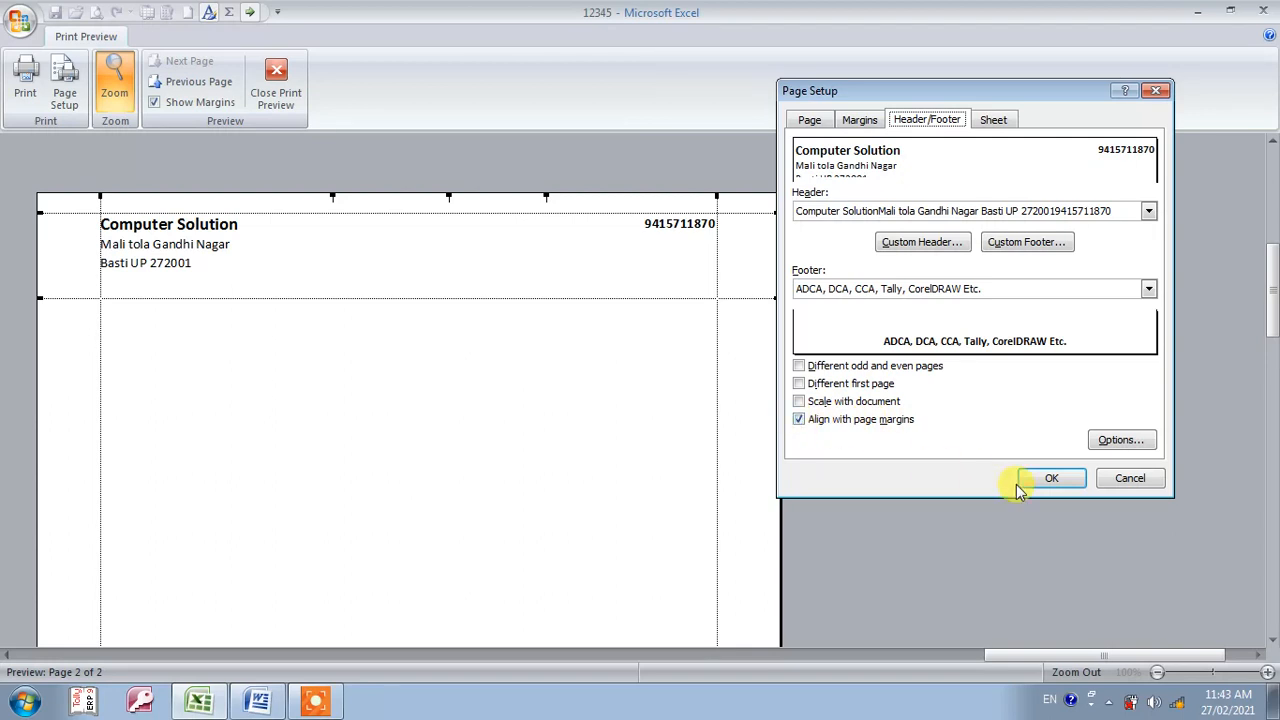
{"action": "left_click", "coordinate": [1052, 482]}
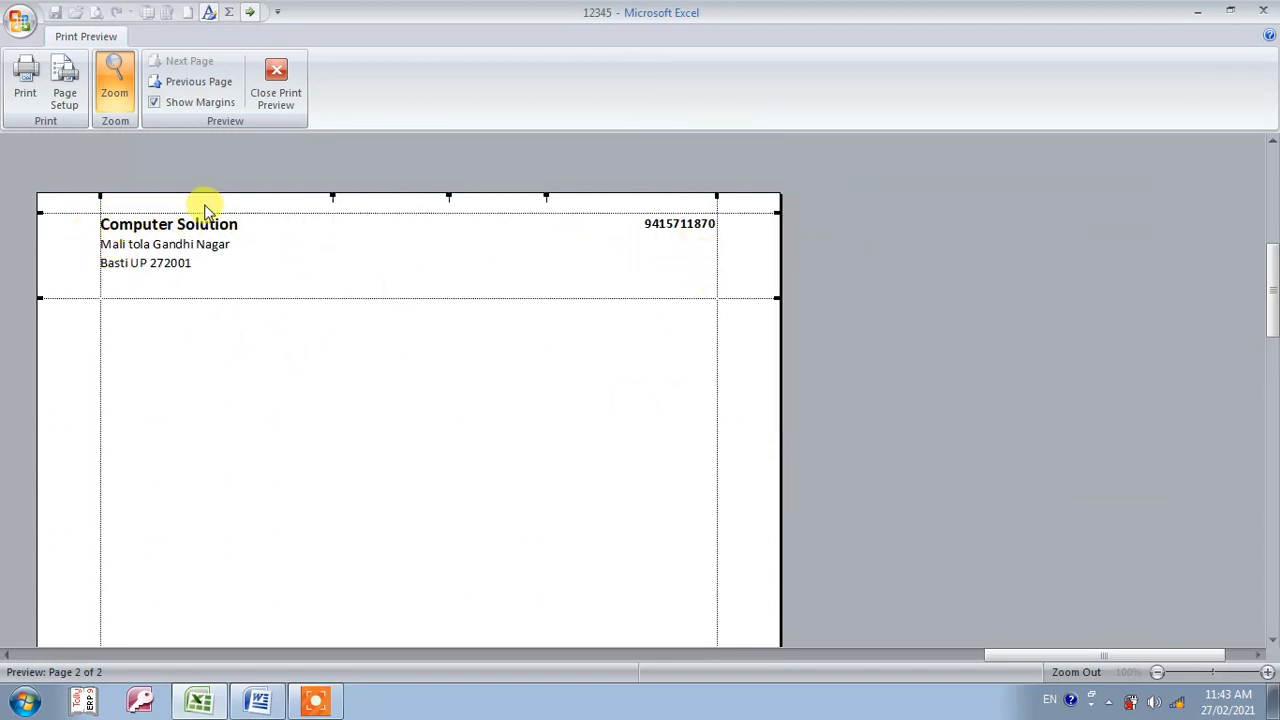
Turn off aligning the header and footer with the page margins and apply the setting
{"action": "left_click", "coordinate": [64, 95]}
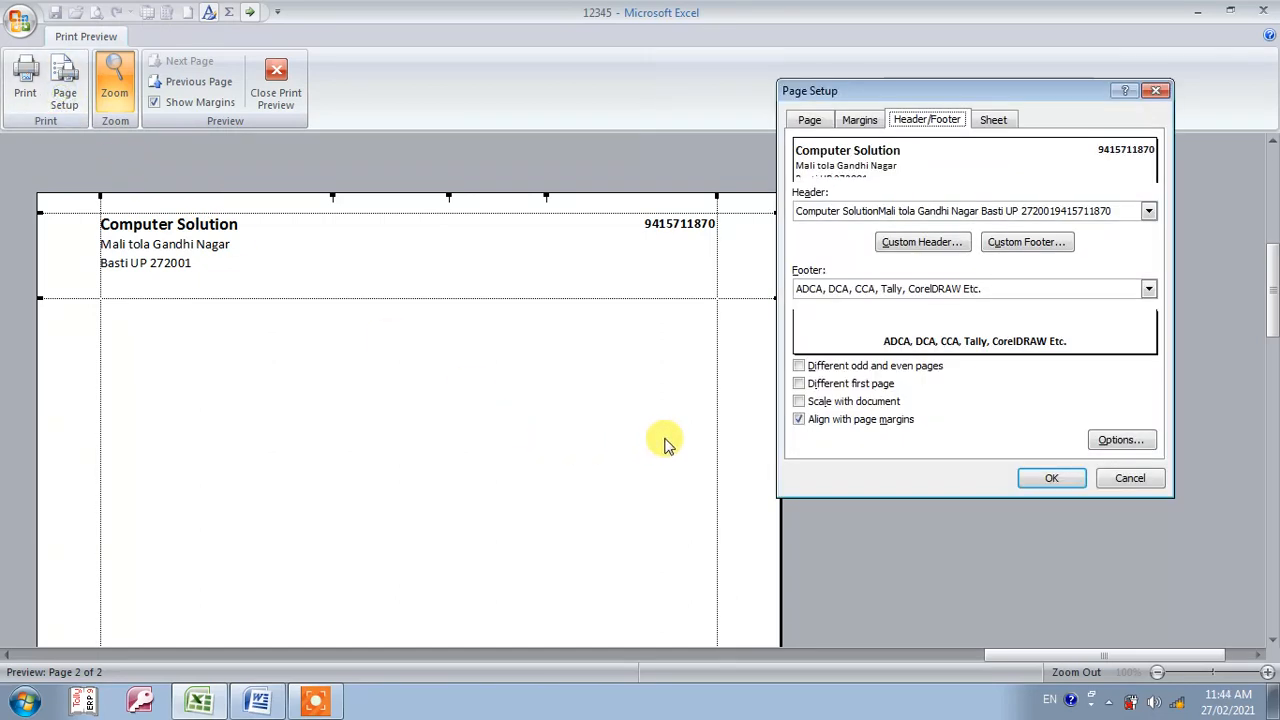
{"action": "left_click", "coordinate": [805, 422]}
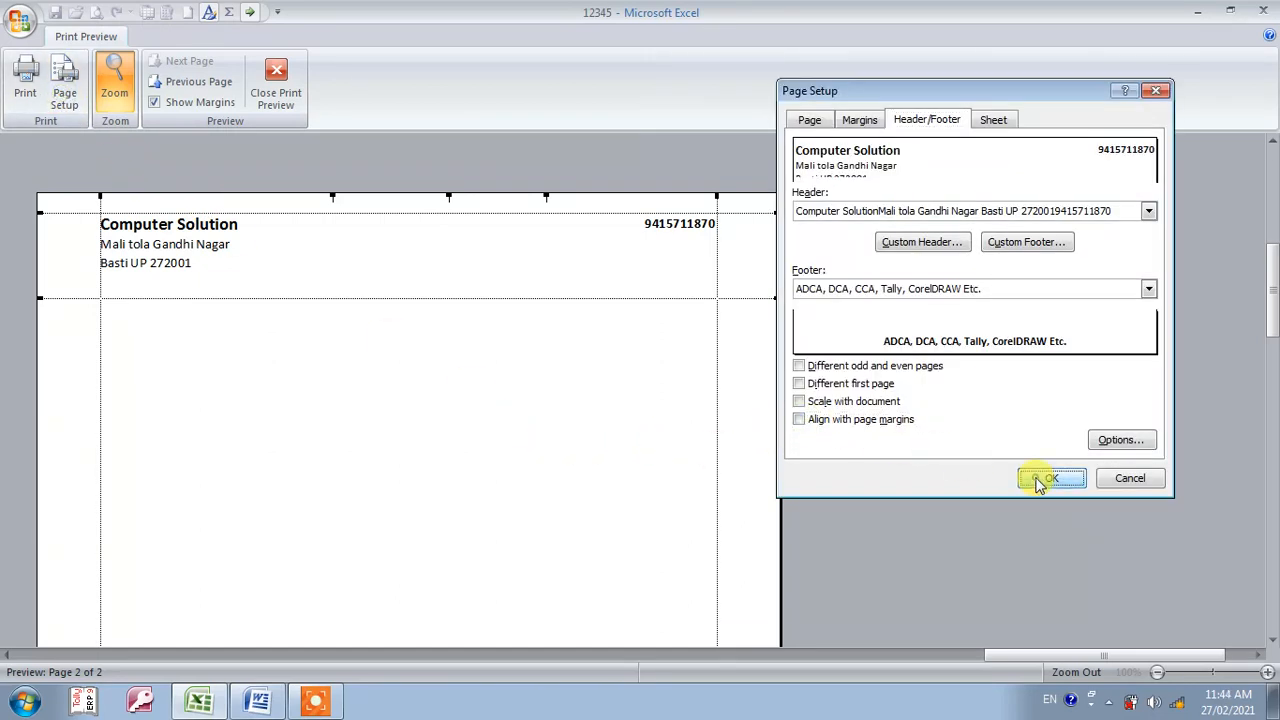
{"action": "left_click", "coordinate": [1040, 480]}
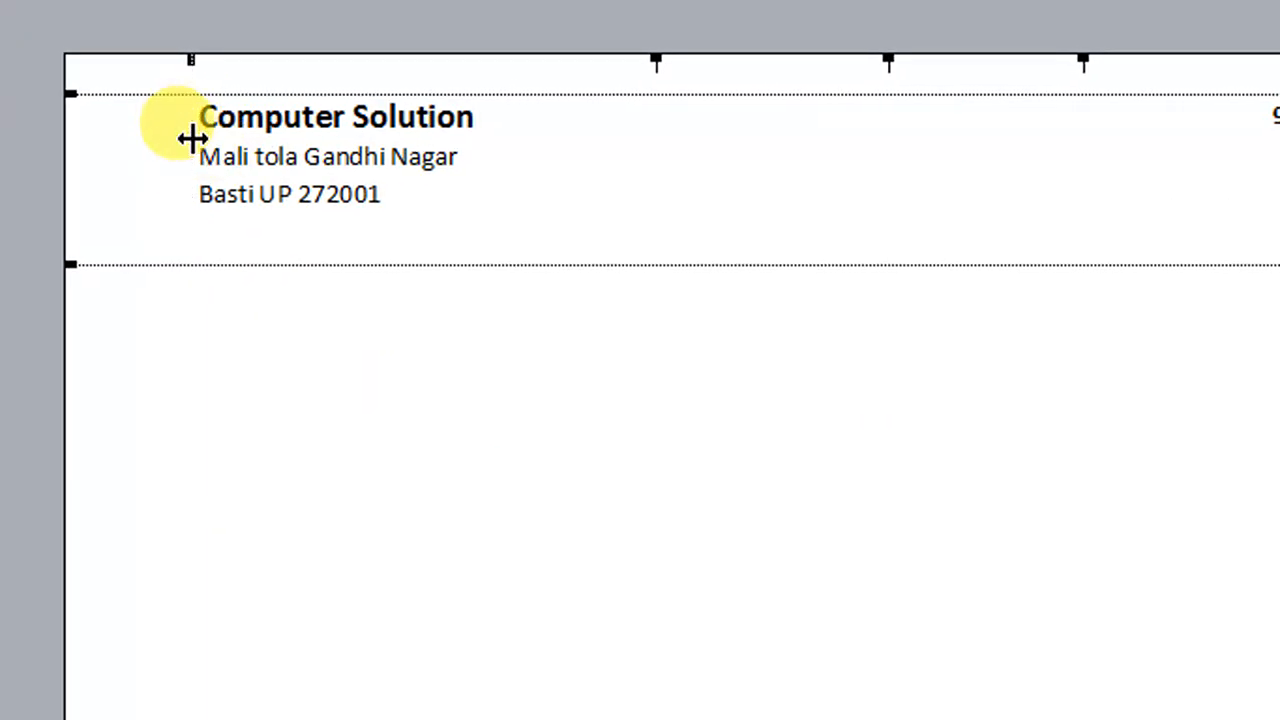
Narrow the left page margin directly in the print preview
{"action": "left_click_drag", "start_coordinate": [192, 138], "coordinate": [167, 185]}
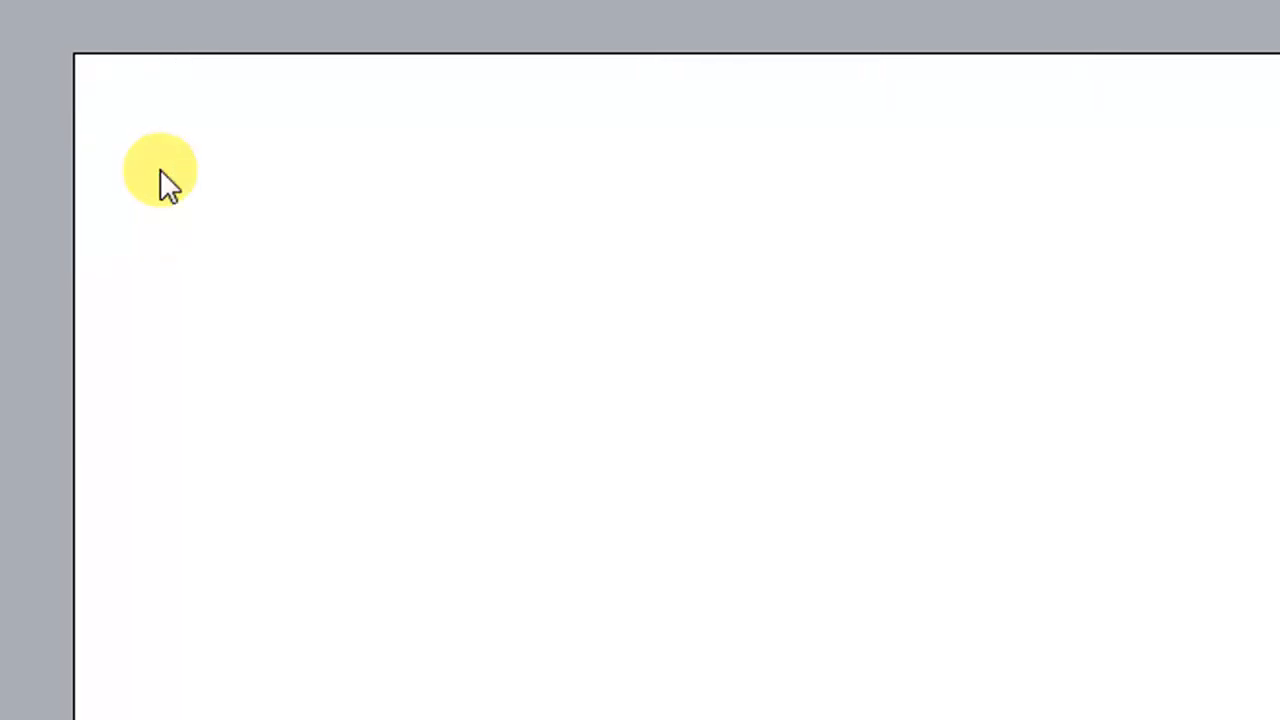
{"action": "mouse_move", "coordinate": [194, 104]}
{"action": "left_mouse_down"}
{"action": "mouse_move", "coordinate": [196, 134]}
{"action": "mouse_move", "coordinate": [191, 109]}
{"action": "left_mouse_up"}
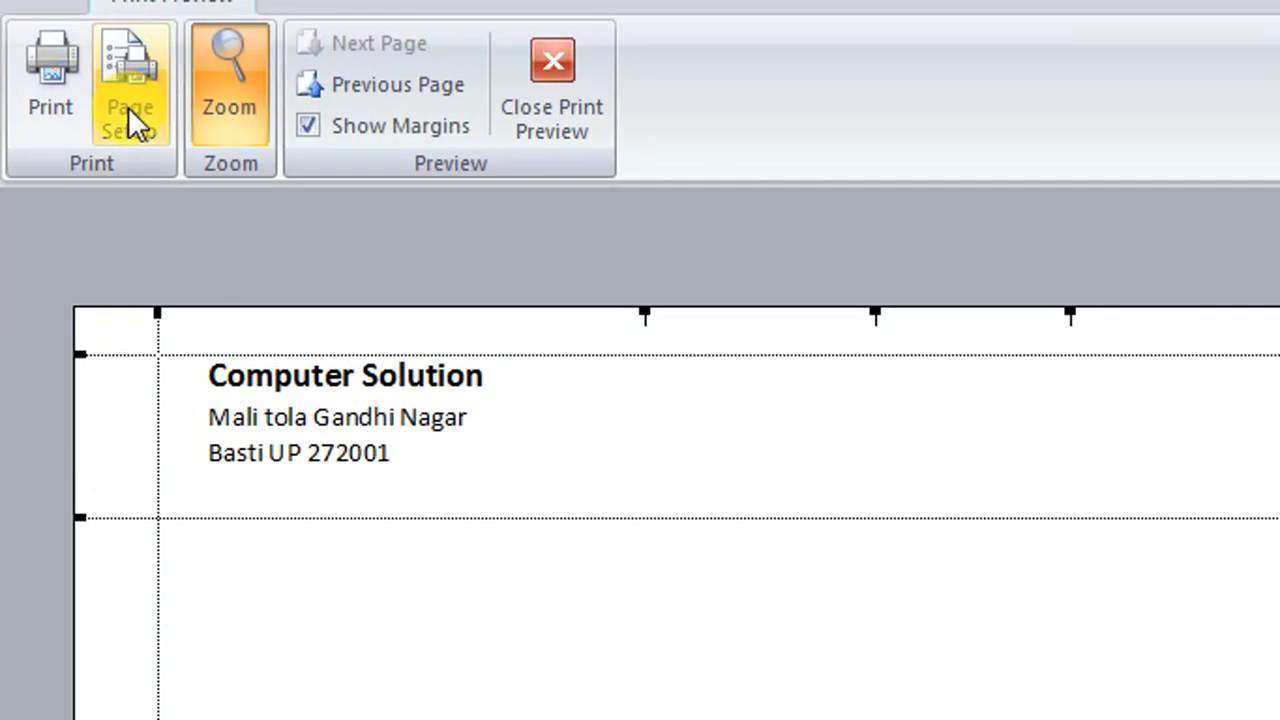
Turn on aligning the header and footer with the page margins, and widen the left margin in the preview to about 1.8
{"action": "left_click", "coordinate": [128, 110]}
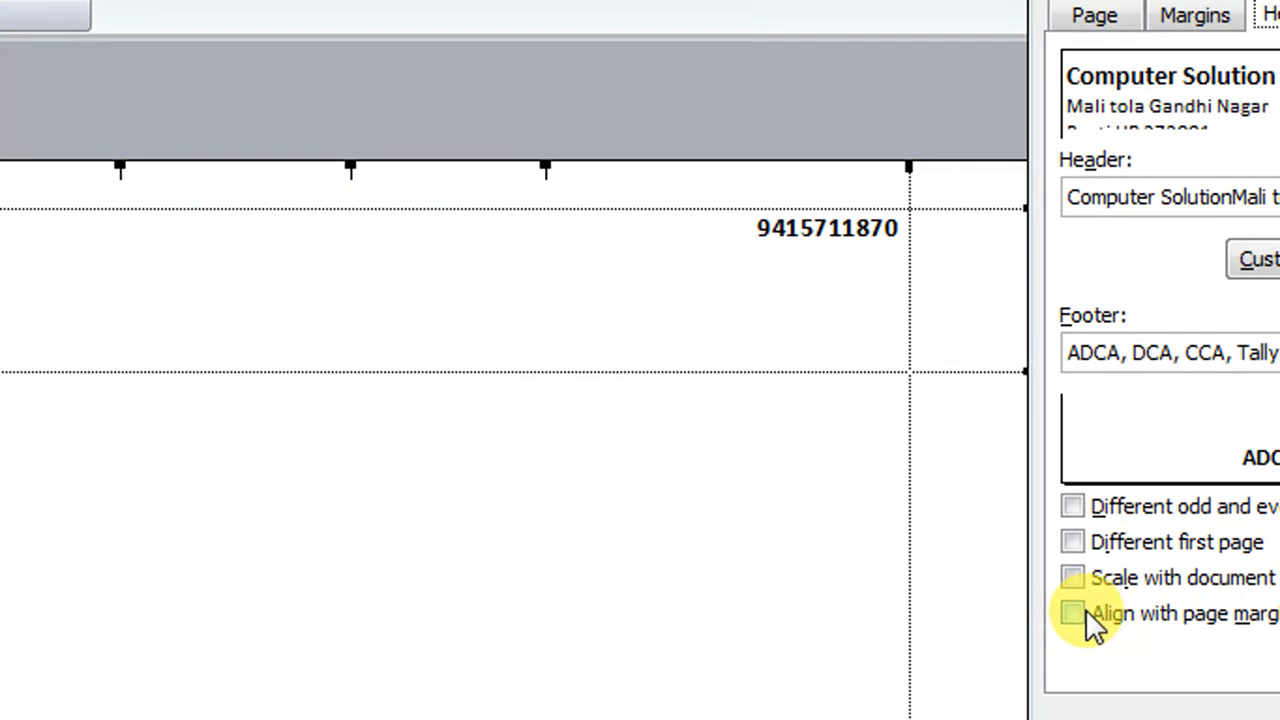
{"action": "left_click", "coordinate": [1202, 702]}
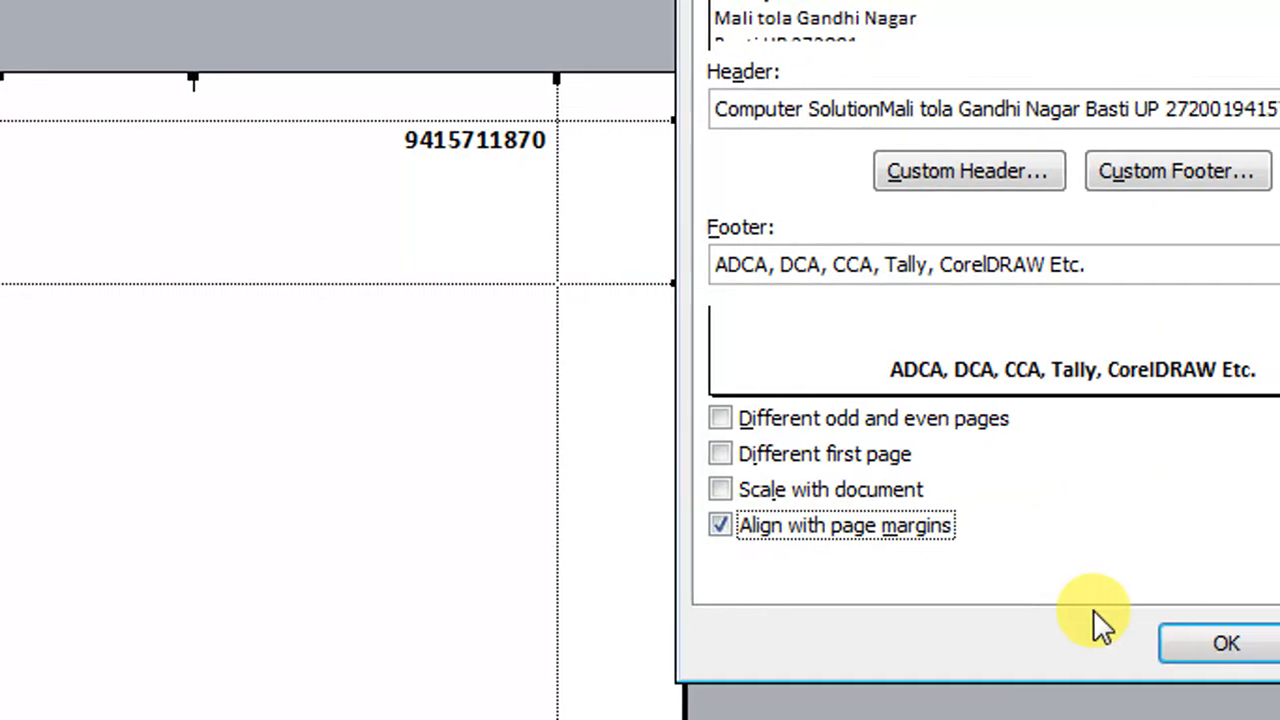
{"action": "left_click", "coordinate": [1220, 643]}
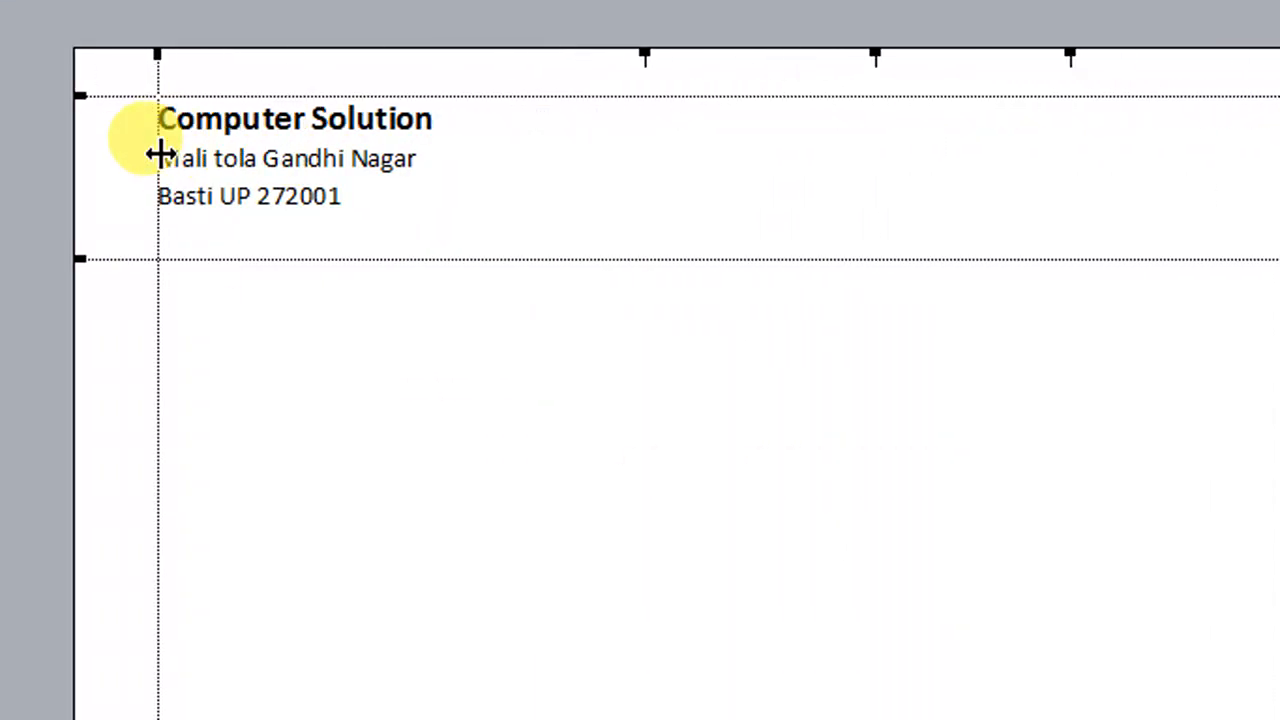
{"action": "left_click_drag", "start_coordinate": [157, 194], "coordinate": [185, 222]}
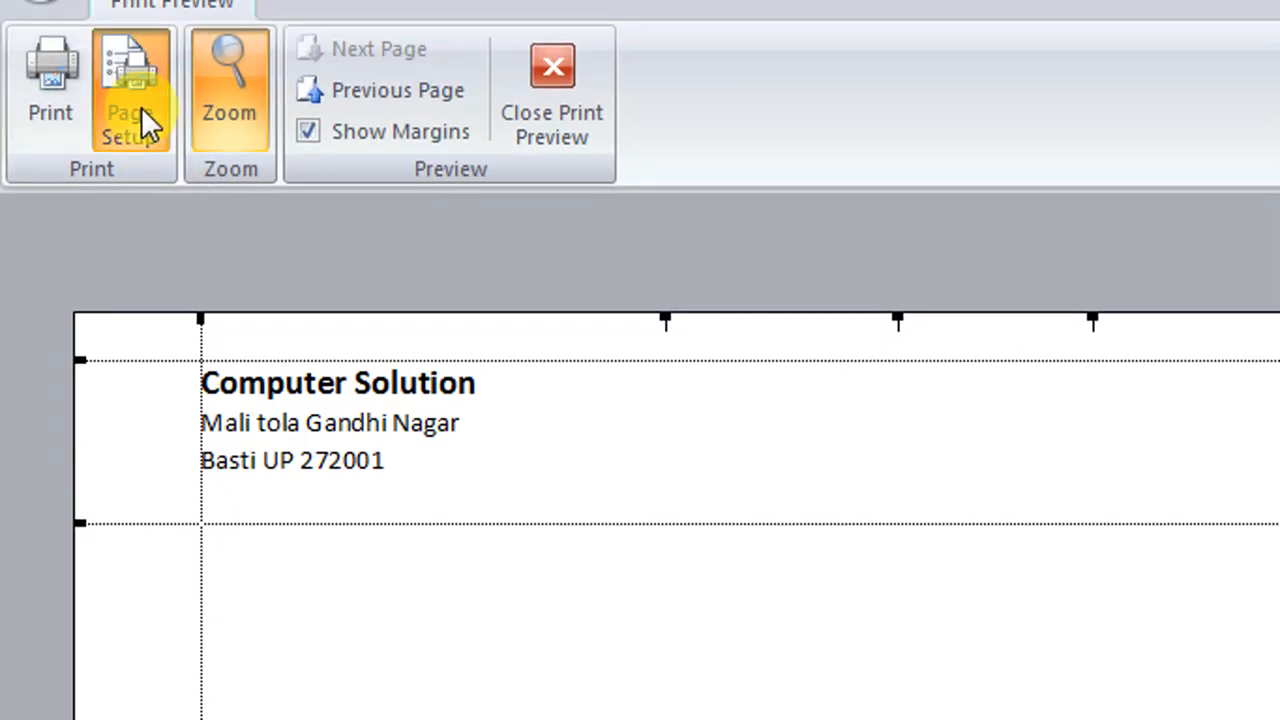
Review the page, margins, header/footer and sheet settings in Page Setup, and return to the worksheet
{"action": "left_click", "coordinate": [141, 110]}
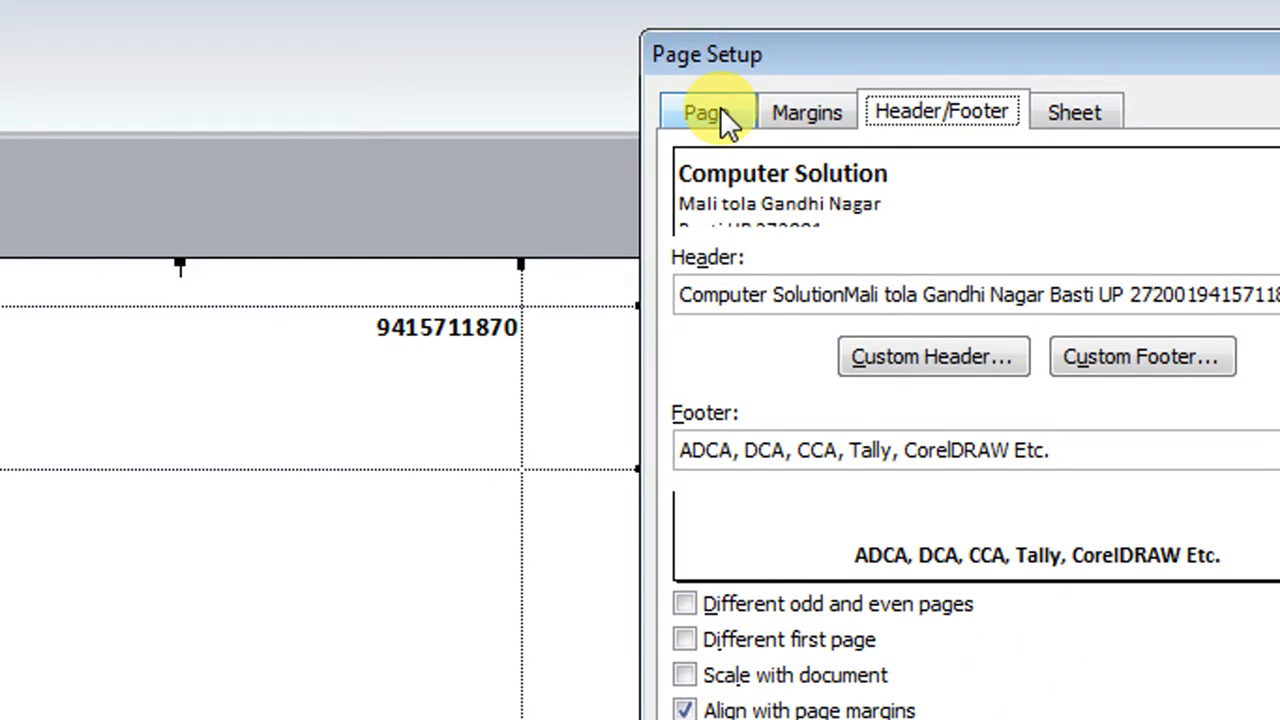
{"action": "left_click", "coordinate": [720, 106]}
{"action": "left_click", "coordinate": [780, 108]}
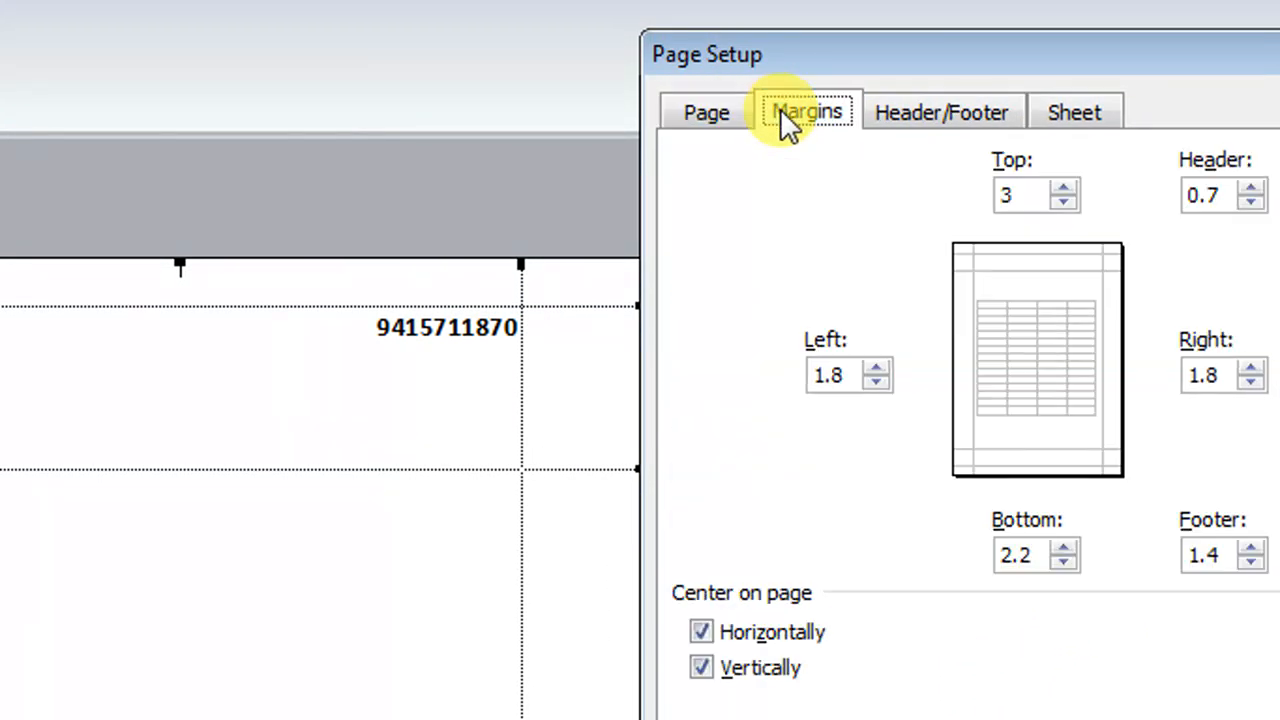
{"action": "left_click", "coordinate": [915, 114]}
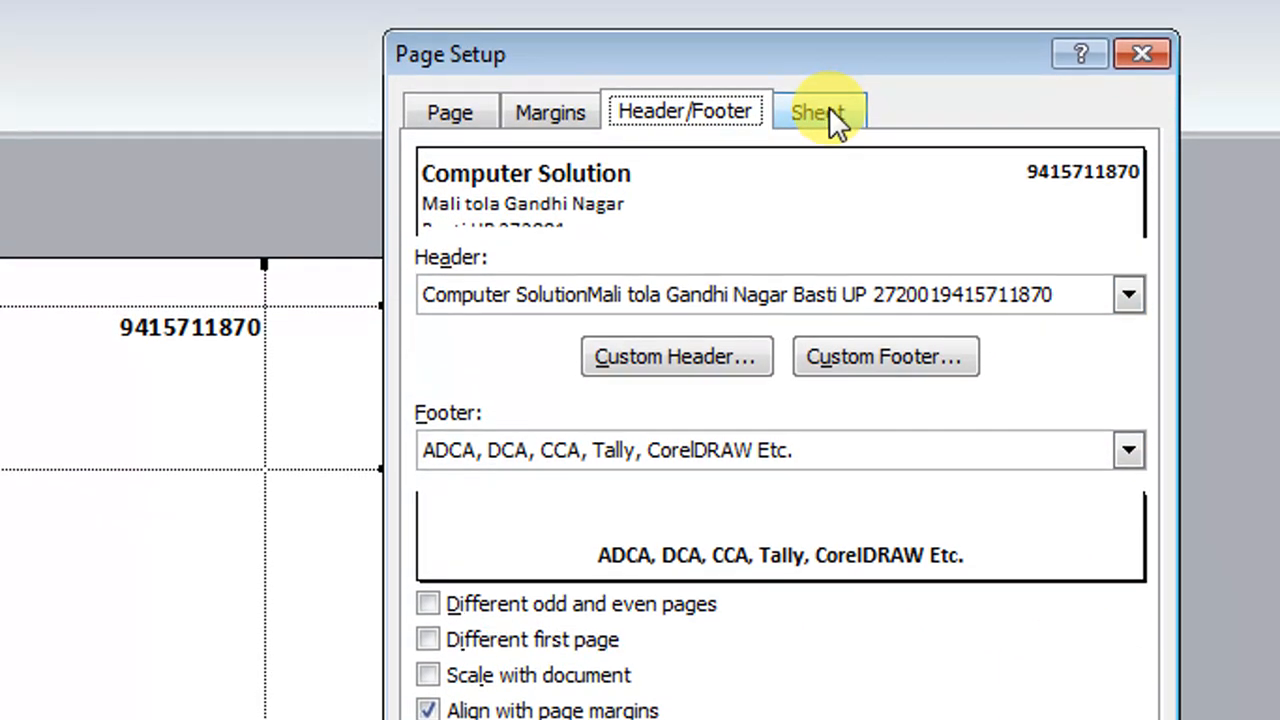
{"action": "left_click", "coordinate": [829, 110]}
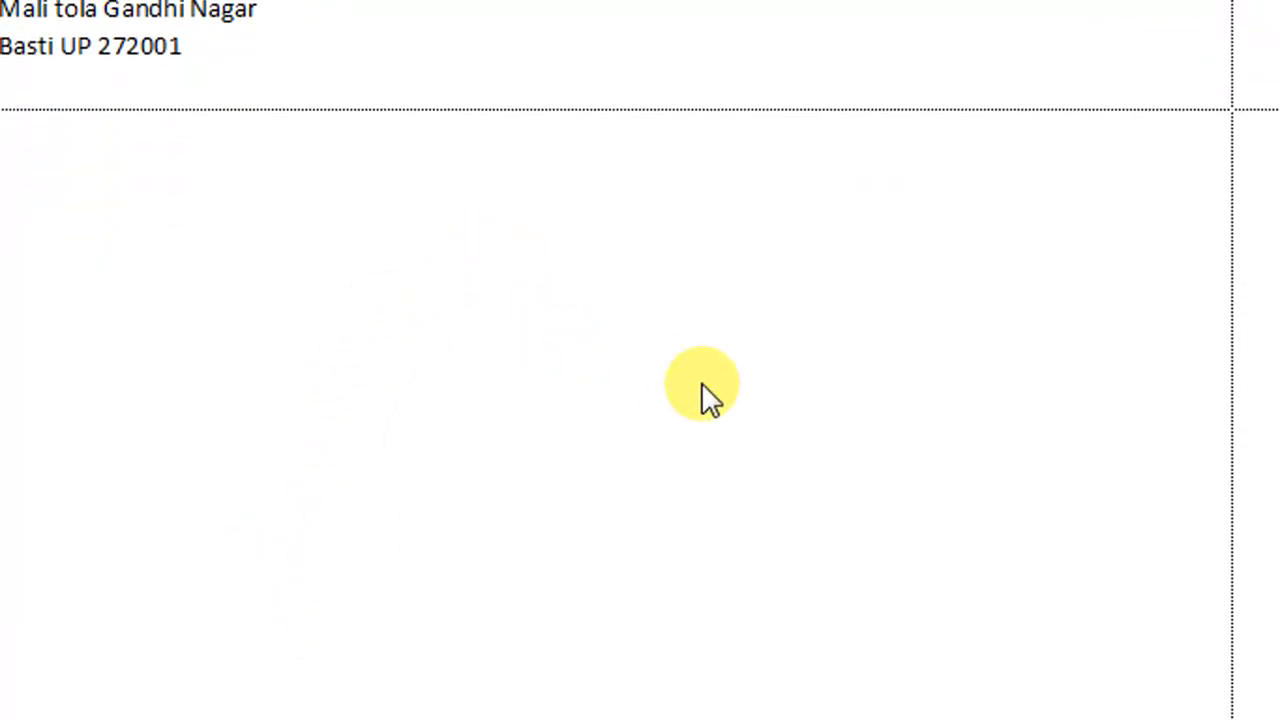
{"action": "left_click", "coordinate": [1090, 470]}
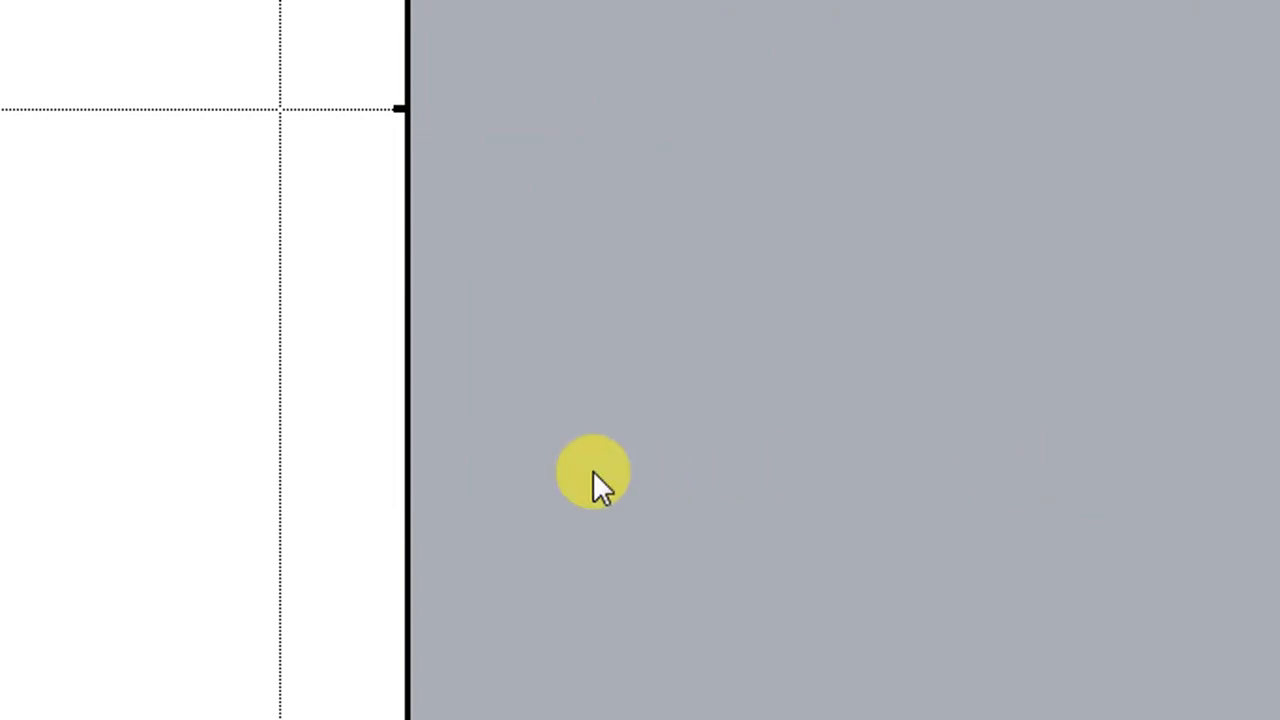
{"action": "left_click", "coordinate": [363, 106]}
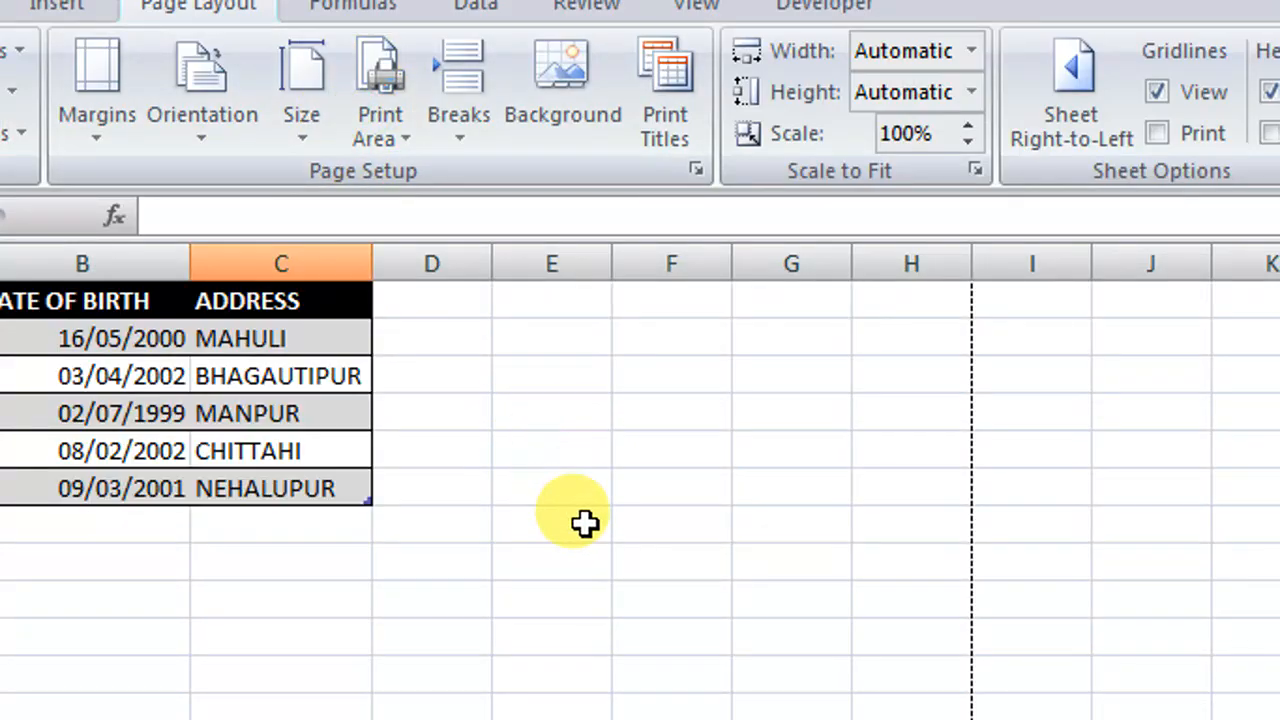
Open the print preview of the active sheet and turn on printing of gridlines
{"action": "left_click_drag", "start_coordinate": [645, 573], "coordinate": [634, 719]}
{"action": "left_click", "coordinate": [297, 719]}
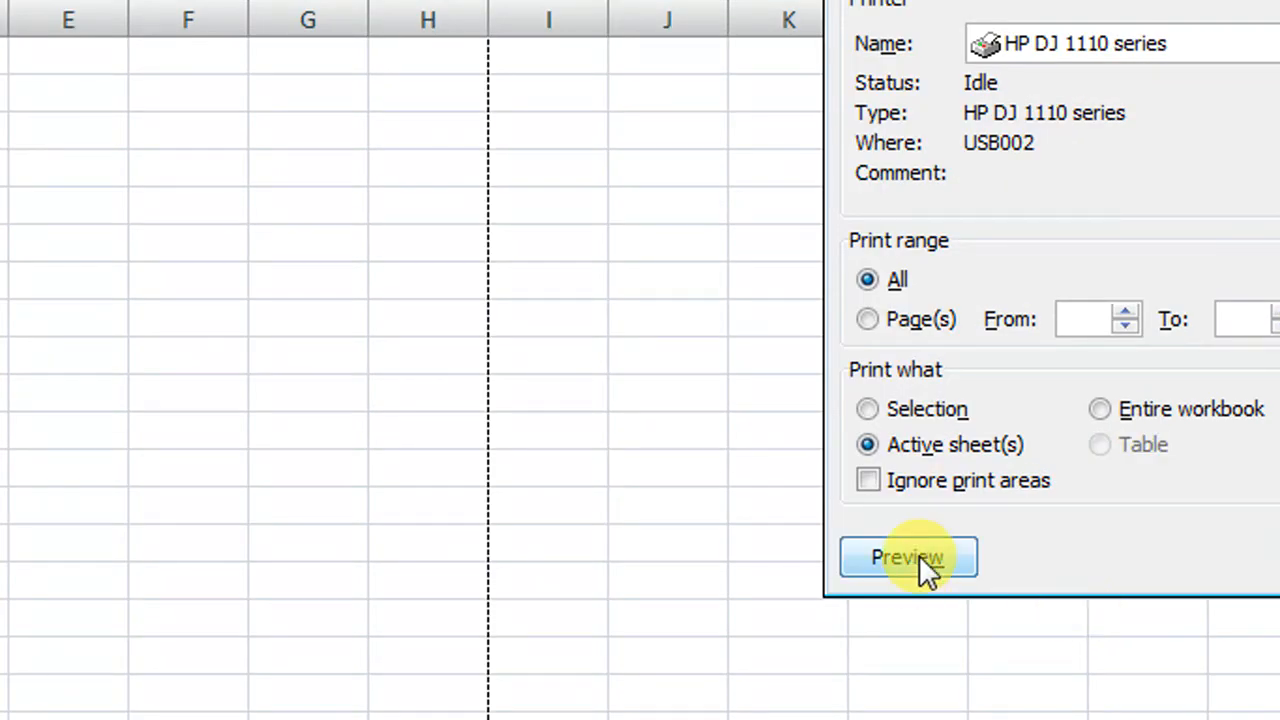
{"action": "left_click", "coordinate": [919, 555]}
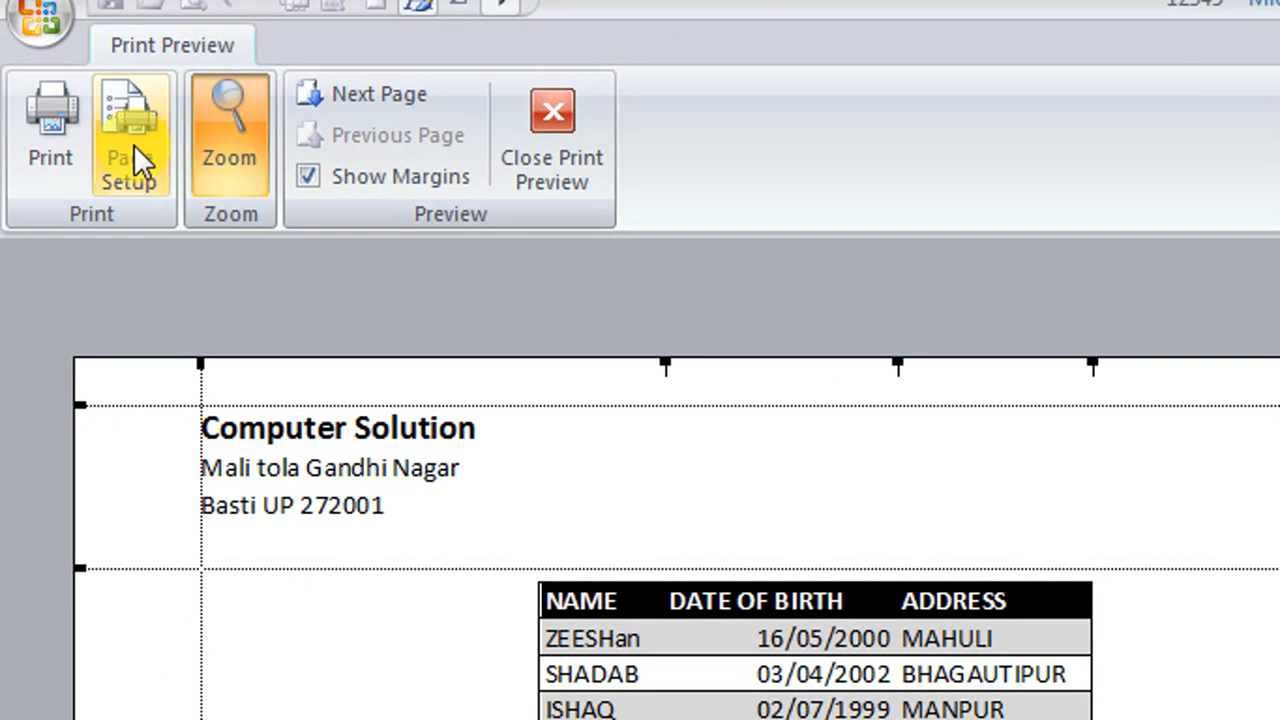
{"action": "left_click", "coordinate": [135, 140]}
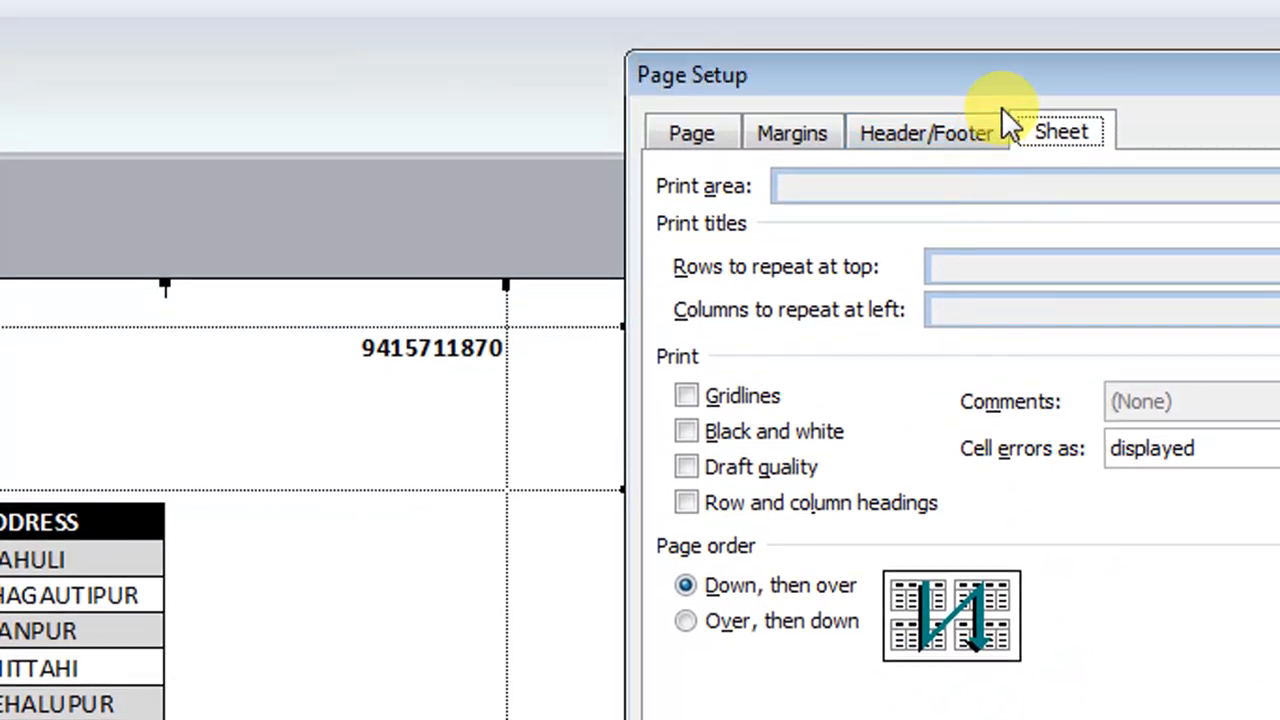
{"action": "left_click", "coordinate": [688, 396]}
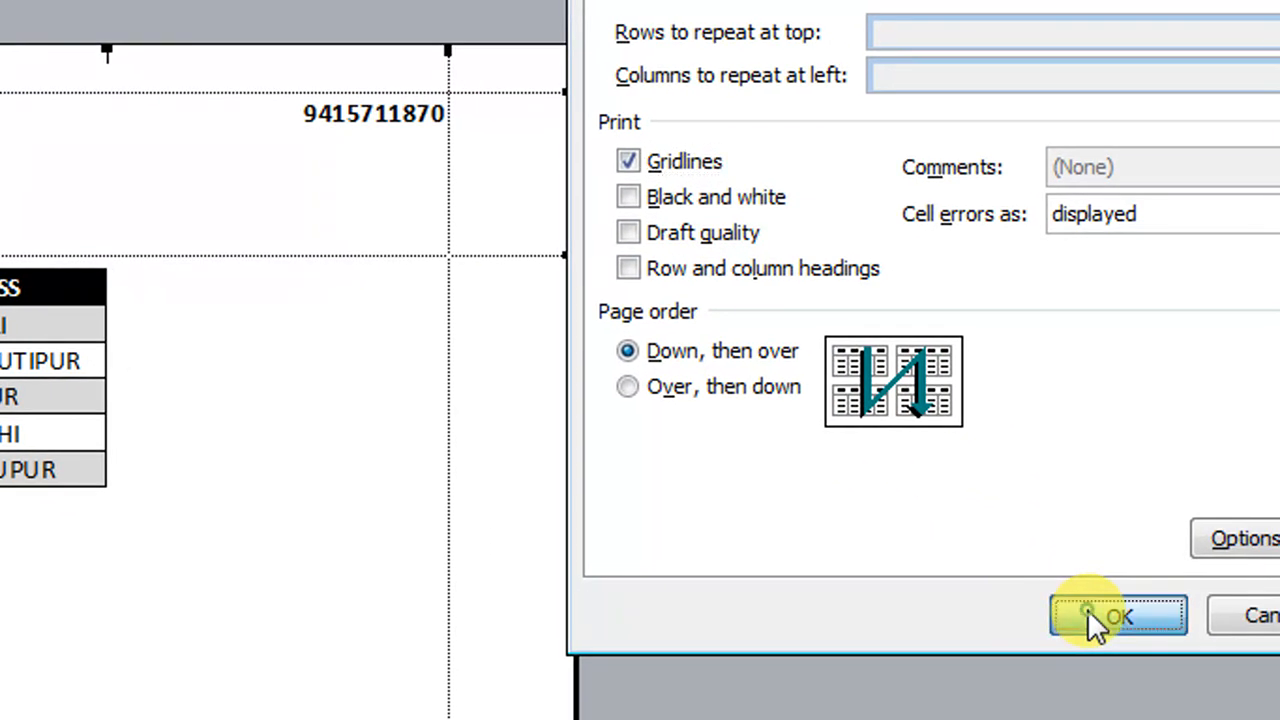
{"action": "left_click", "coordinate": [1135, 638]}
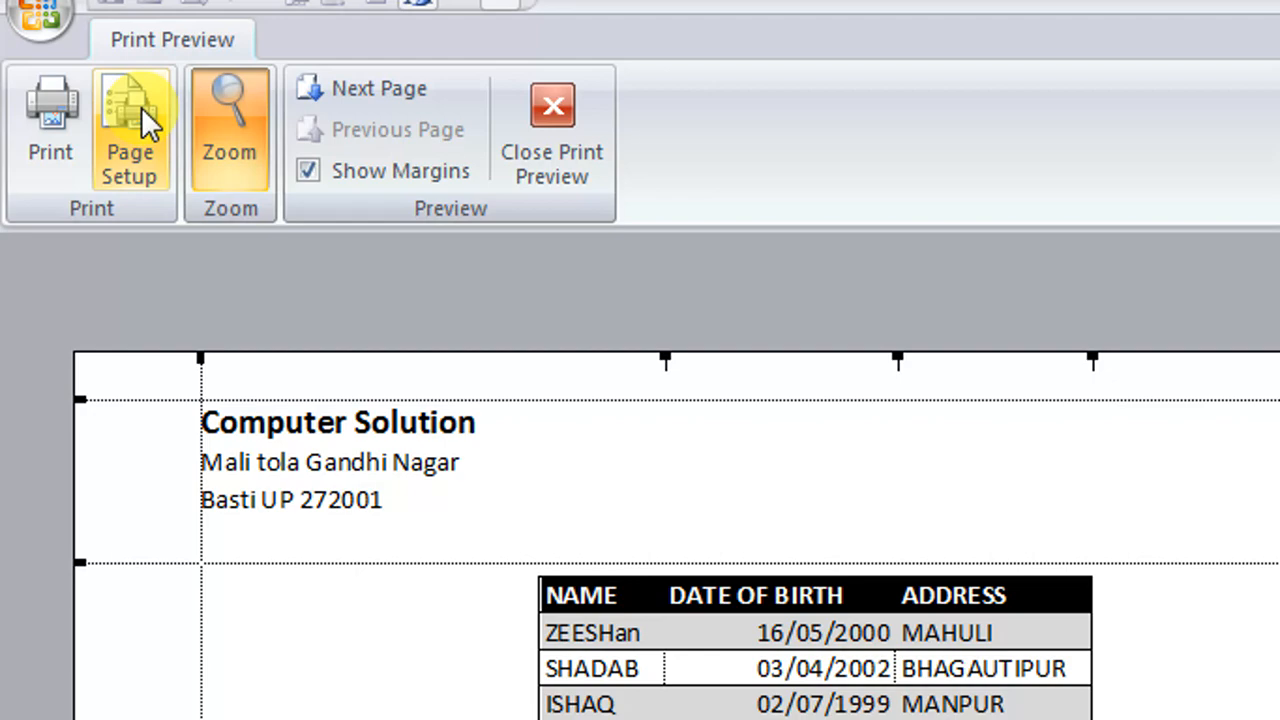
Turn off printing of gridlines and apply the setting
{"action": "left_click", "coordinate": [143, 112]}
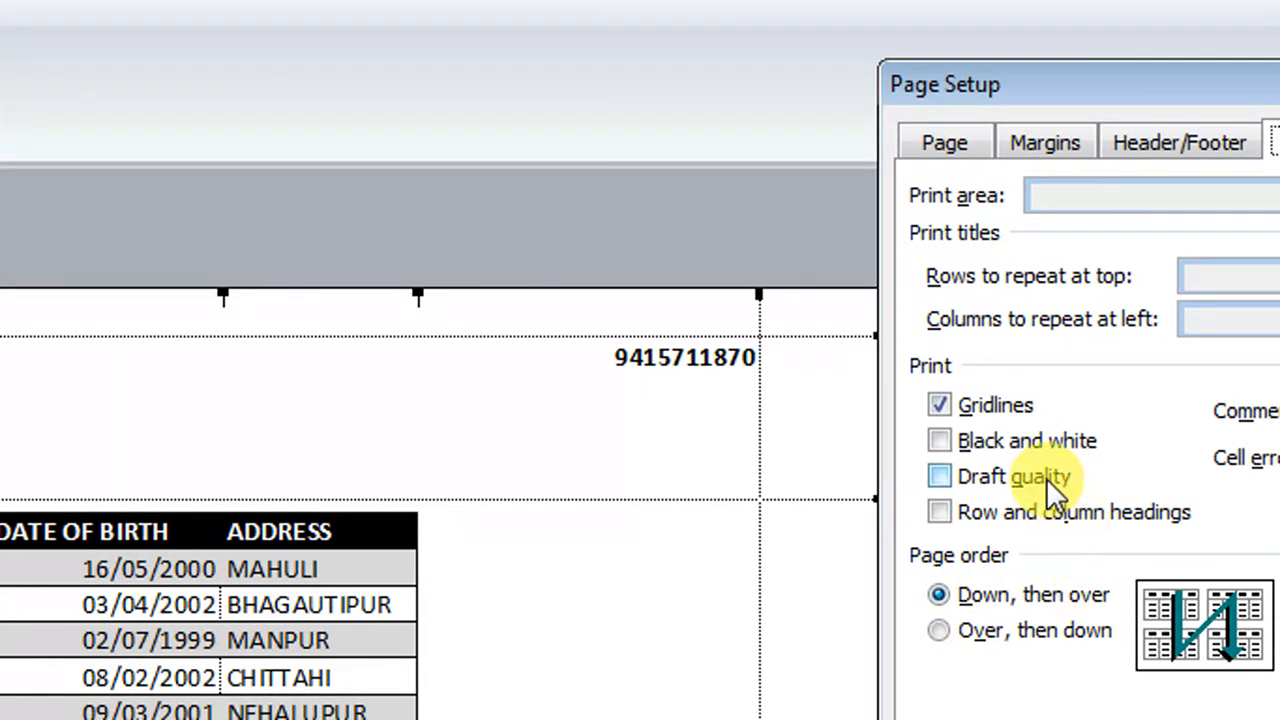
{"action": "left_click", "coordinate": [939, 405]}
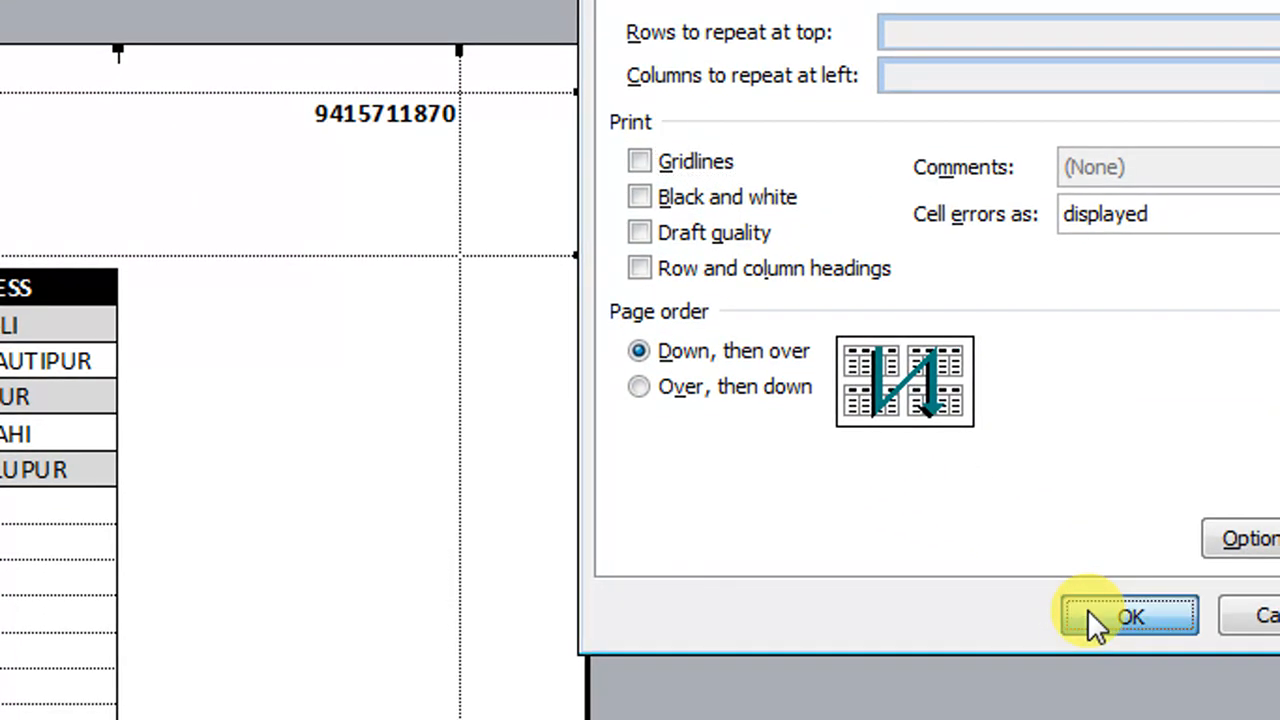
{"action": "left_click", "coordinate": [1092, 614]}
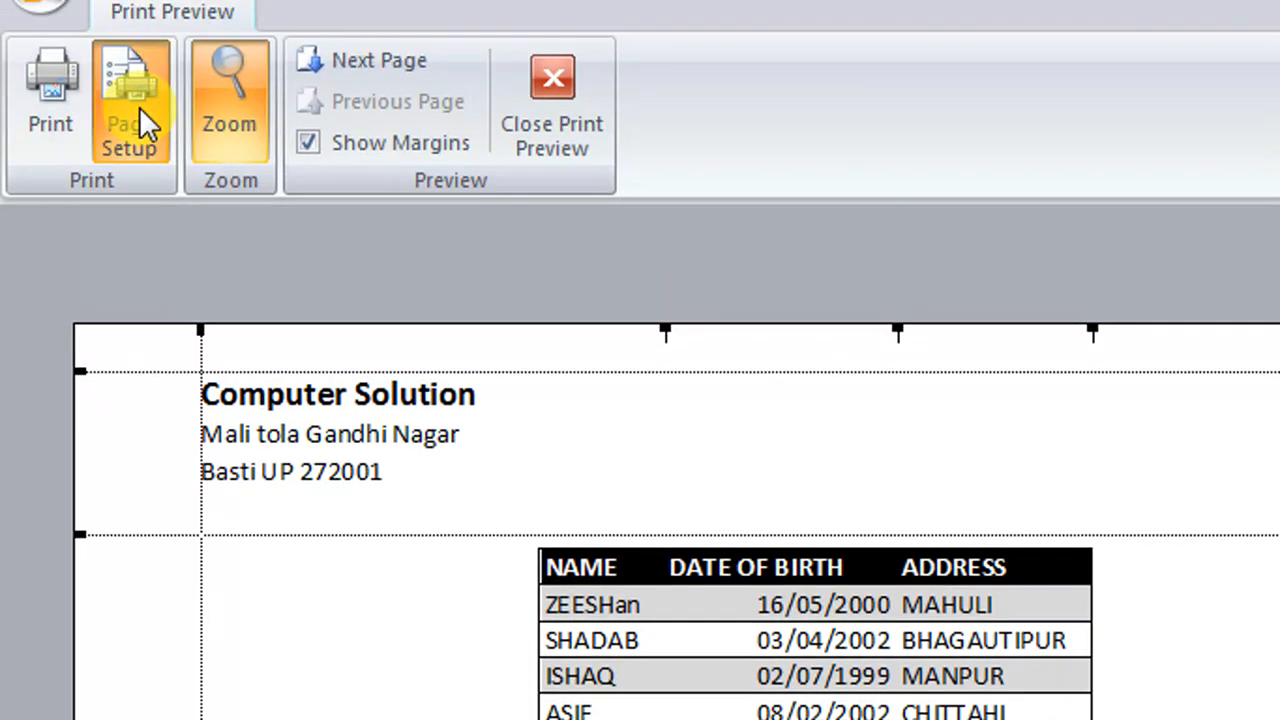
Try the Black and white and Draft quality print options, leave both off, and close the print preview
{"action": "left_click", "coordinate": [139, 112]}
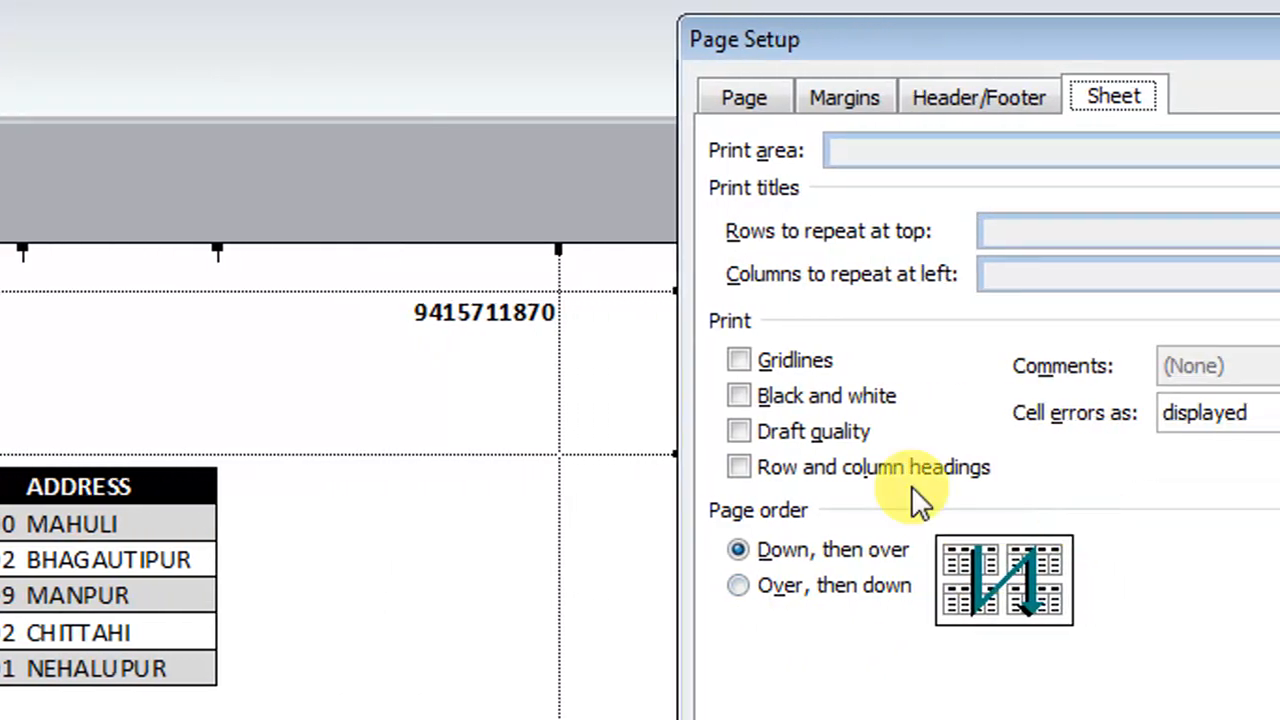
{"action": "left_click", "coordinate": [750, 393]}
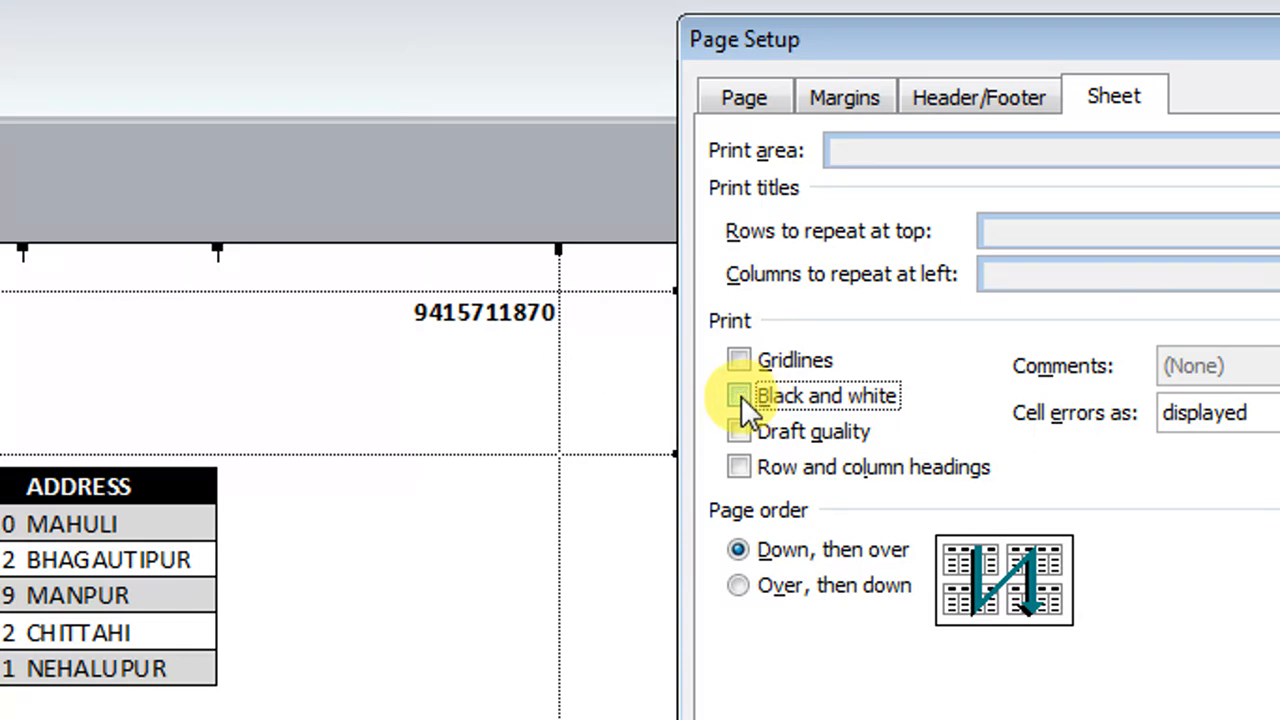
{"action": "left_click", "coordinate": [742, 432]}
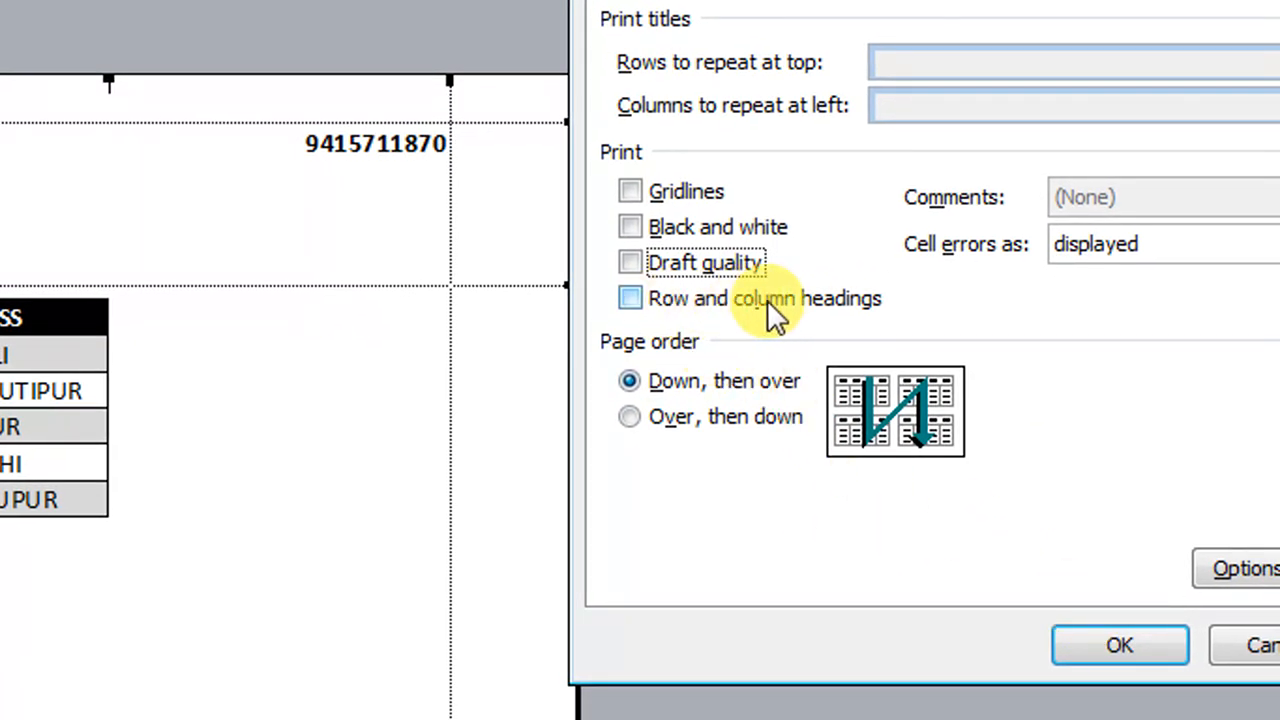
{"action": "left_click", "coordinate": [1113, 646]}
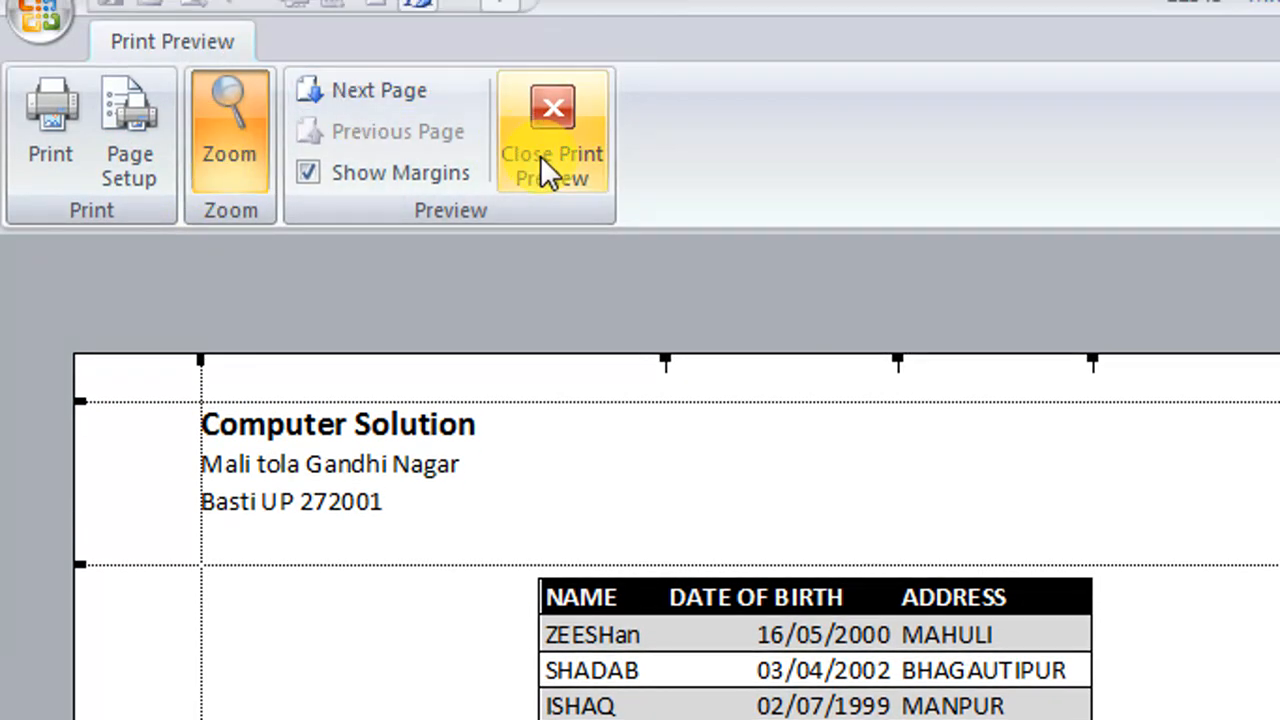
{"action": "left_click", "coordinate": [548, 160]}
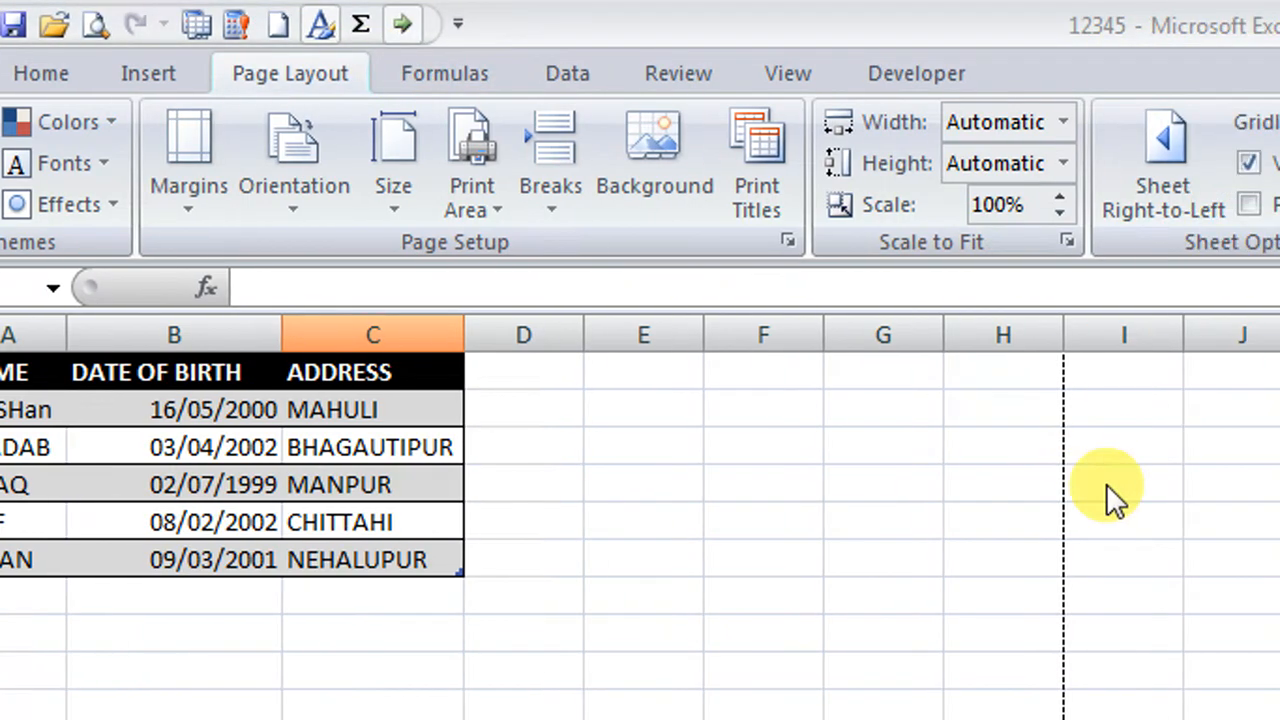
Reopen the print preview and turn on printing of row and column headings
{"action": "key", "text": "ctrl+p"}
{"action": "left_click", "coordinate": [510, 477]}
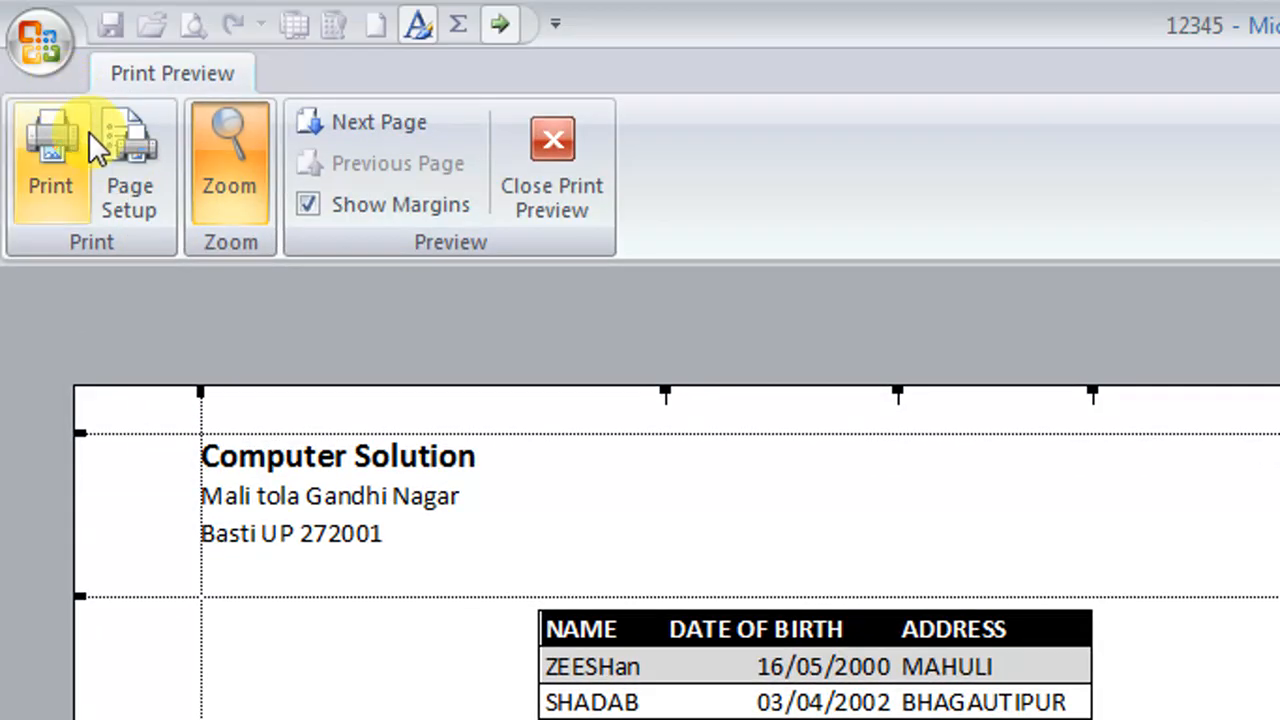
{"action": "left_click", "coordinate": [118, 190]}
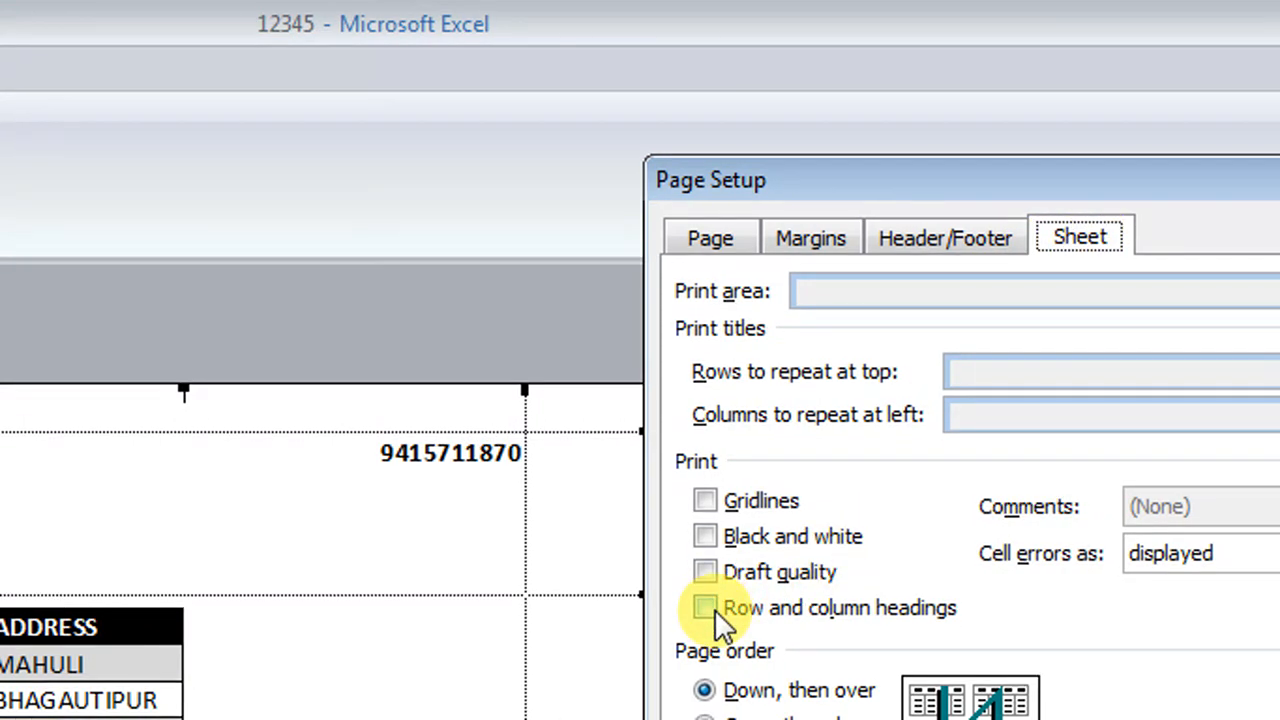
{"action": "left_click", "coordinate": [712, 609]}
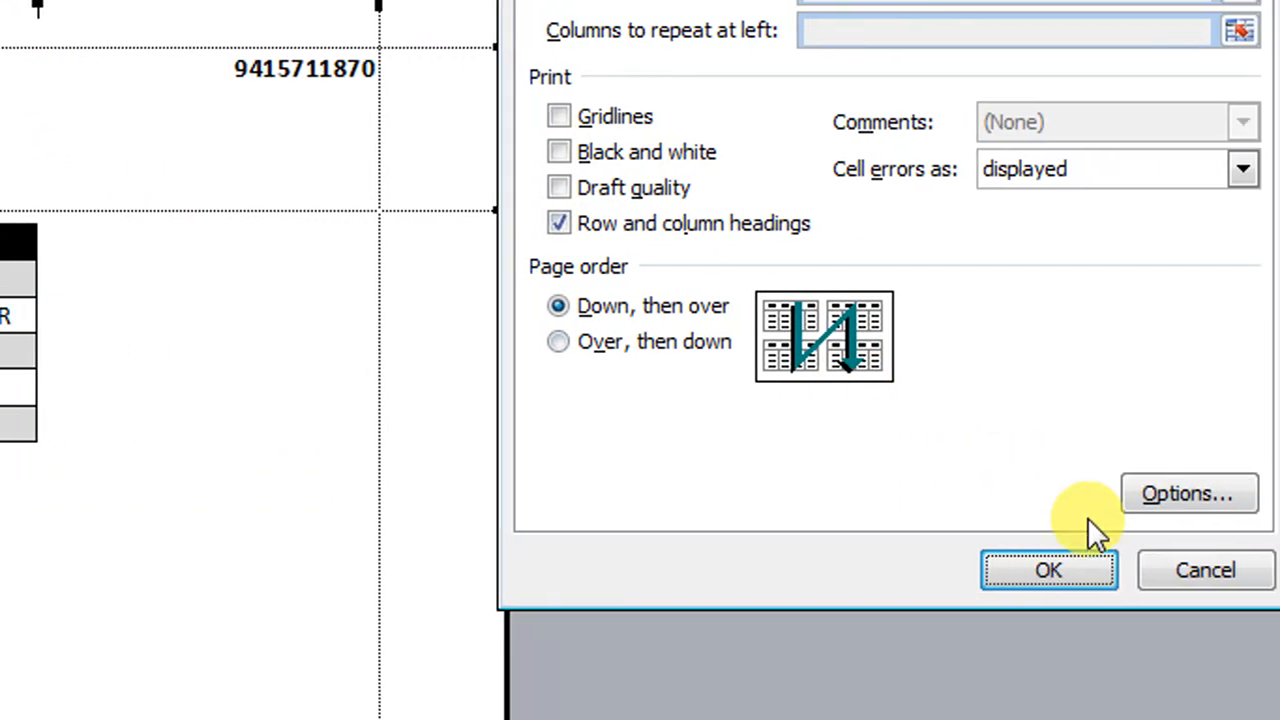
{"action": "left_click", "coordinate": [1078, 565]}
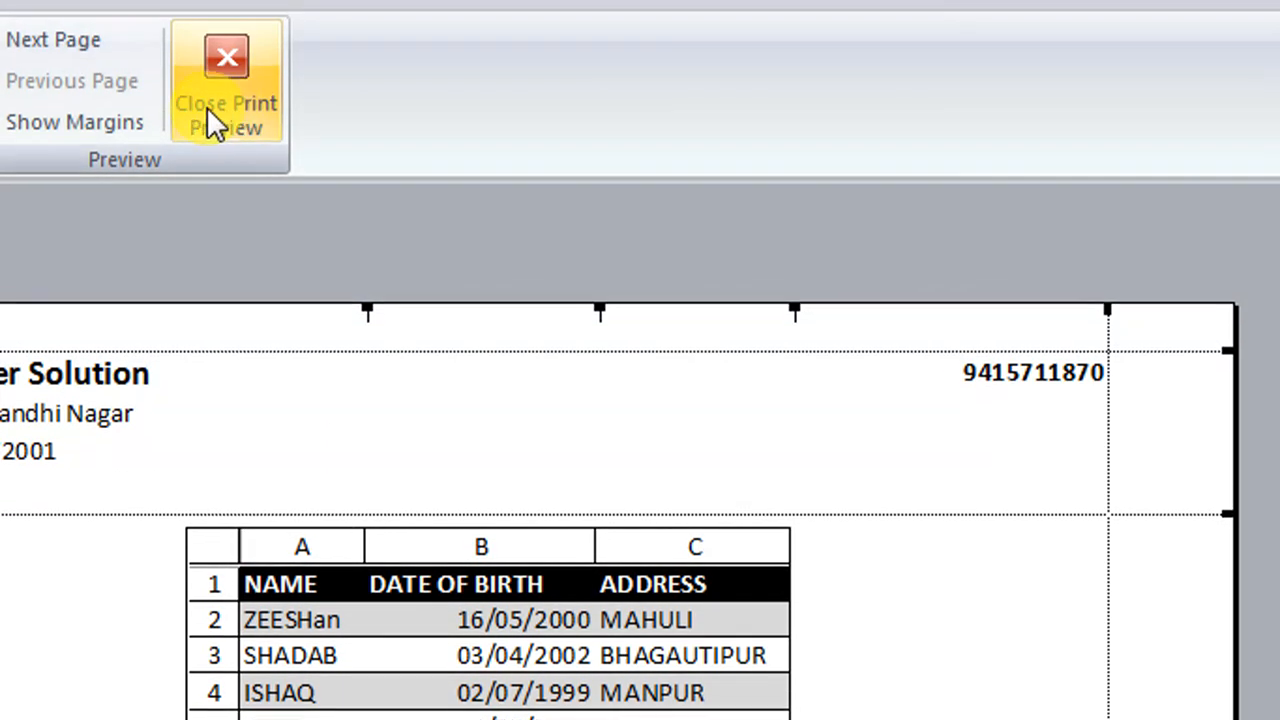
Try the "Over, then down" page order and discard the change
{"action": "left_click", "coordinate": [143, 129]}
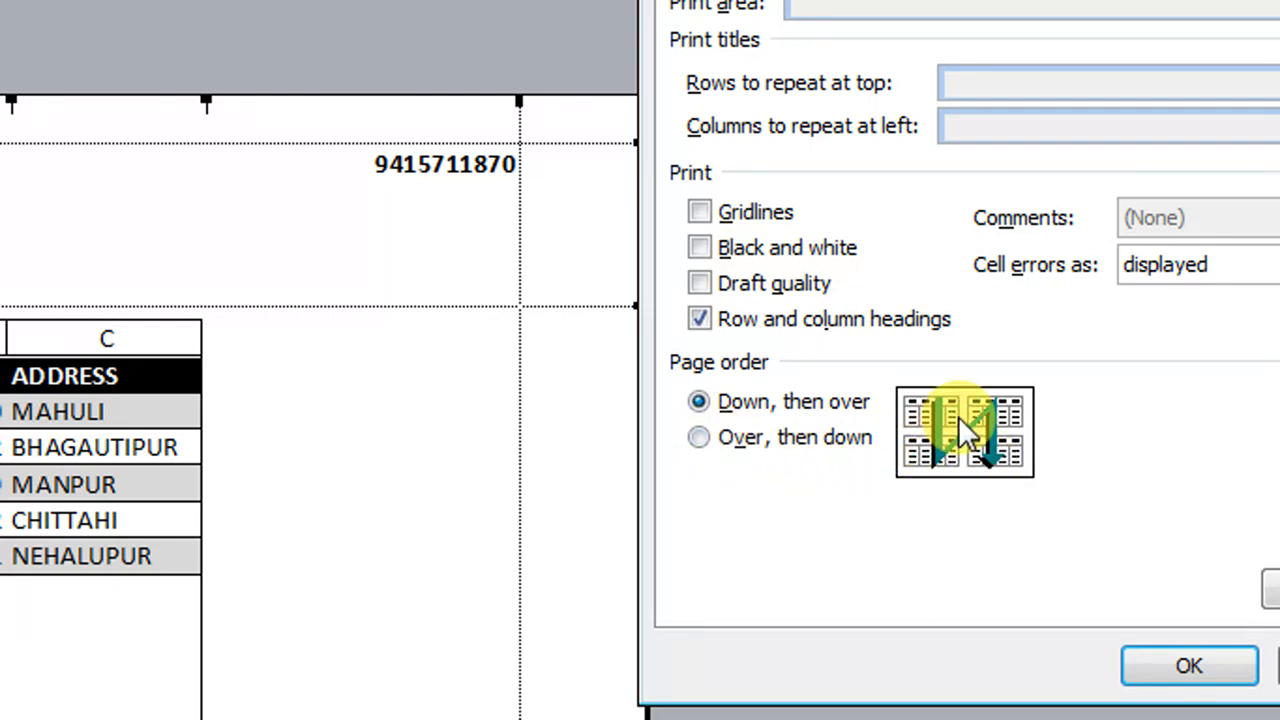
{"action": "left_click", "coordinate": [698, 437]}
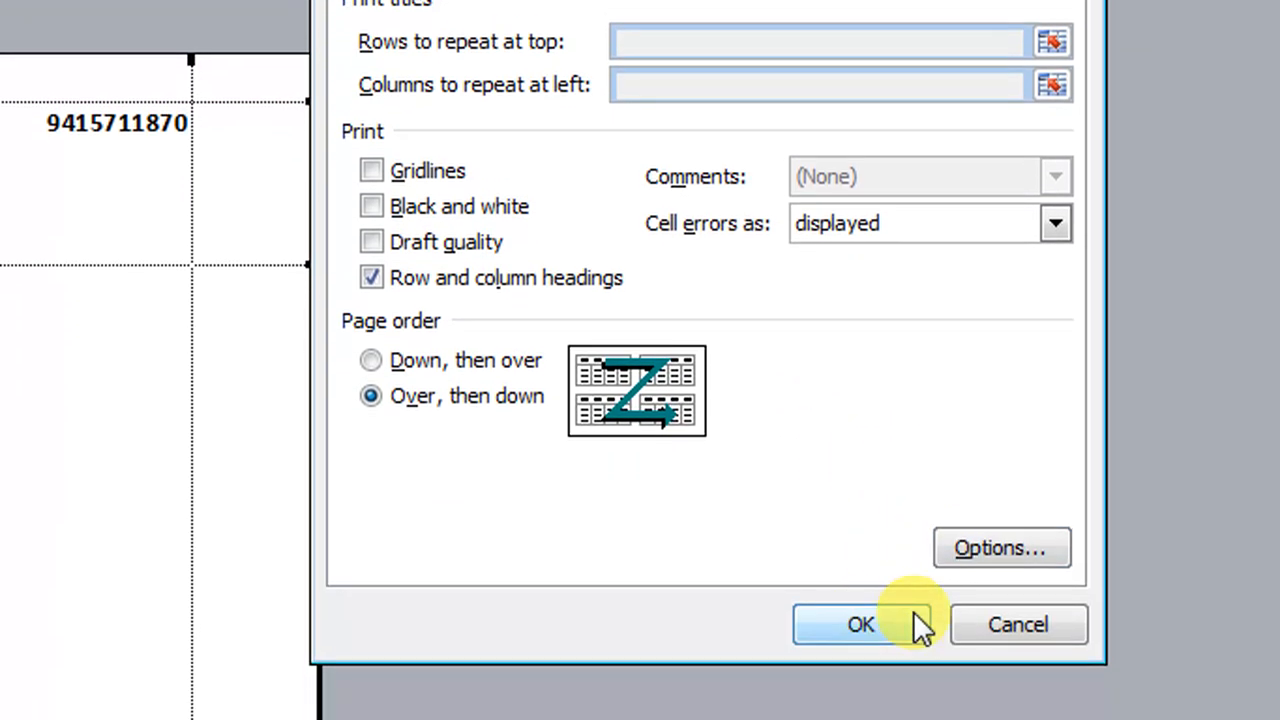
{"action": "left_click", "coordinate": [1007, 609]}
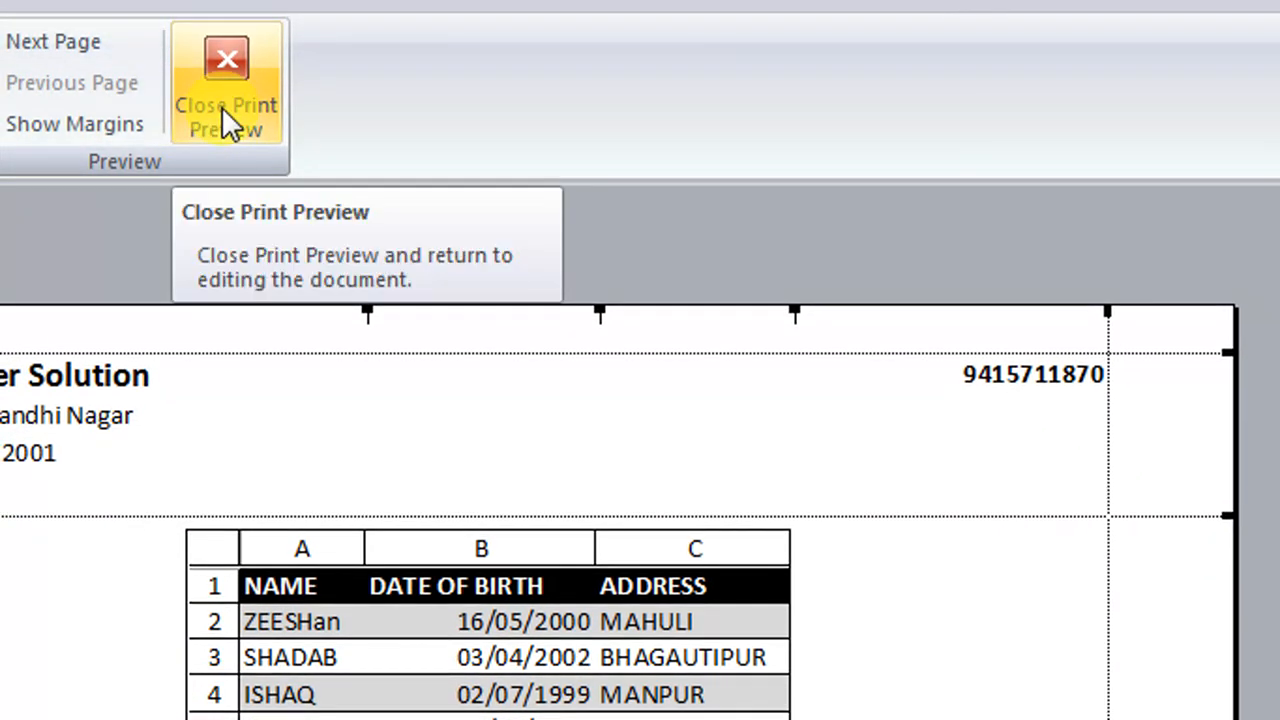
Close the print preview and set the print area to the table's ADDRESS column, including its header
{"action": "left_click", "coordinate": [222, 107]}
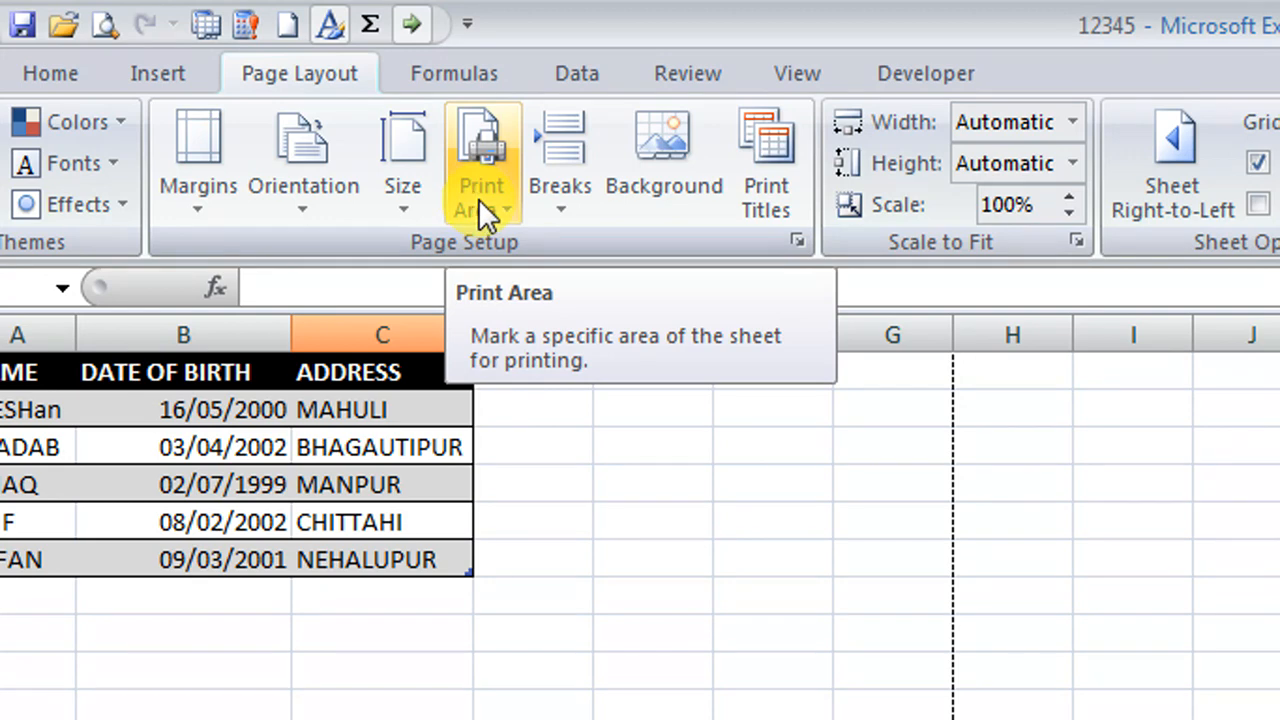
{"action": "left_click", "coordinate": [797, 240]}
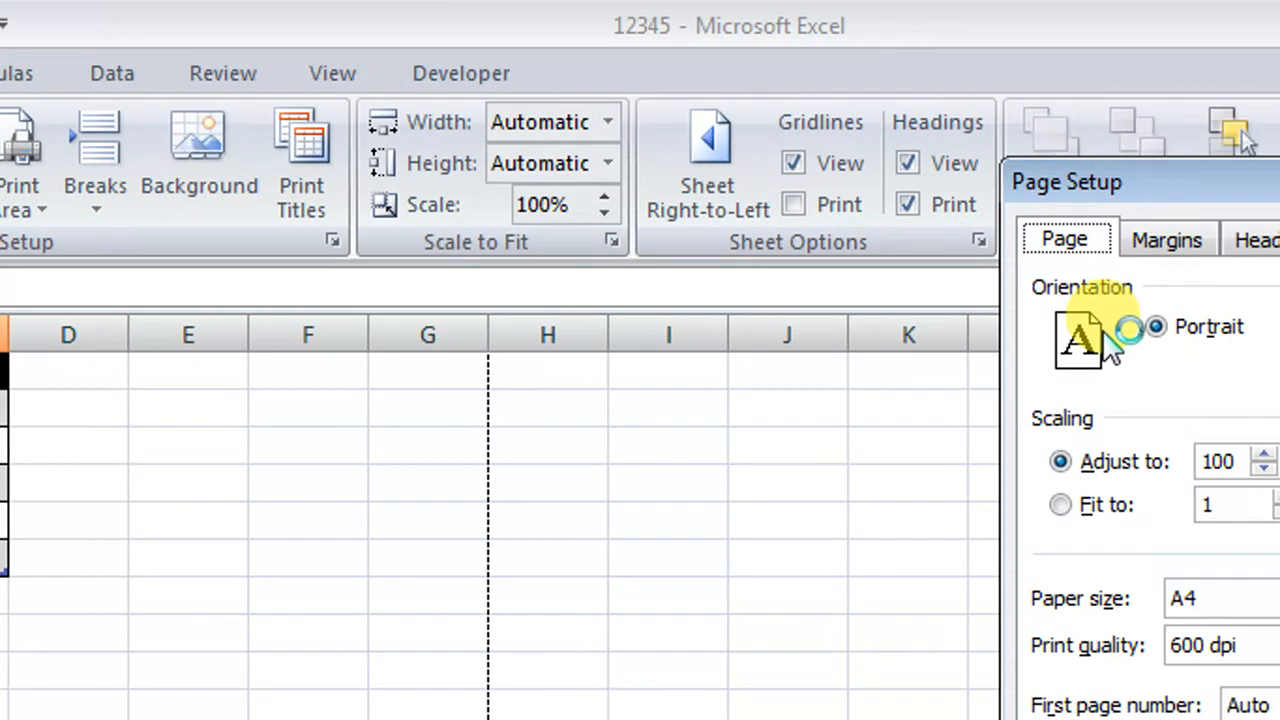
{"action": "left_click", "coordinate": [1092, 238]}
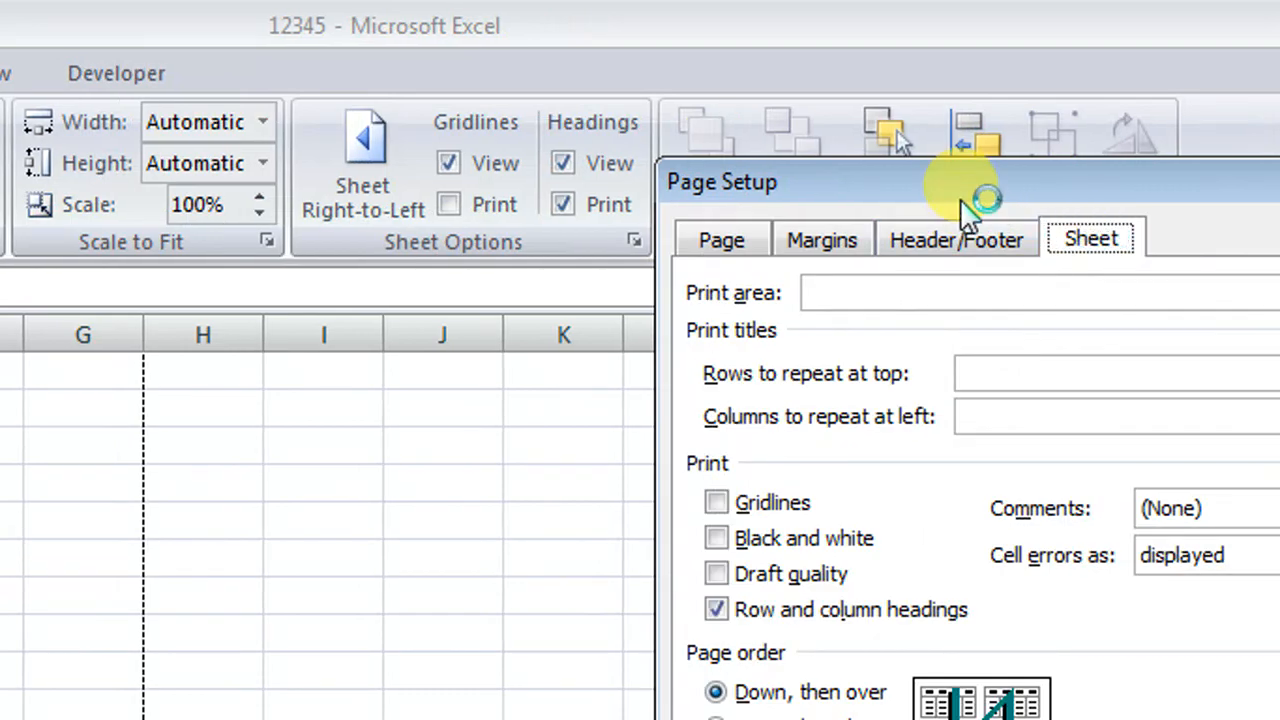
{"action": "left_click_drag", "start_coordinate": [962, 200], "coordinate": [375, 178]}
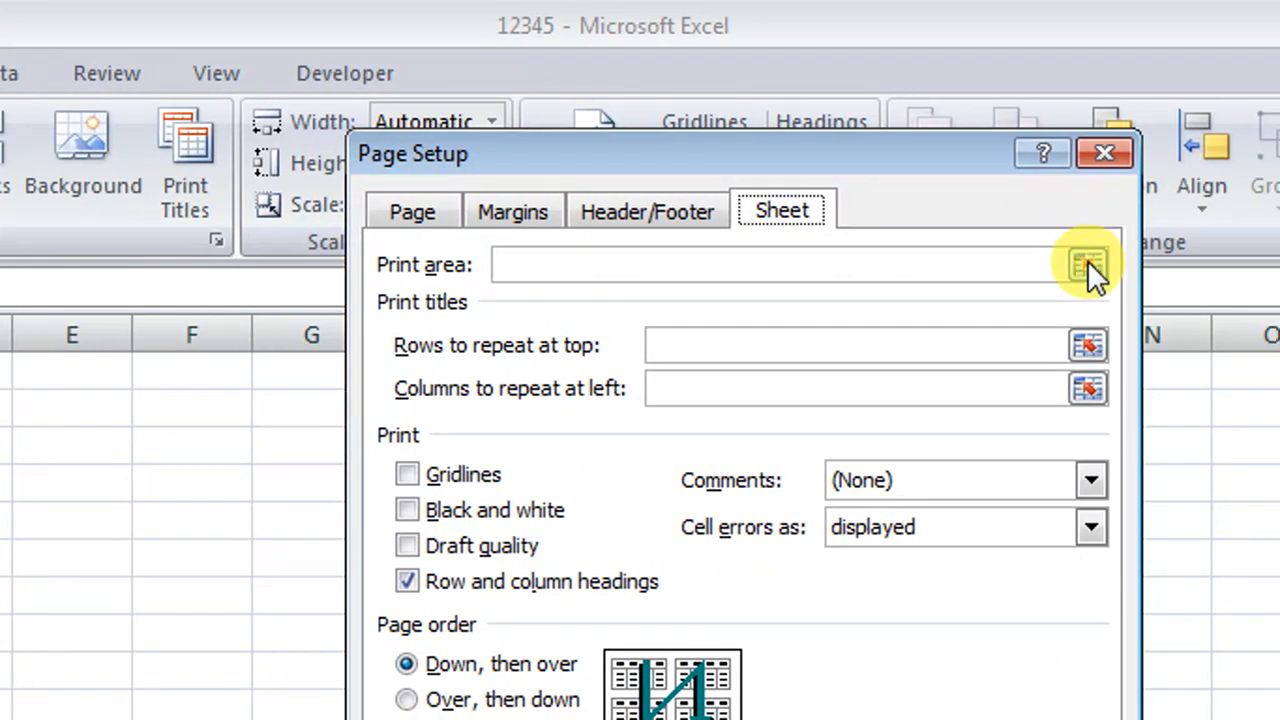
{"action": "left_click", "coordinate": [1087, 262]}
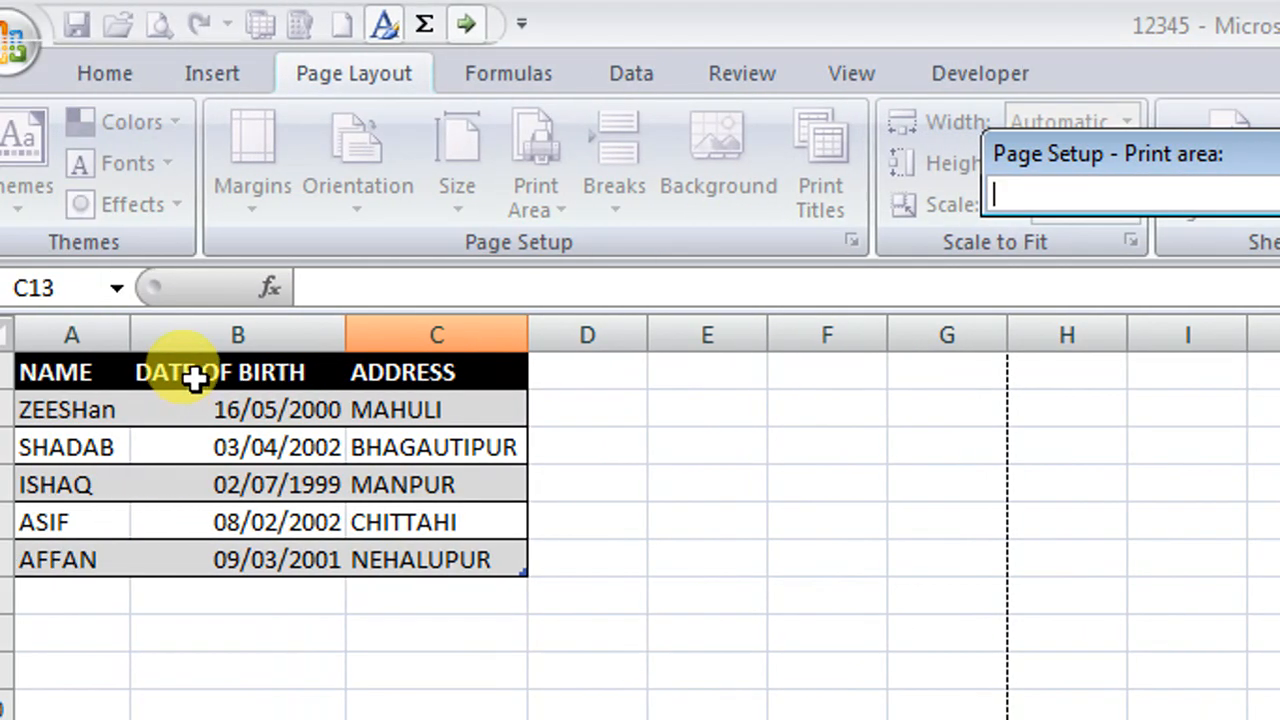
{"action": "left_click_drag", "start_coordinate": [234, 374], "coordinate": [440, 553]}
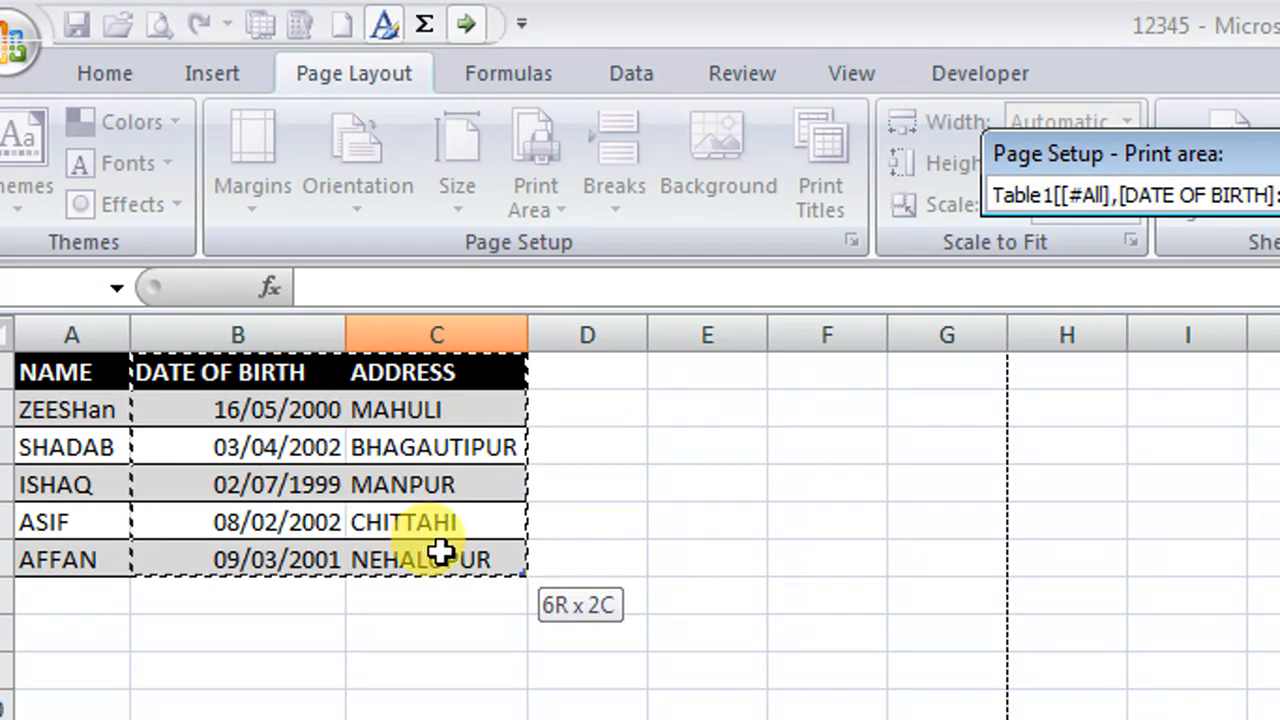
{"action": "left_click_drag", "start_coordinate": [424, 373], "coordinate": [428, 549]}
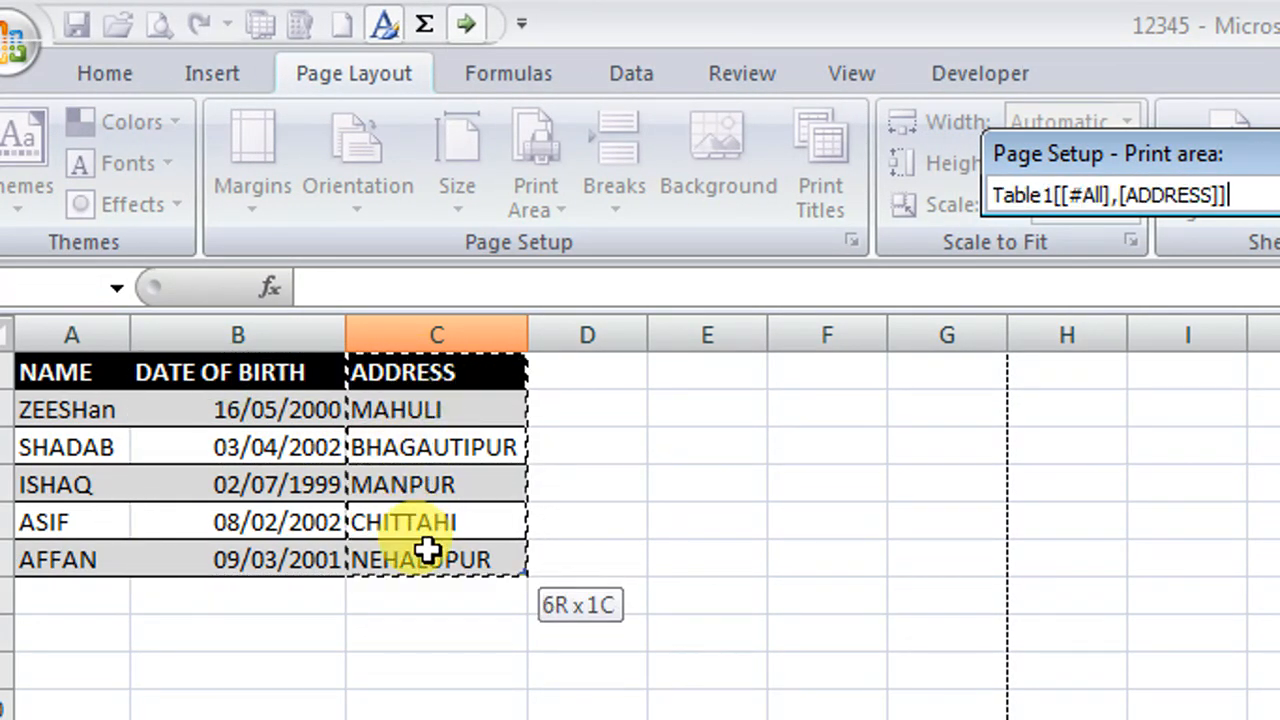
{"action": "left_click", "coordinate": [1078, 190]}
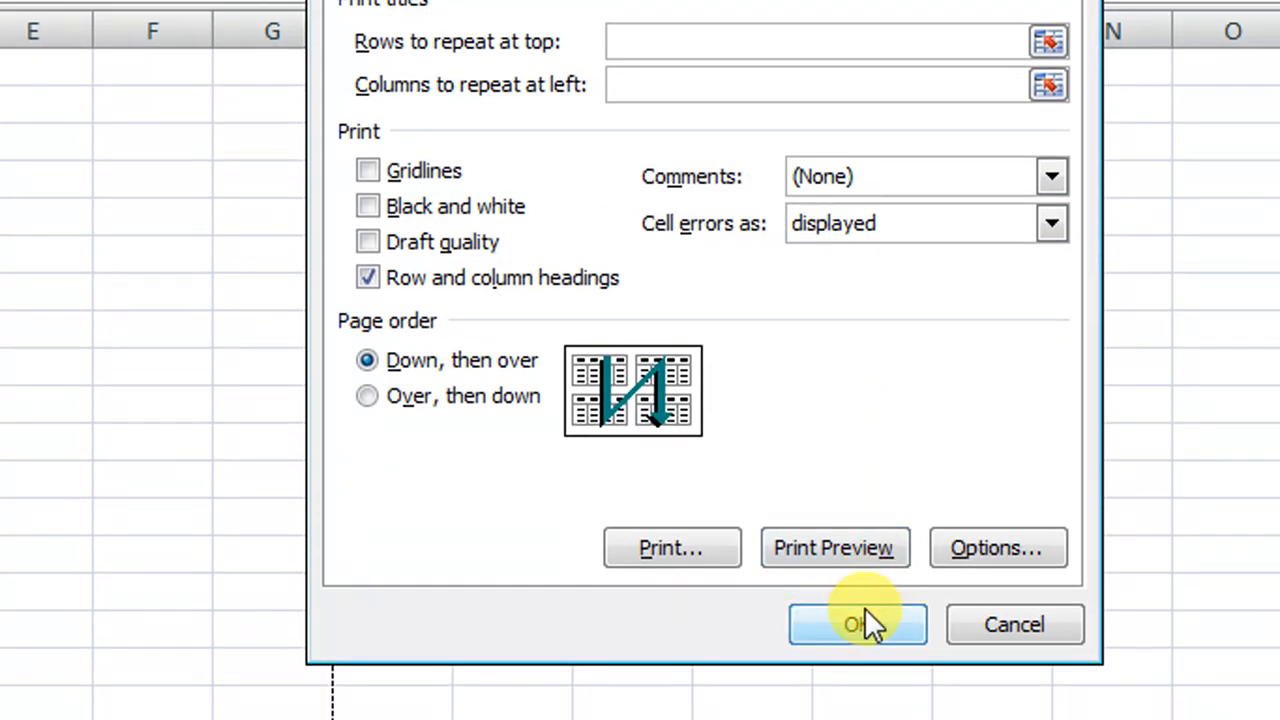
Turn off printing of row and column headings and preview the sheet
{"action": "left_click", "coordinate": [855, 551]}
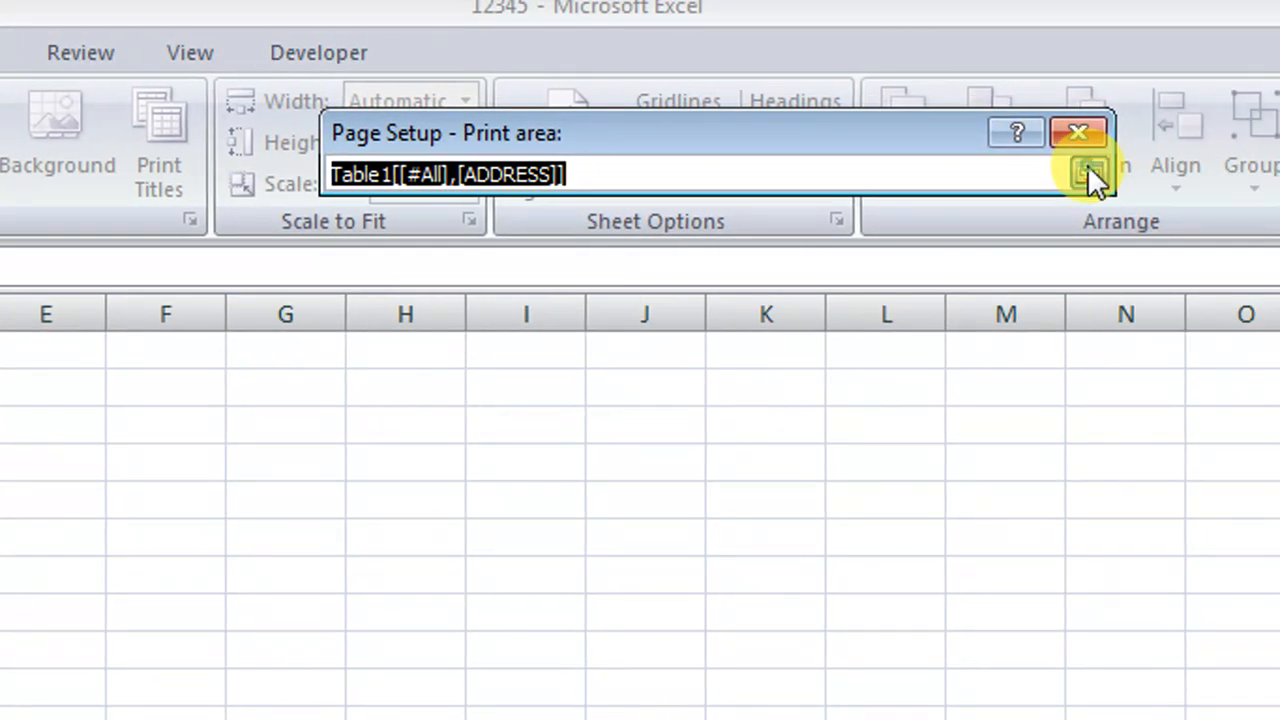
{"action": "left_click", "coordinate": [1088, 166]}
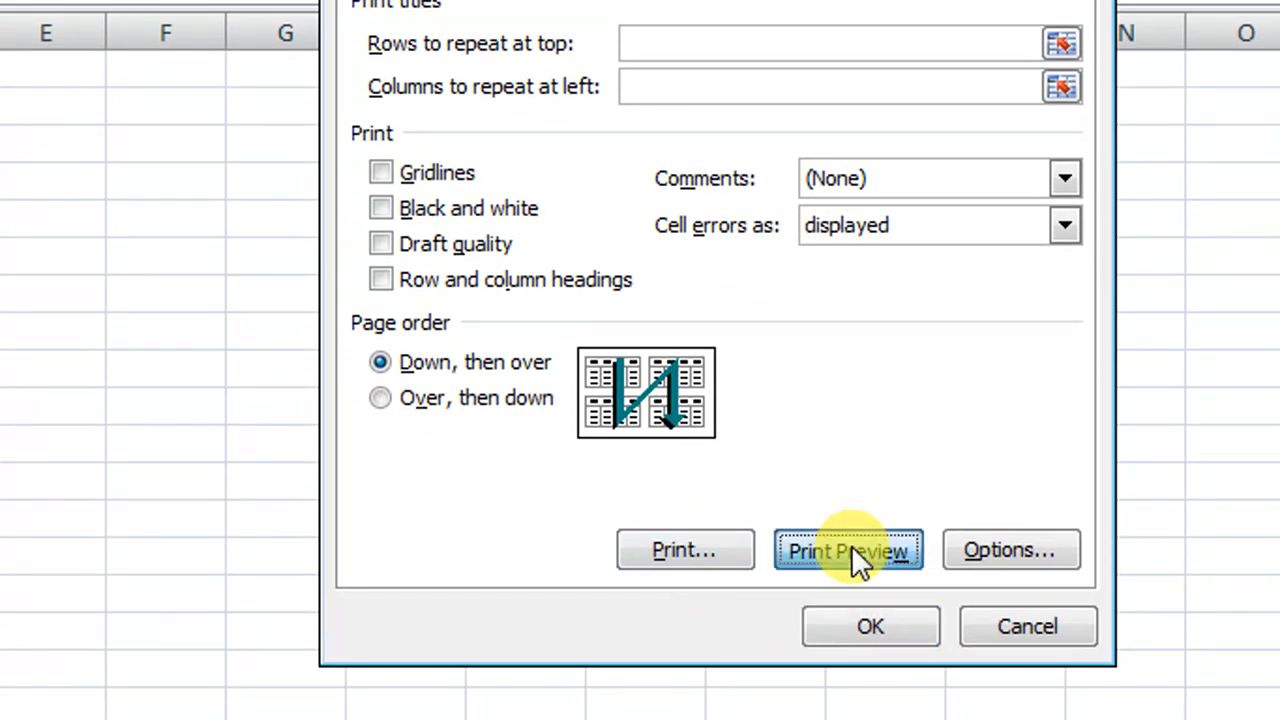
{"action": "left_click", "coordinate": [851, 545]}
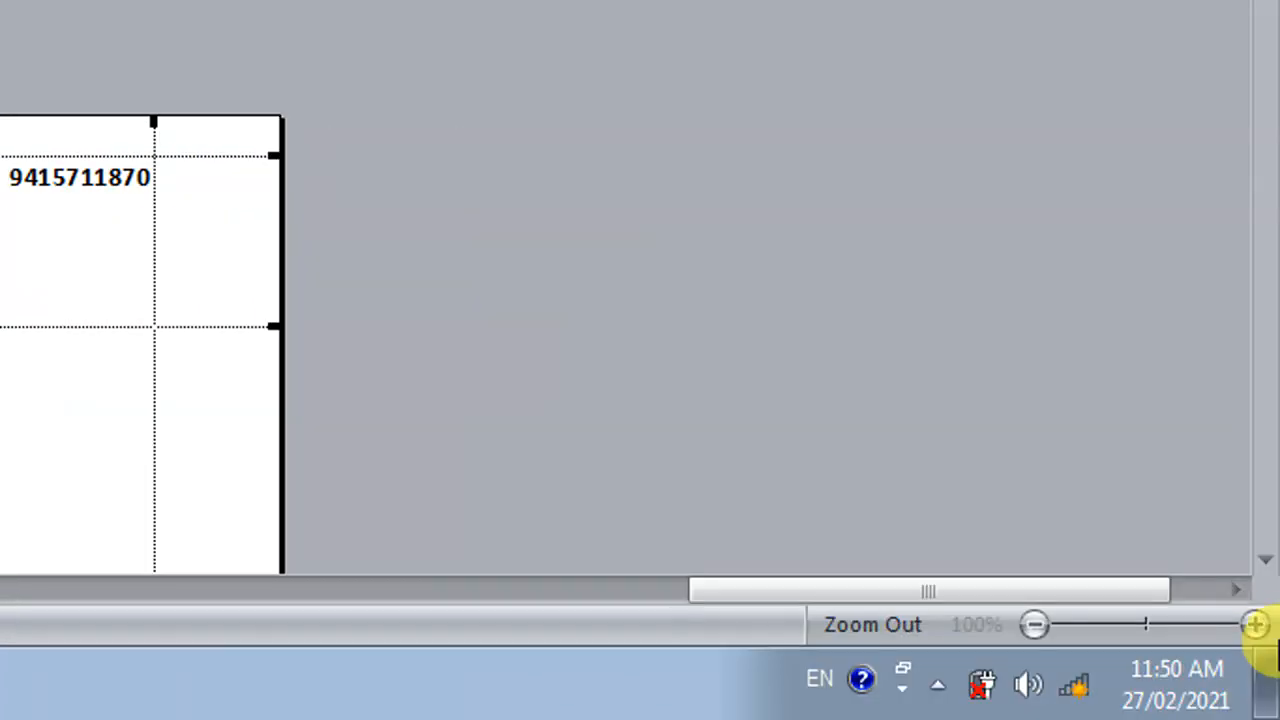
{"action": "left_click", "coordinate": [1264, 563]}
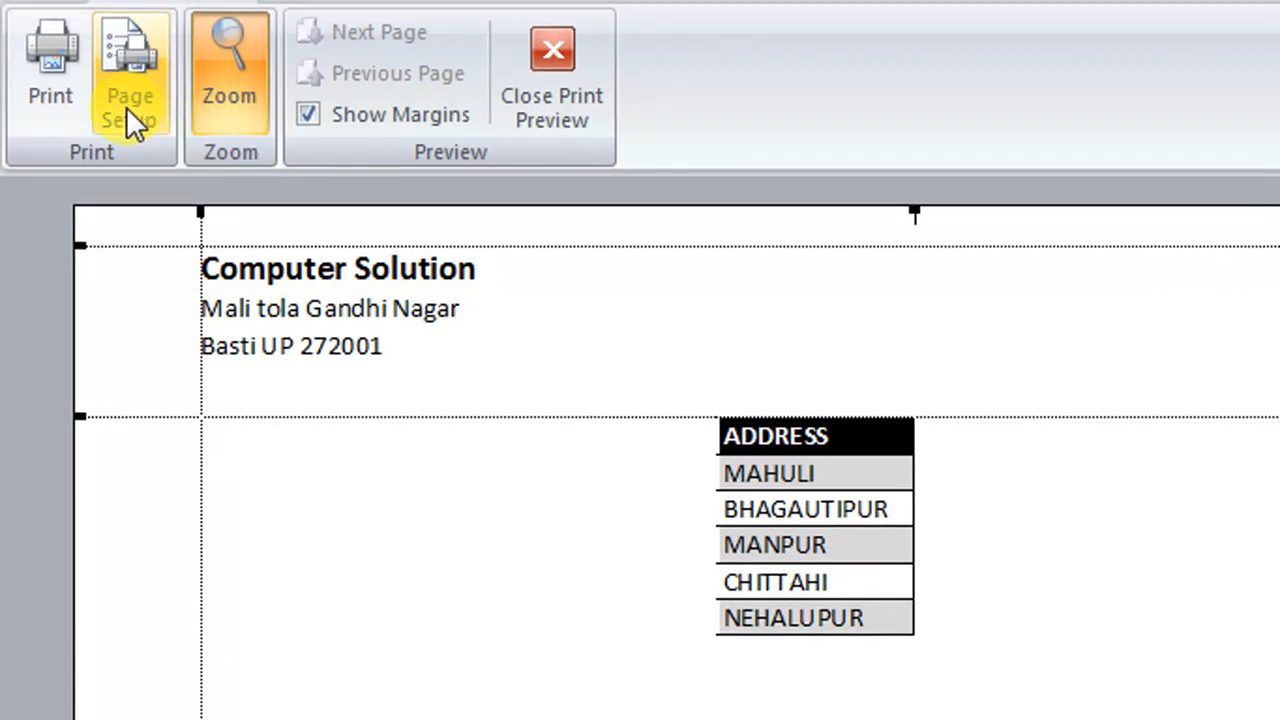
Review the sheet options in Page Setup from the preview, cancel the dialog, and close the preview
{"action": "left_click", "coordinate": [126, 107]}
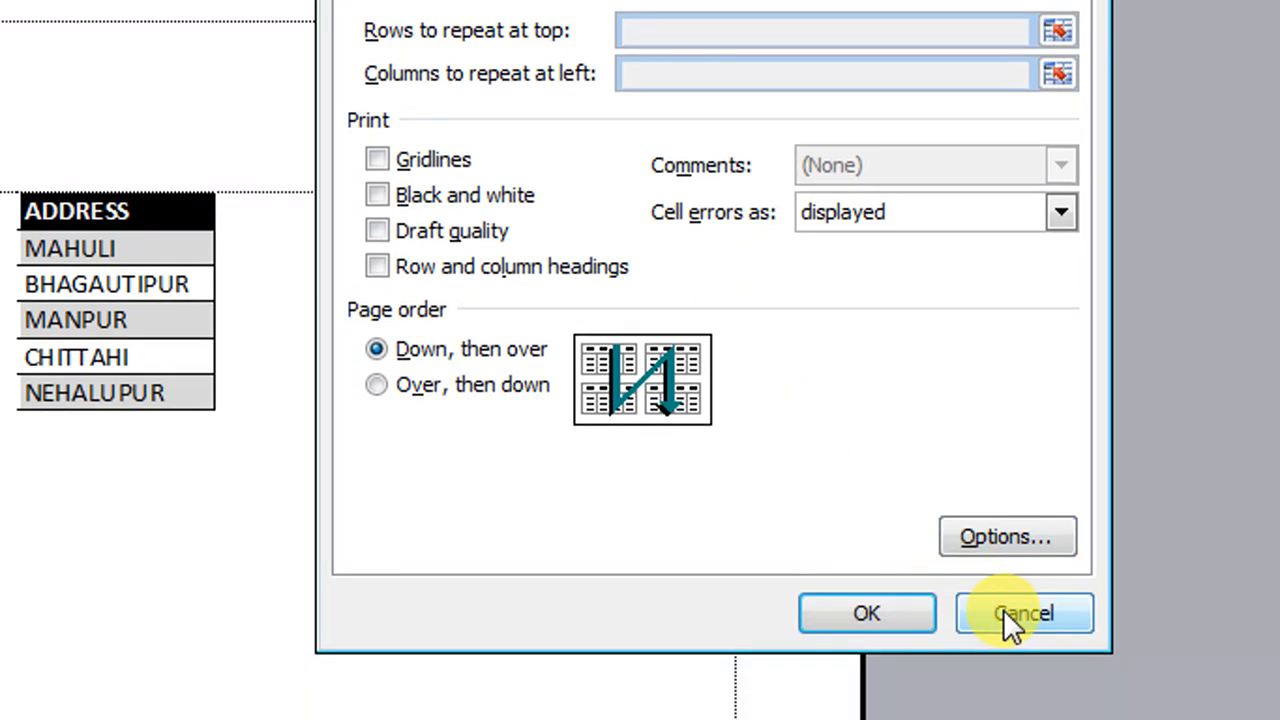
{"action": "left_click", "coordinate": [1003, 612]}
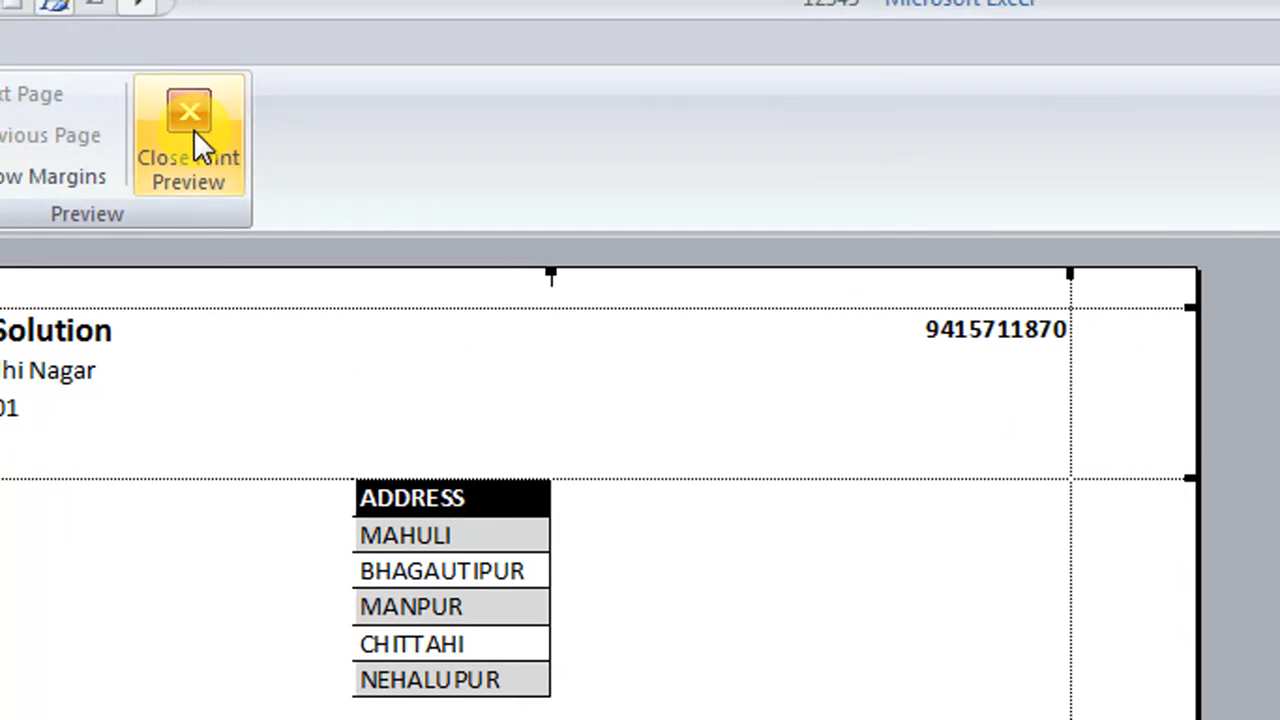
{"action": "left_click", "coordinate": [88, 45]}
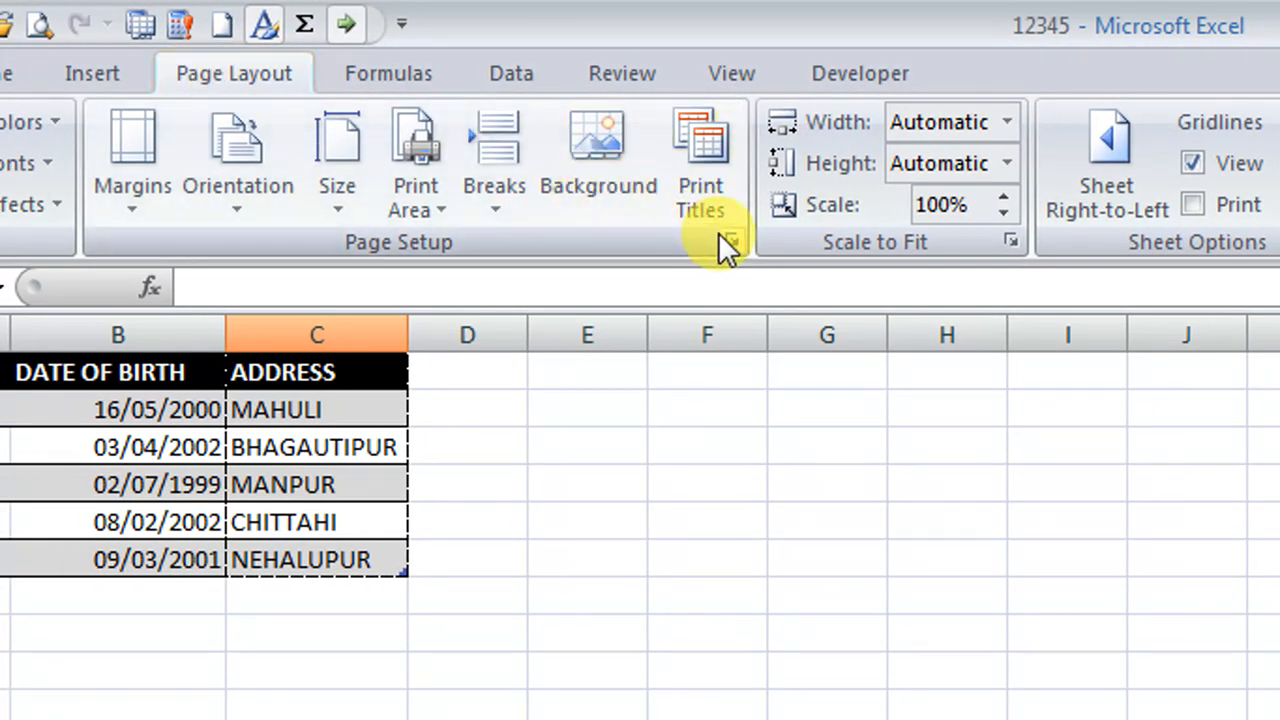
Set the print area to the table's NAME and DATE OF BIRTH columns, preview the sheet, and close the preview
{"action": "left_click", "coordinate": [443, 207]}
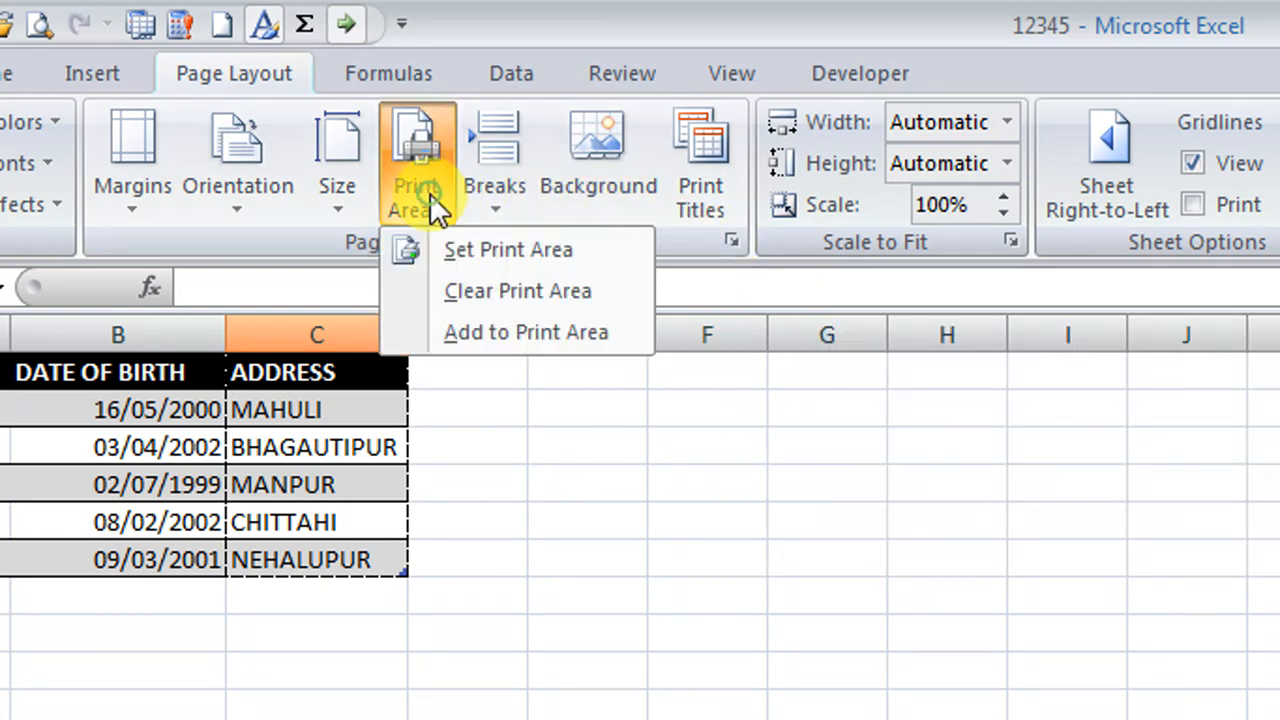
{"action": "left_click", "coordinate": [733, 243]}
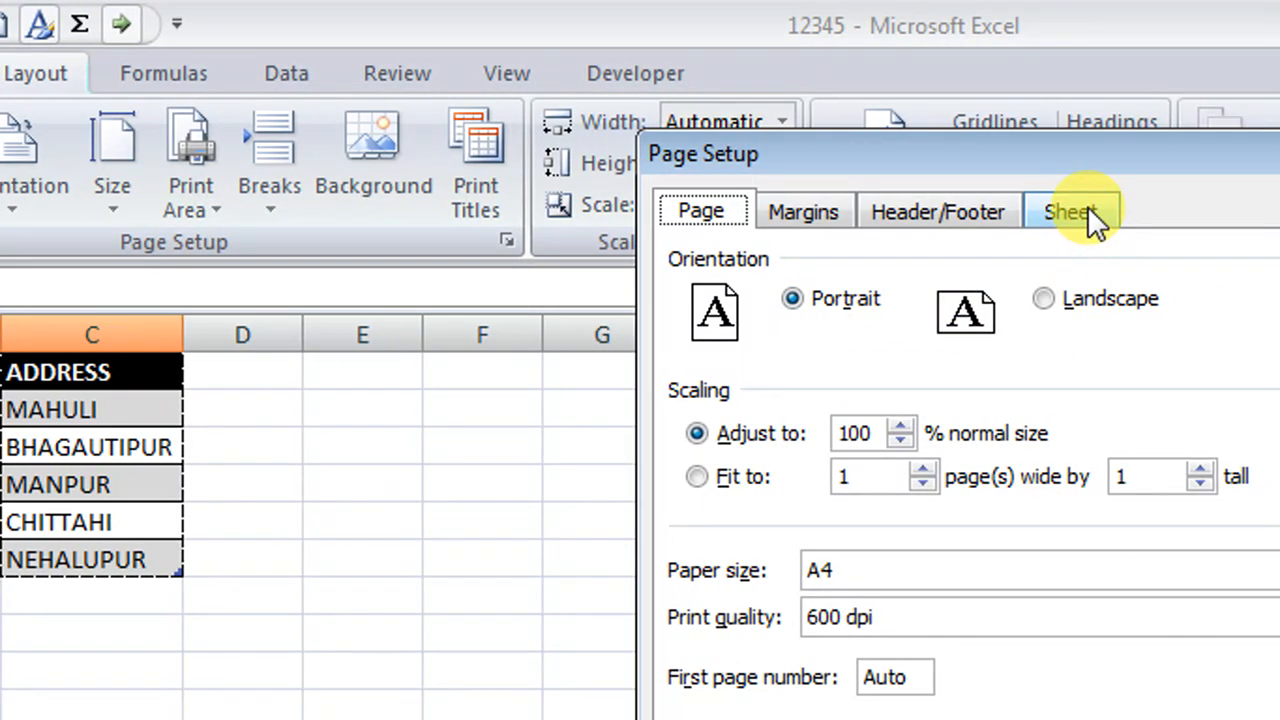
{"action": "left_click", "coordinate": [1200, 212]}
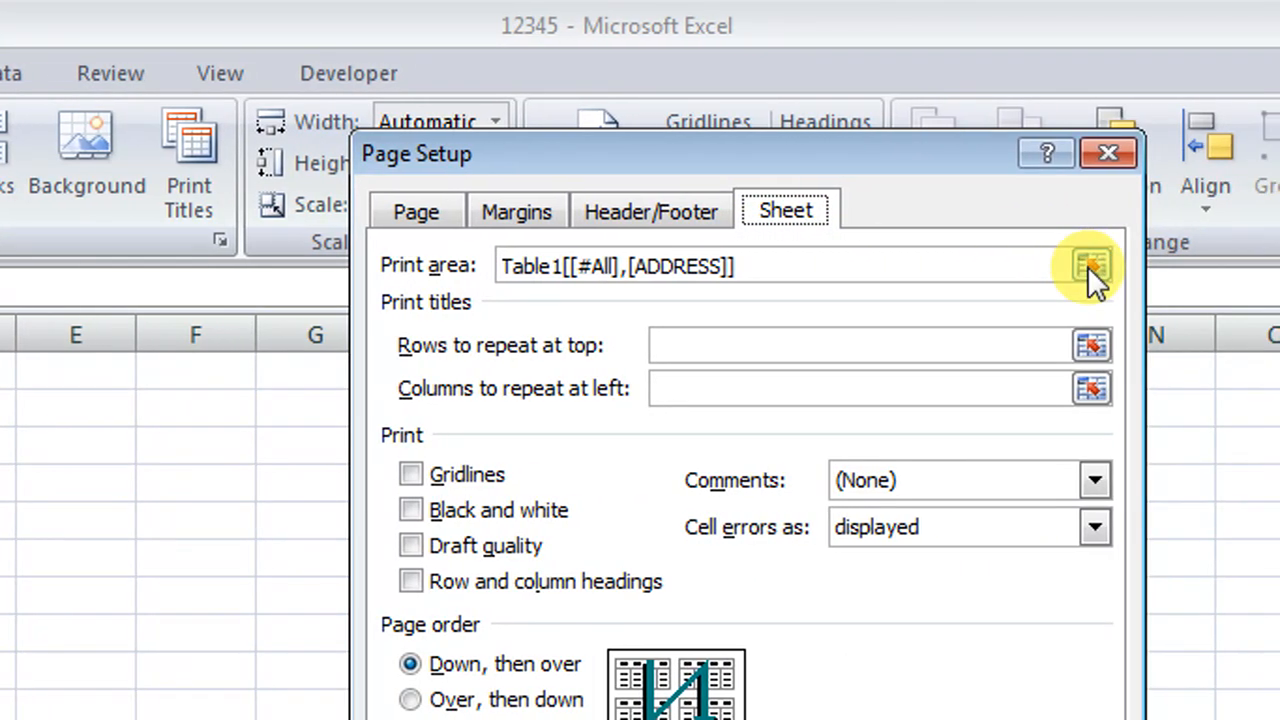
{"action": "left_click", "coordinate": [1090, 265]}
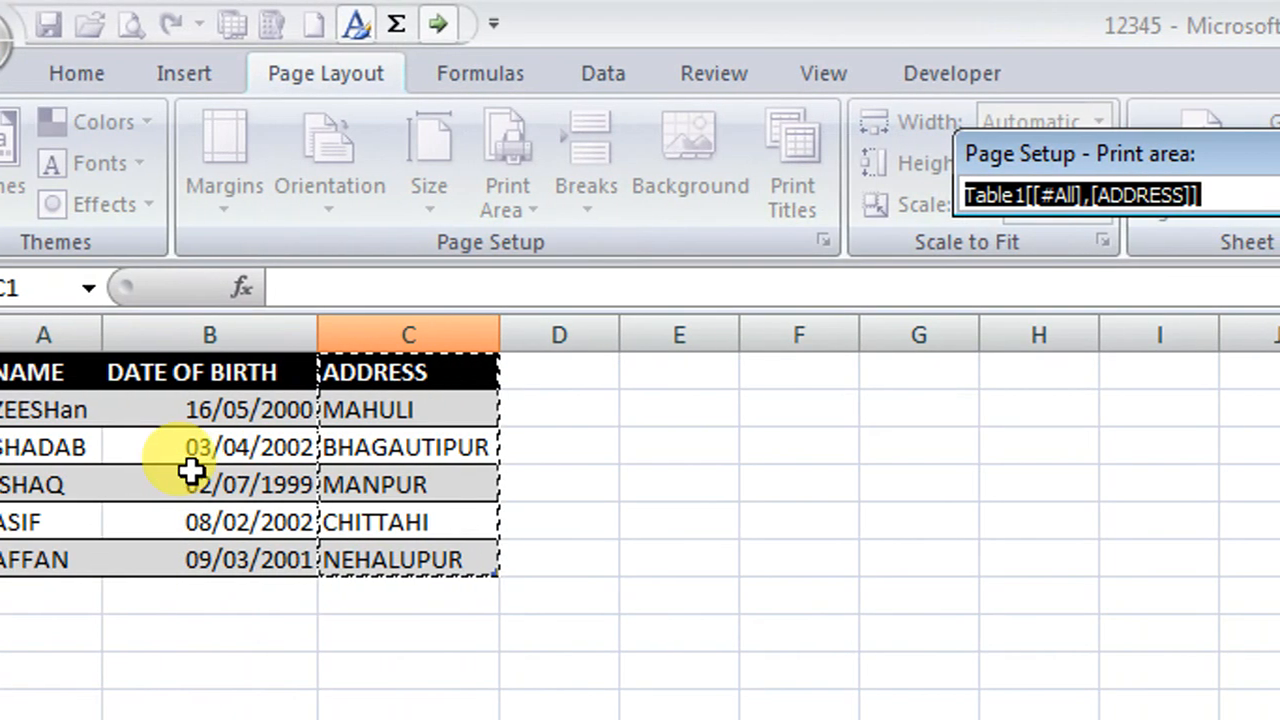
{"action": "left_click_drag", "start_coordinate": [110, 388], "coordinate": [291, 571]}
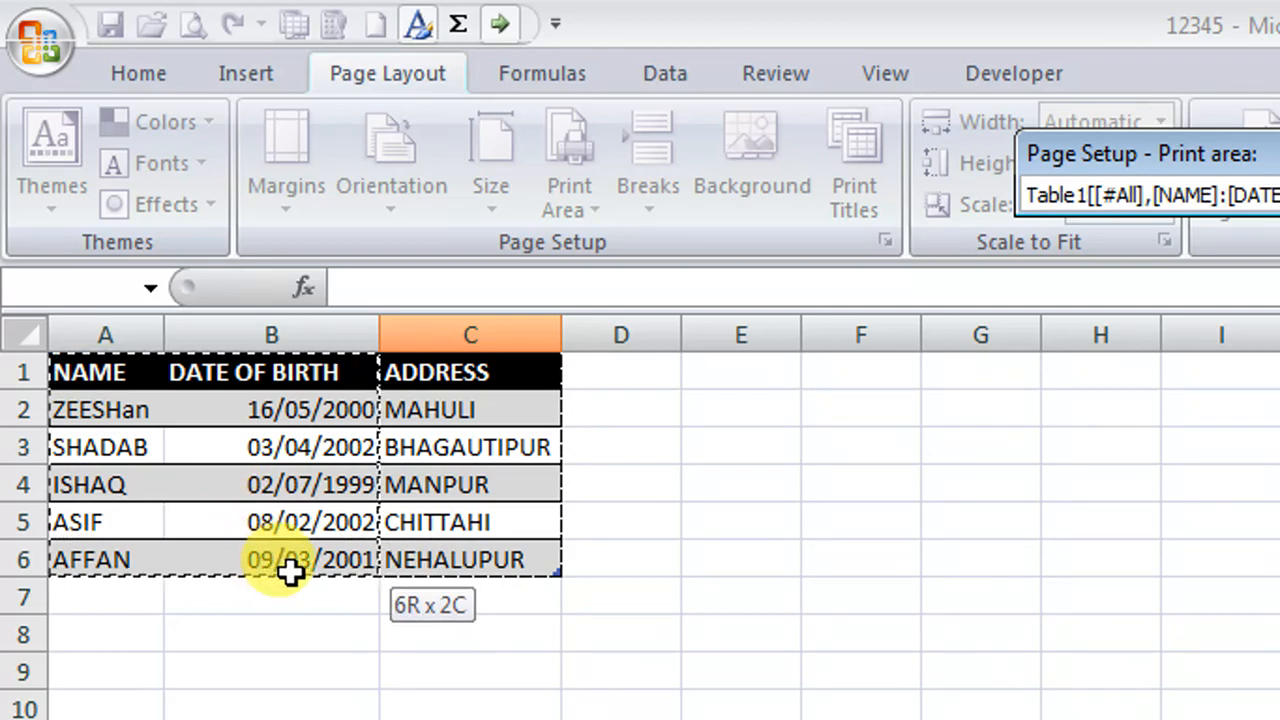
{"action": "left_click", "coordinate": [1175, 194]}
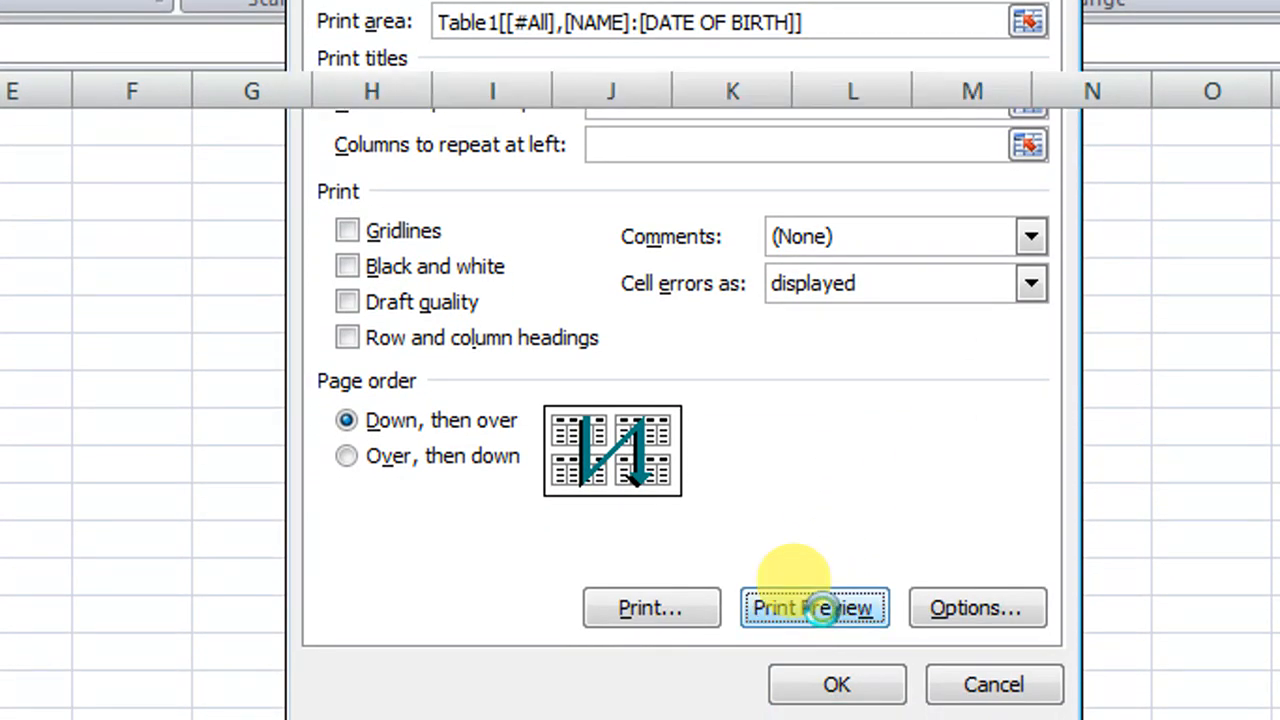
{"action": "left_click", "coordinate": [827, 622]}
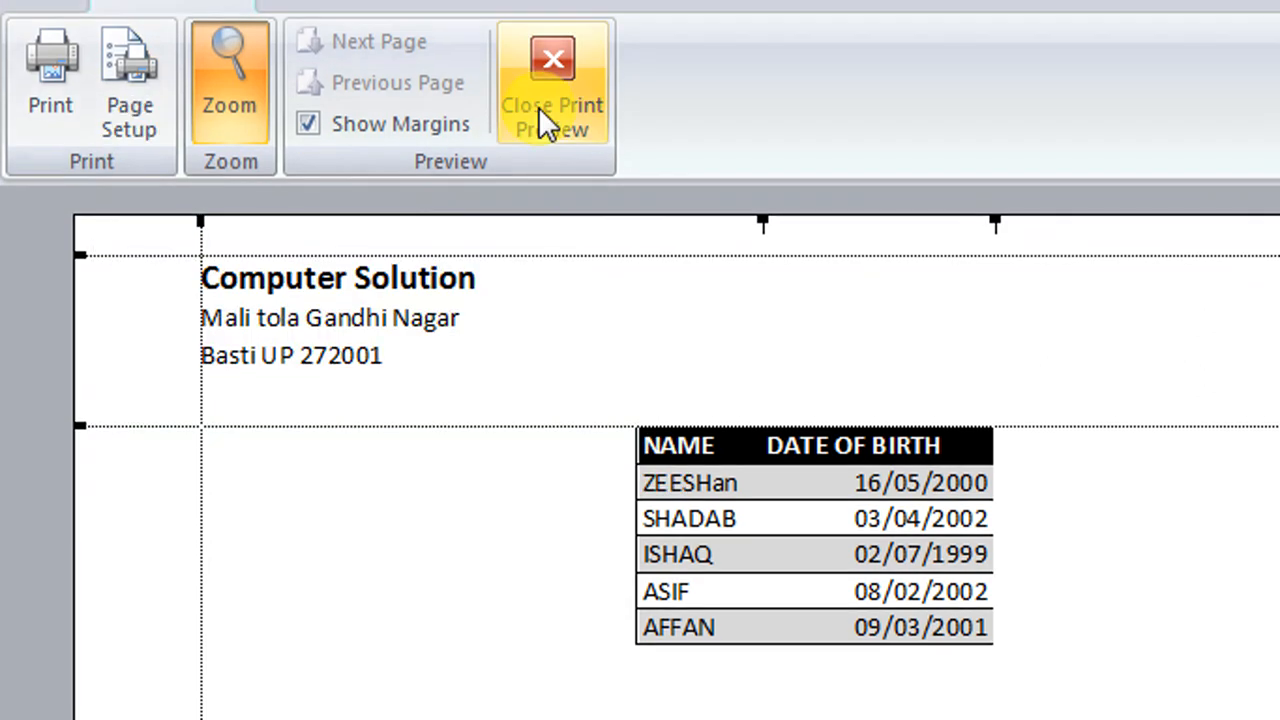
{"action": "left_click", "coordinate": [542, 110]}
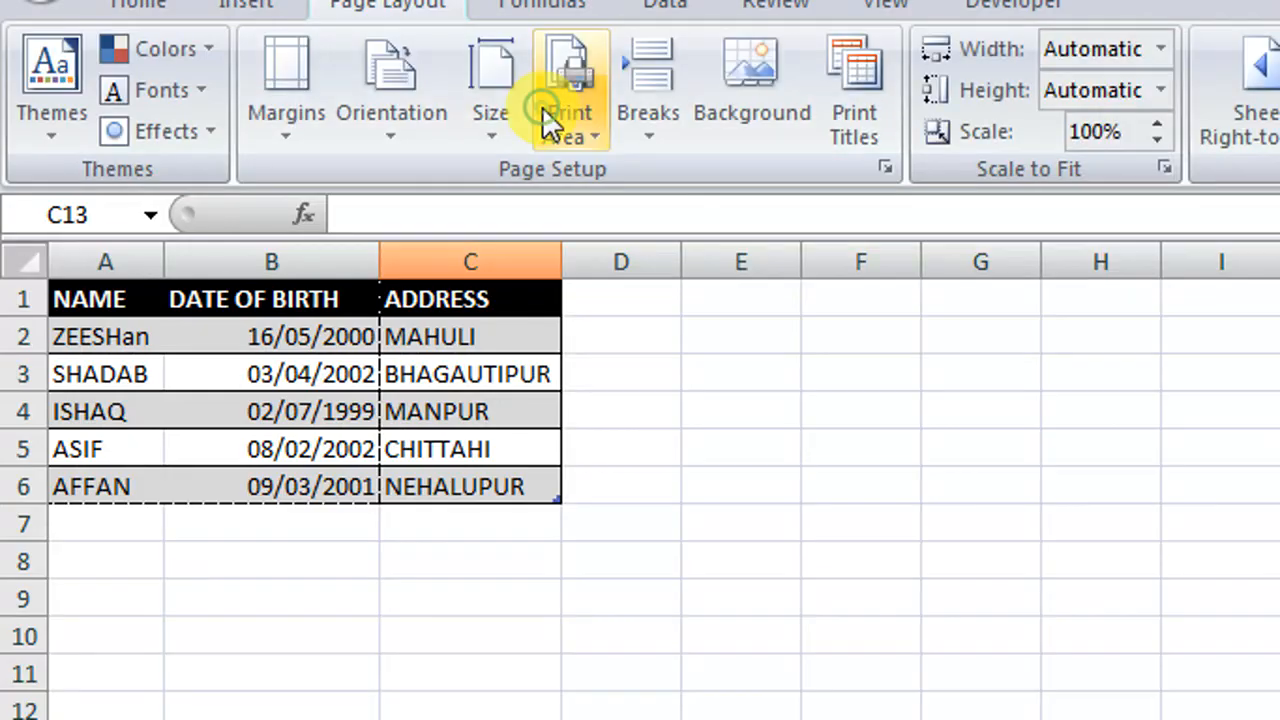
Clear the print area in the page setup, preview the full table, and close the preview
{"action": "left_click", "coordinate": [885, 170]}
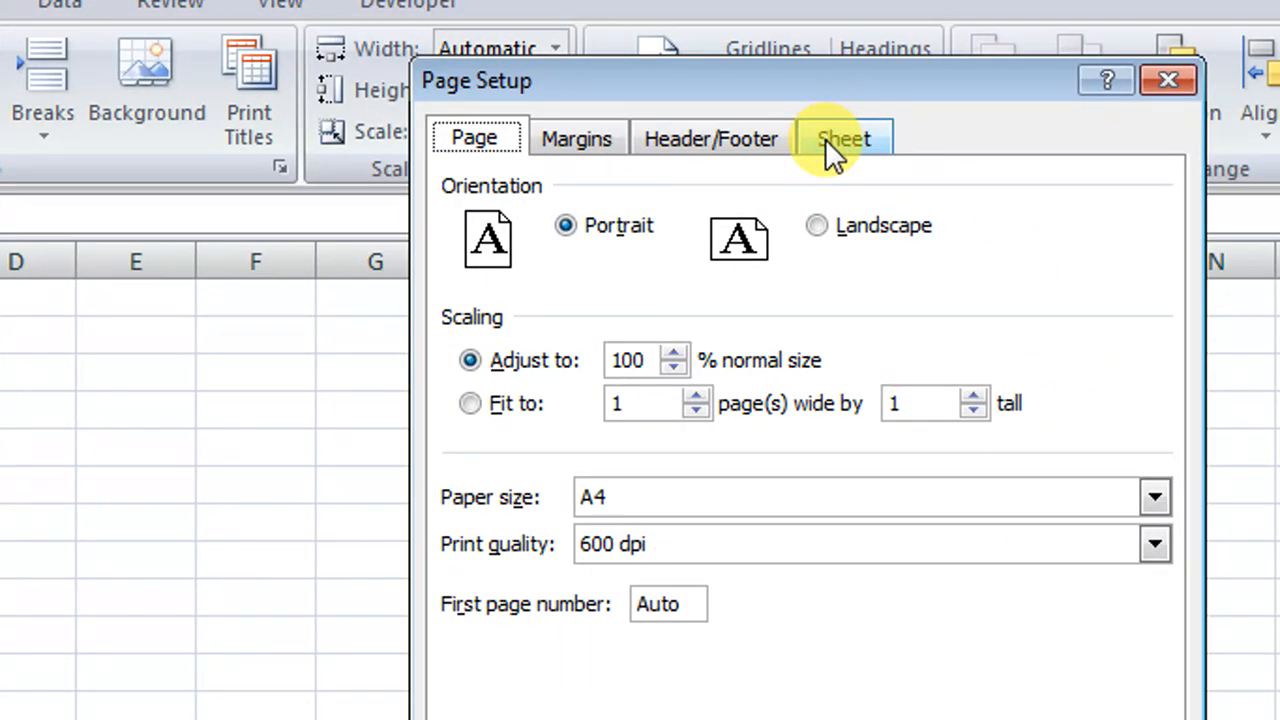
{"action": "left_click", "coordinate": [840, 139]}
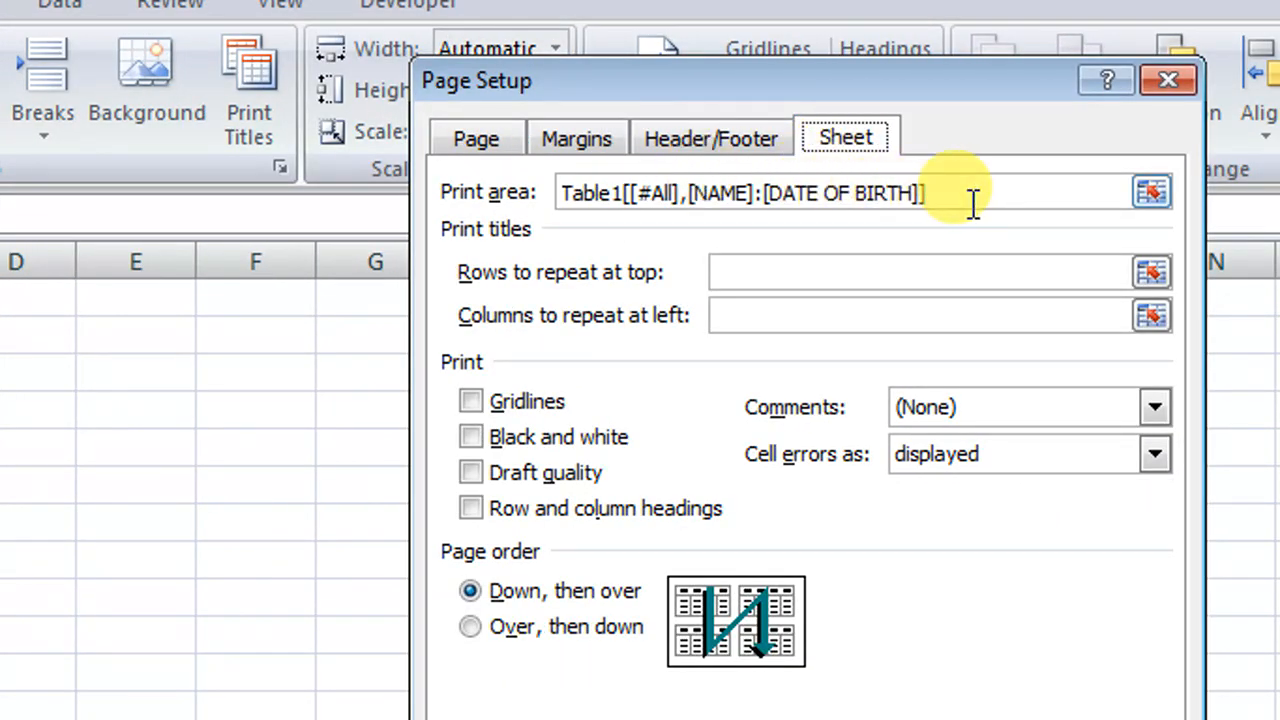
{"action": "left_click", "coordinate": [1014, 193]}
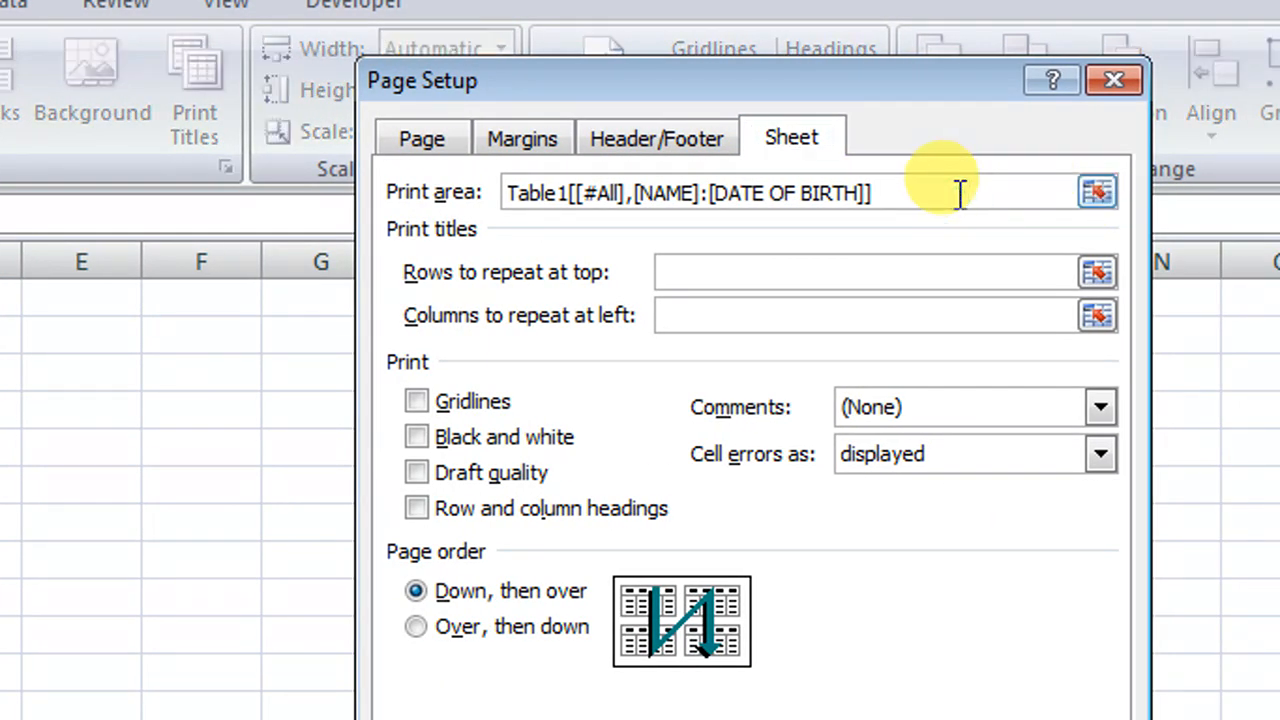
{"action": "key", "text": "BackSpace"}
{"action": "key", "text": "BackSpace"}
{"action": "key", "text": "BackSpace"}
{"action": "key", "text": "BackSpace"}
{"action": "key", "text": "BackSpace"}
{"action": "key", "text": "BackSpace"}
{"action": "key", "text": "BackSpace"}
{"action": "key", "text": "BackSpace"}
{"action": "key", "text": "BackSpace"}
{"action": "key", "text": "BackSpace"}
{"action": "key", "text": "BackSpace"}
{"action": "key", "text": "BackSpace"}
{"action": "key", "text": "BackSpace"}
{"action": "key", "text": "BackSpace"}
{"action": "key", "text": "BackSpace"}
{"action": "key", "text": "BackSpace"}
{"action": "key", "text": "BackSpace"}
{"action": "key", "text": "BackSpace"}
{"action": "key", "text": "BackSpace"}
{"action": "key", "text": "BackSpace"}
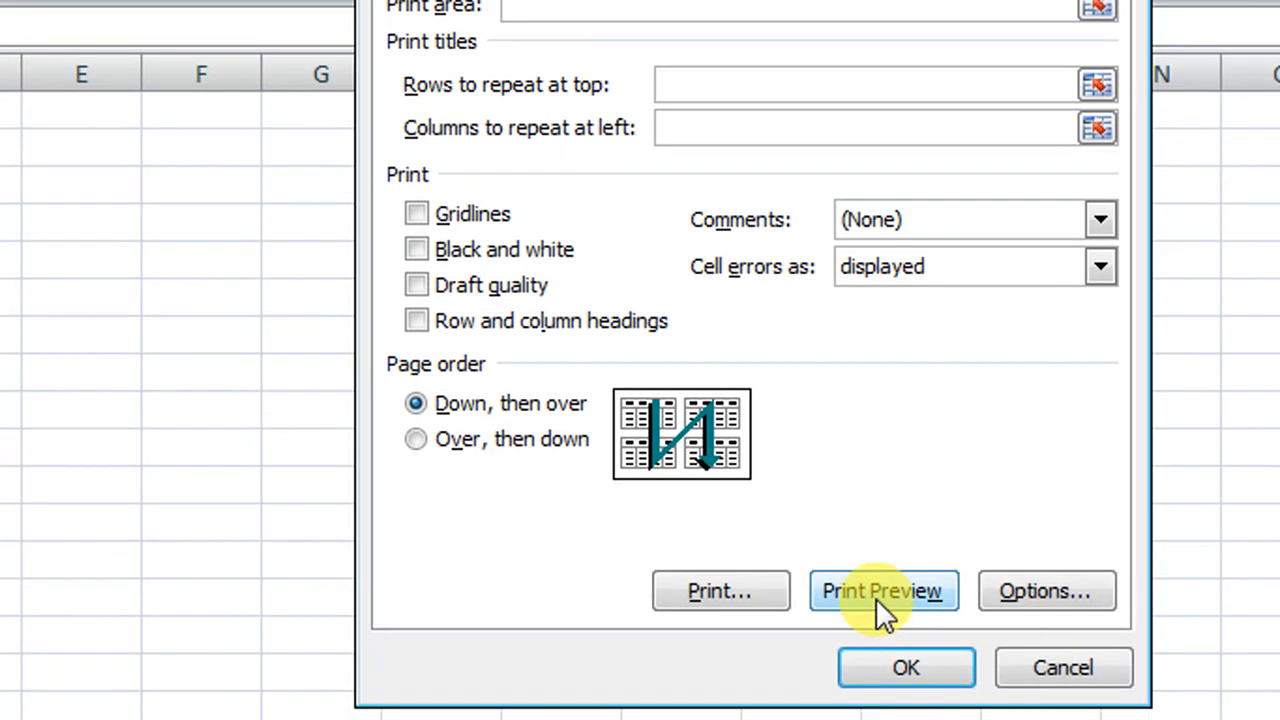
{"action": "left_click", "coordinate": [883, 608]}
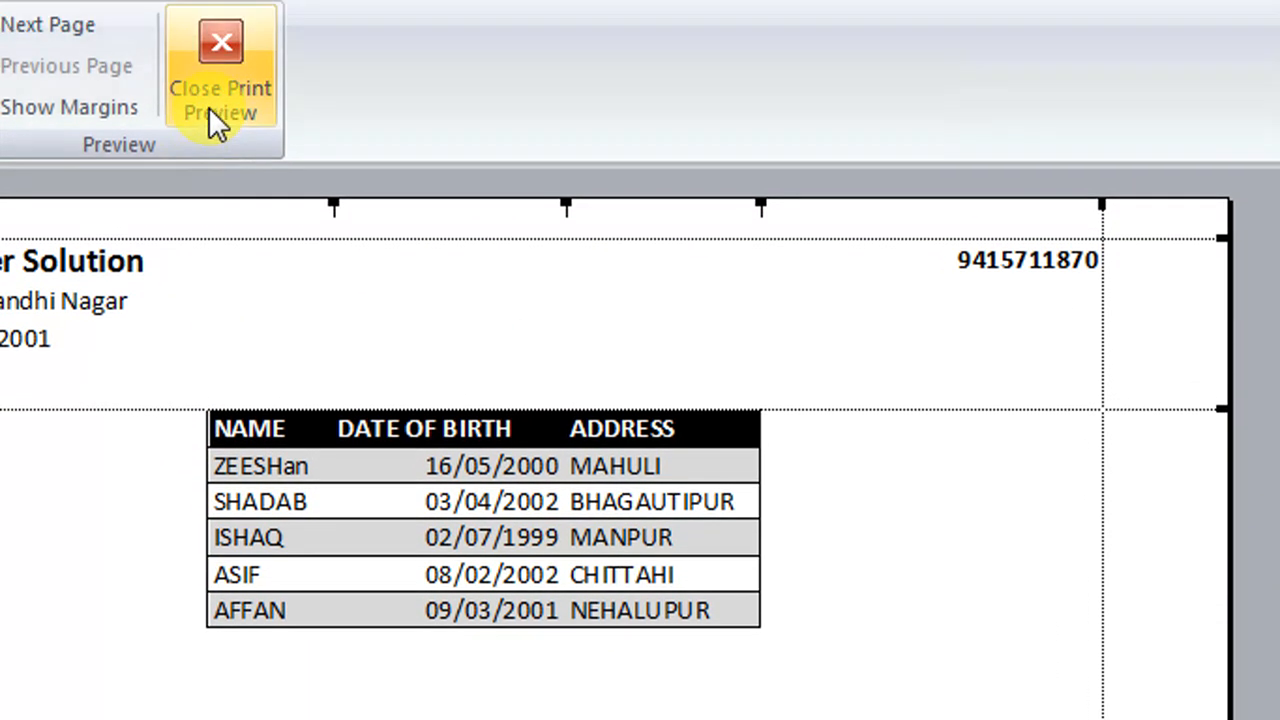
{"action": "left_click", "coordinate": [212, 120]}
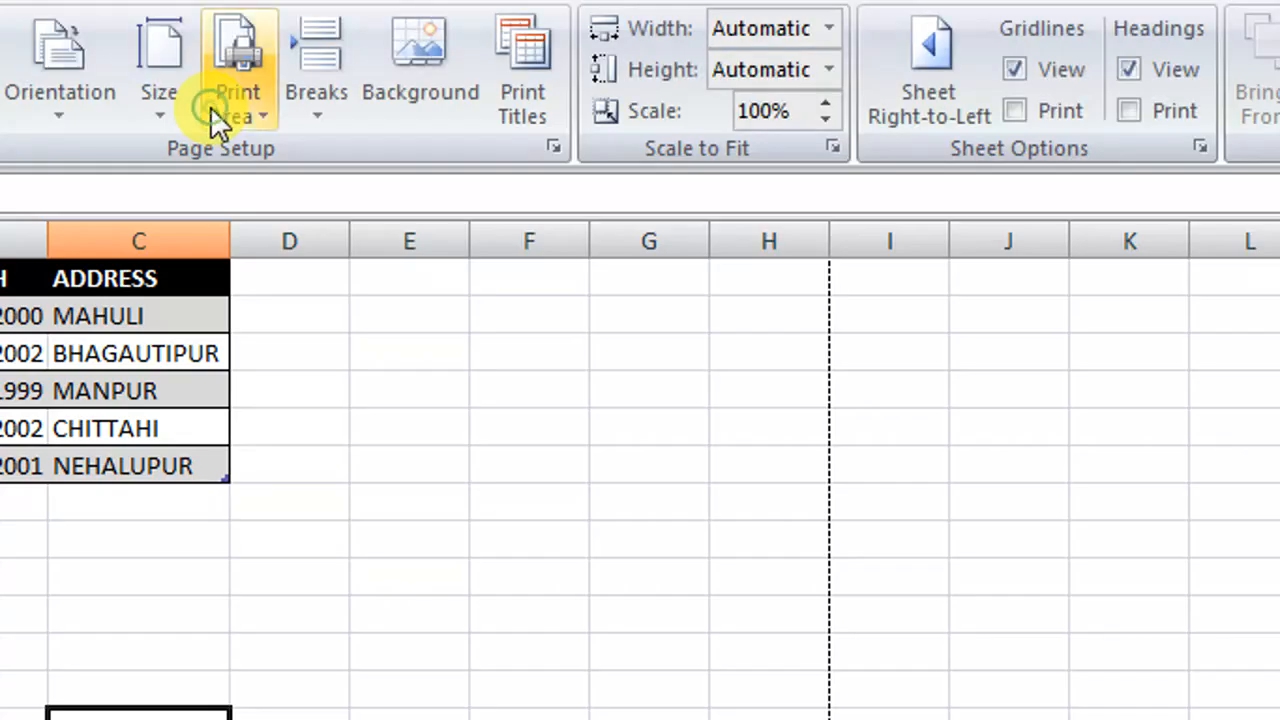
Set row 1 ($1:$1) as the row to repeat at the top of each printed page
{"action": "left_click", "coordinate": [551, 149]}
{"action": "left_click", "coordinate": [1110, 118]}
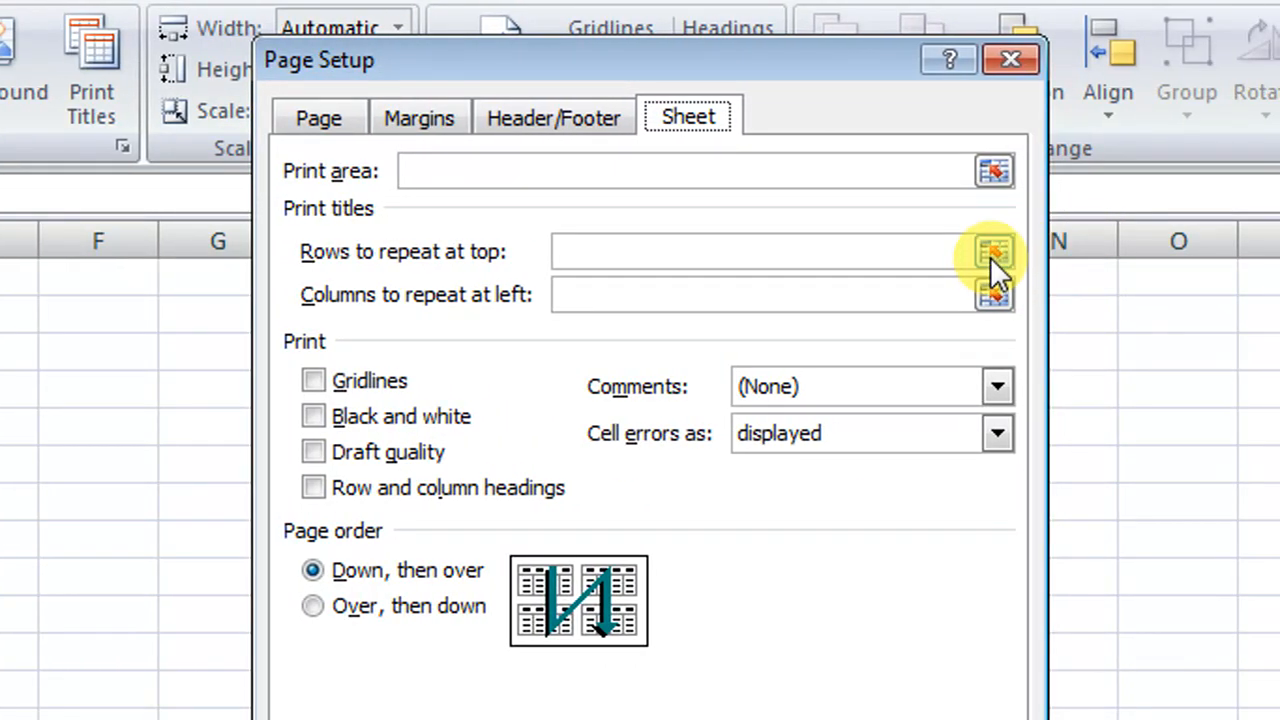
{"action": "left_click", "coordinate": [990, 255]}
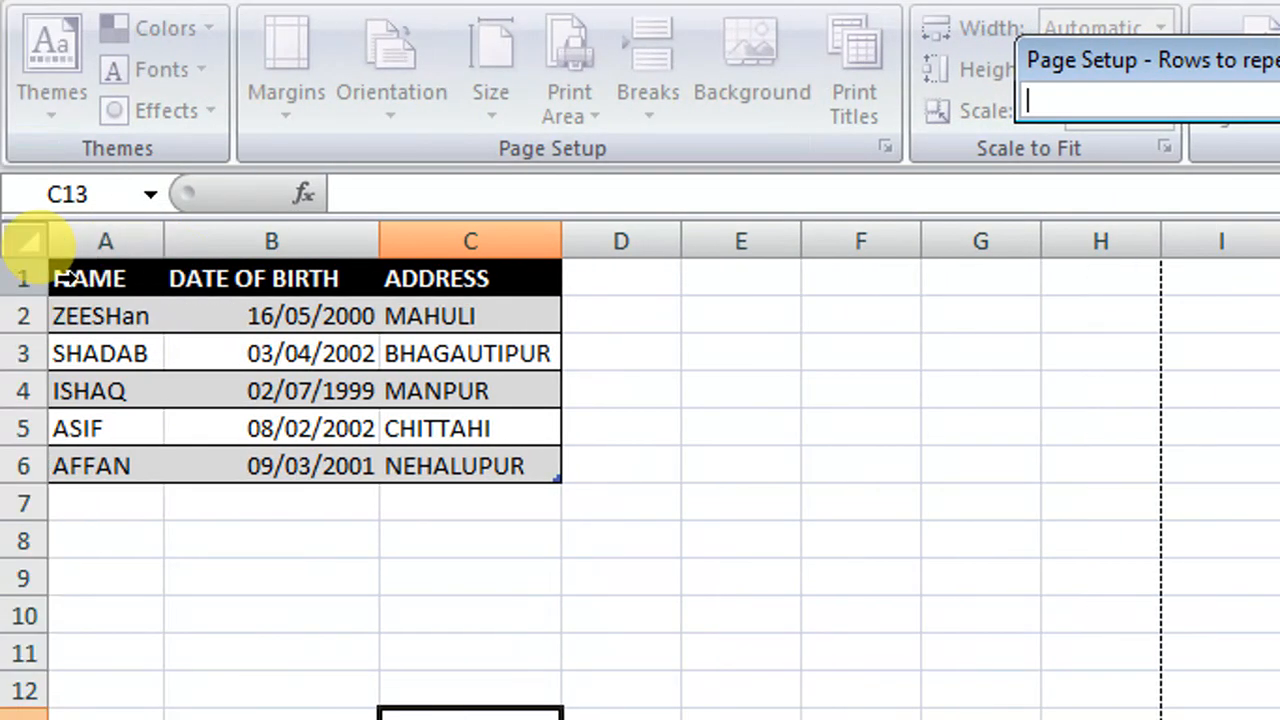
{"action": "left_click", "coordinate": [1082, 193]}
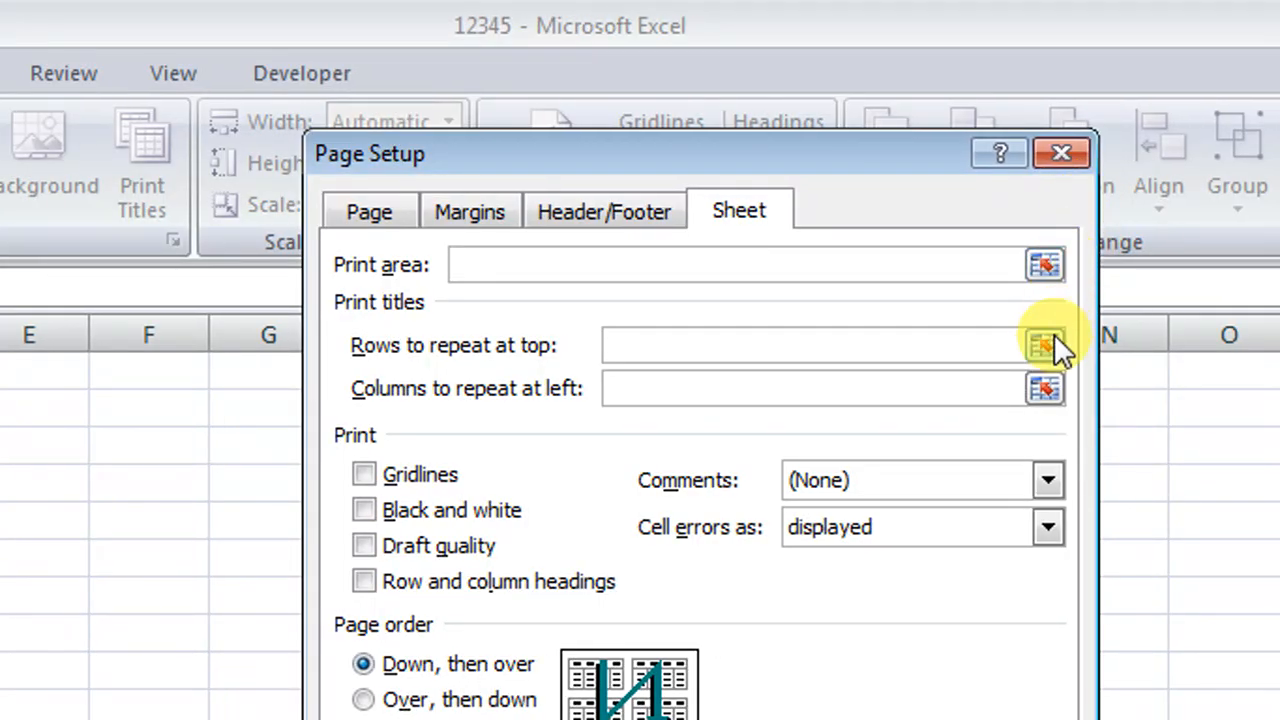
{"action": "left_click", "coordinate": [1046, 345]}
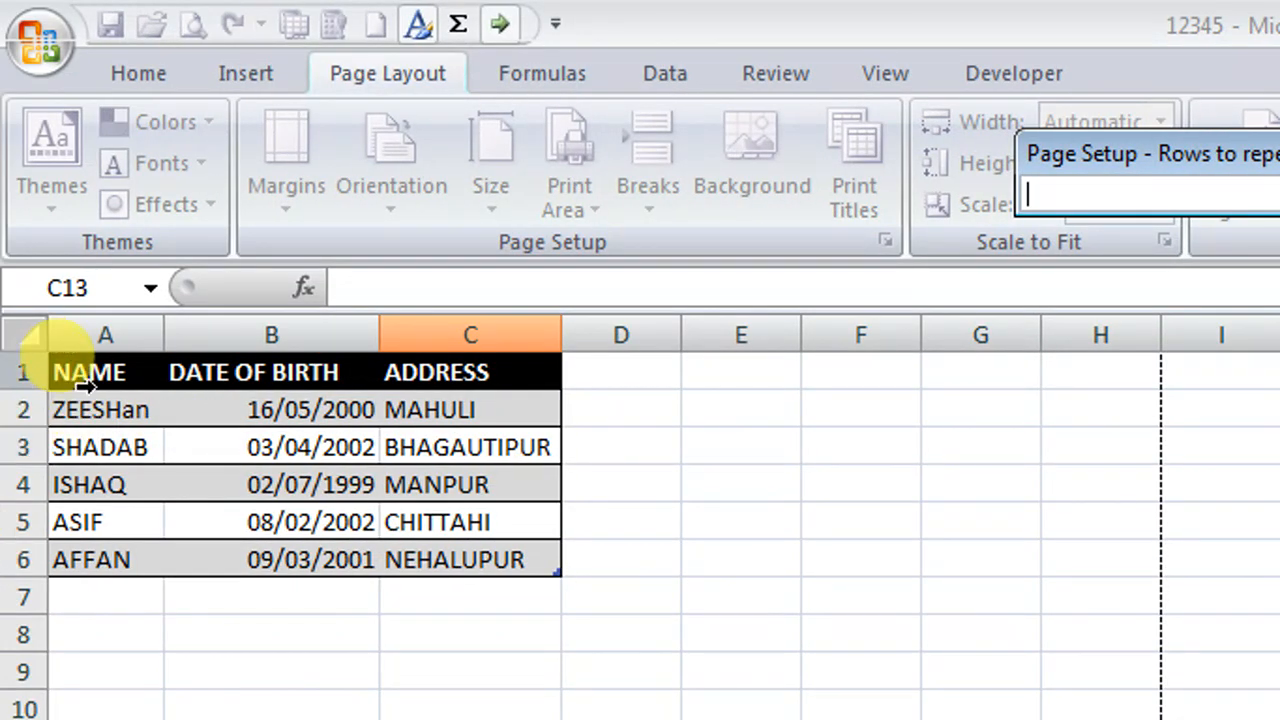
{"action": "left_click", "coordinate": [23, 372]}
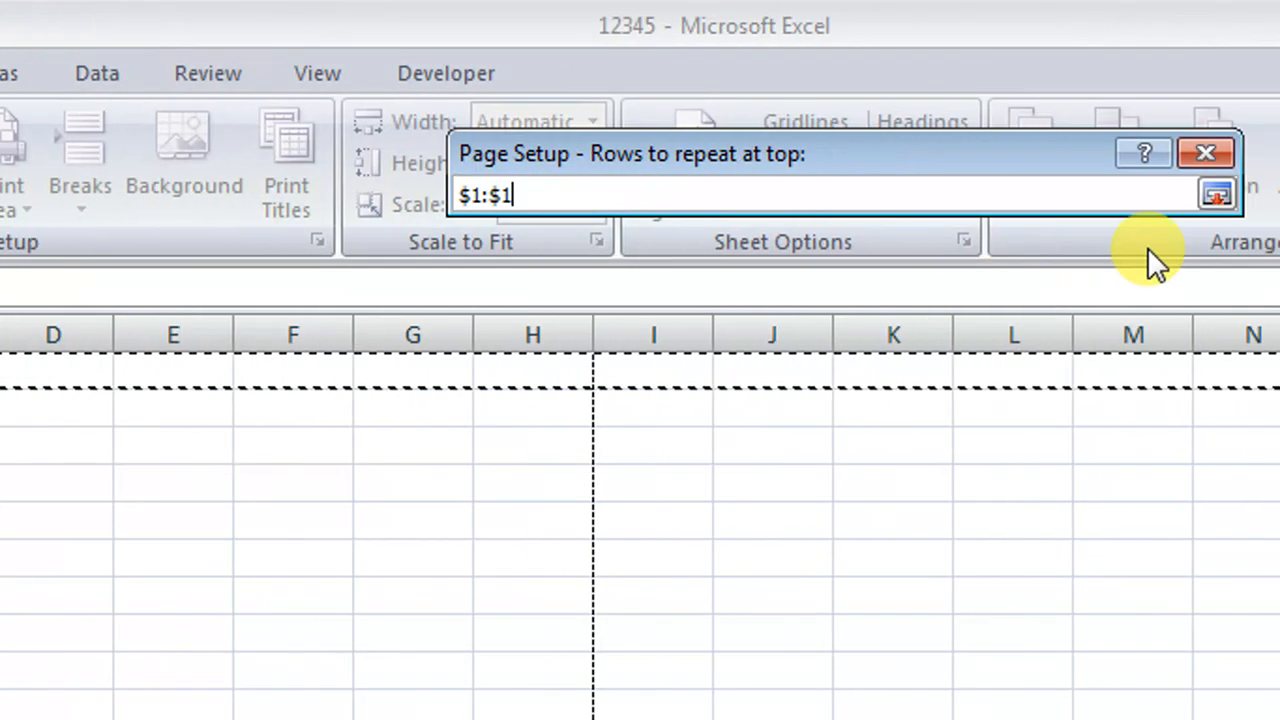
{"action": "left_click", "coordinate": [1220, 195]}
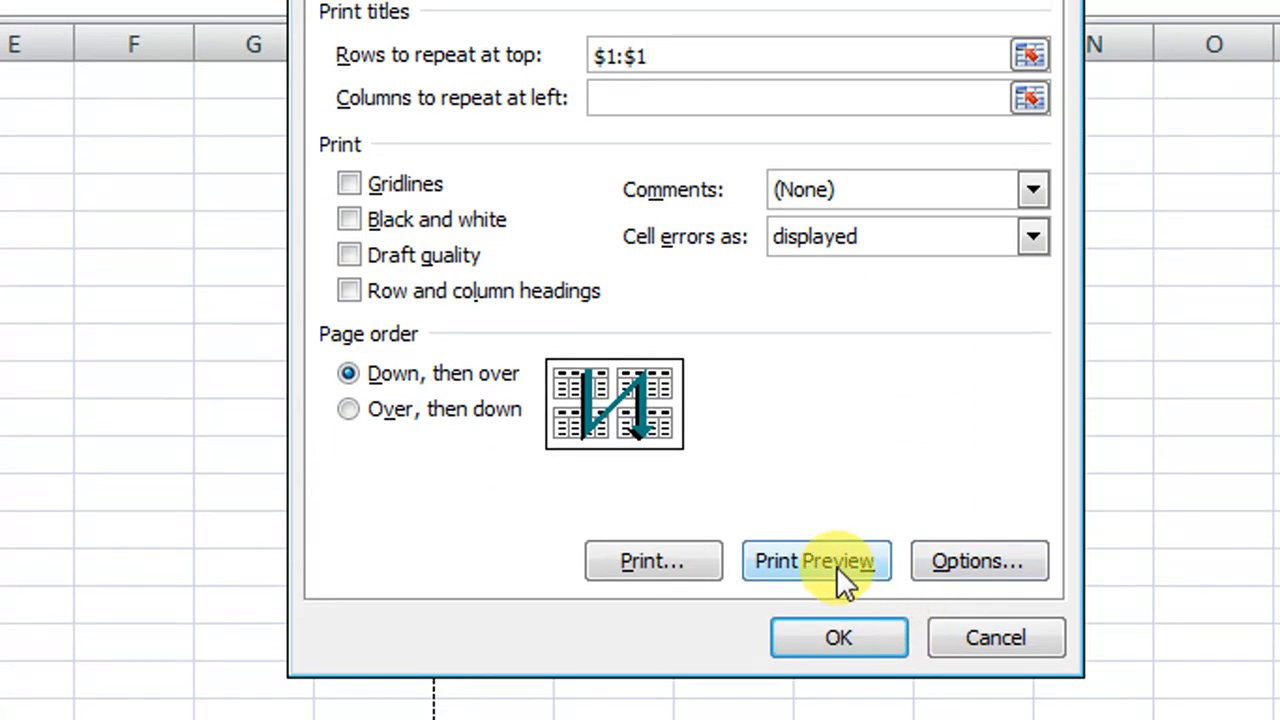
Preview both pages of the sheet with the repeated header row, and close the preview
{"action": "left_click", "coordinate": [832, 560]}
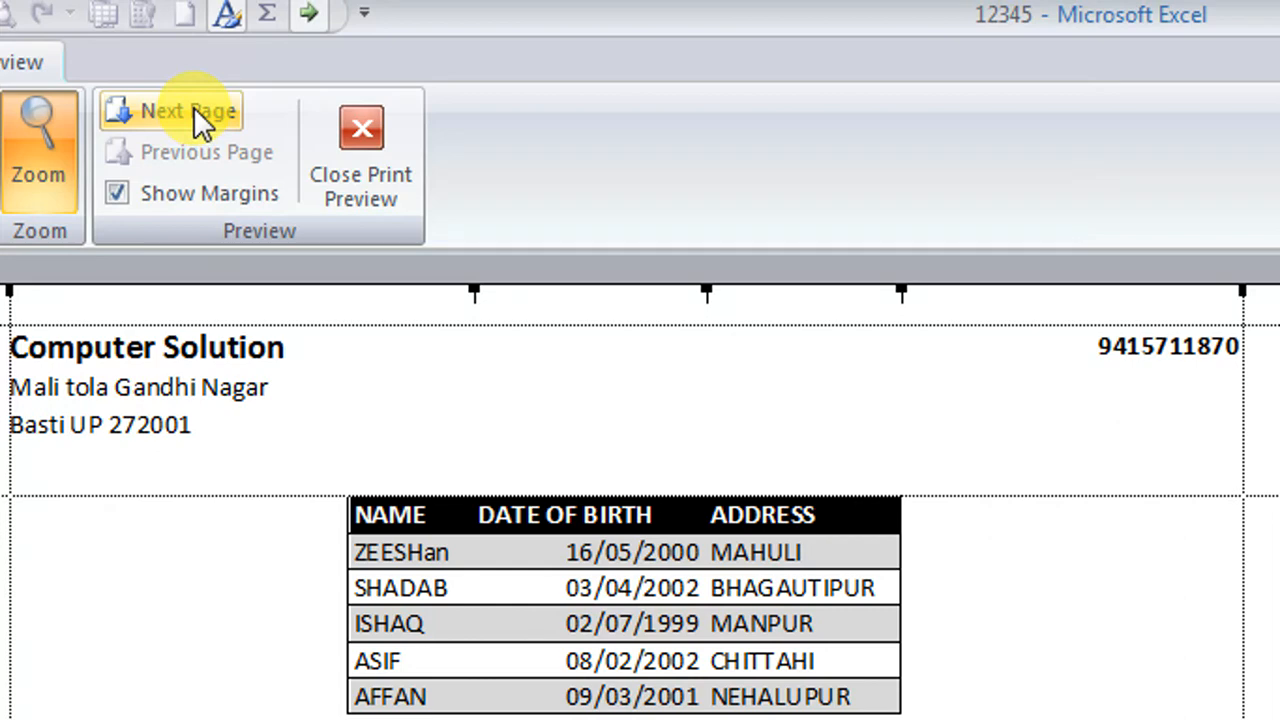
{"action": "left_click", "coordinate": [193, 110]}
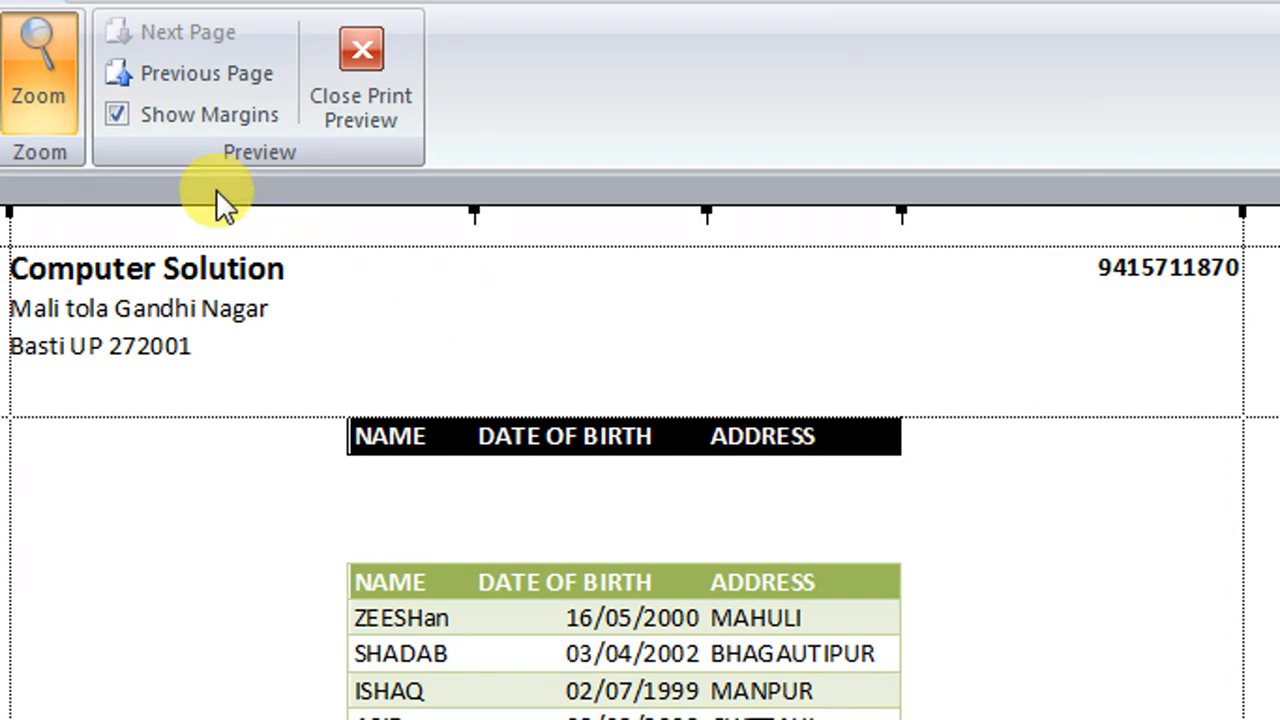
{"action": "left_click", "coordinate": [342, 98]}
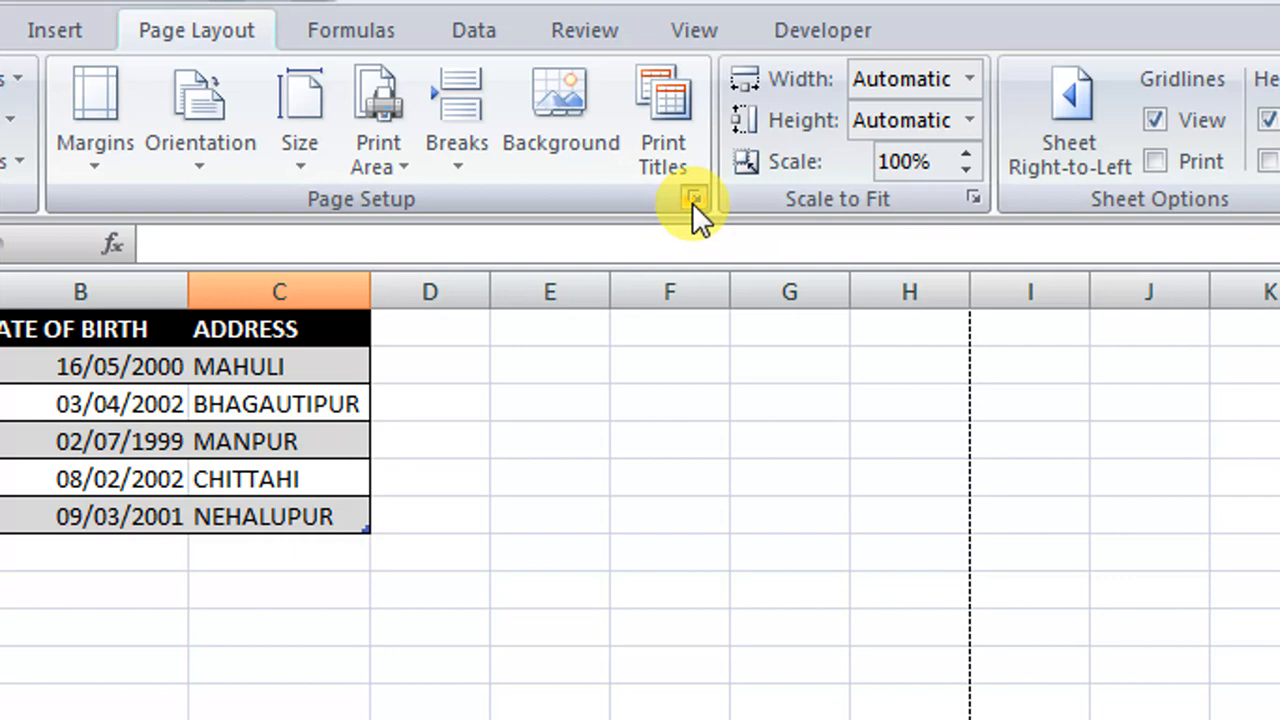
Set column A ($A:$A) as the column to repeat at left on each printed page
{"action": "left_click", "coordinate": [692, 202]}
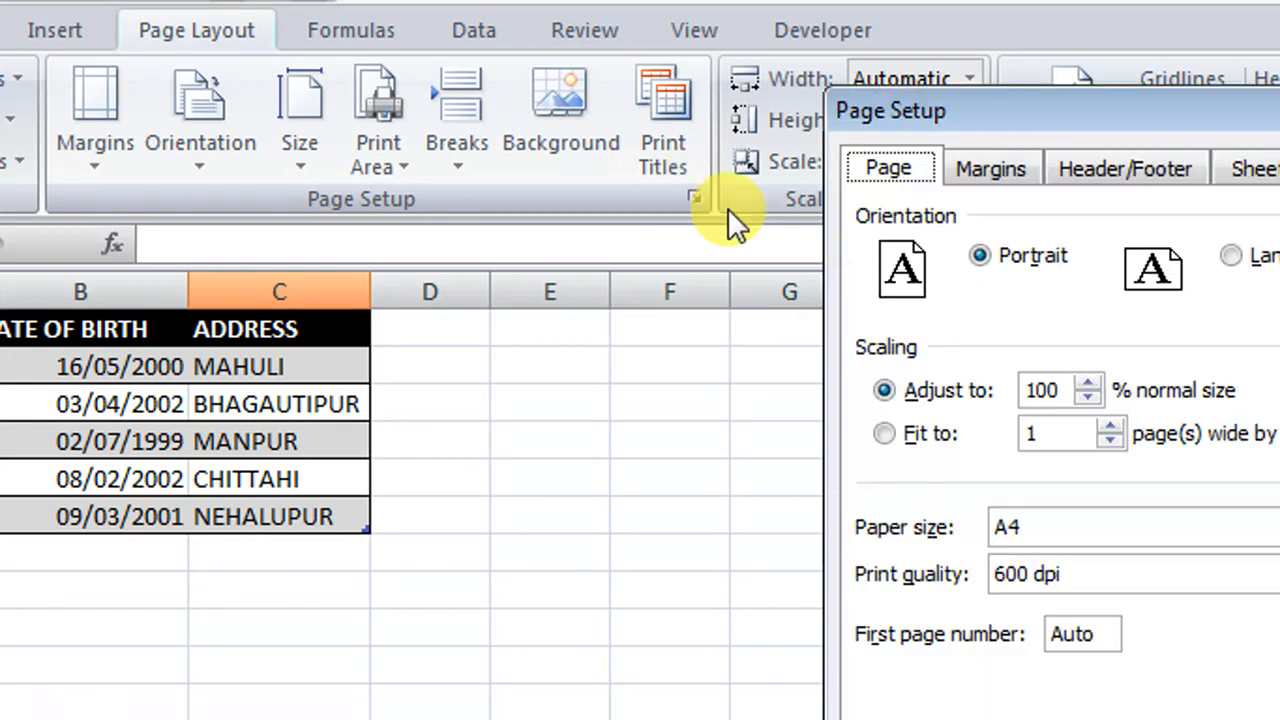
{"action": "left_click", "coordinate": [1076, 168]}
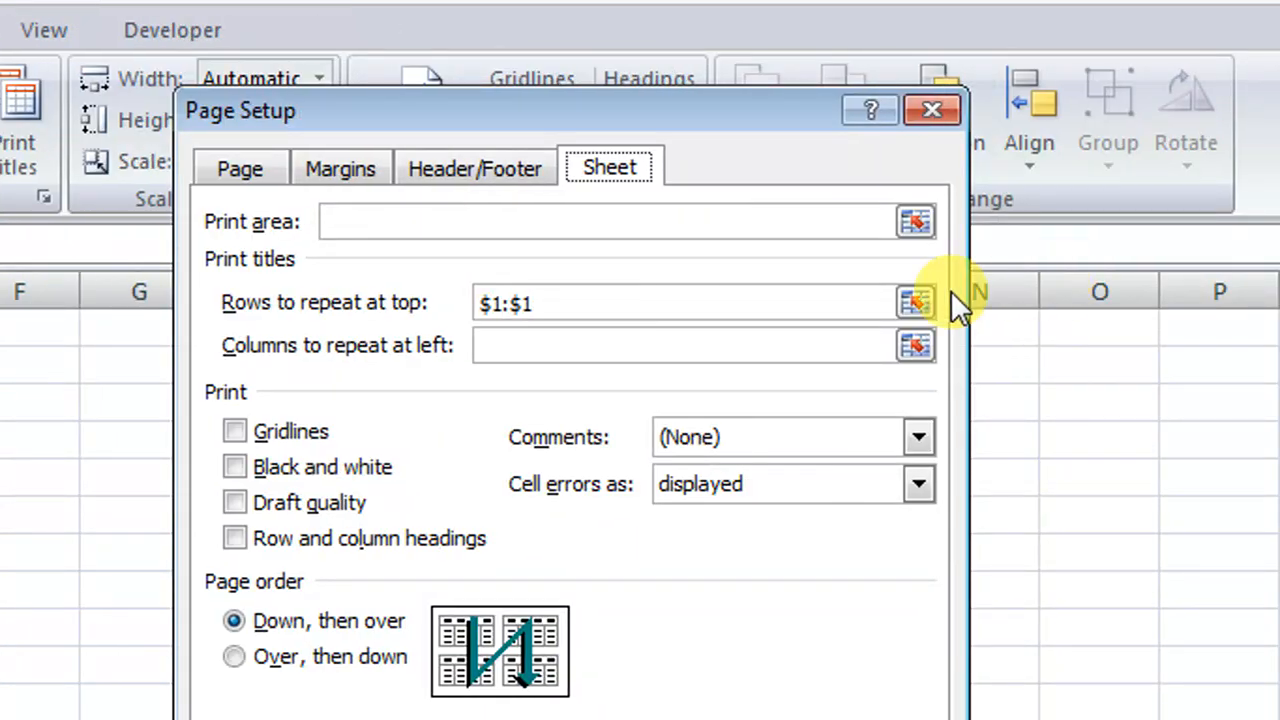
{"action": "left_click", "coordinate": [914, 345]}
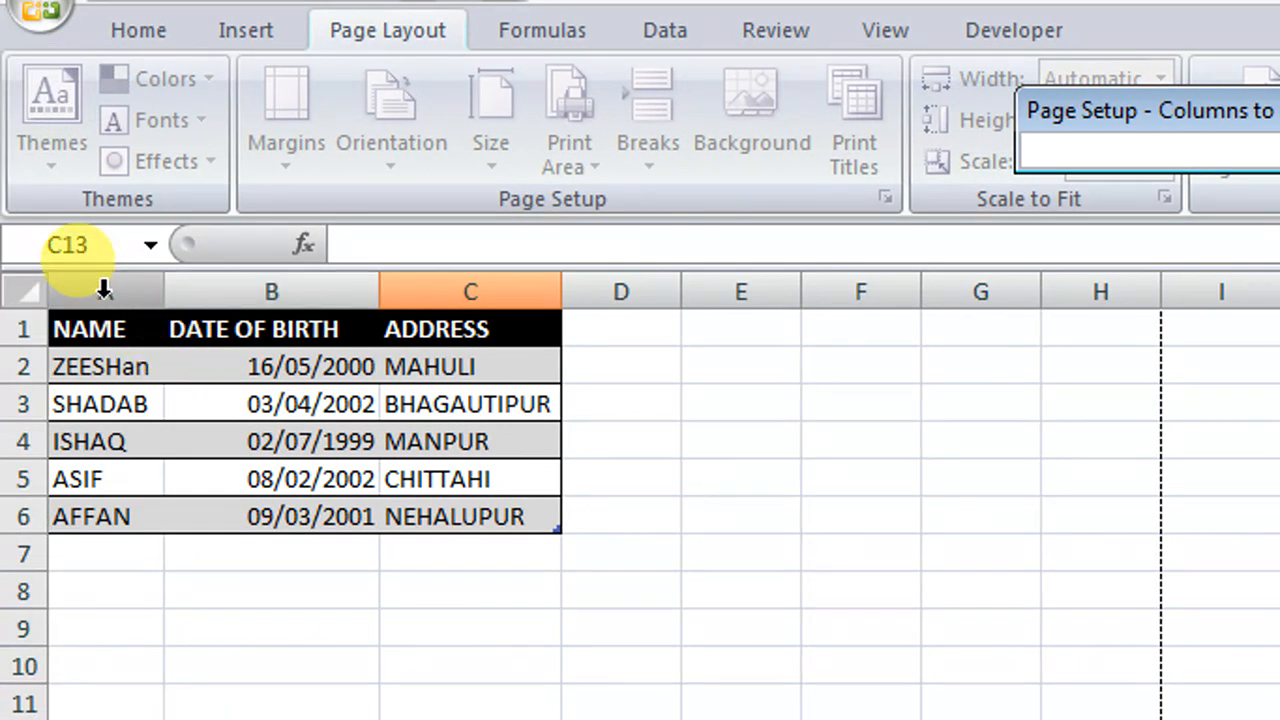
{"action": "left_click", "coordinate": [104, 290]}
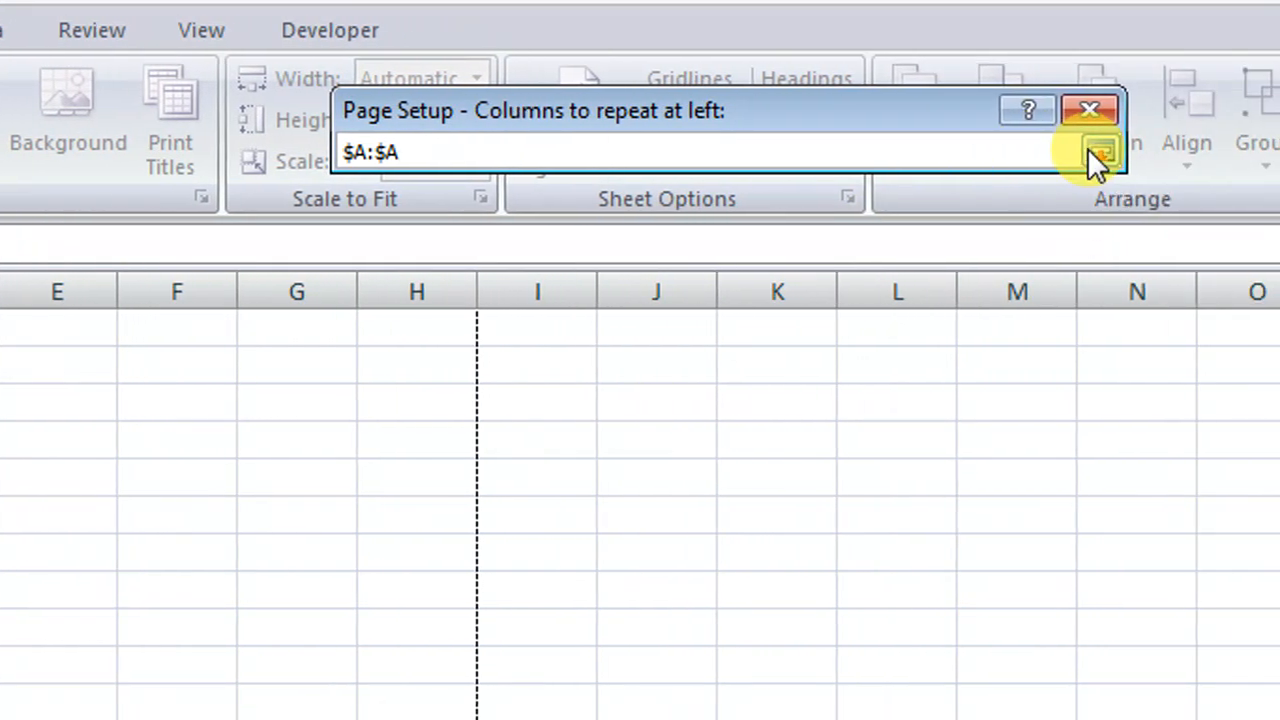
{"action": "left_click", "coordinate": [1098, 153]}
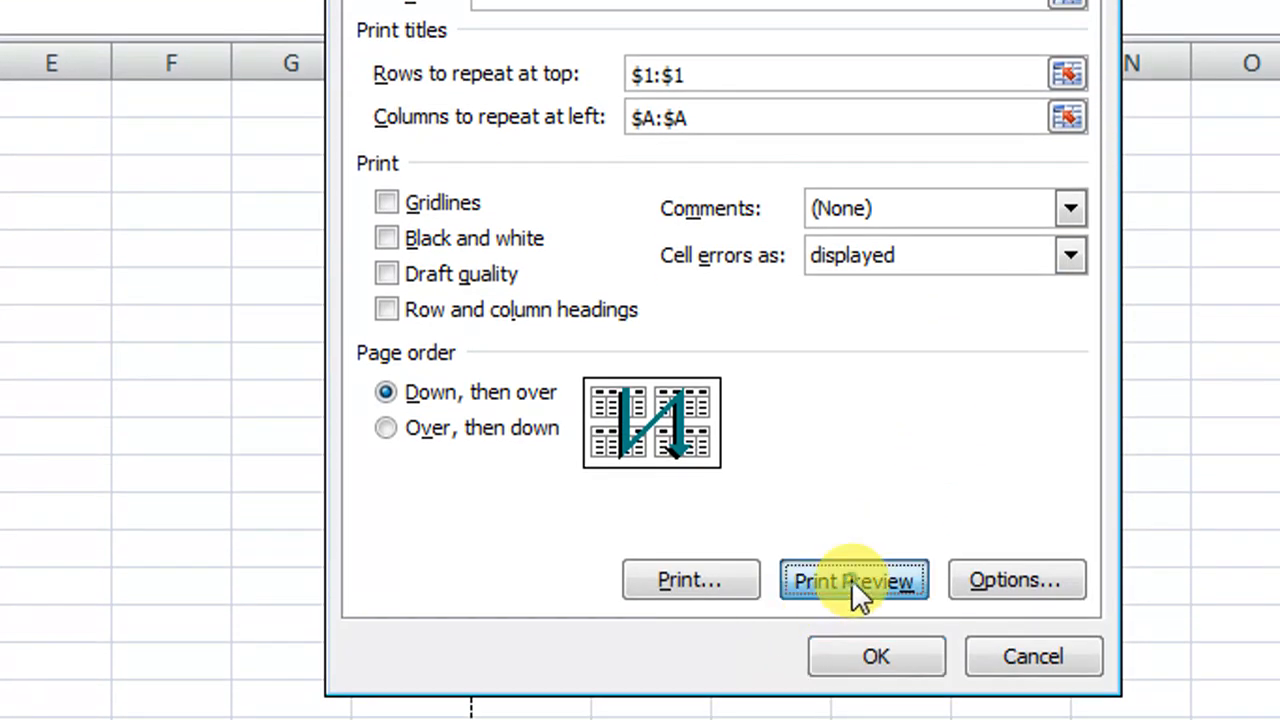
Page through the print preview to check the repeated row and column titles, and close the preview
{"action": "left_click", "coordinate": [851, 582]}
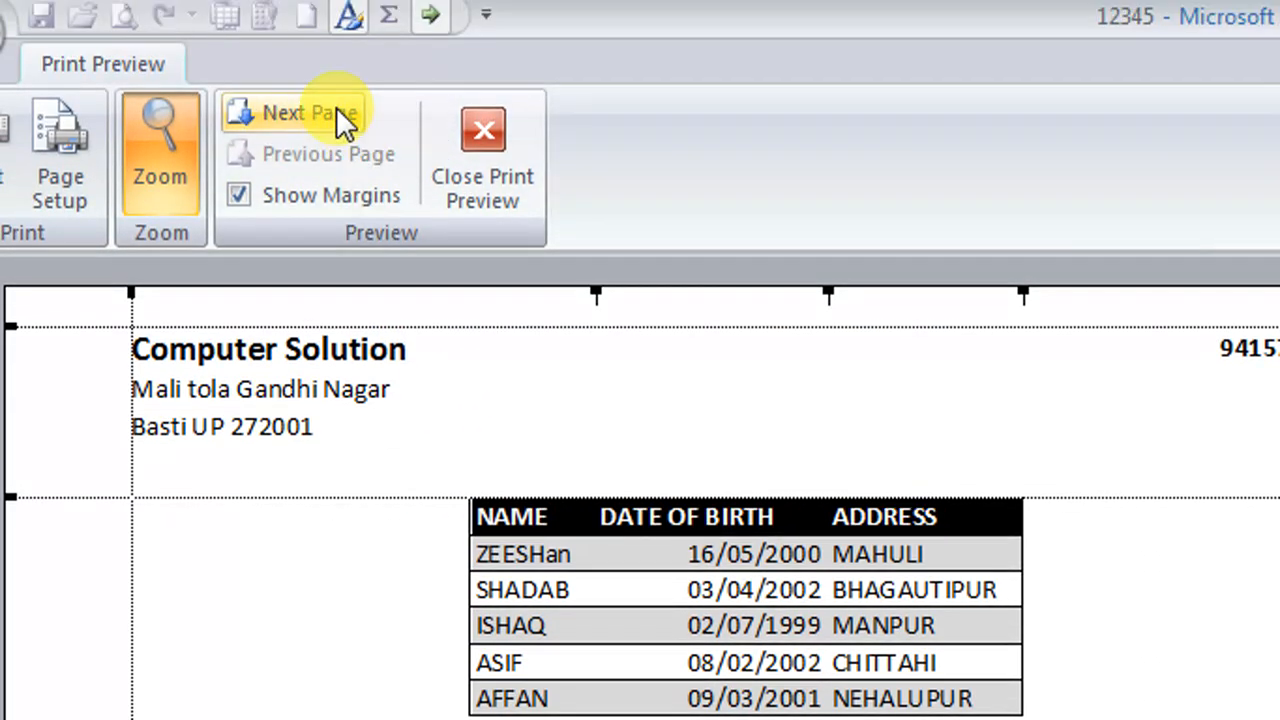
{"action": "left_click", "coordinate": [336, 112]}
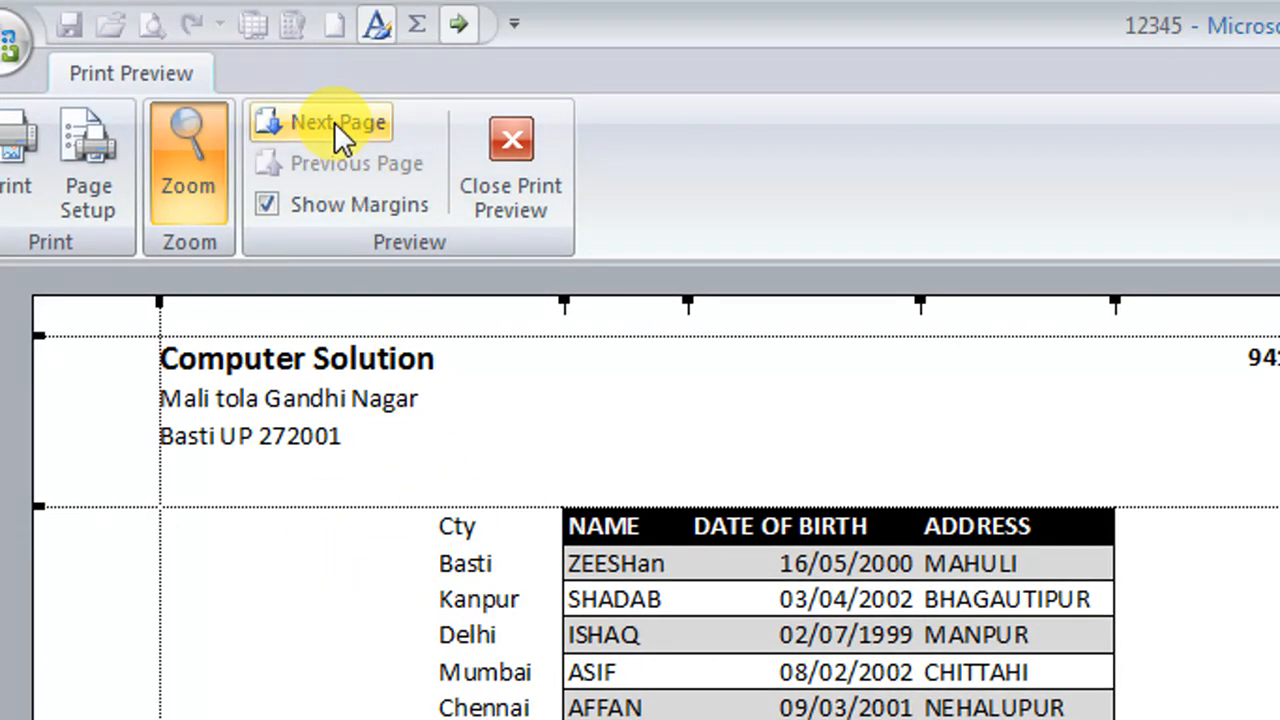
{"action": "left_click", "coordinate": [334, 122]}
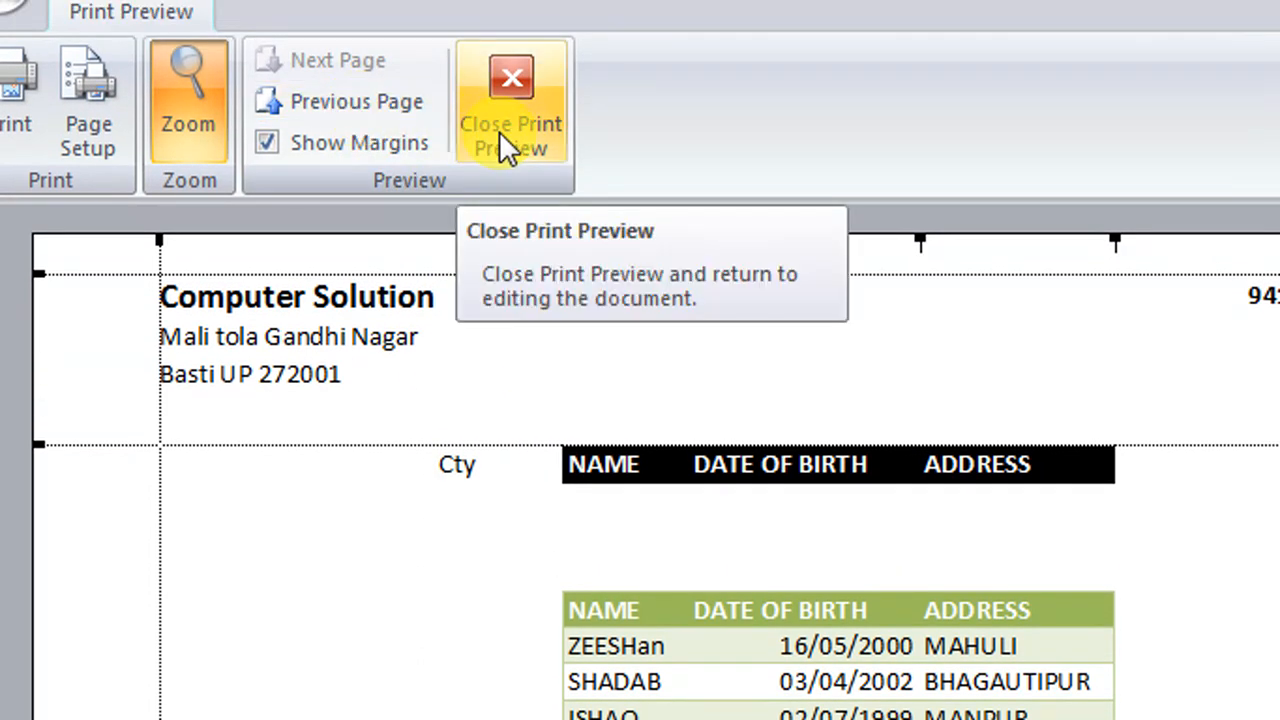
{"action": "left_click", "coordinate": [499, 131]}
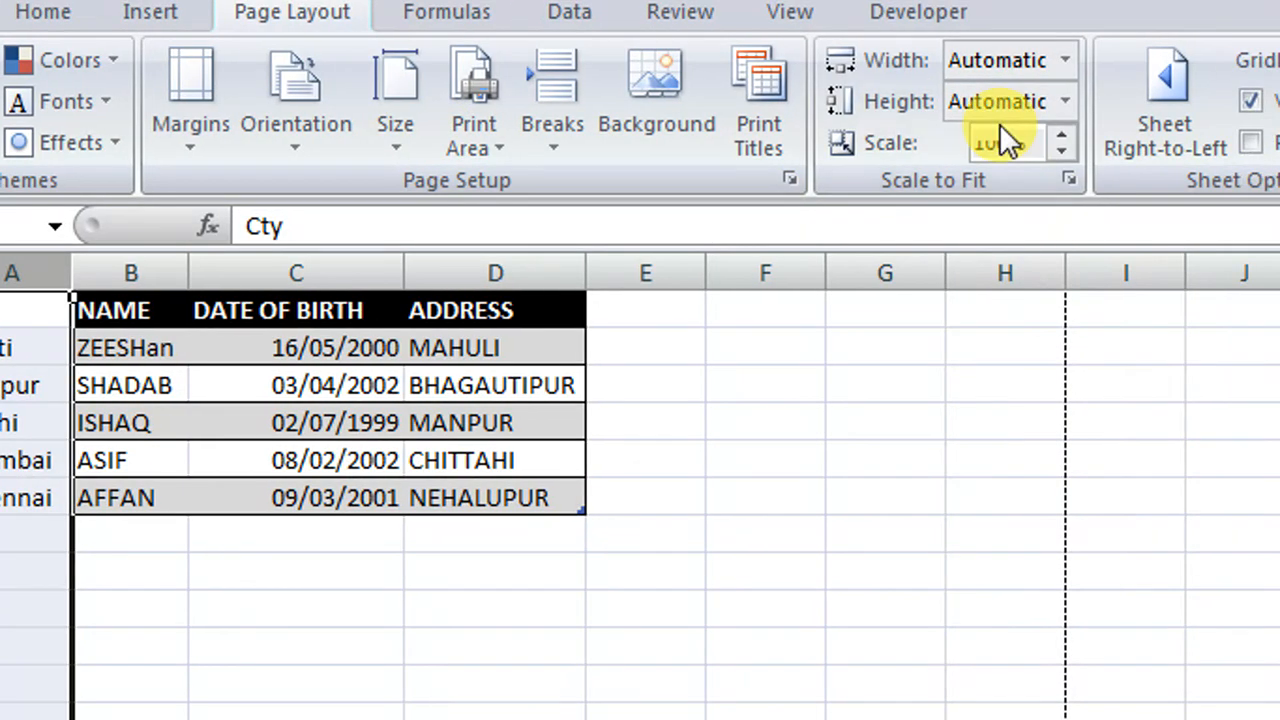
Review the print title ranges in the worksheet's Page Setup sheet options and close the dialog
{"action": "left_click", "coordinate": [790, 178]}
{"action": "left_click", "coordinate": [1218, 150]}
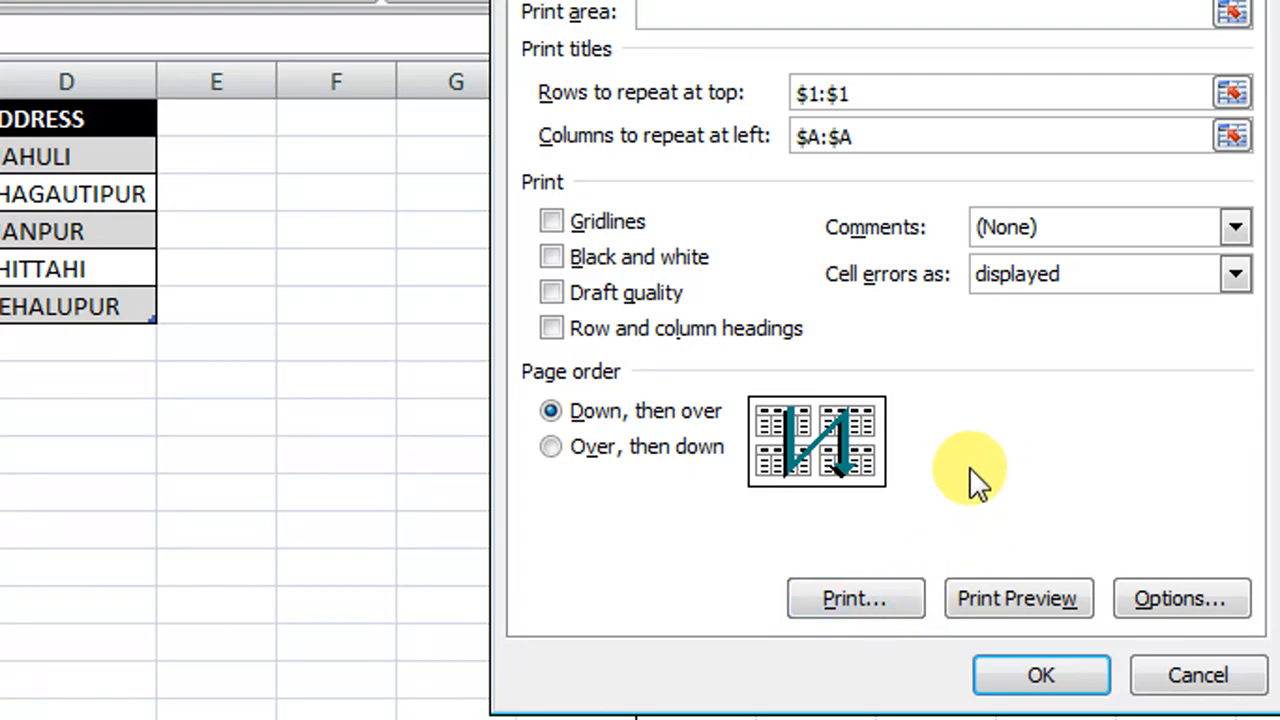
{"action": "key", "text": "Return"}
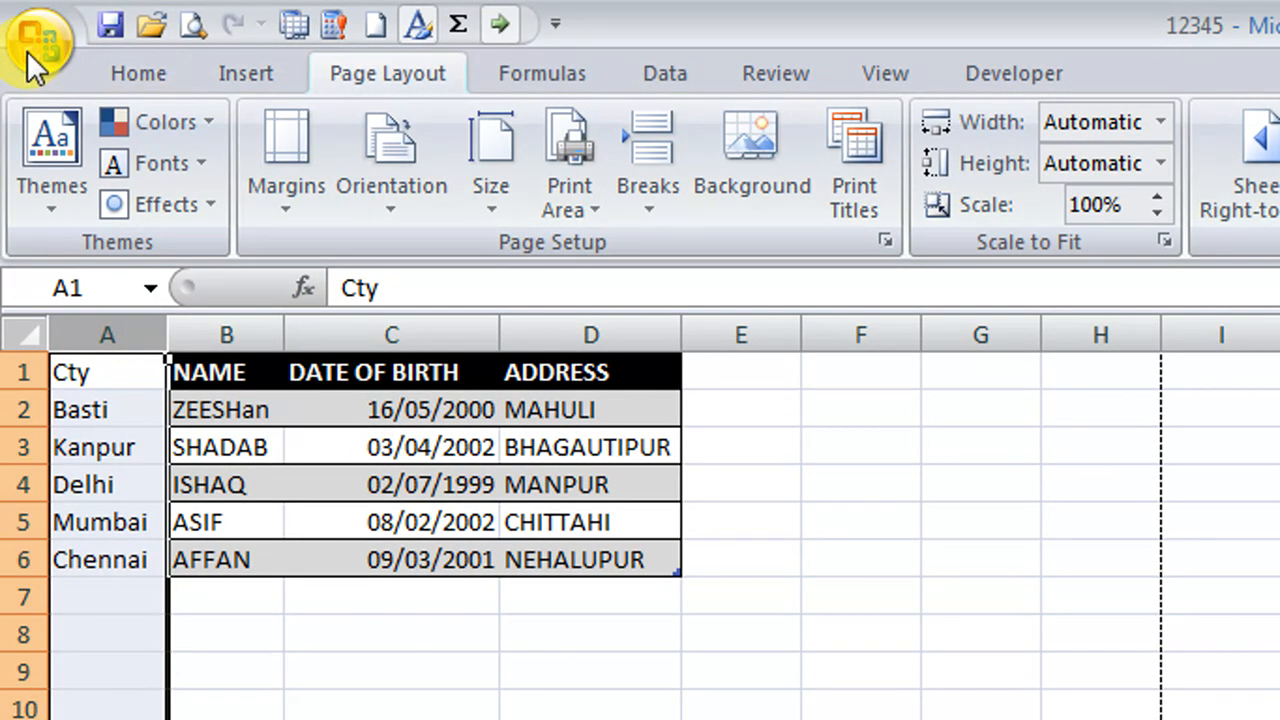
Preview the sheet, review the Page Setup sheet, margin and header/footer options from the preview, cancel the dialog, and close the preview
{"action": "key", "text": "ctrl+p"}
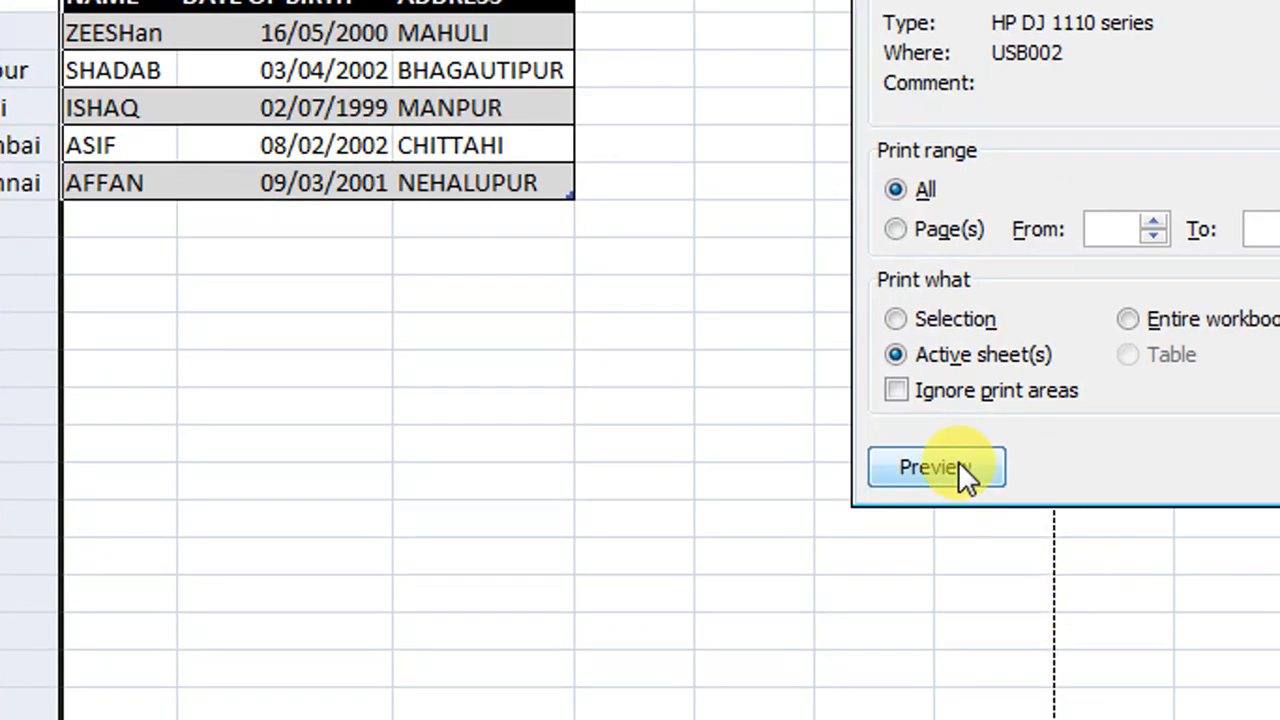
{"action": "left_click", "coordinate": [958, 465]}
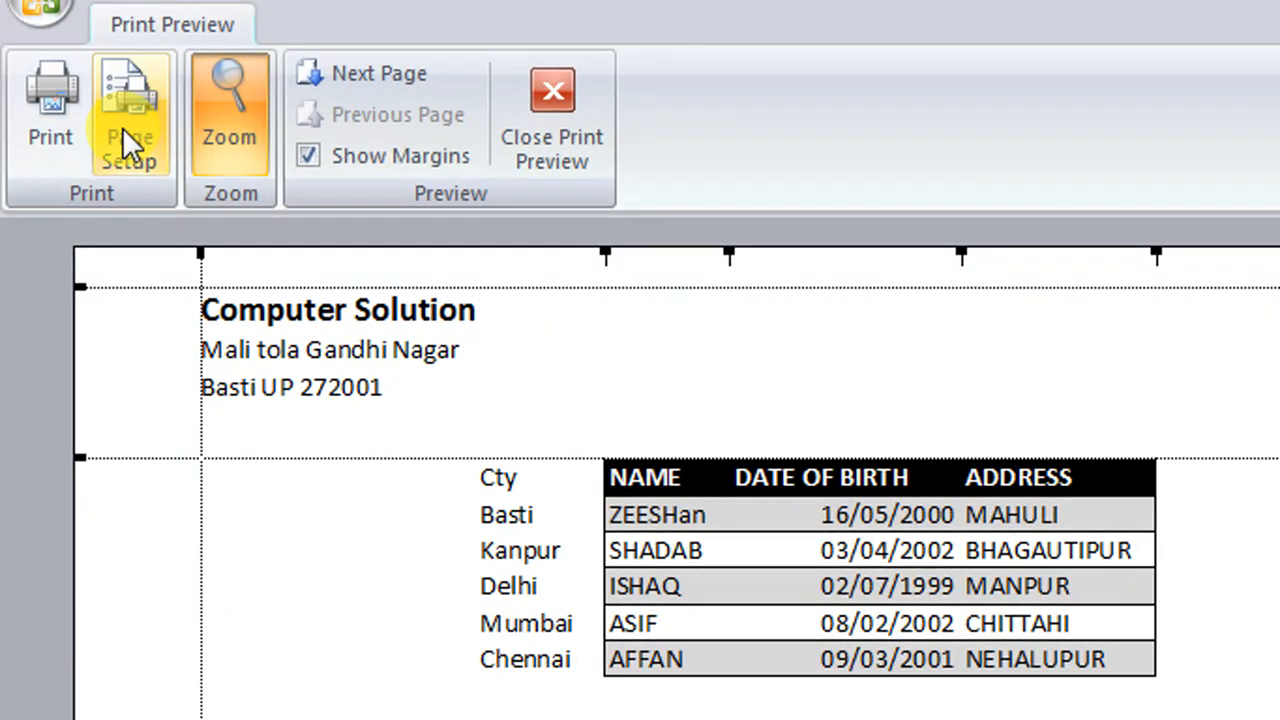
{"action": "left_click", "coordinate": [122, 127]}
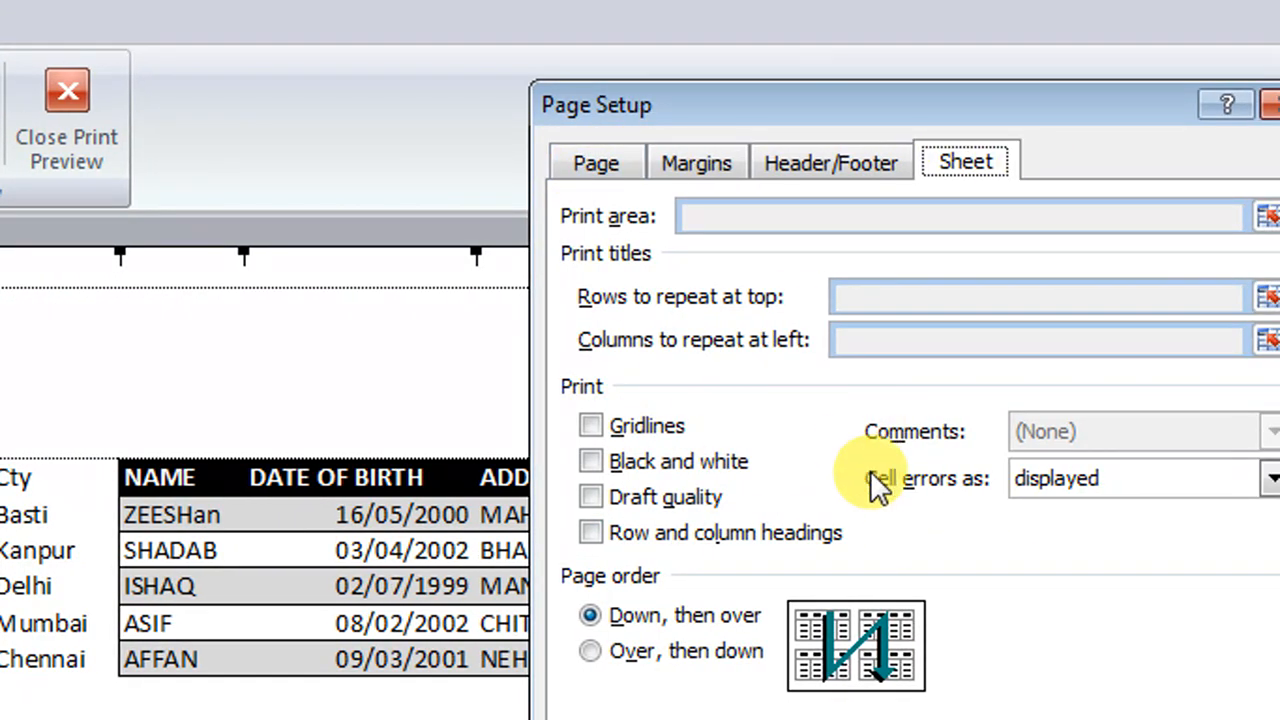
{"action": "left_click", "coordinate": [636, 164]}
{"action": "left_click", "coordinate": [722, 160]}
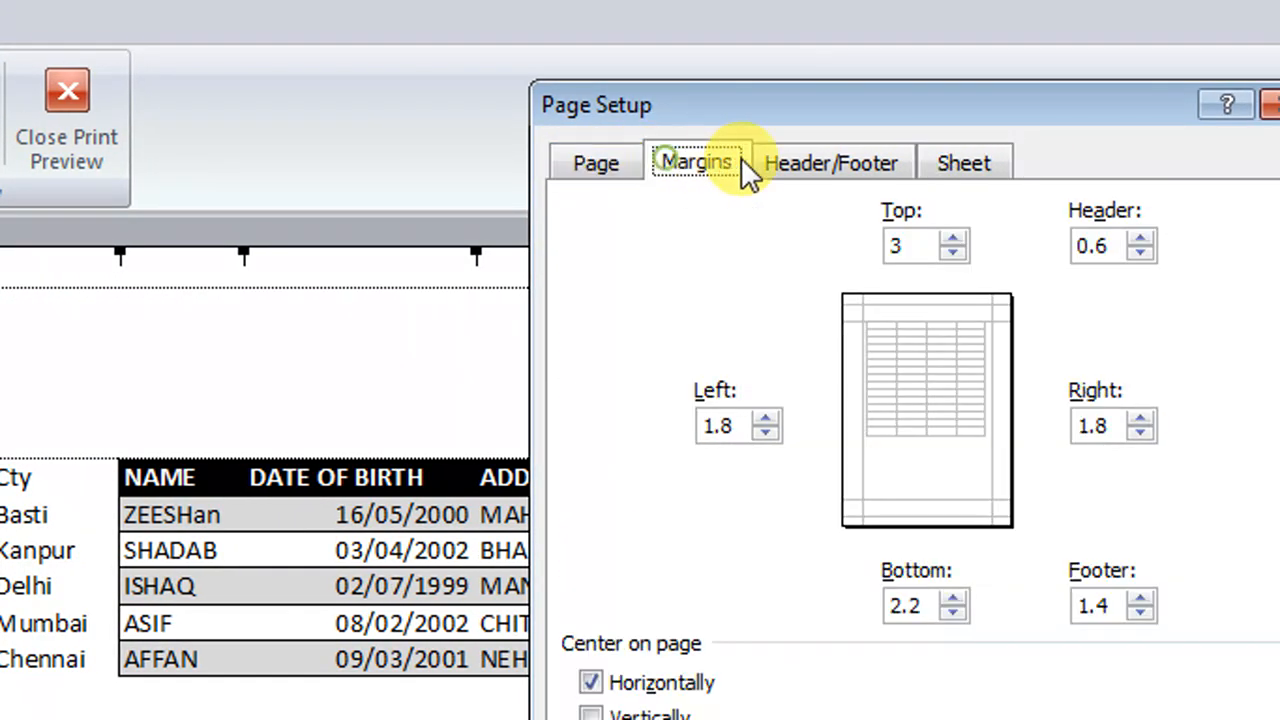
{"action": "left_click", "coordinate": [783, 161]}
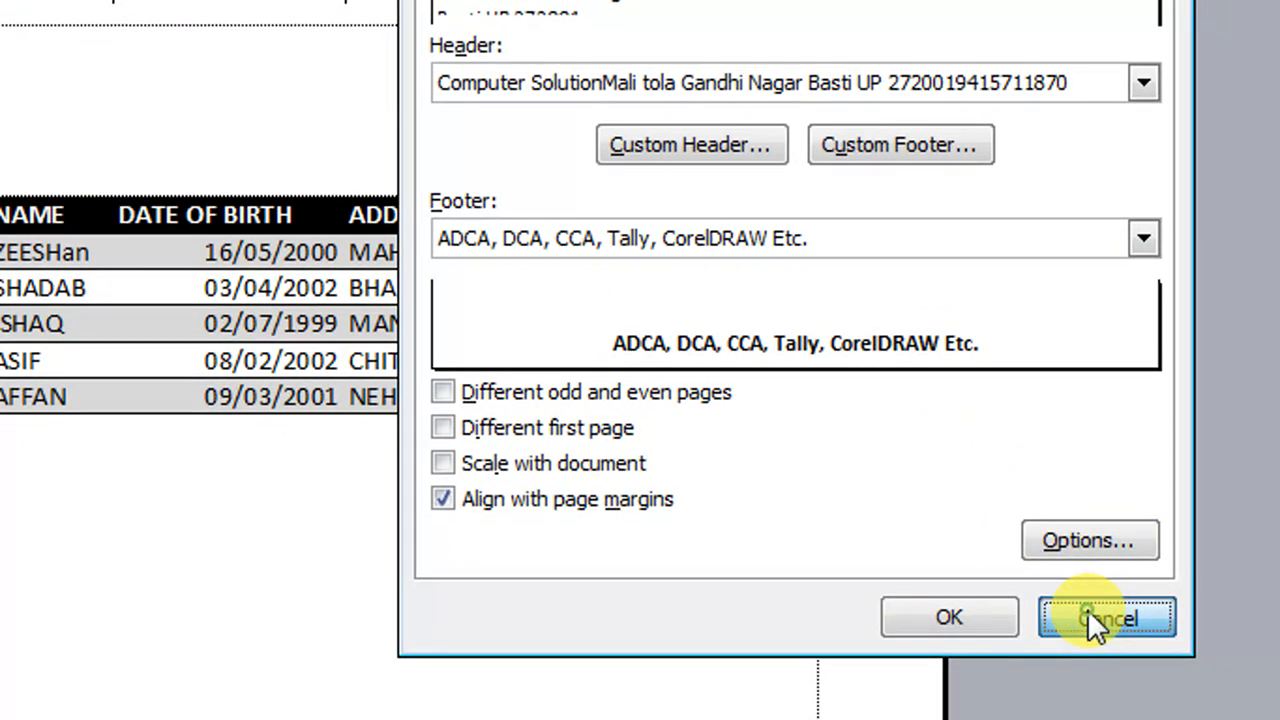
{"action": "left_click", "coordinate": [1190, 719]}
{"action": "left_click", "coordinate": [175, 100]}
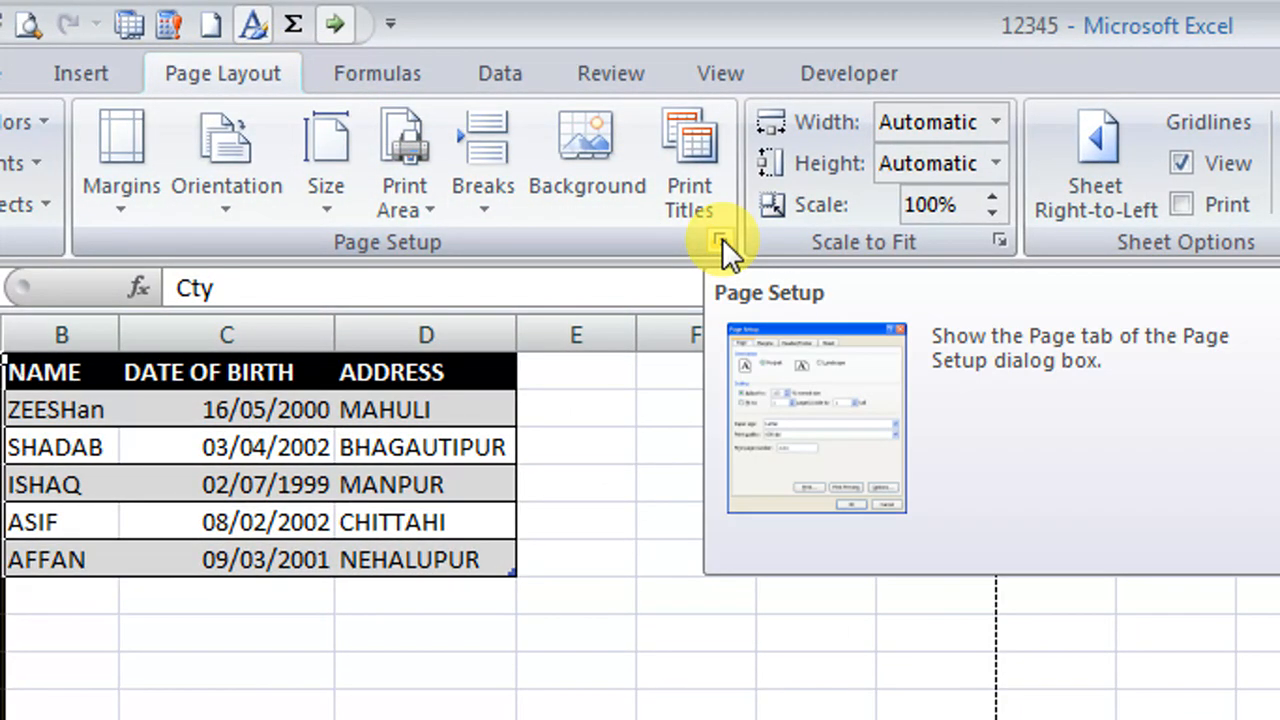
Compare Page Setup opened from the worksheet with its sheet options opened from the print preview, cancelling both dialogs and closing the preview
{"action": "left_click", "coordinate": [720, 239]}
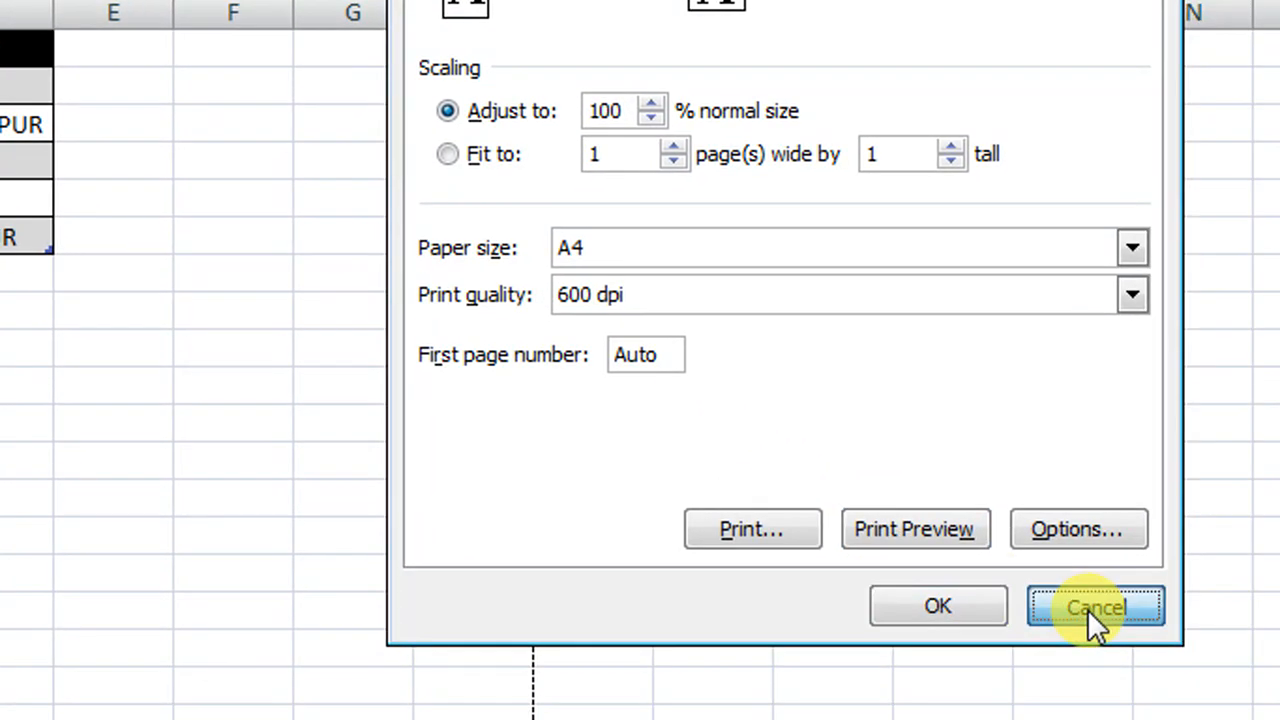
{"action": "left_click", "coordinate": [1255, 677]}
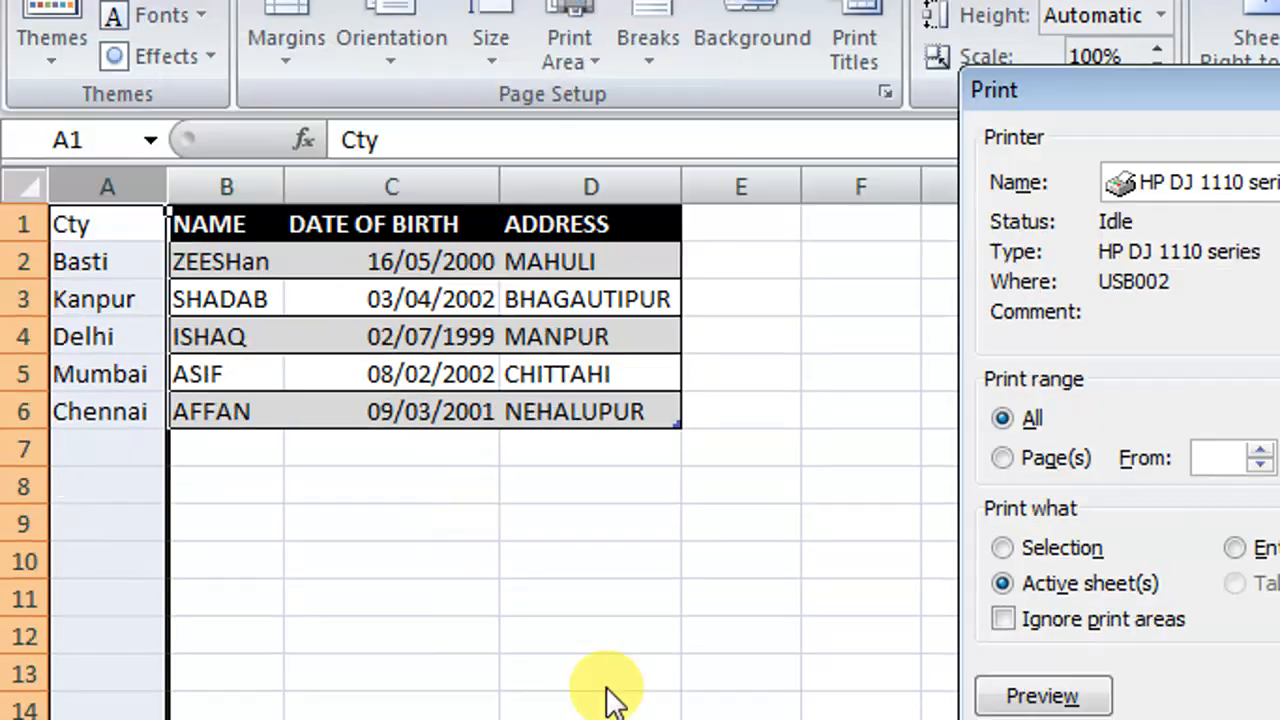
{"action": "left_click", "coordinate": [1045, 694]}
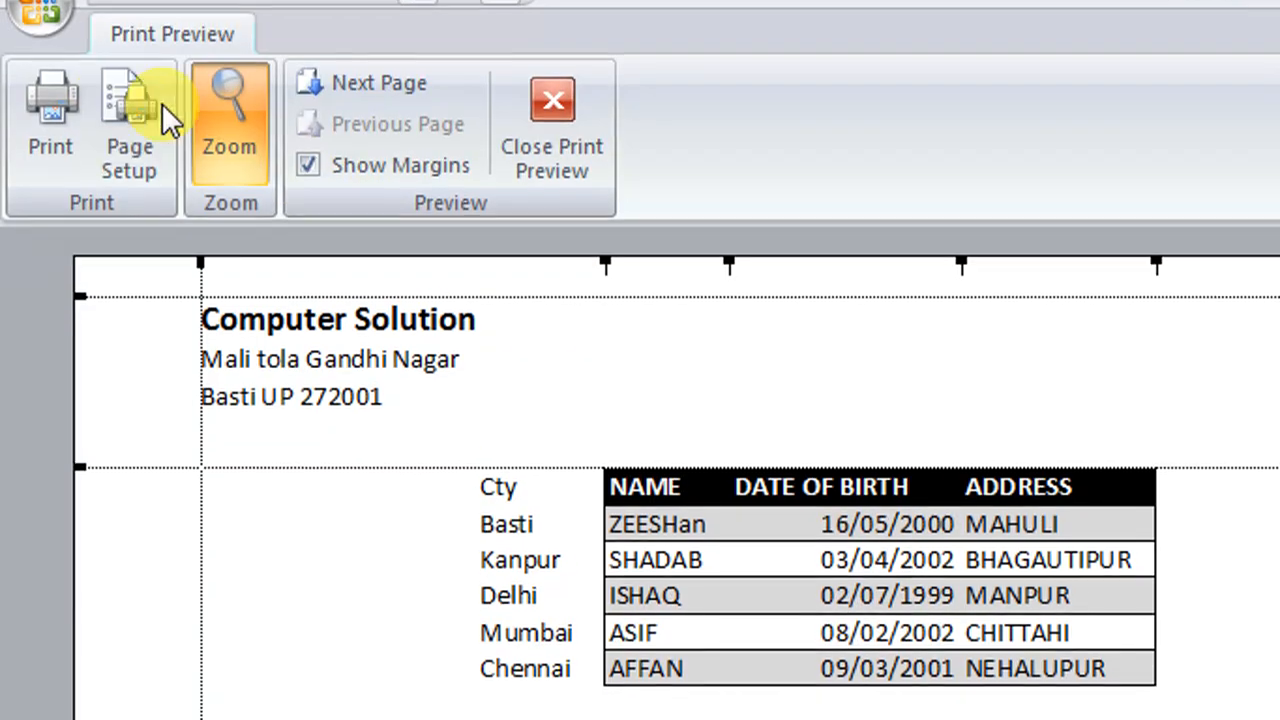
{"action": "left_click", "coordinate": [112, 125]}
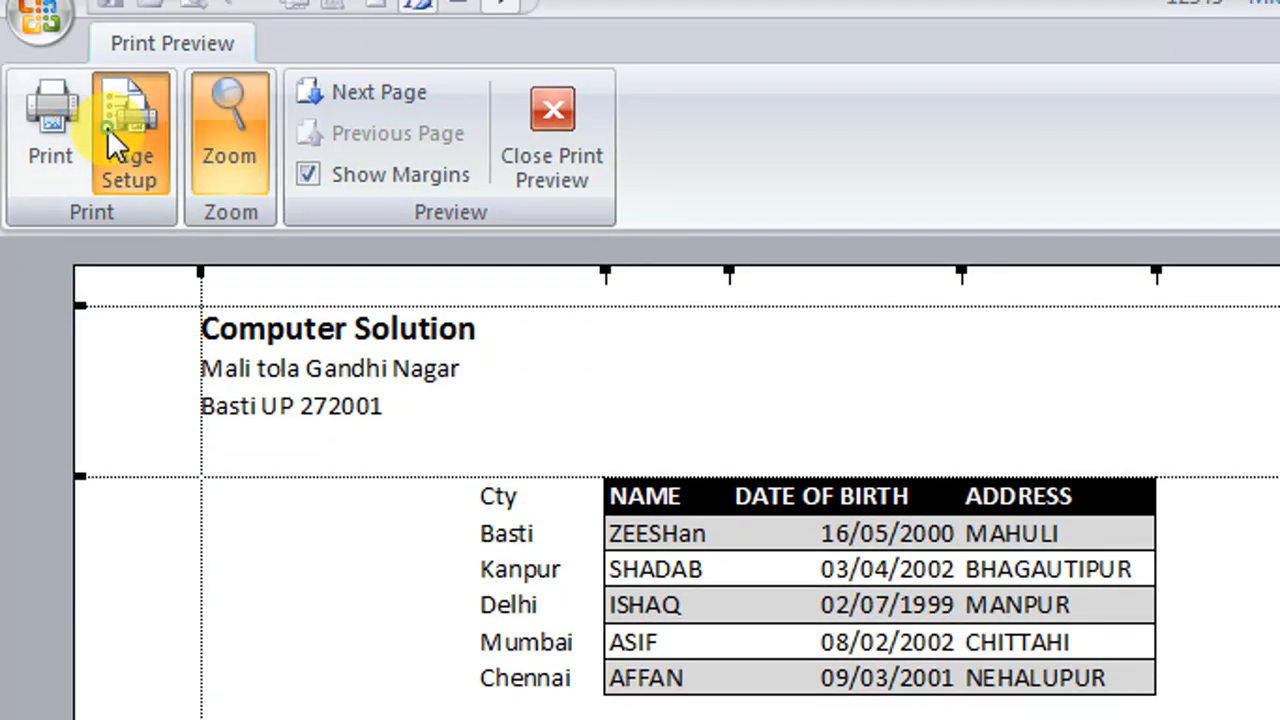
{"action": "left_click_drag", "start_coordinate": [1089, 129], "coordinate": [1161, 119]}
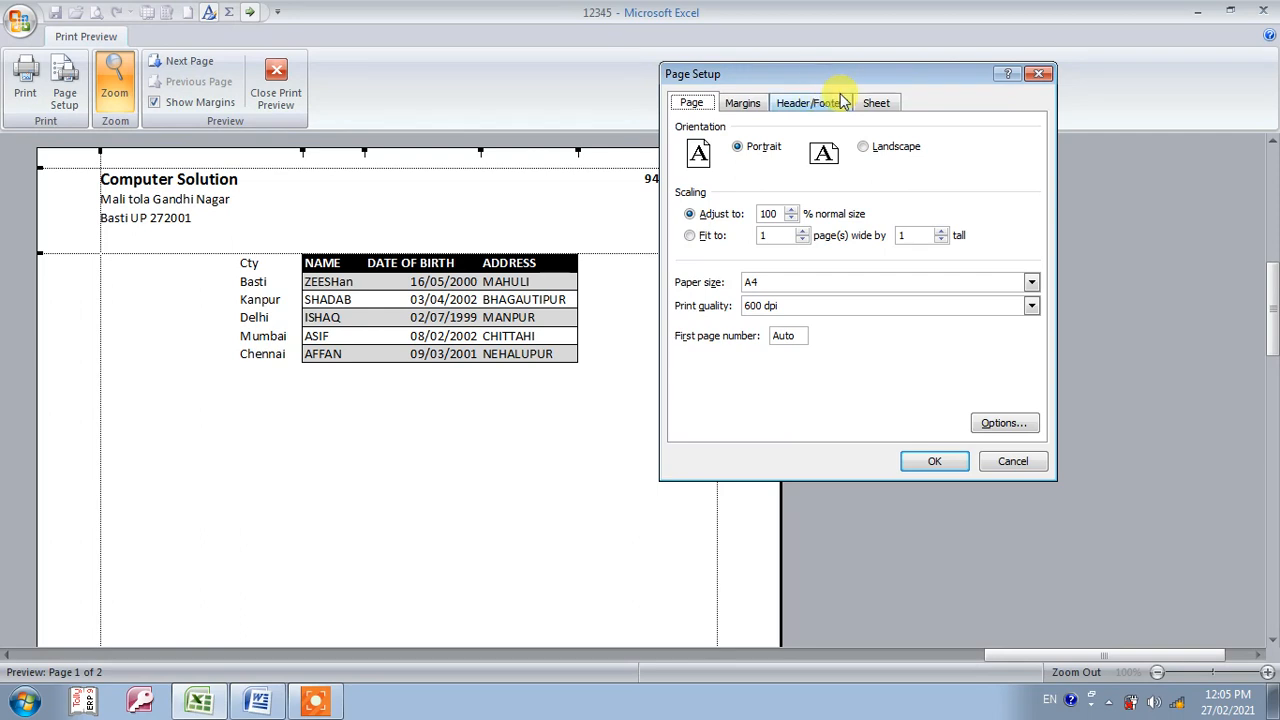
{"action": "left_click", "coordinate": [877, 103]}
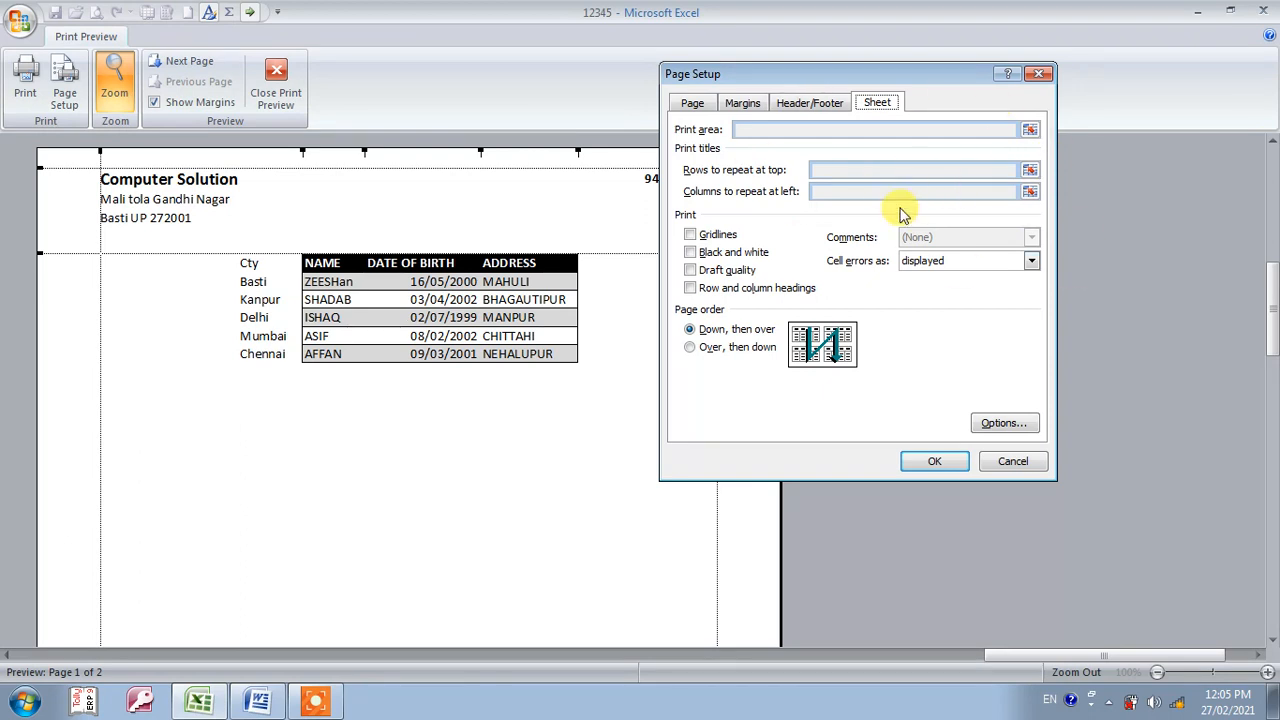
{"action": "left_click", "coordinate": [1008, 463]}
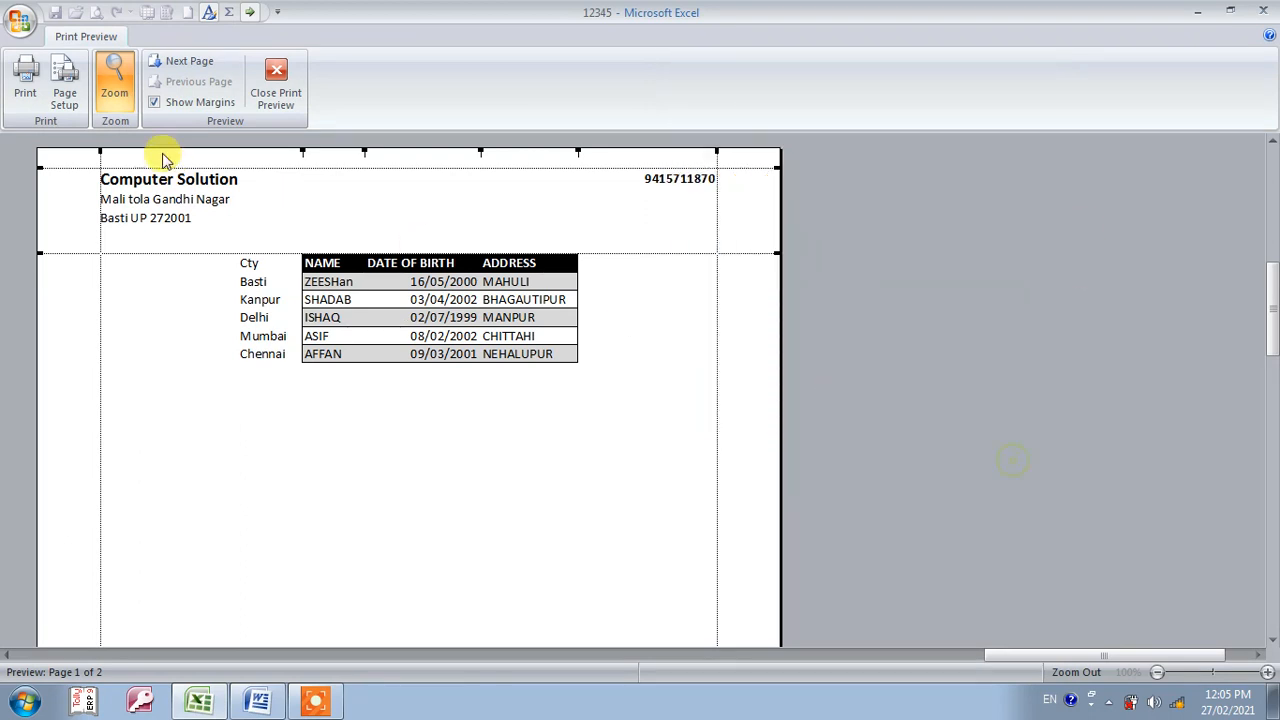
{"action": "left_click", "coordinate": [278, 92]}
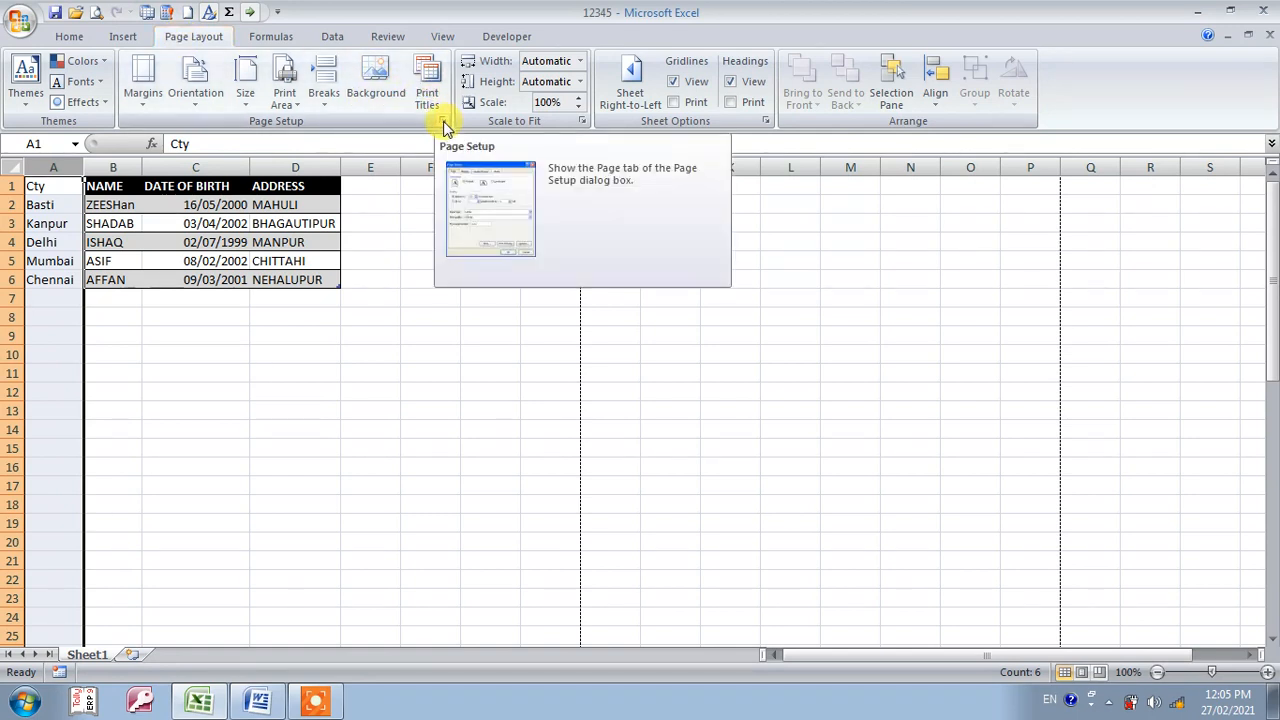
Check the print area and print title fields in Page Setup from the worksheet, and close the dialog
{"action": "left_click", "coordinate": [441, 121]}
{"action": "left_click", "coordinate": [880, 106]}
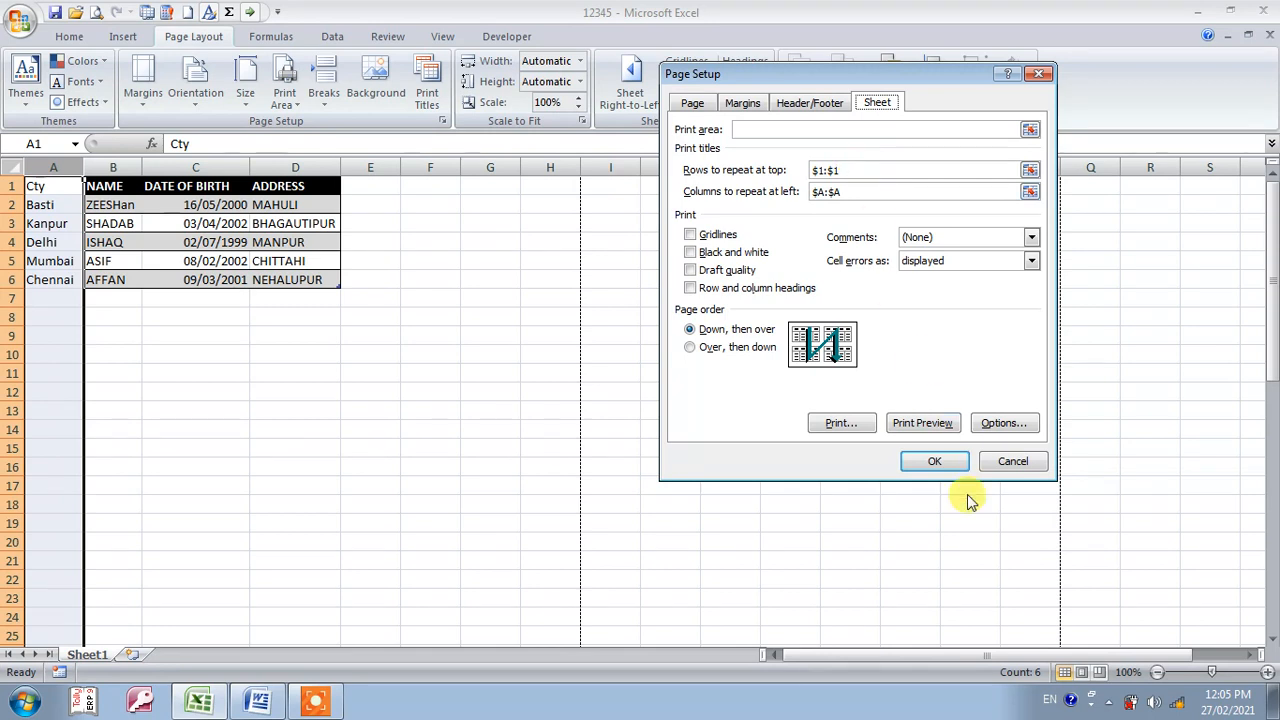
{"action": "left_click", "coordinate": [932, 463]}
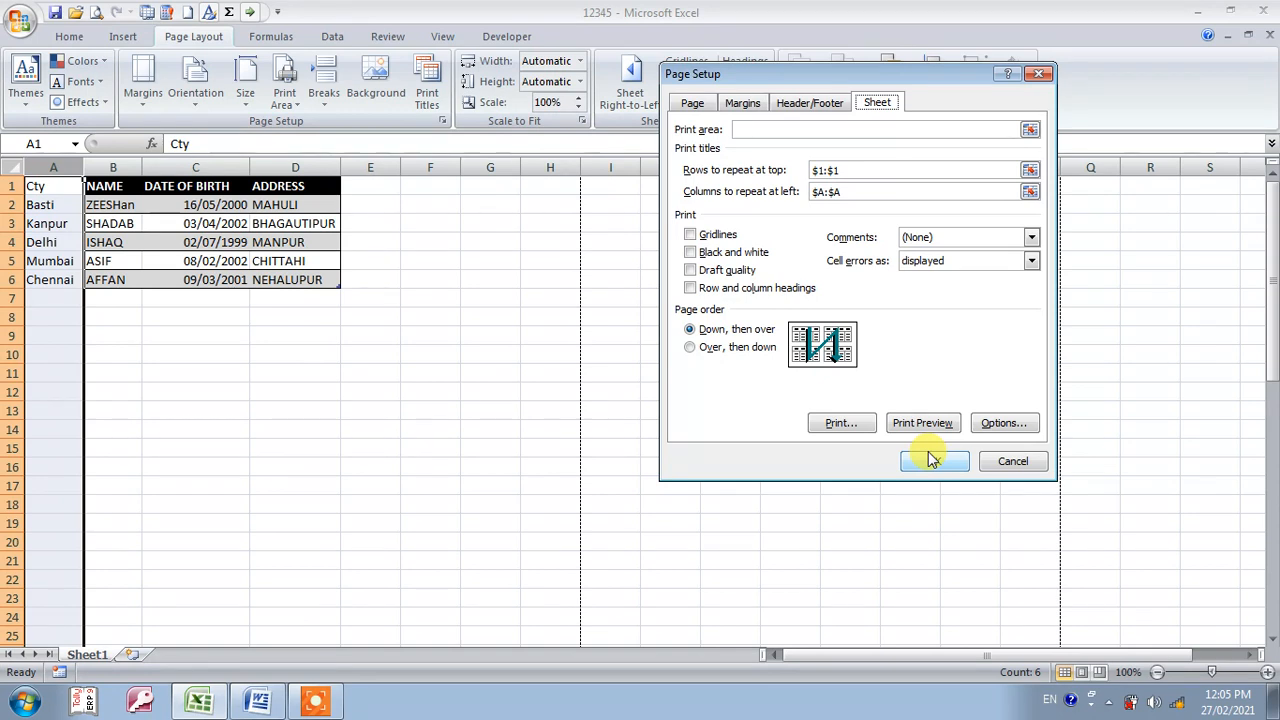
{"action": "left_click", "coordinate": [1010, 458]}
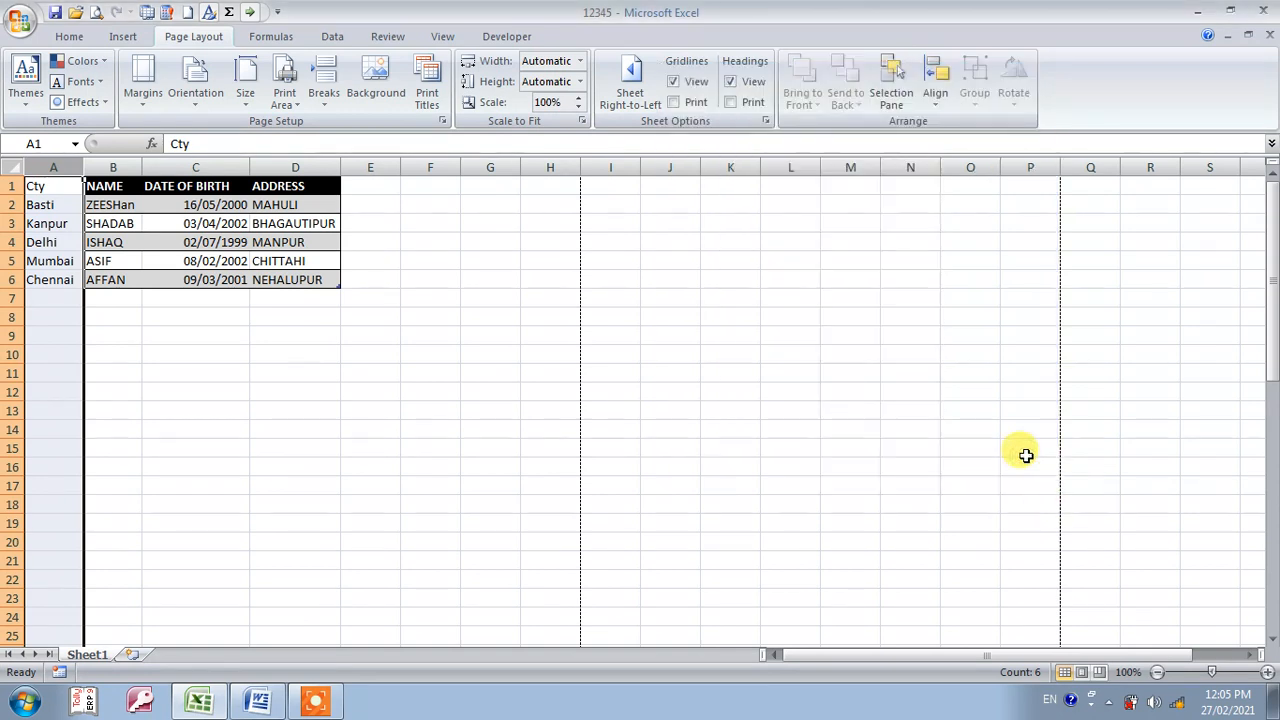